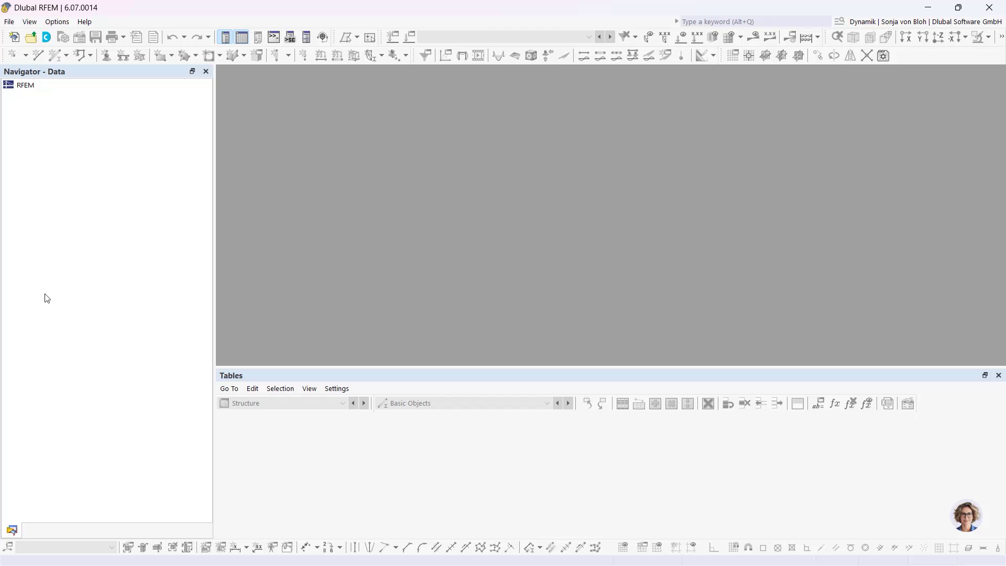
# - Create a blank 3D model named Concrete Column in the RSECTION Webinar project, with the Concrete Design add-on activated
pyautogui.click(15, 37)
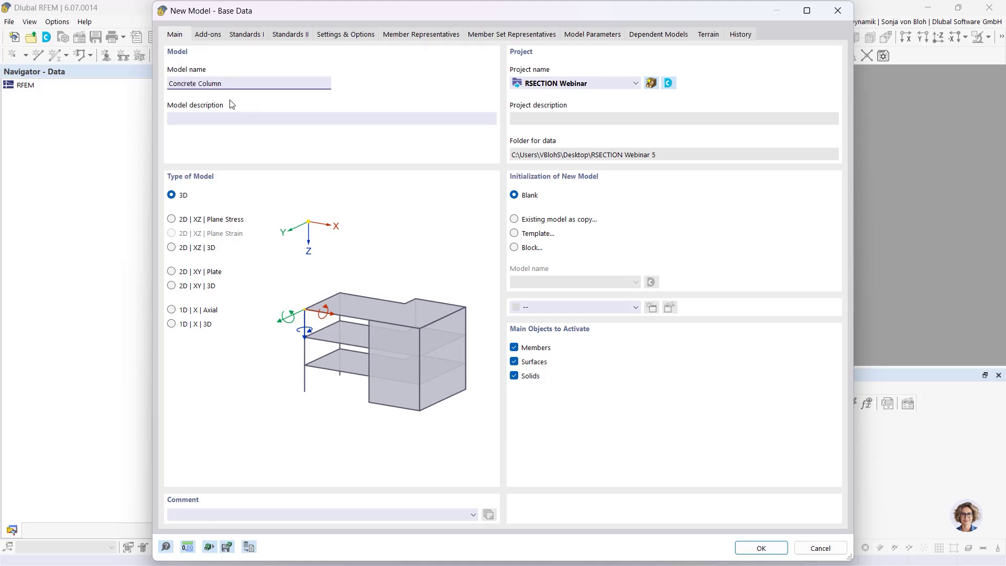
pyautogui.click(210, 33)
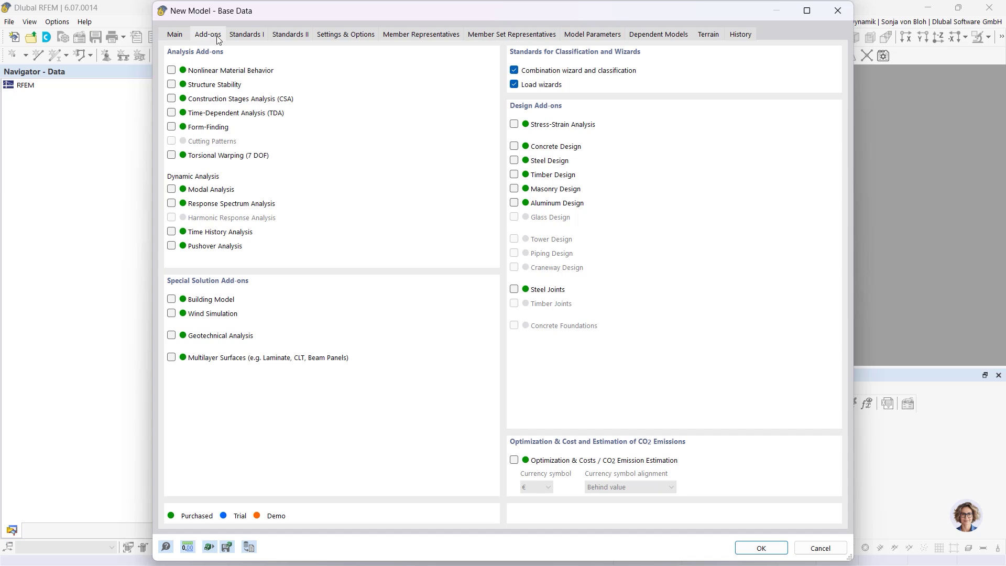
pyautogui.click(514, 146)
pyautogui.click(756, 547)
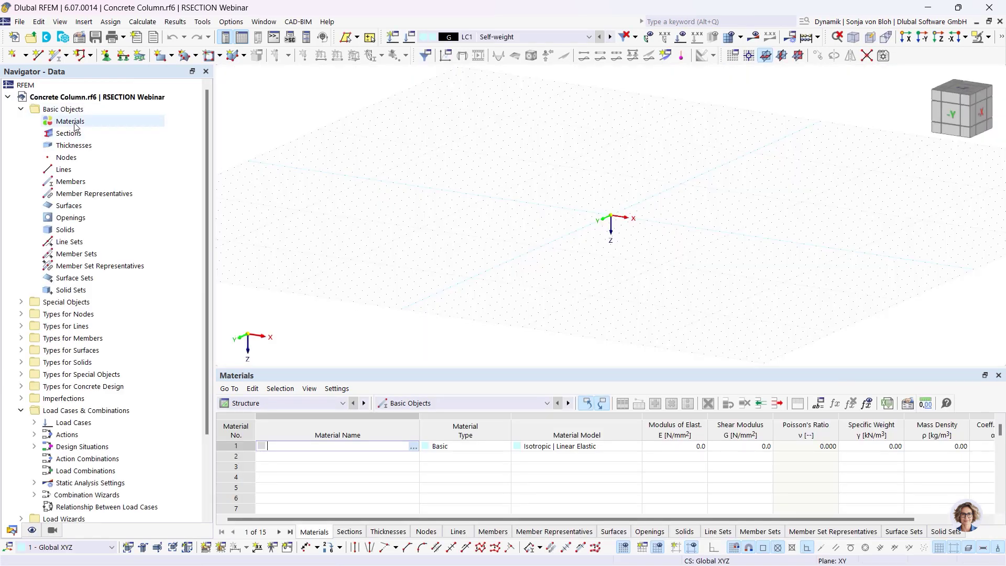
# - Add a new material from the library: concrete C30/37 according to the European Union standard EN 1992-1-1:2004/A1:2014
pyautogui.rightClick(75, 124)
pyautogui.click(119, 145)
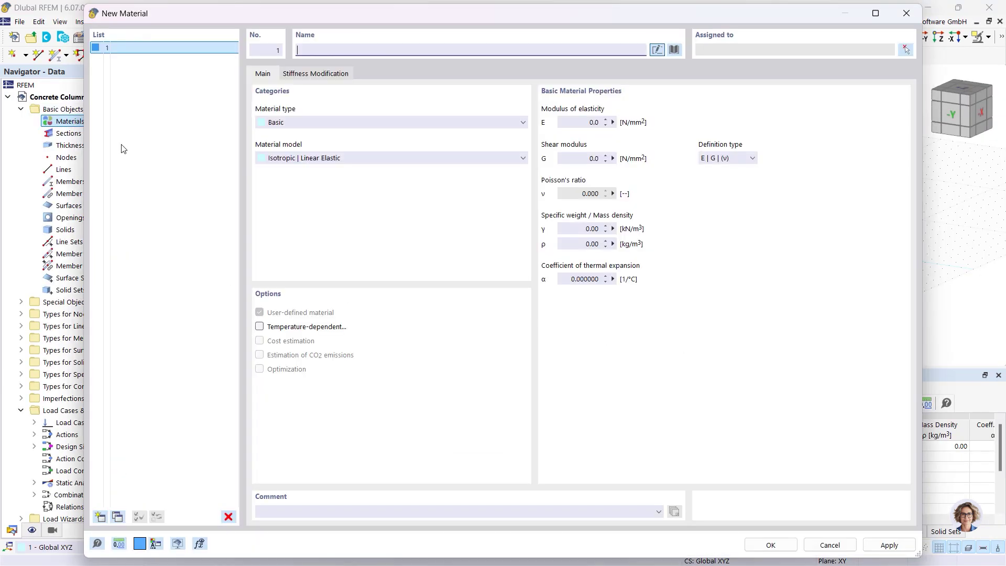
pyautogui.click(674, 50)
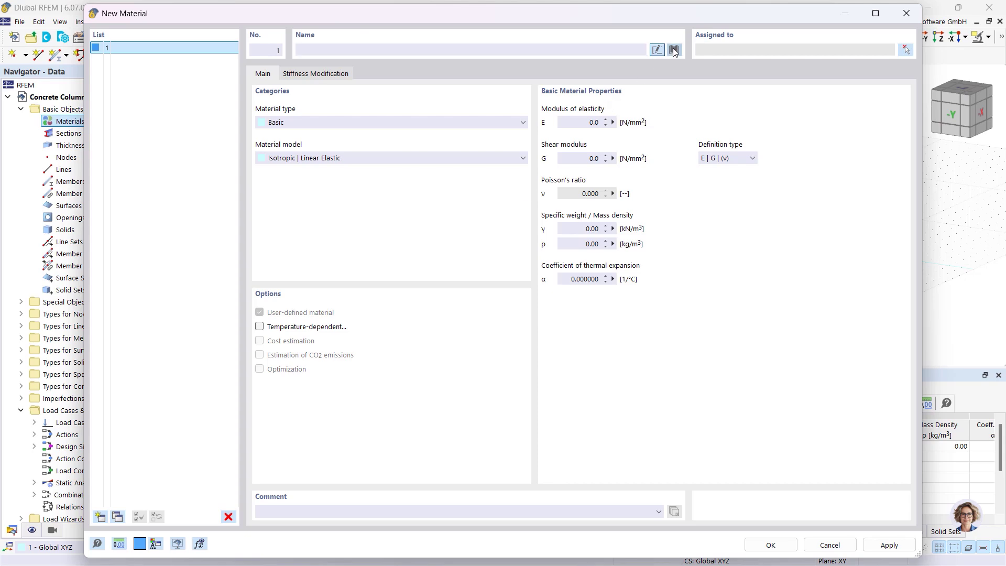
pyautogui.click(248, 521)
pyautogui.write('C3')
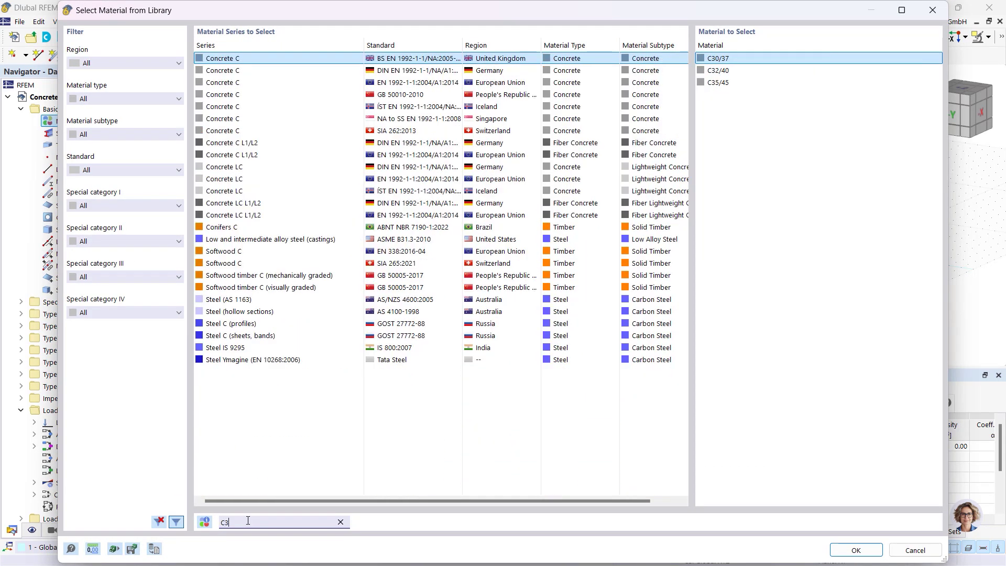
pyautogui.write('0/37')
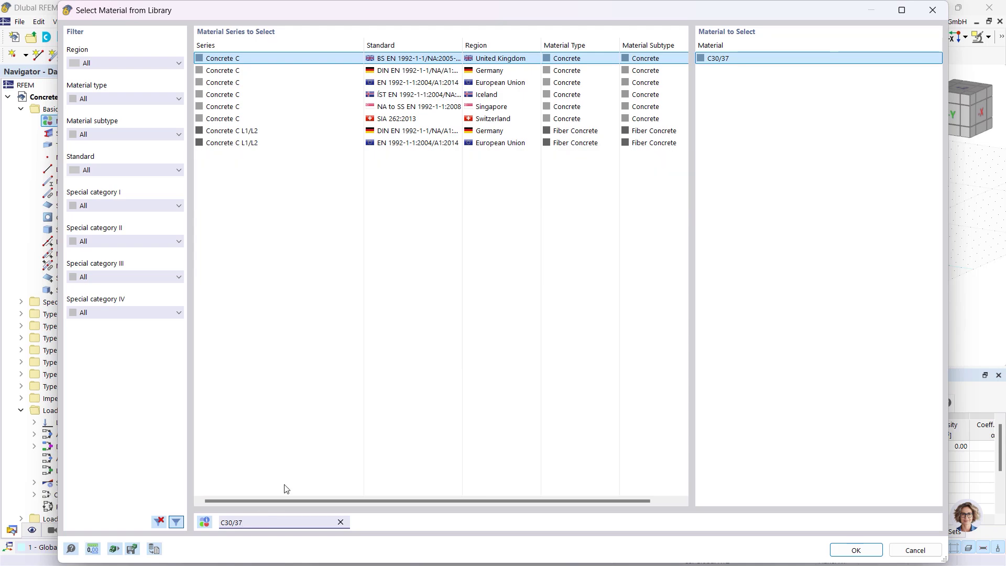
pyautogui.click(446, 84)
pyautogui.click(855, 550)
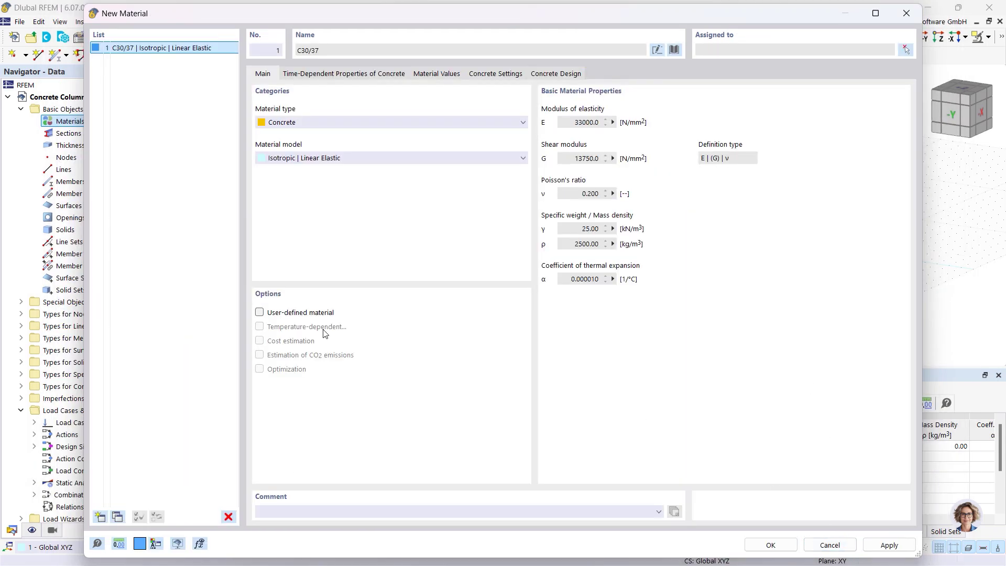
# - Add reinforcing steel B550S(B) according to EN 1992-1-1:2004/A1:2014 as the second material and save both materials
pyautogui.click(99, 517)
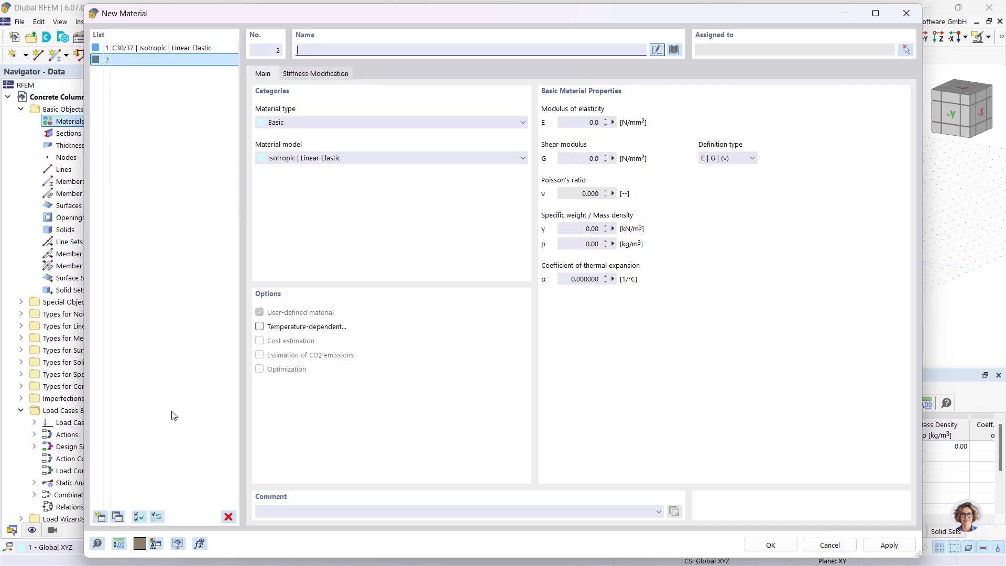
pyautogui.click(676, 50)
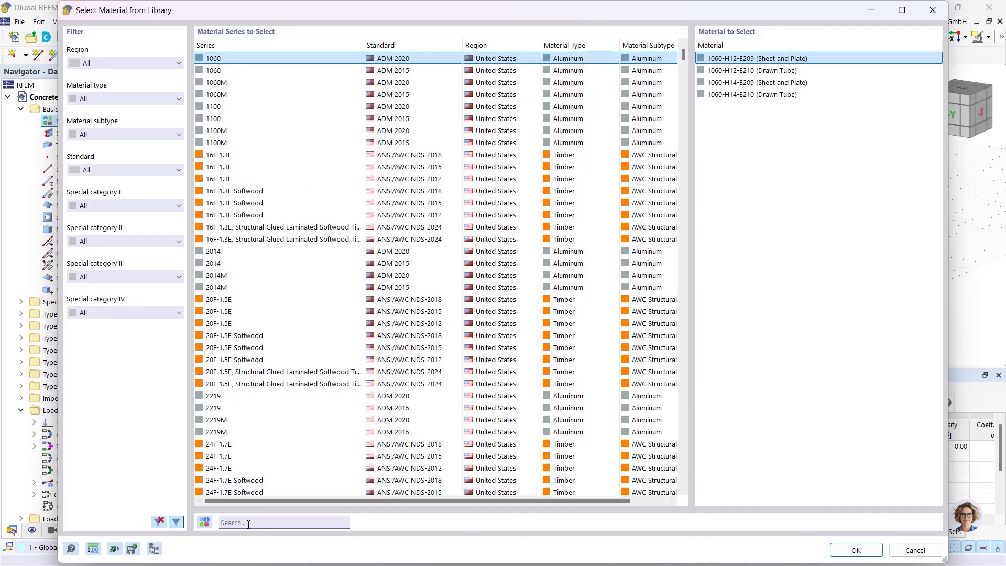
pyautogui.click(249, 523)
pyautogui.write('B')
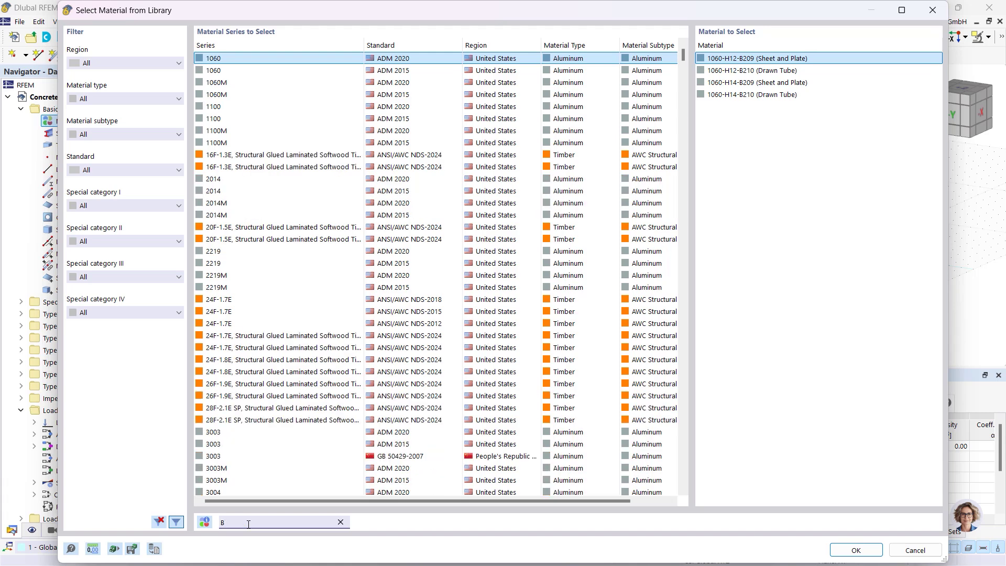
pyautogui.write('550')
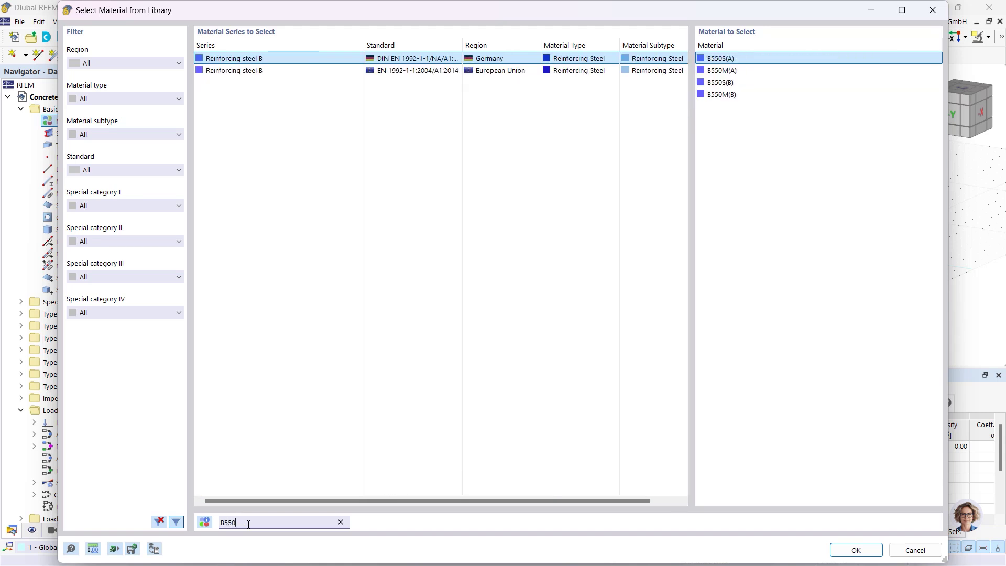
pyautogui.write('S')
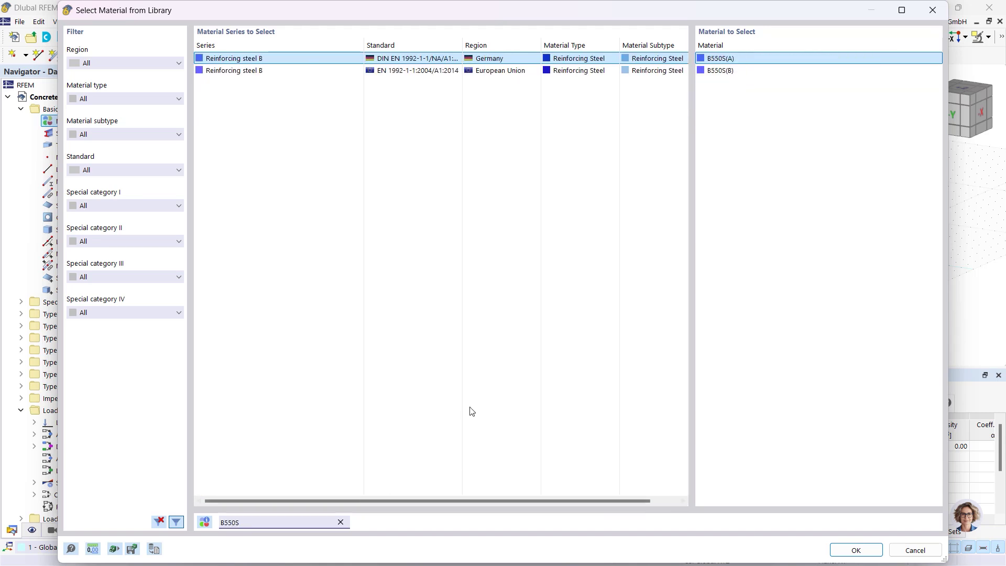
pyautogui.click(427, 71)
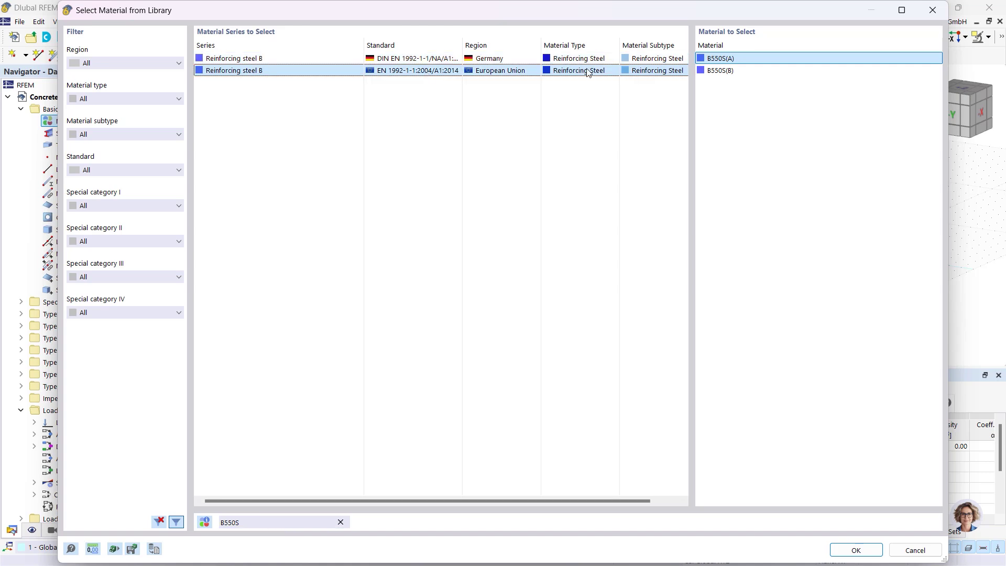
pyautogui.click(726, 71)
pyautogui.click(852, 549)
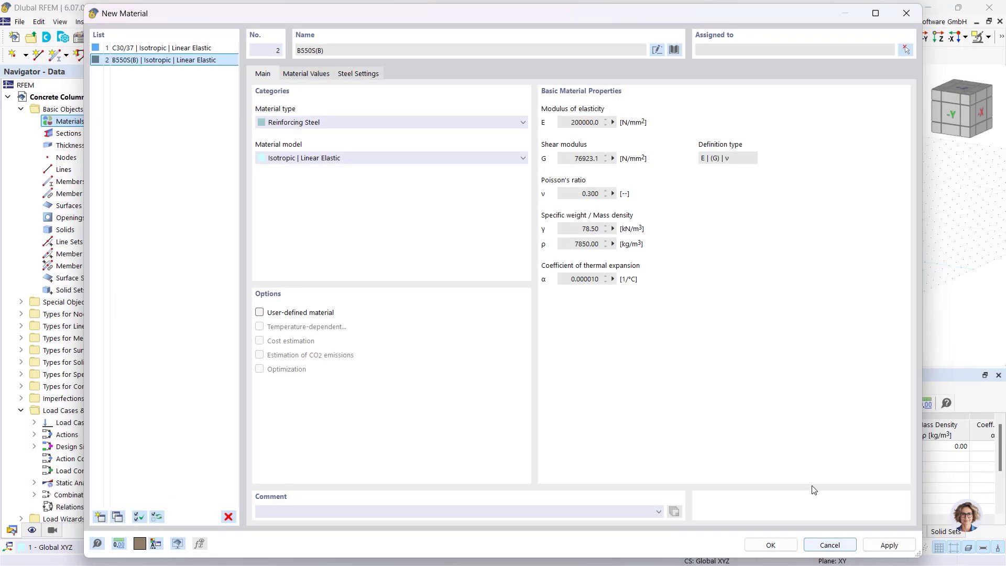
pyautogui.click(769, 544)
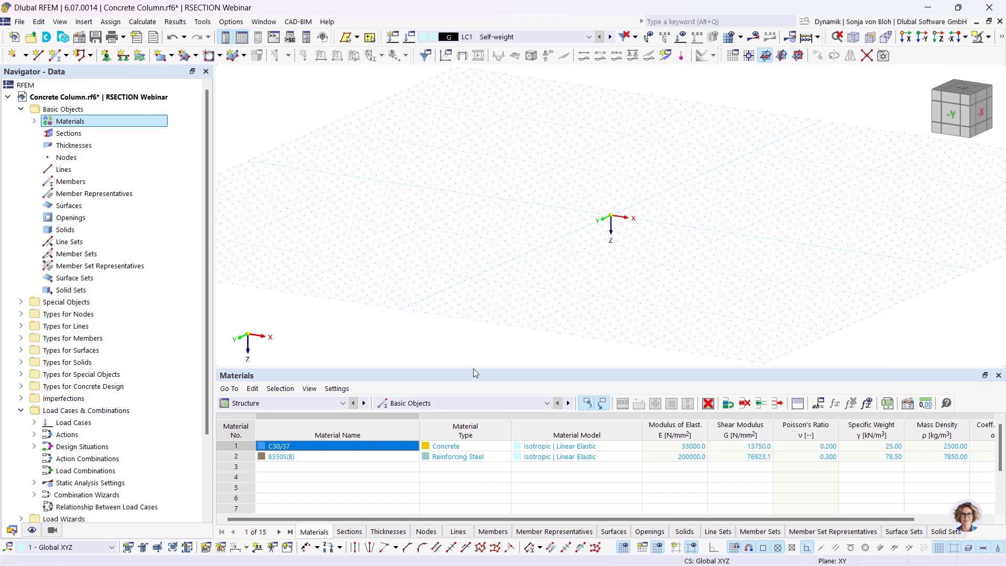
# - Create a new section from the library: a massive hexagon with s = 500 mm in C30/37 concrete
pyautogui.click(79, 134)
pyautogui.rightClick(79, 135)
pyautogui.click(111, 153)
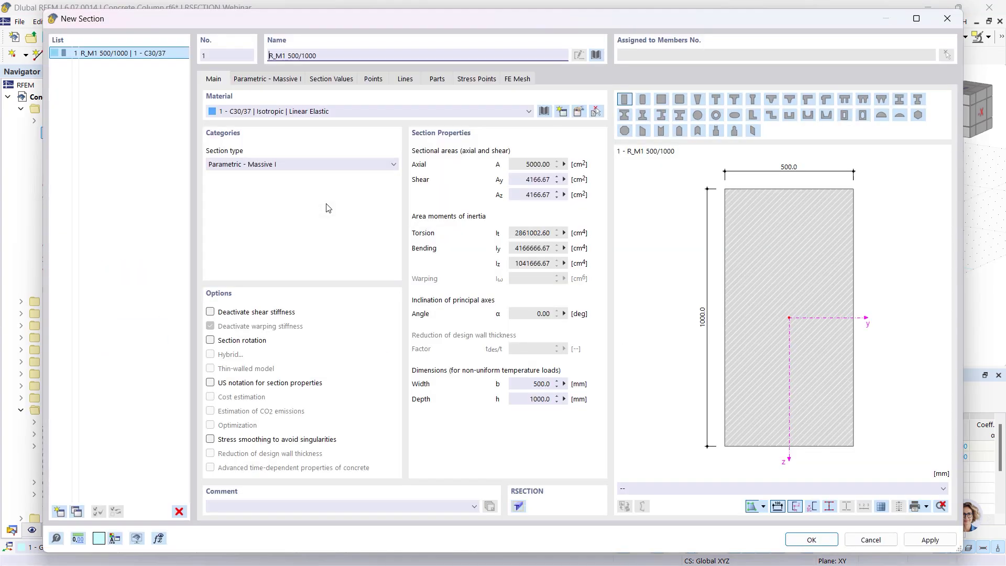
pyautogui.click(597, 55)
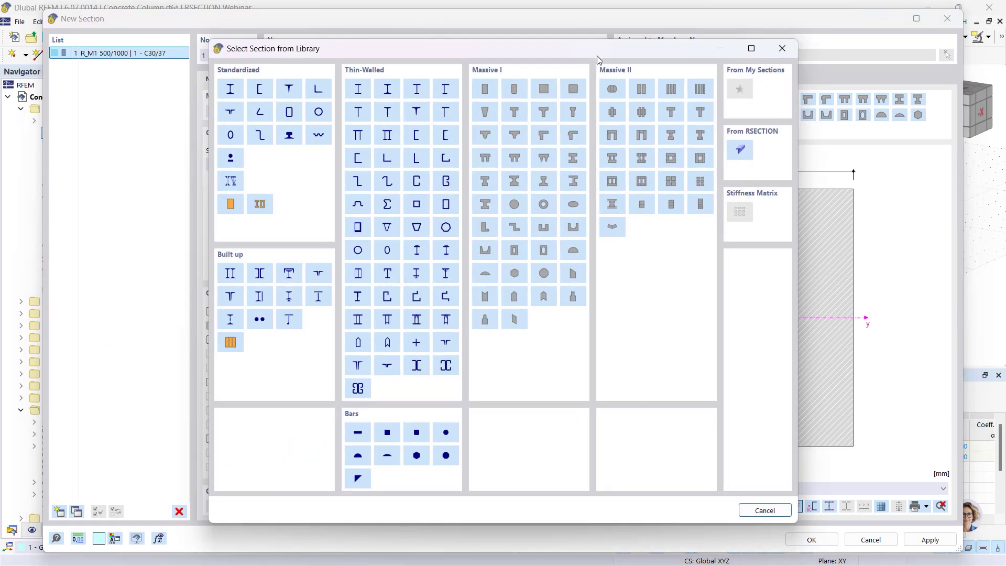
pyautogui.click(513, 268)
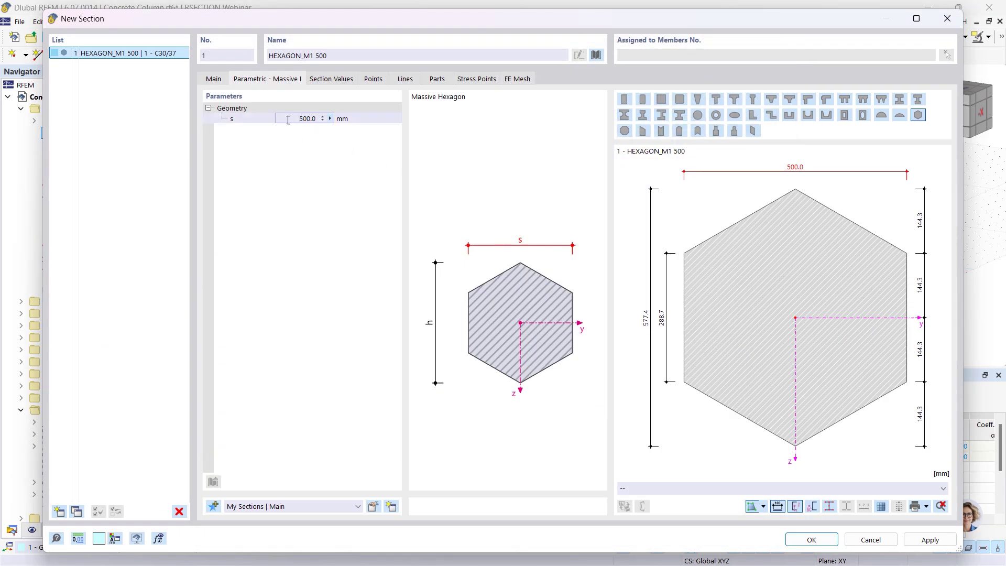
pyautogui.click(810, 539)
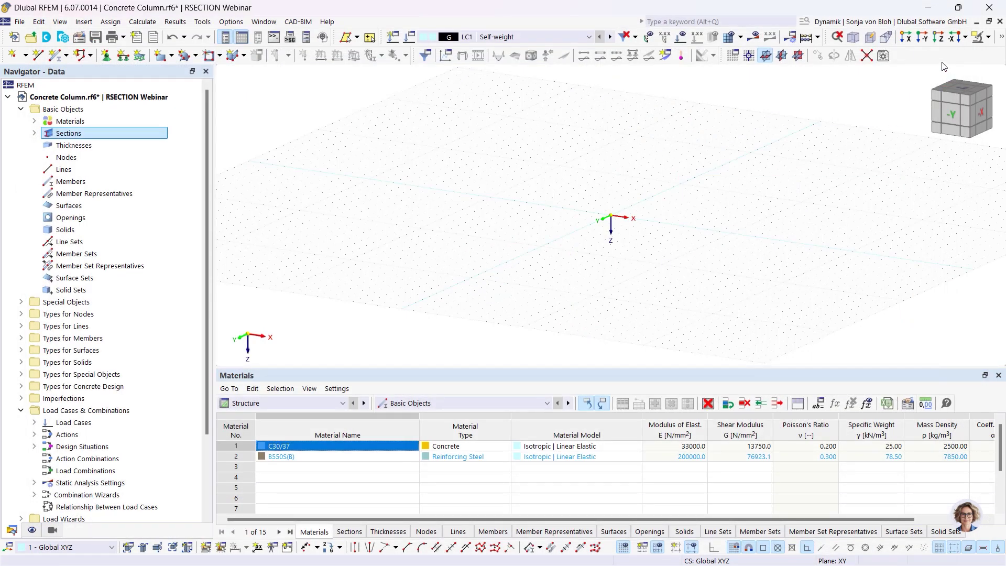
# - Set XZ as the work plane and draw a vertical beam member about 5 m long upward from the origin
pyautogui.click(926, 40)
pyautogui.click(799, 55)
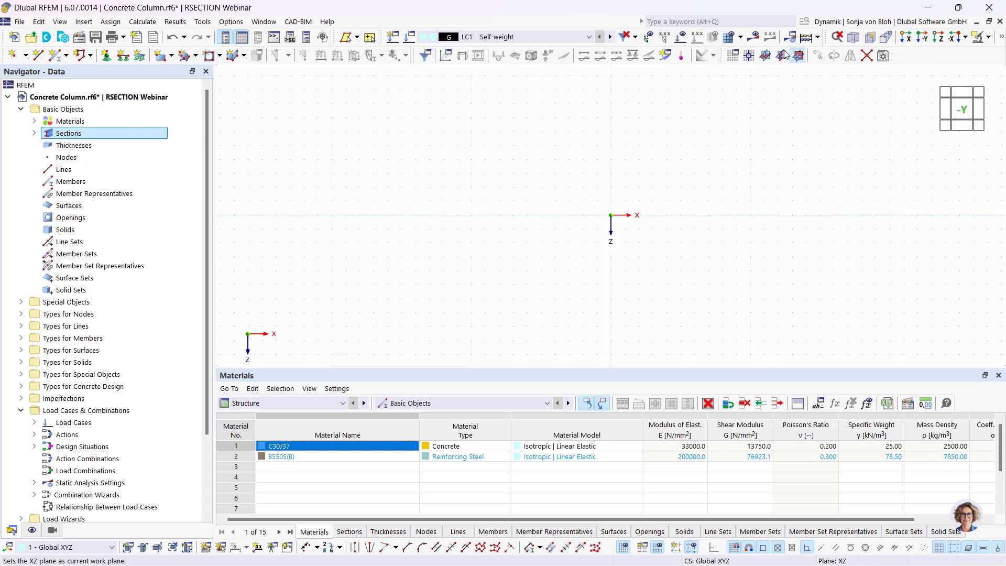
pyautogui.rightClick(58, 60)
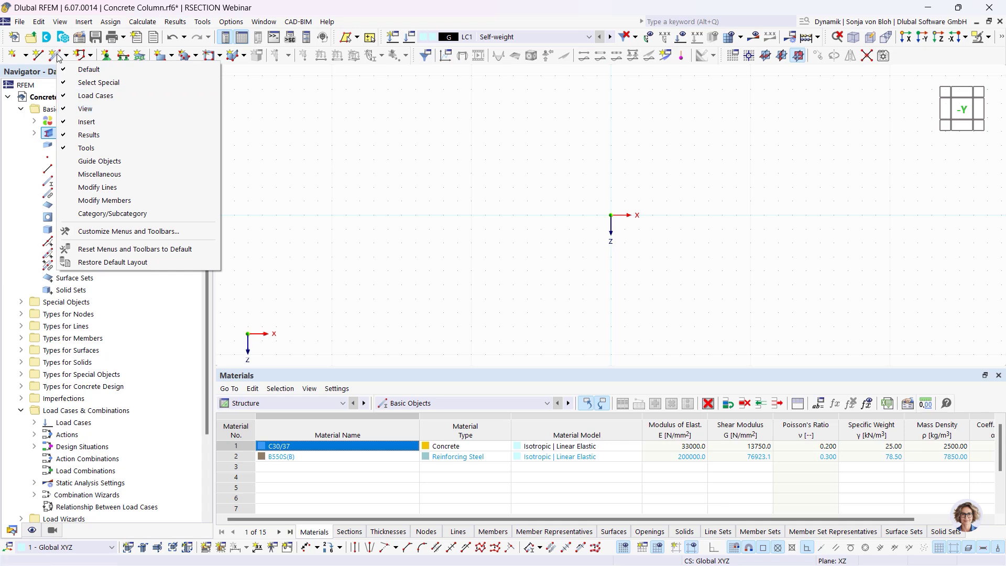
pyautogui.click(59, 61)
pyautogui.click(58, 61)
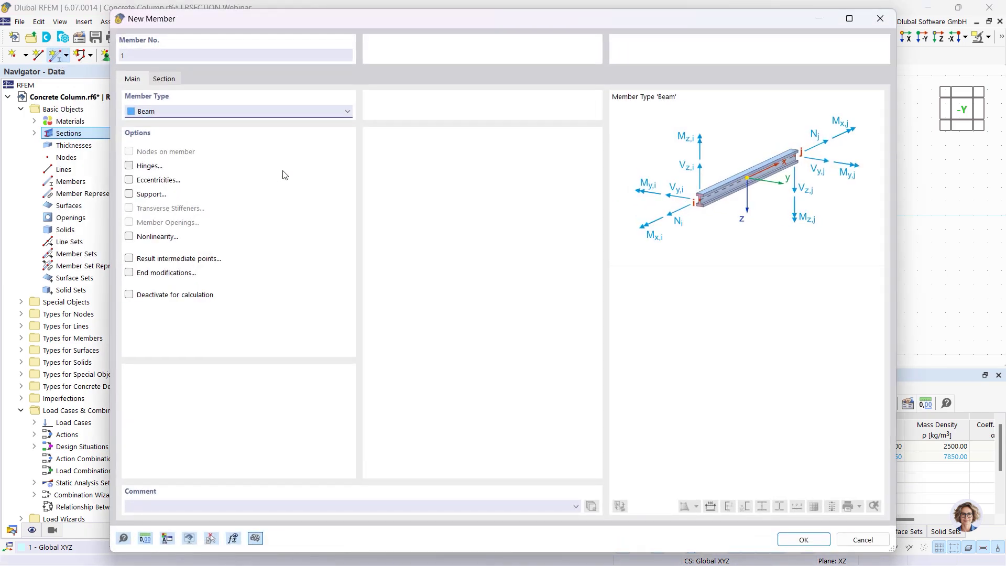
pyautogui.click(804, 540)
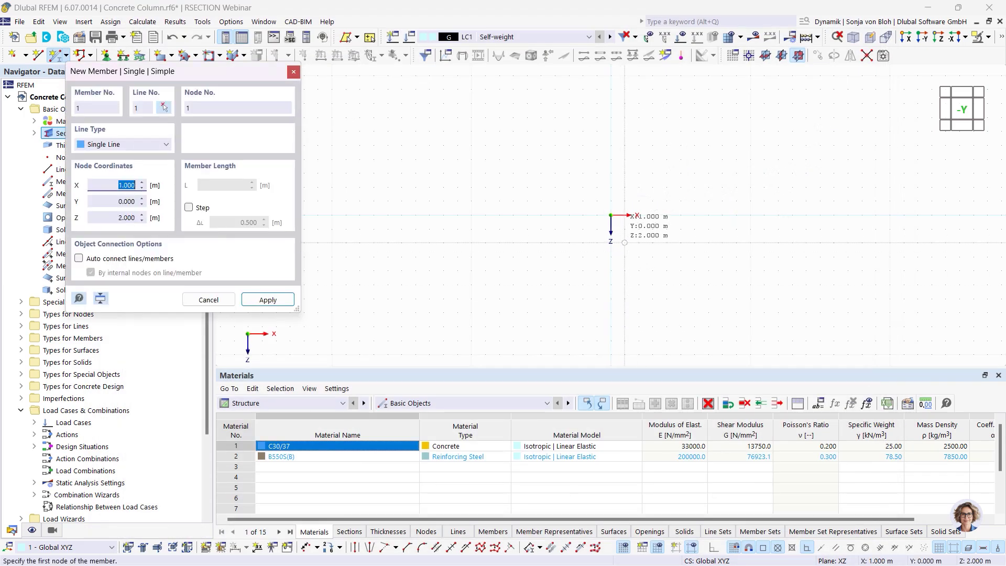
pyautogui.click(611, 215)
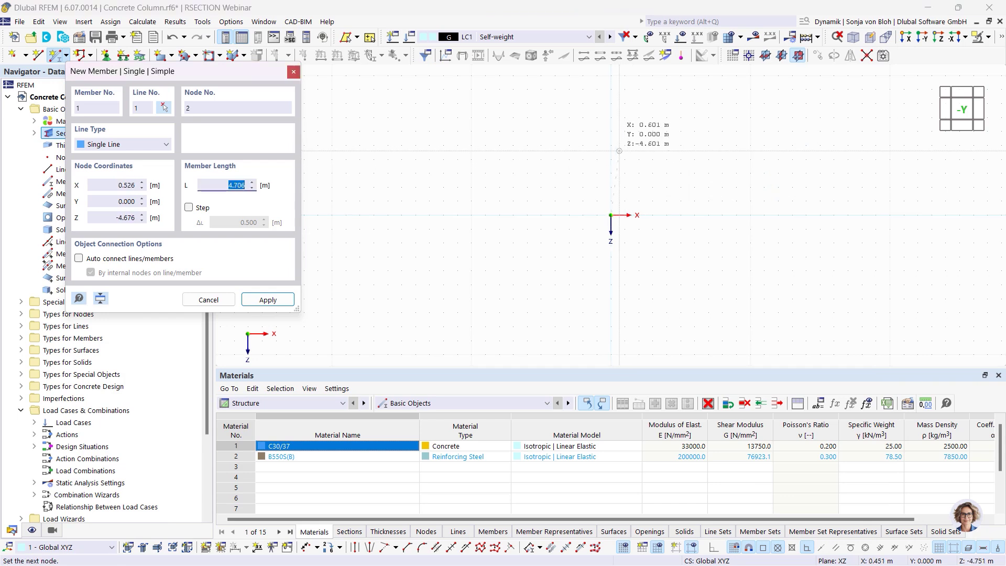
pyautogui.click(611, 146)
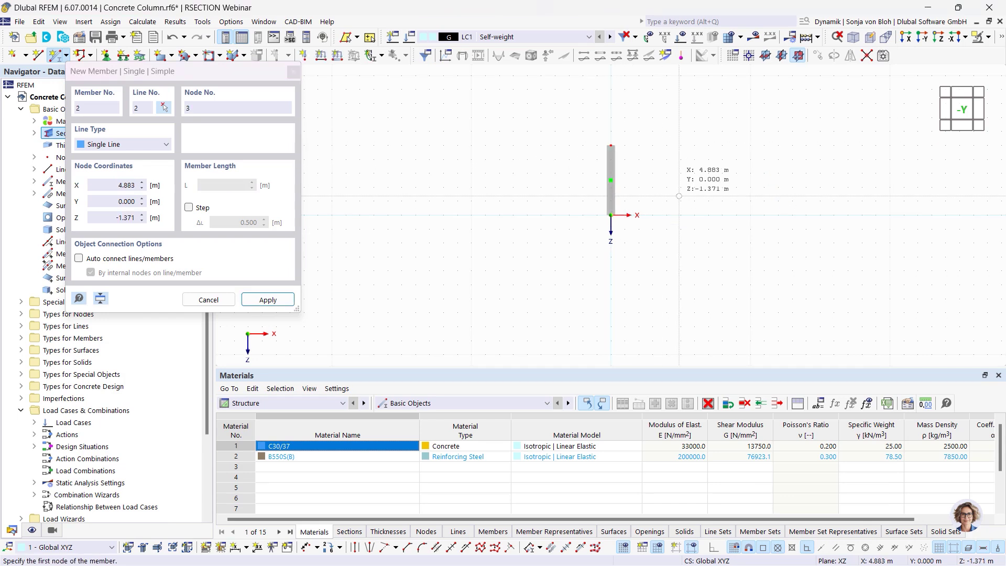
pyautogui.press('Escape')
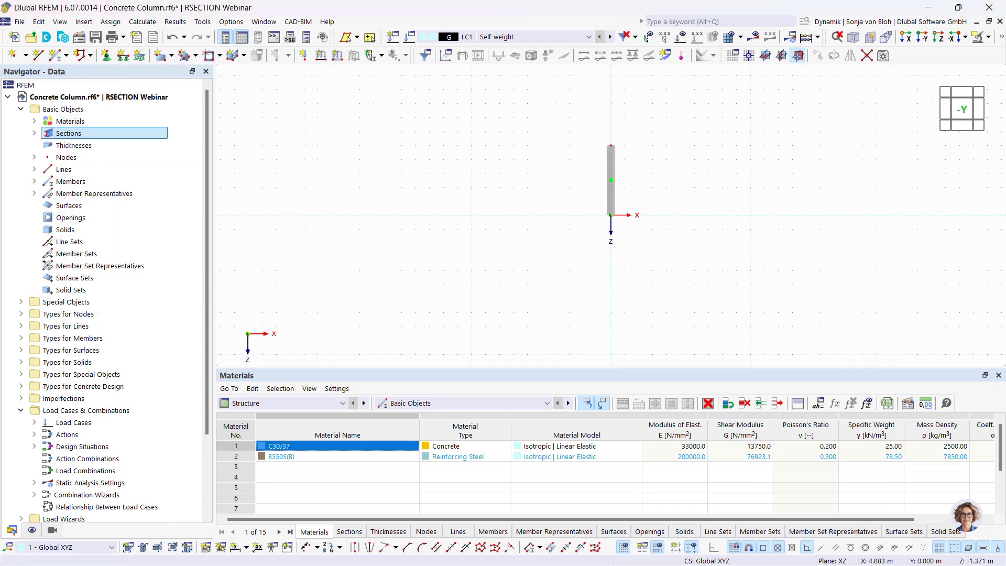
# - Assign a hinged support to the column's base node and a new support restraining uX, uY and φZ to its top node
pyautogui.click(107, 56)
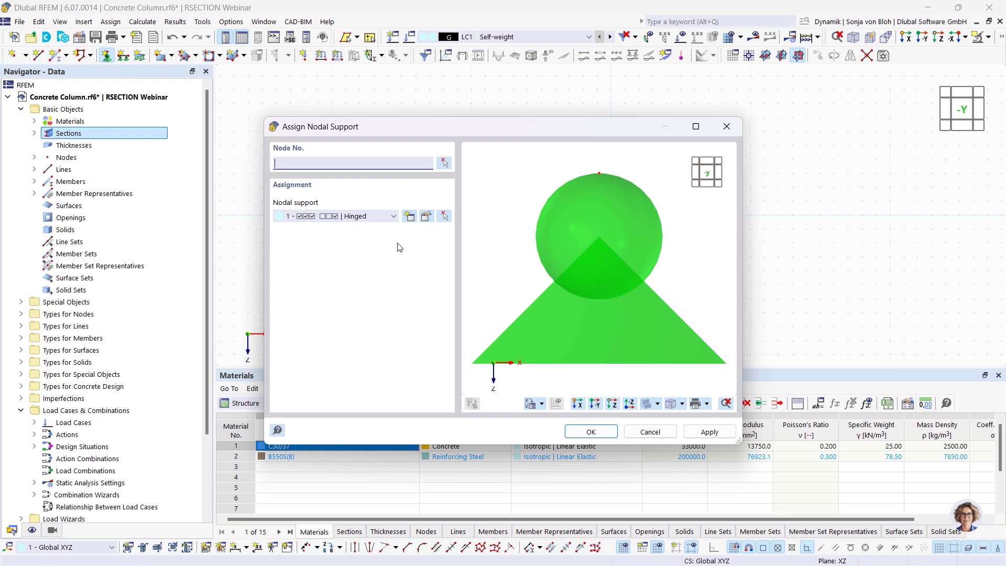
pyautogui.click(588, 431)
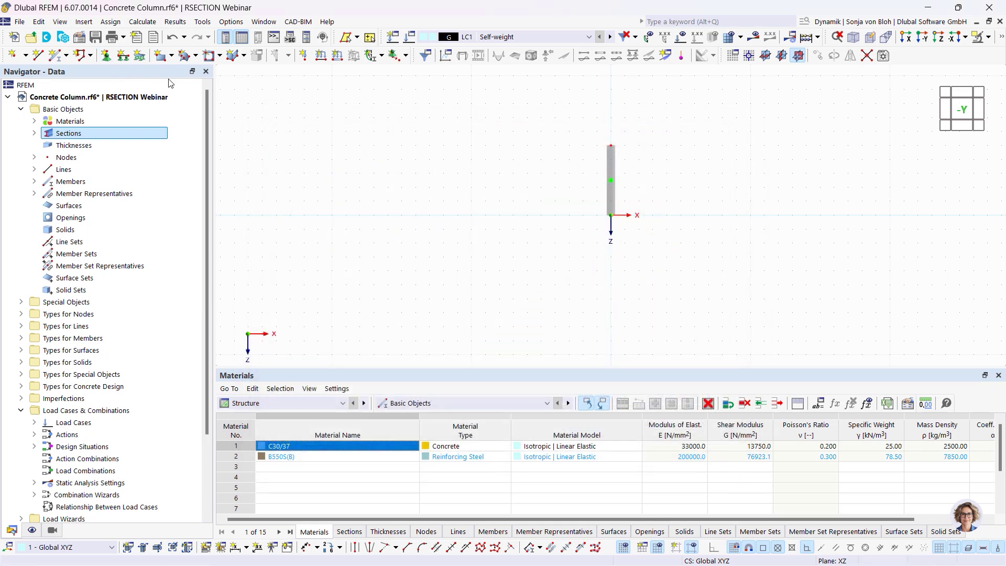
pyautogui.click(106, 55)
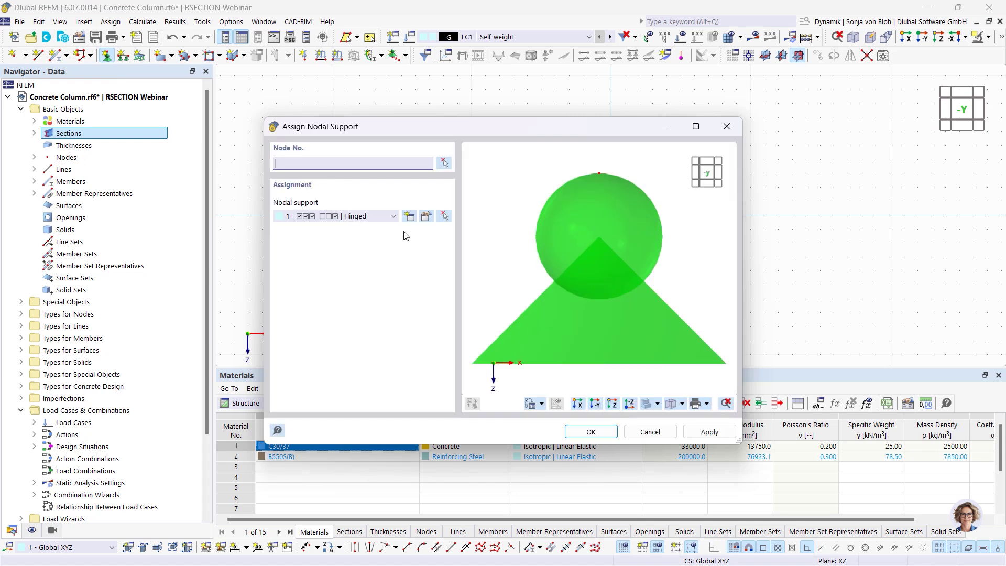
pyautogui.click(412, 219)
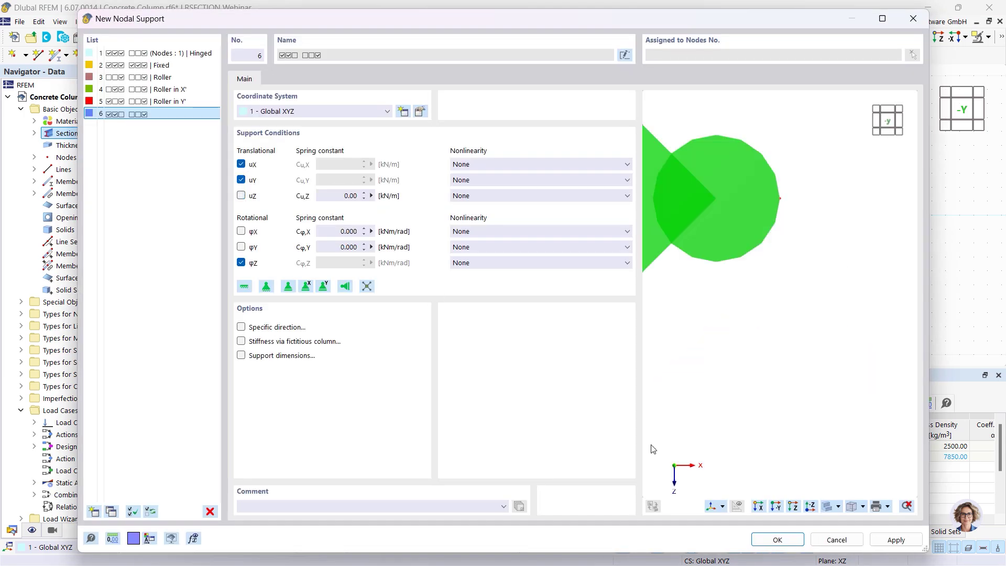
pyautogui.click(771, 539)
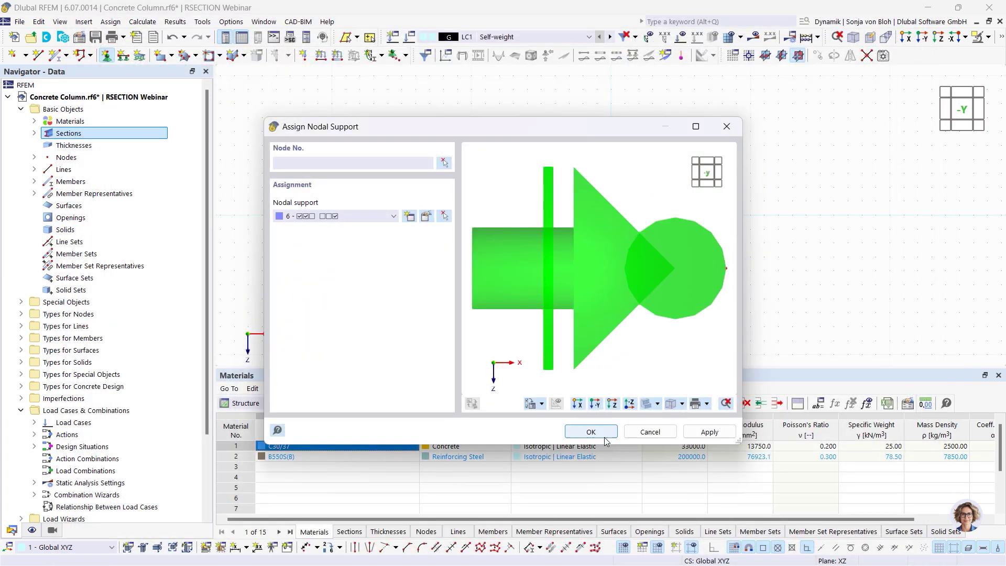
pyautogui.click(591, 432)
pyautogui.moveTo(561, 120); pyautogui.dragTo(640, 170)
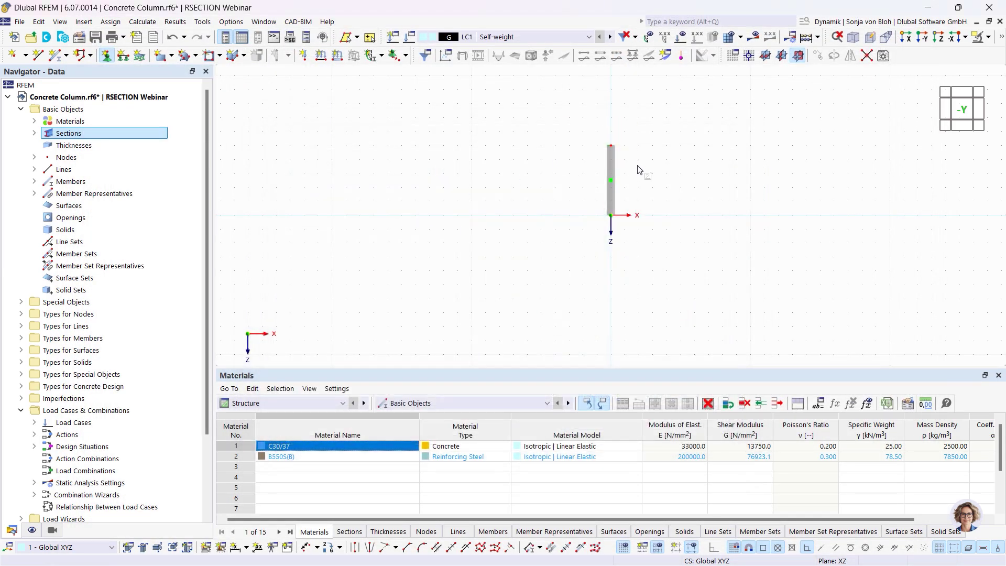
pyautogui.press('Escape')
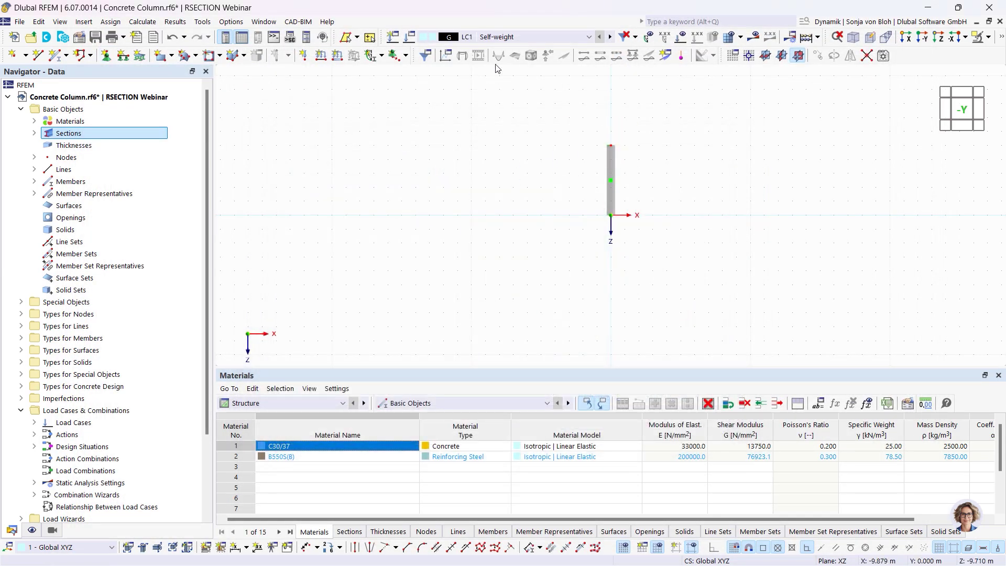
# - Apply a nodal force of 800 kN in the Z direction to the column's top node in the self-weight load case
pyautogui.click(303, 55)
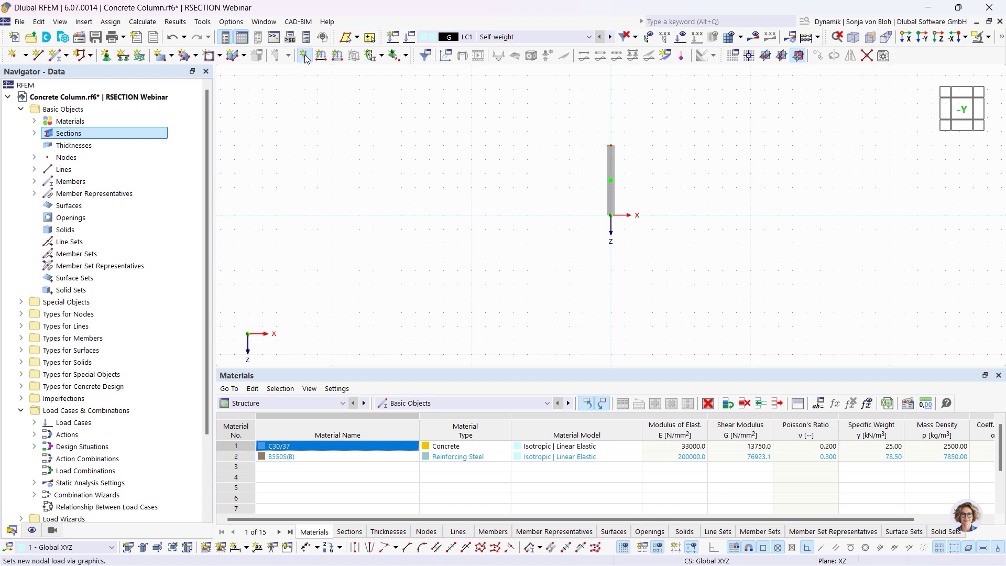
pyautogui.click(374, 167)
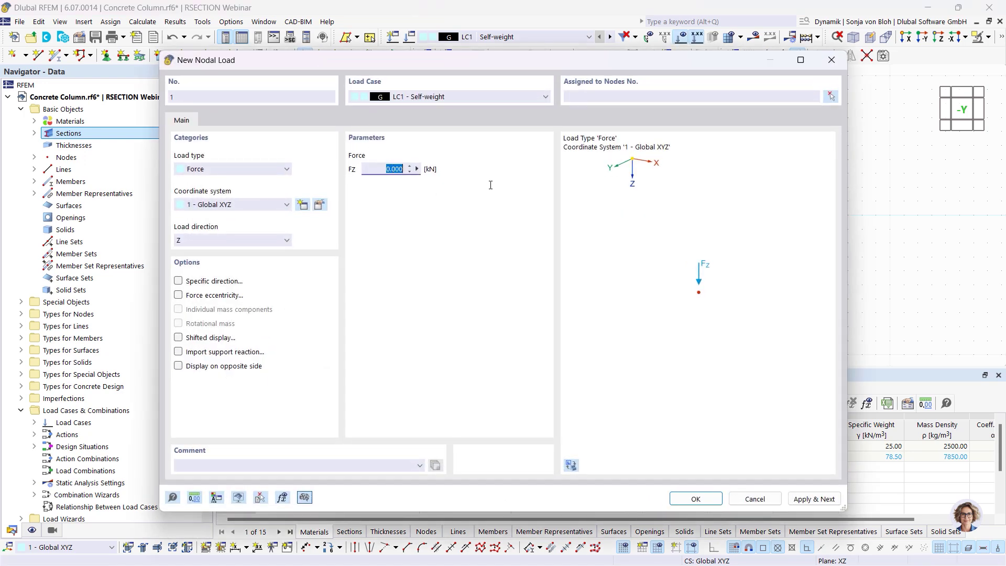
pyautogui.write('8')
pyautogui.click(696, 499)
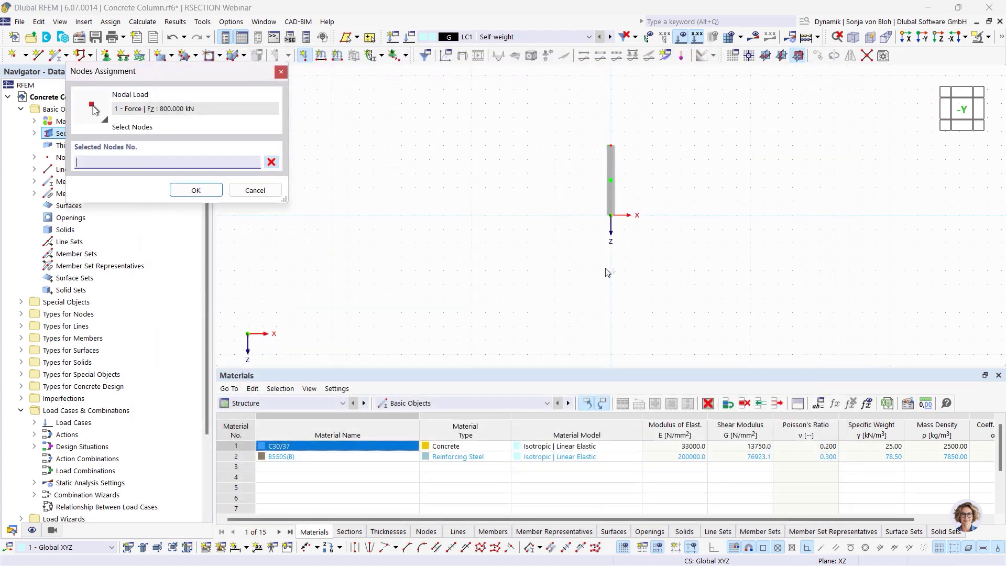
pyautogui.click(610, 147)
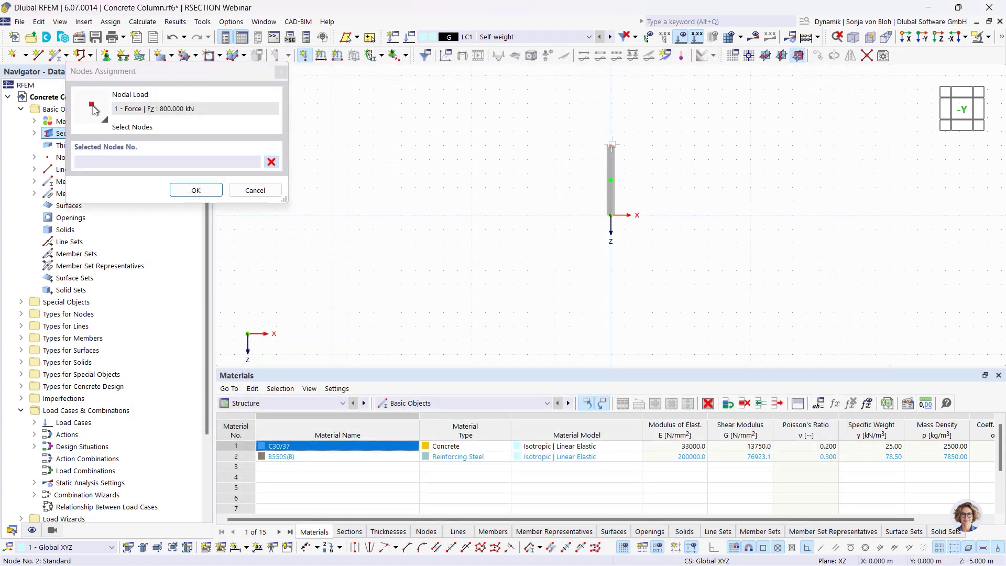
pyautogui.click(189, 189)
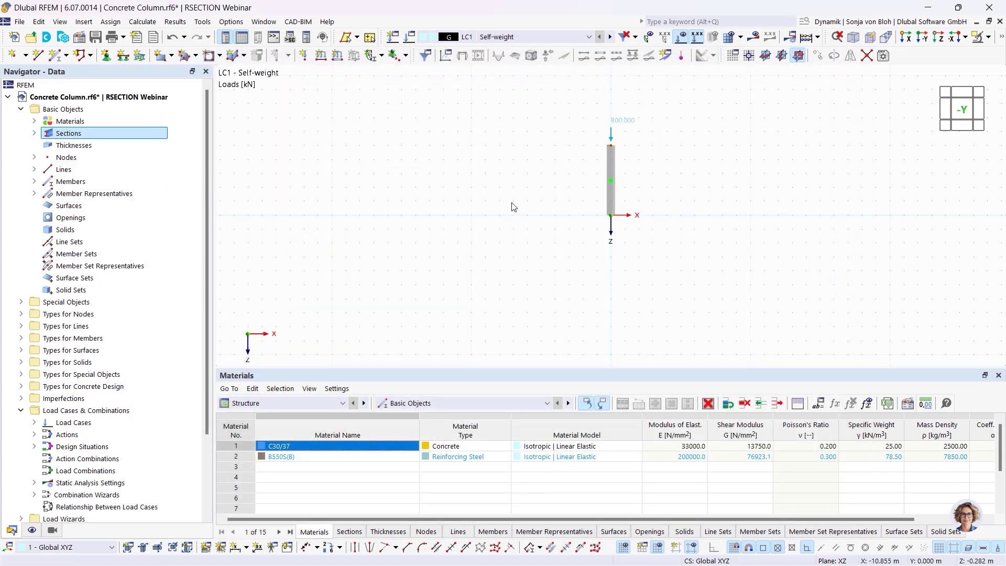
# - Review the column member's properties and its section in the Concrete Design input data
pyautogui.doubleClick(612, 165)
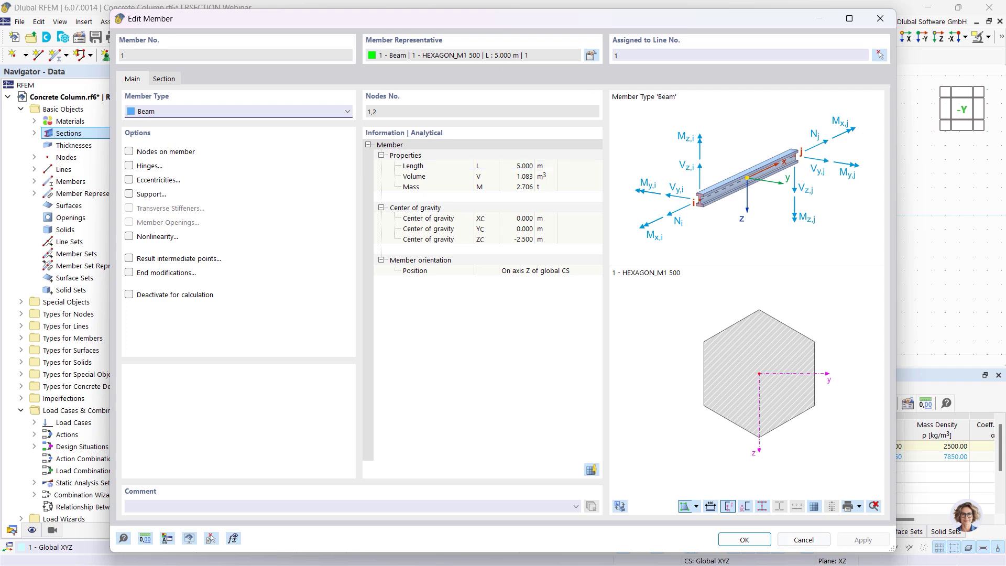
pyautogui.click(743, 539)
pyautogui.click(344, 404)
pyautogui.click(283, 471)
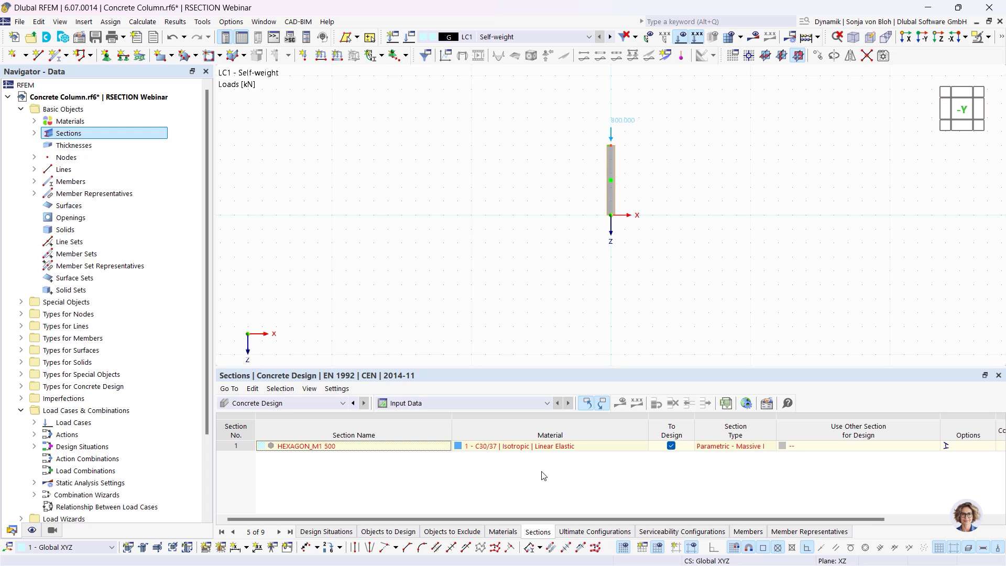
# - Open the HEXAGON_M1 500 section for editing and transfer it to RSECTION
pyautogui.click(35, 134)
pyautogui.doubleClick(97, 146)
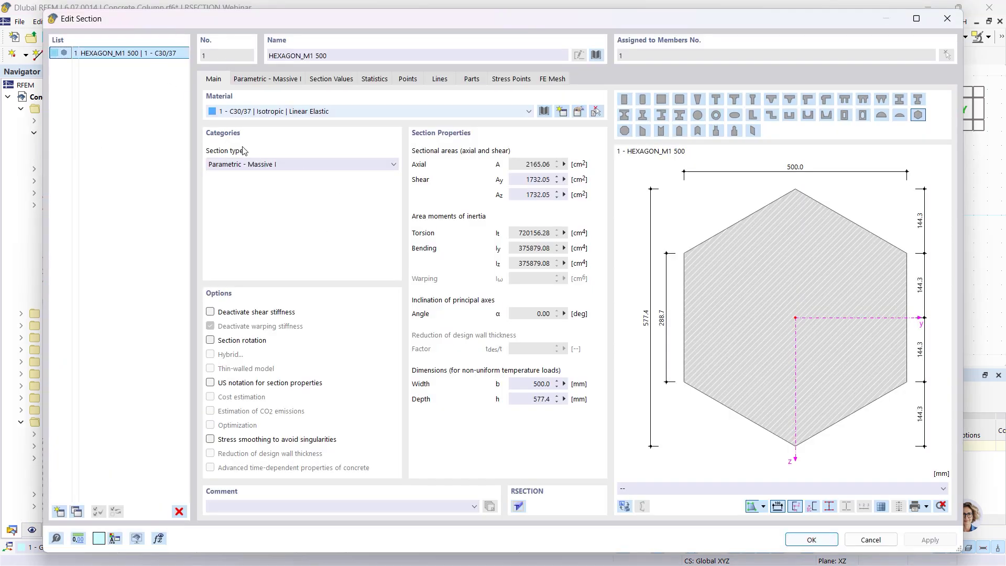
pyautogui.click(520, 507)
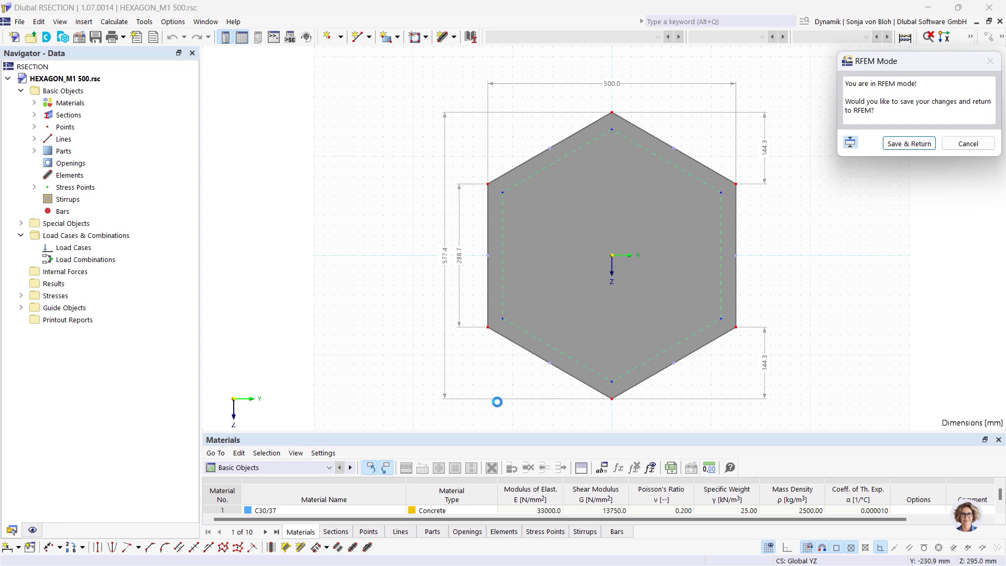
# - Examine the section model's base data options and its default concrete cover and reinforcement numbering settings
pyautogui.rightClick(79, 92)
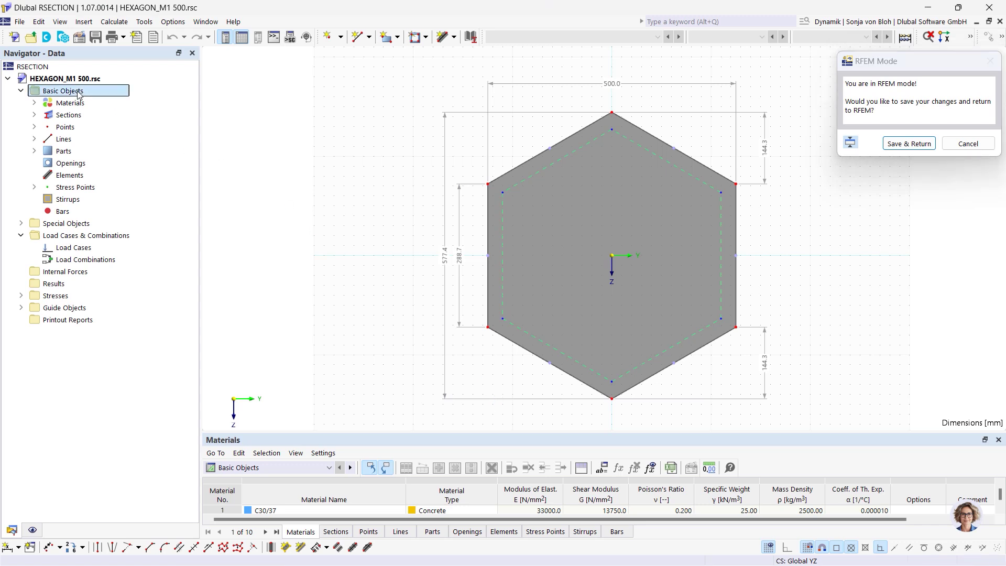
pyautogui.click(112, 100)
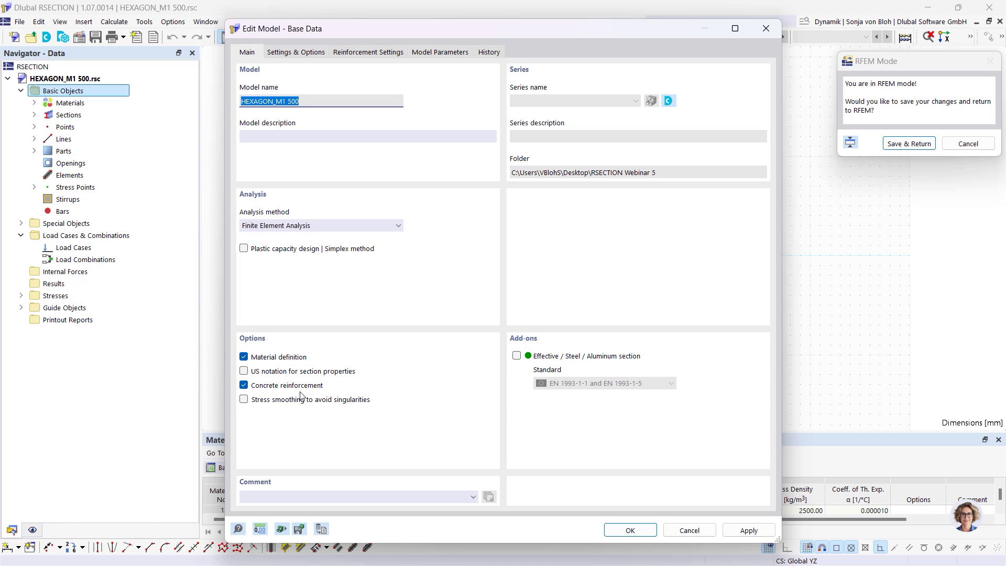
pyautogui.click(386, 55)
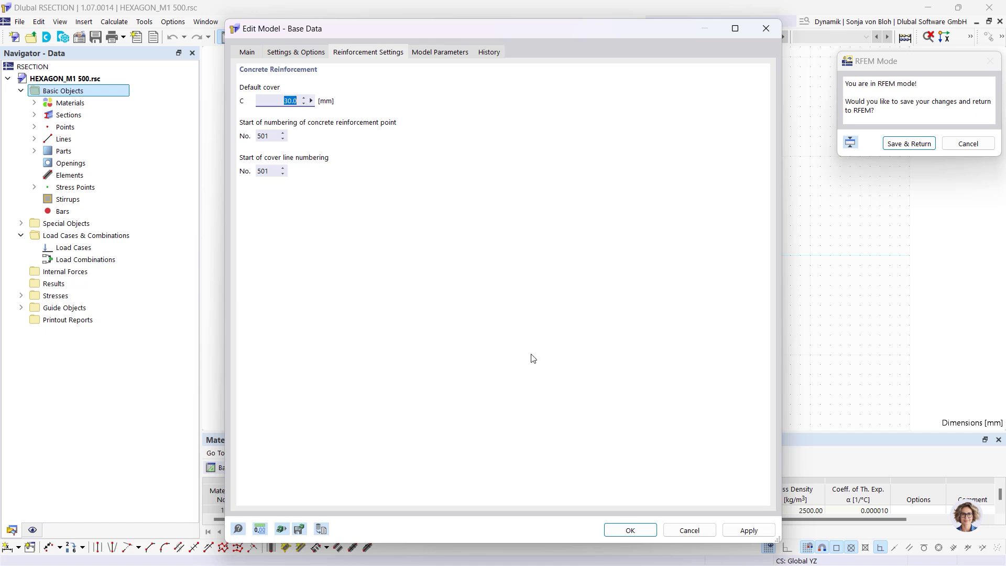
pyautogui.click(625, 530)
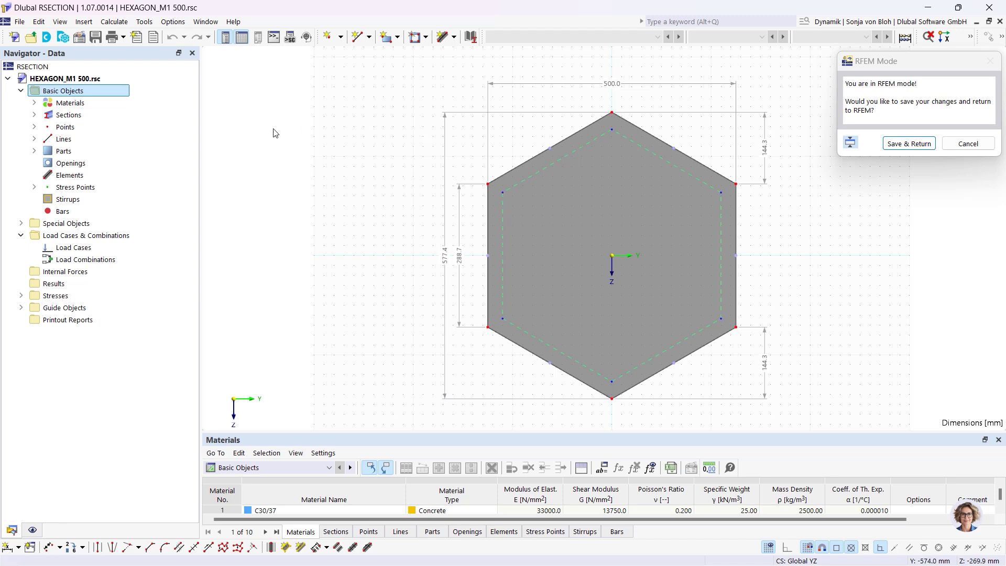
# - Create a closed 8 mm stirrup in B550S(B) running around all six cover points of the hexagon
pyautogui.rightClick(80, 199)
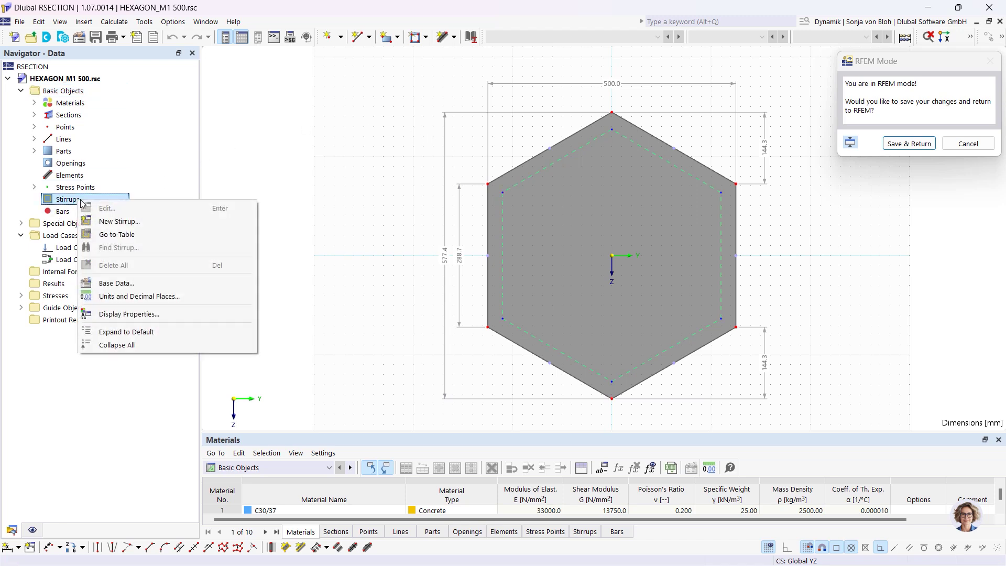
pyautogui.click(122, 222)
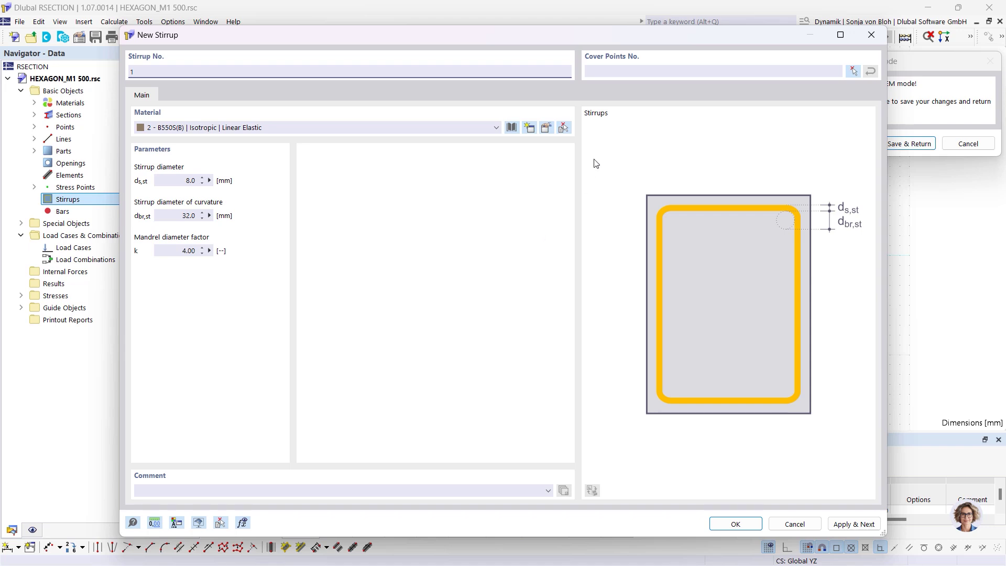
pyautogui.click(854, 71)
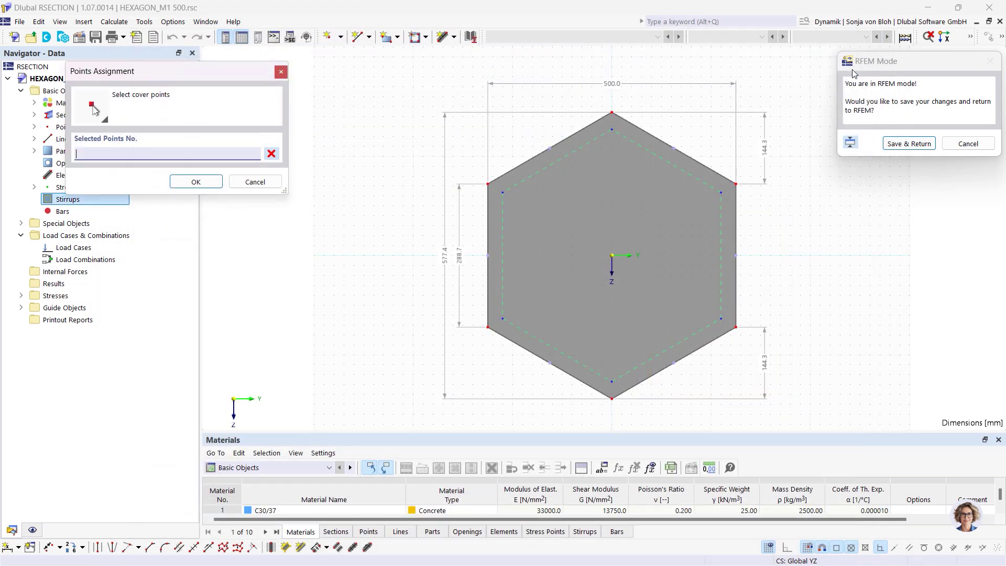
pyautogui.click(612, 128)
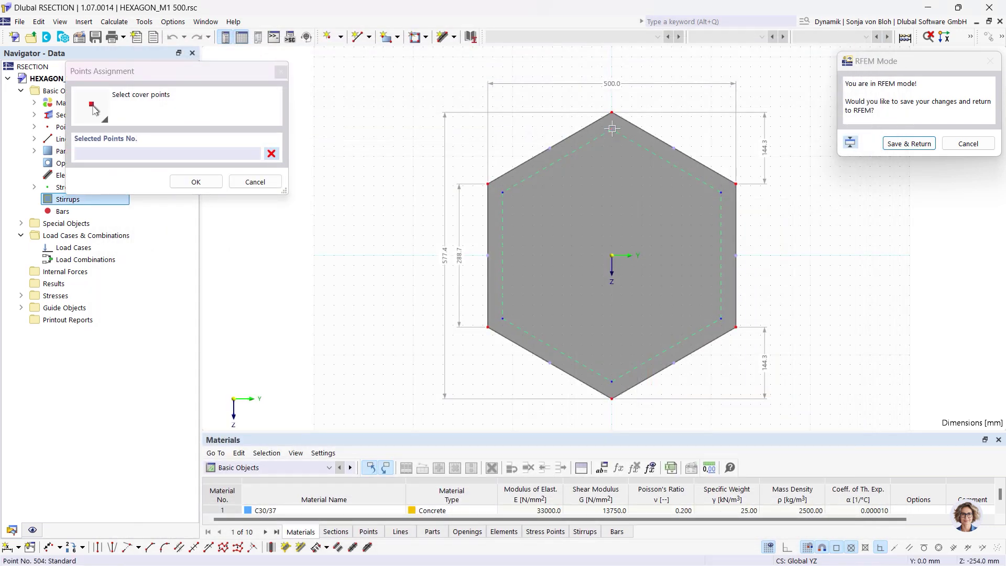
pyautogui.click(722, 193)
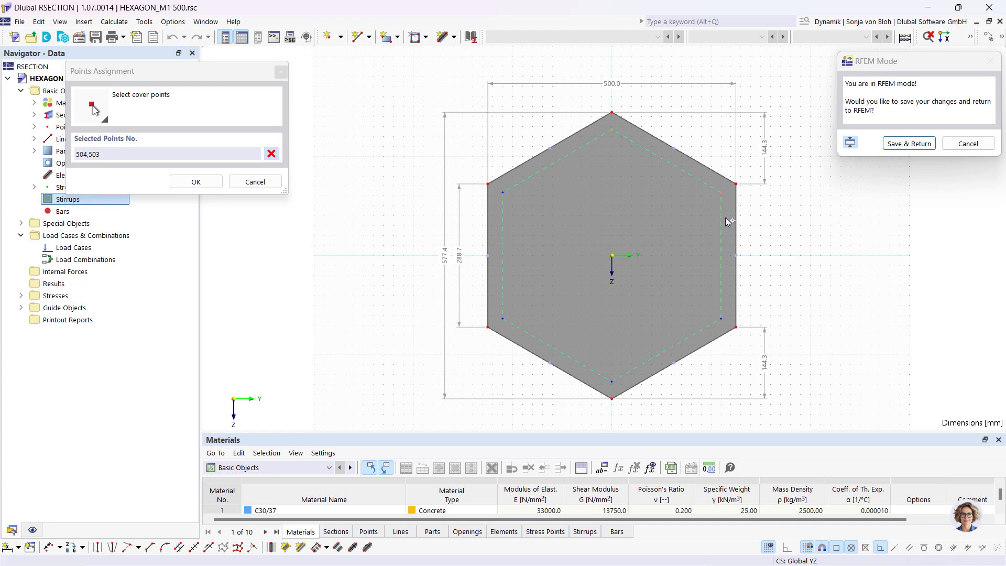
pyautogui.click(722, 321)
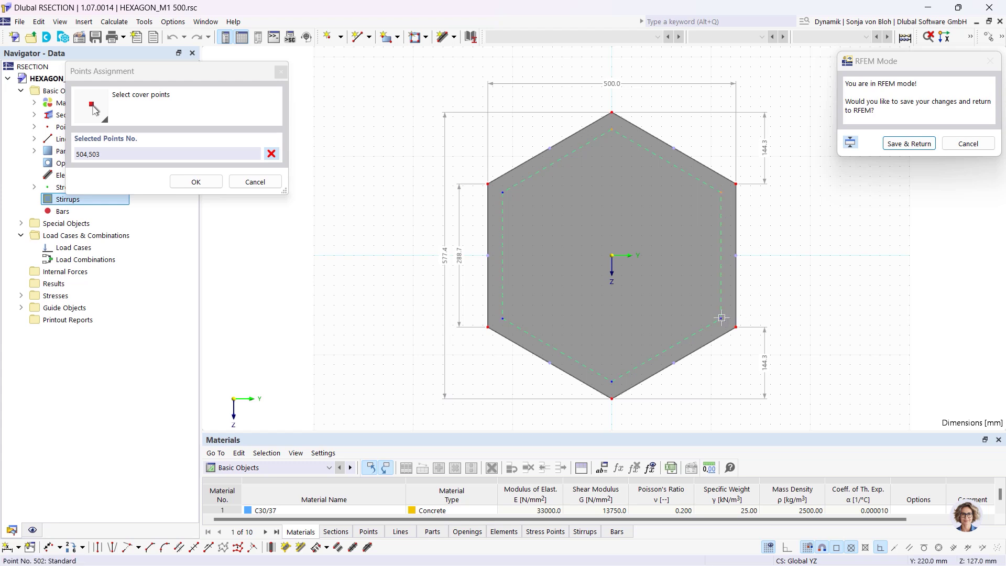
pyautogui.click(611, 381)
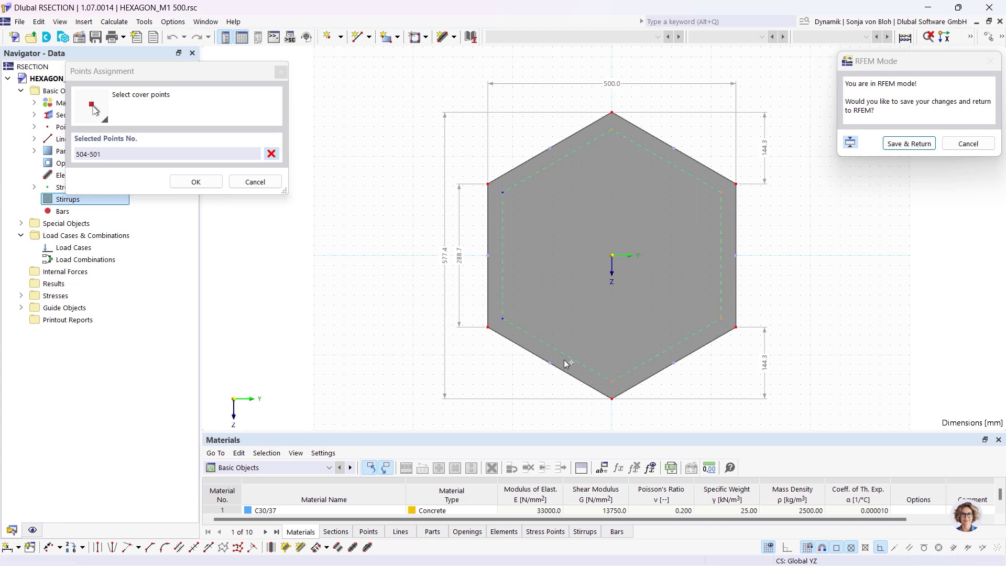
pyautogui.click(502, 318)
pyautogui.click(502, 192)
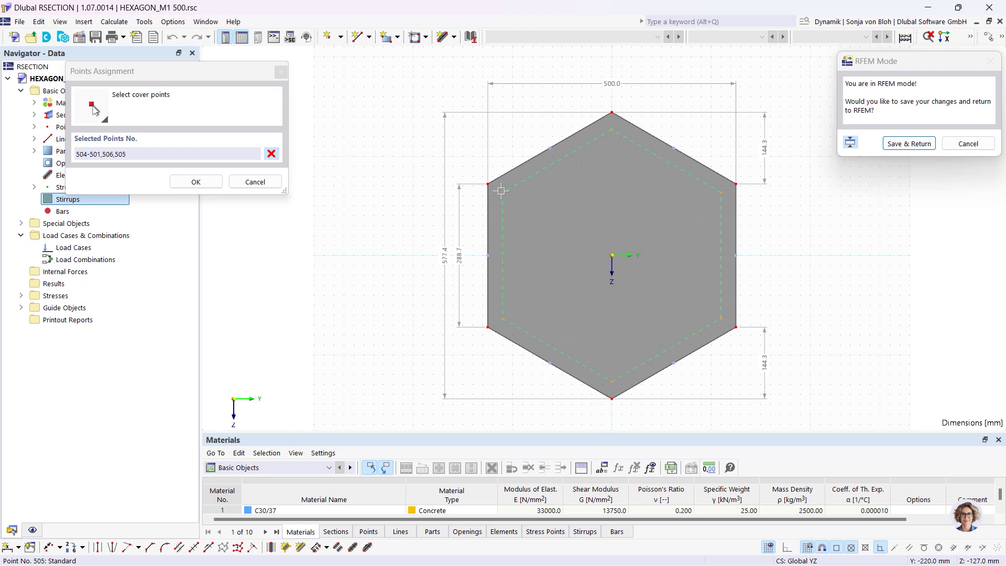
pyautogui.click(611, 130)
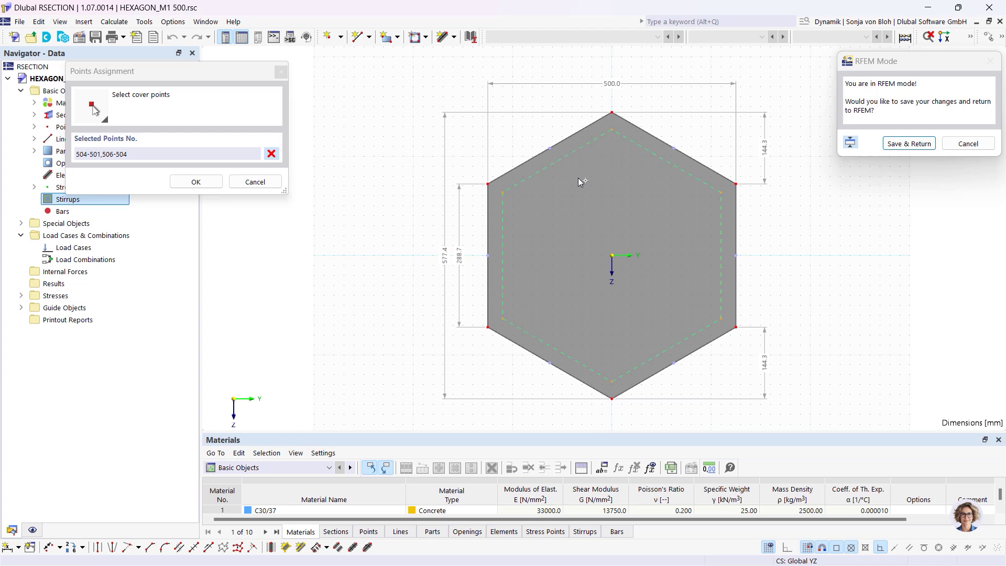
pyautogui.click(196, 181)
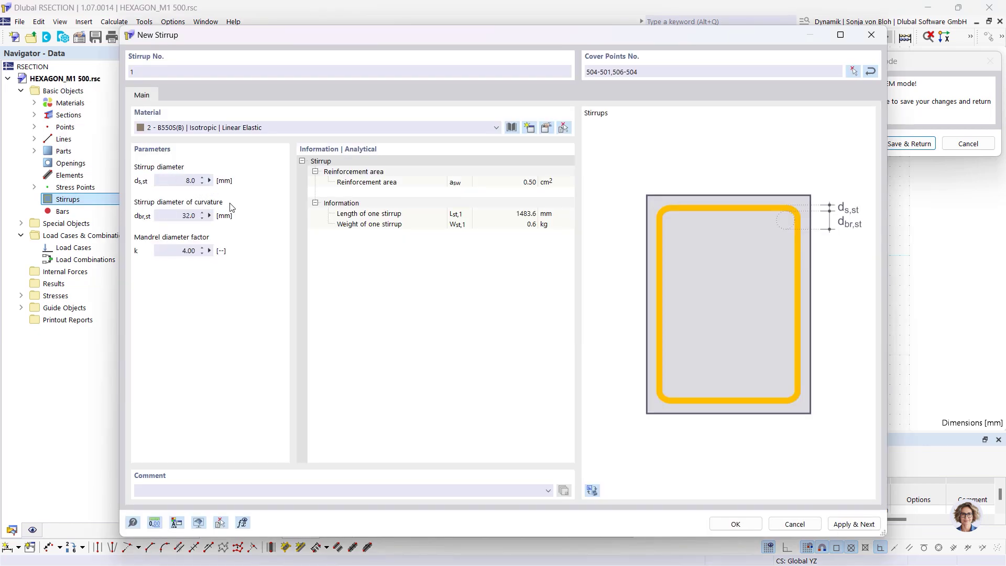
pyautogui.click(173, 182)
pyautogui.click(734, 520)
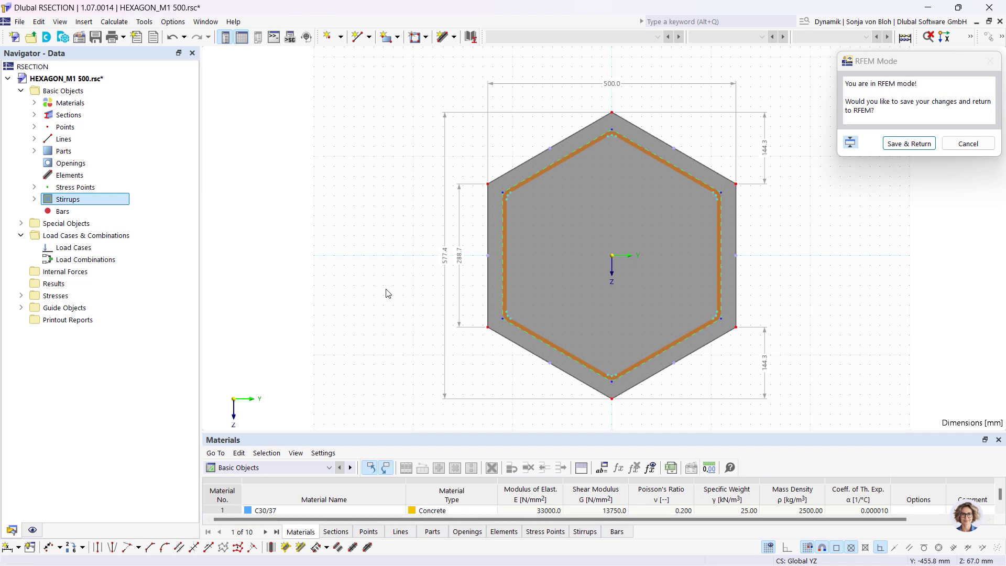
# - Start a new reinforcement bar in B550S(B) with definition type Single | Point, assigned to Reinforcement Layer 1
pyautogui.rightClick(68, 212)
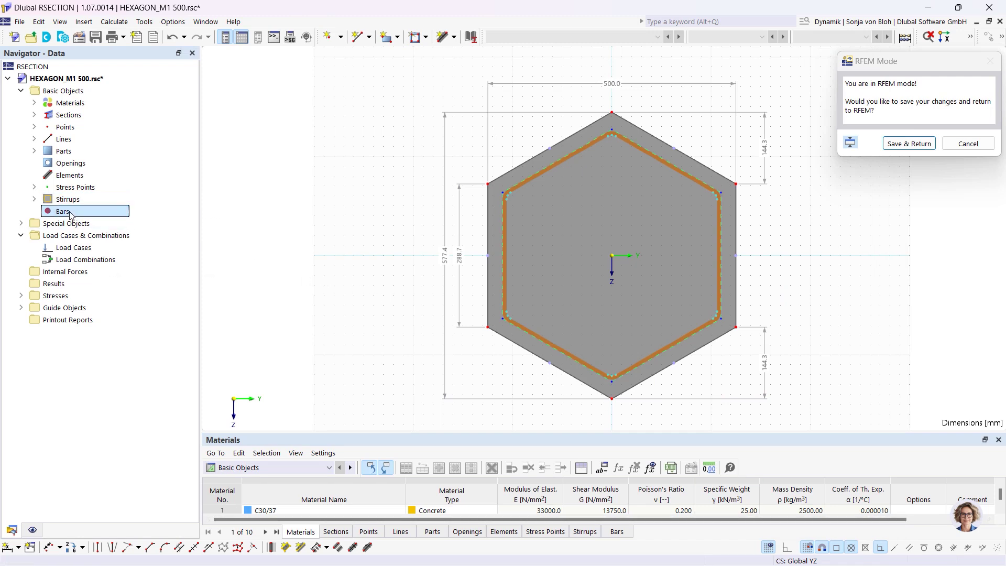
pyautogui.click(107, 233)
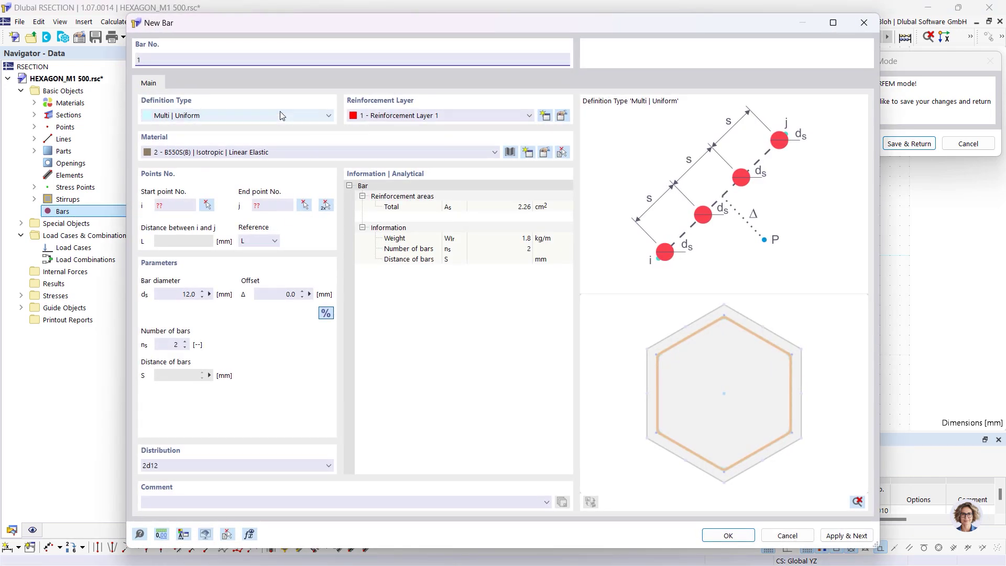
pyautogui.click(324, 116)
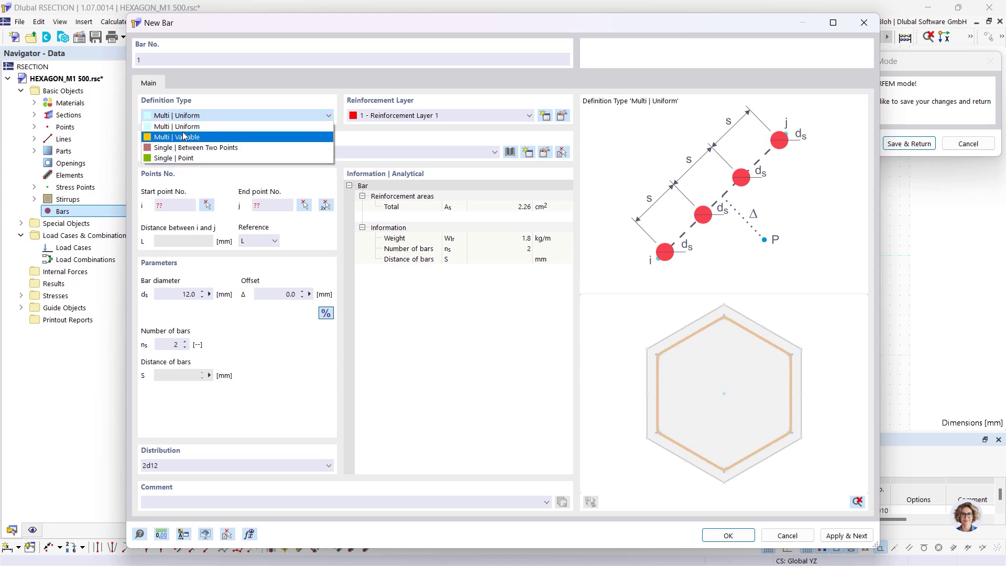
pyautogui.click(168, 159)
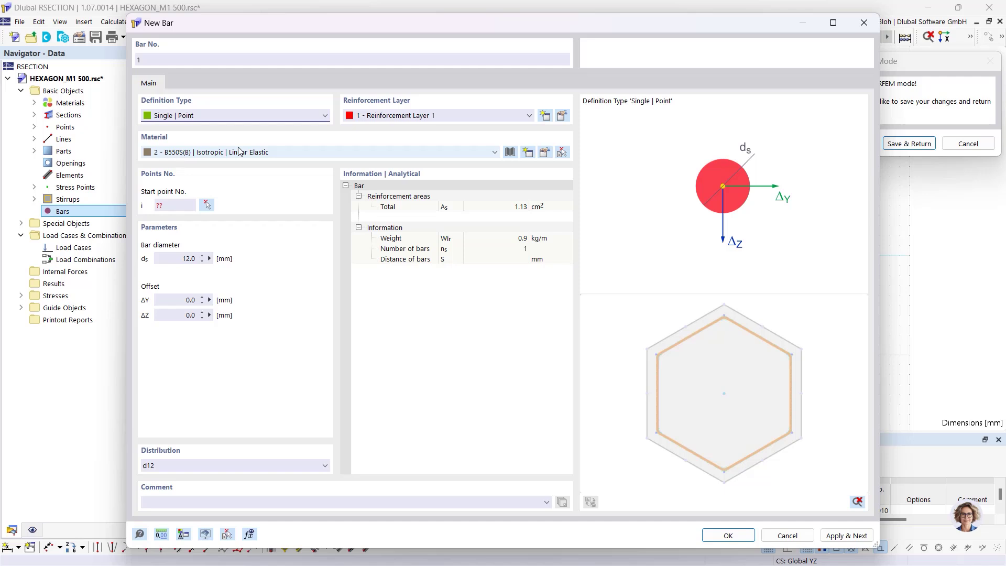
pyautogui.click(440, 116)
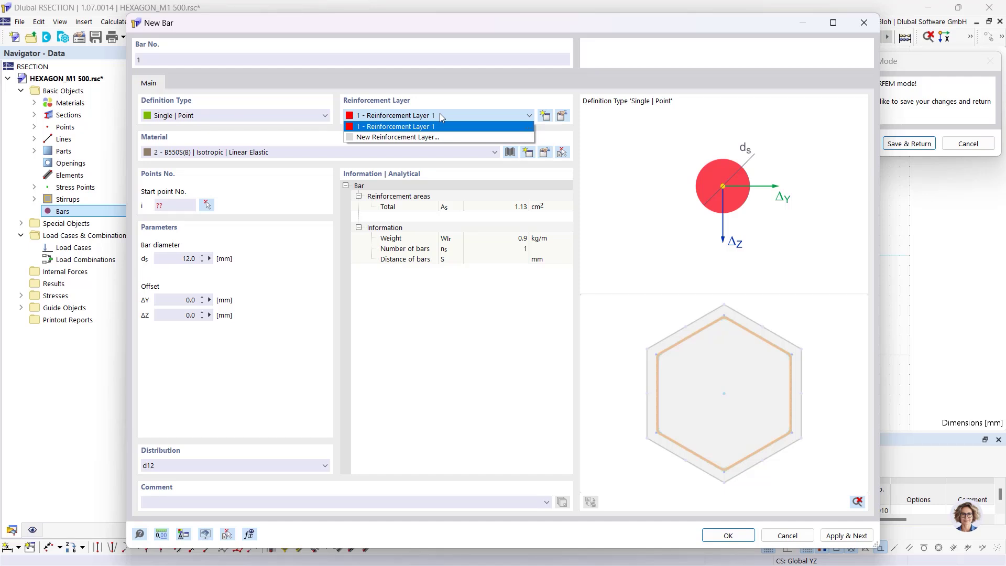
pyautogui.click(395, 128)
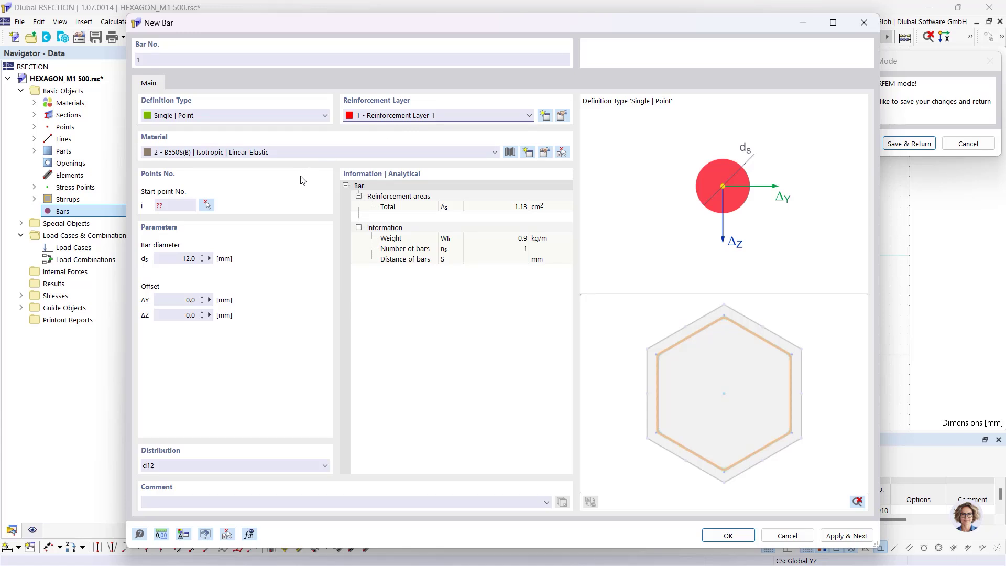
# - Set the bar diameter to 16 mm and place the bar at the stirrup's inner upper-left corner point
pyautogui.click(178, 259)
pyautogui.click(207, 205)
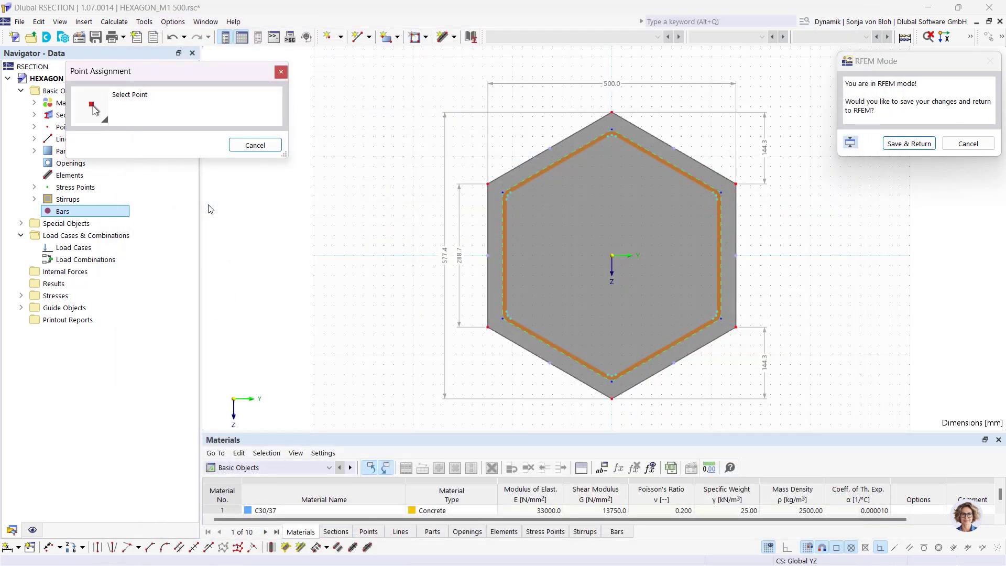
pyautogui.scroll(5, 501, 196)
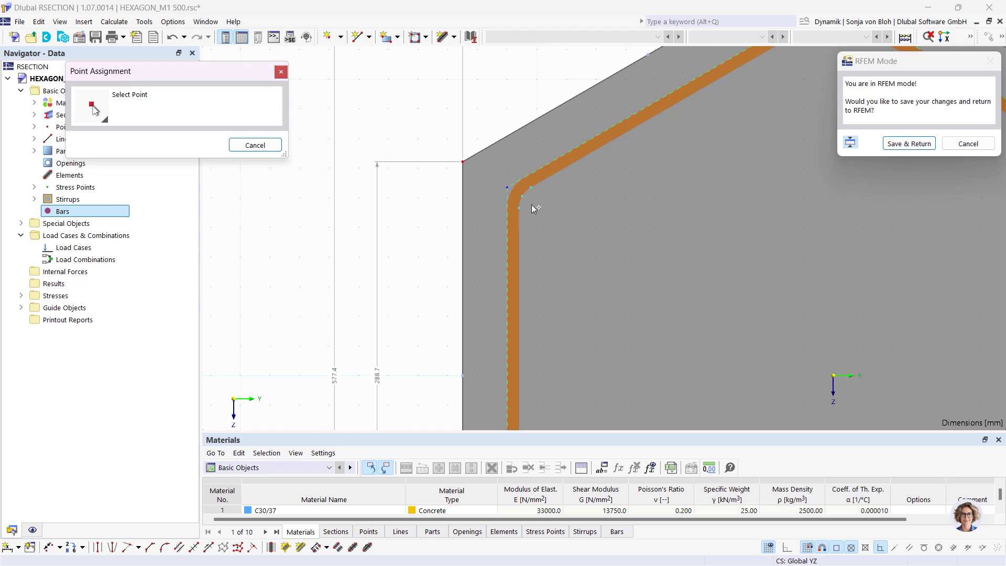
pyautogui.click(523, 197)
pyautogui.click(862, 536)
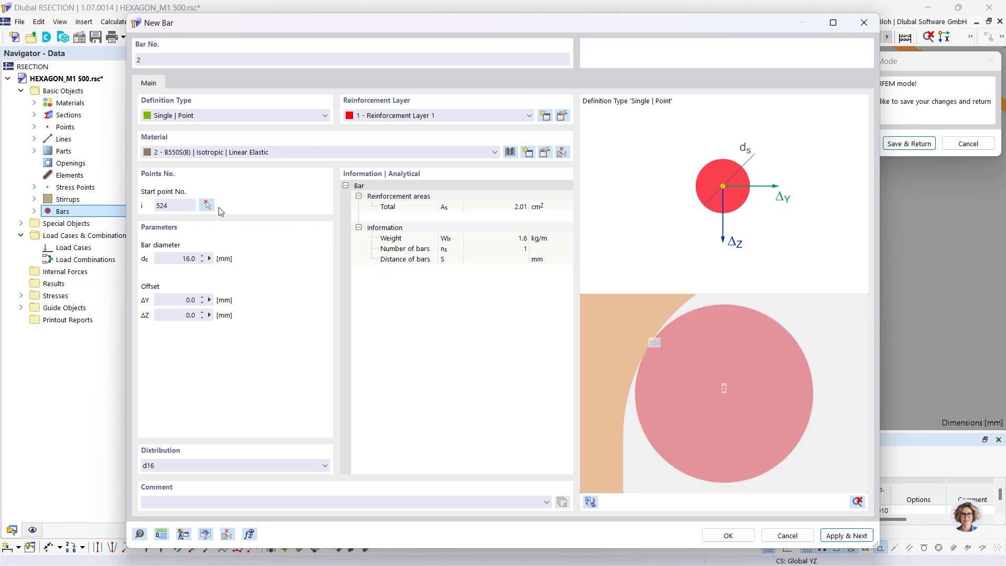
# - Place single 16 mm bars at the stirrup's inner top corner point and inner upper-right corner point
pyautogui.click(207, 205)
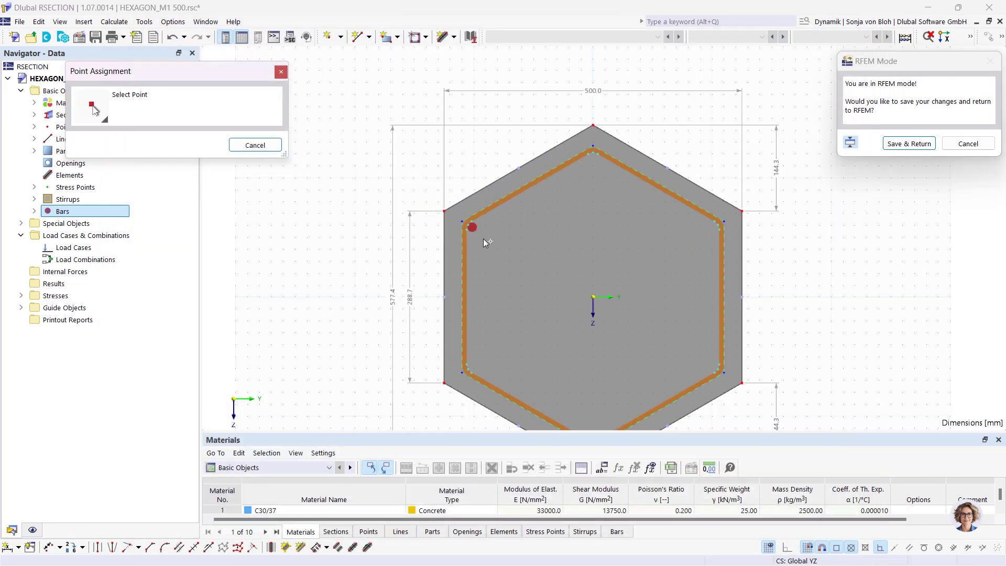
pyautogui.scroll(2, 583, 161)
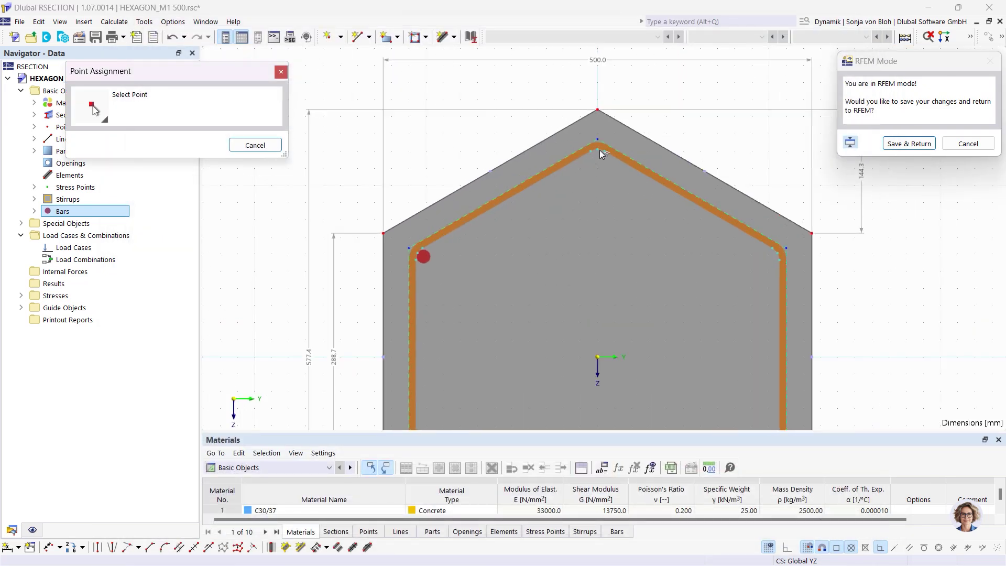
pyautogui.click(601, 151)
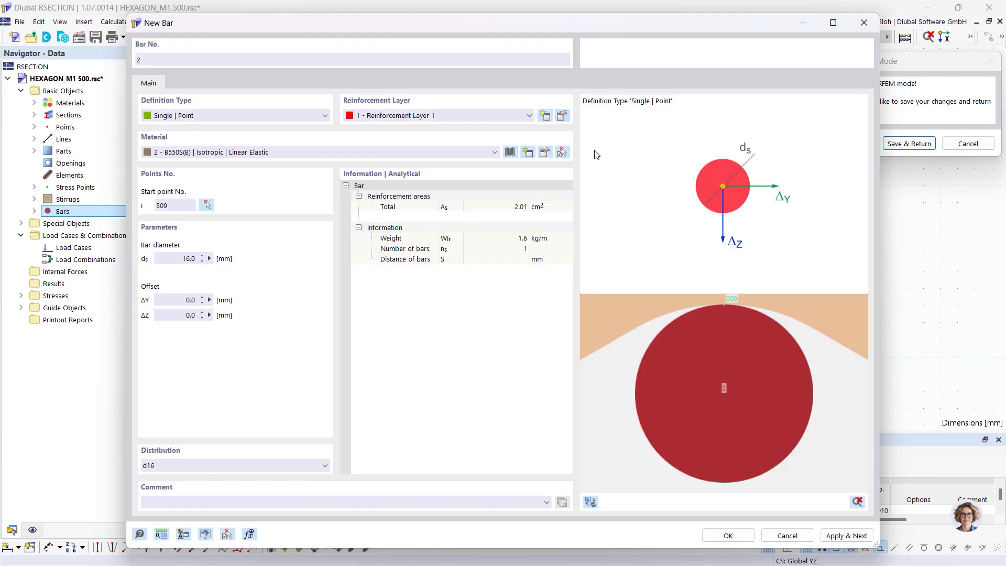
pyautogui.click(845, 535)
pyautogui.click(206, 205)
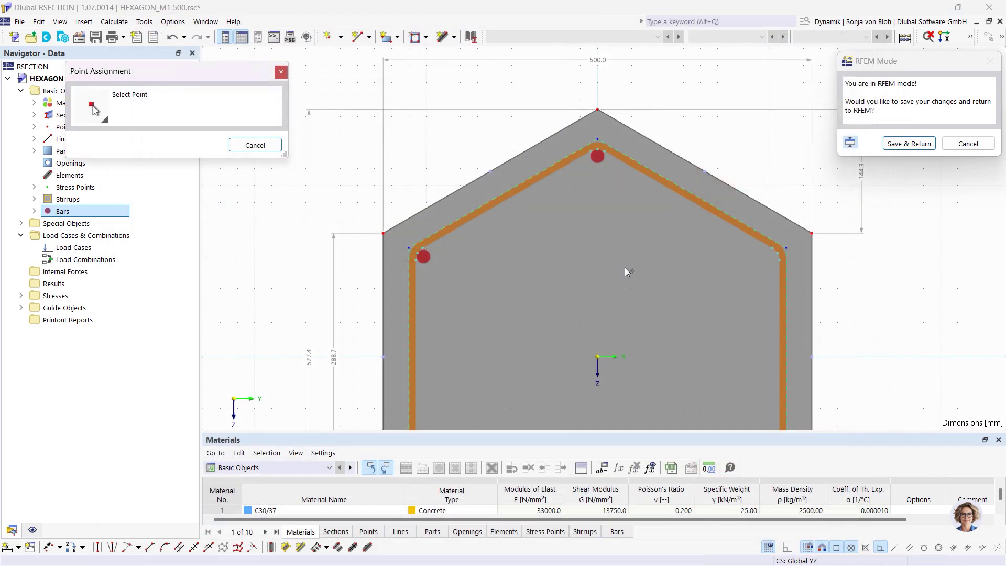
pyautogui.click(779, 259)
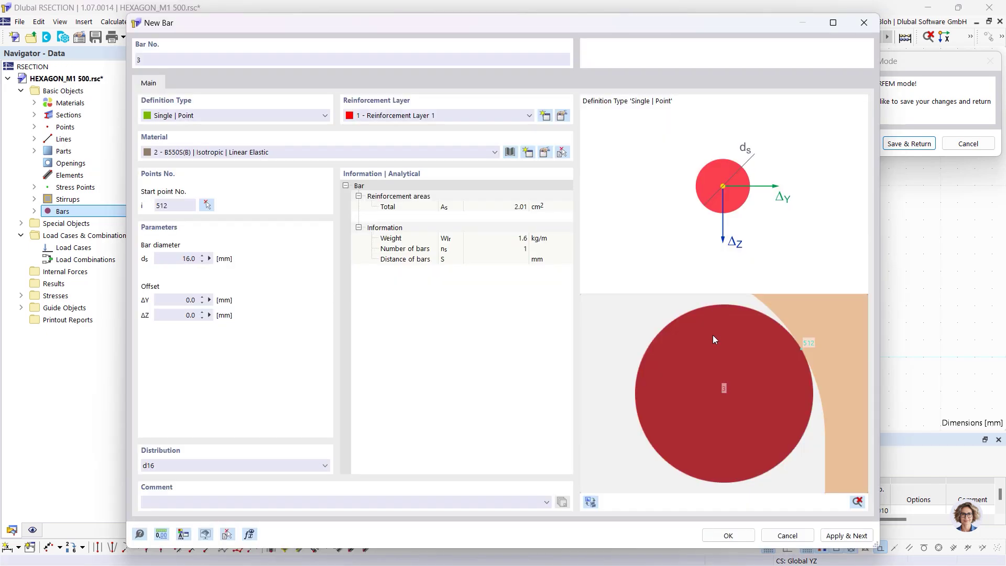
pyautogui.click(835, 534)
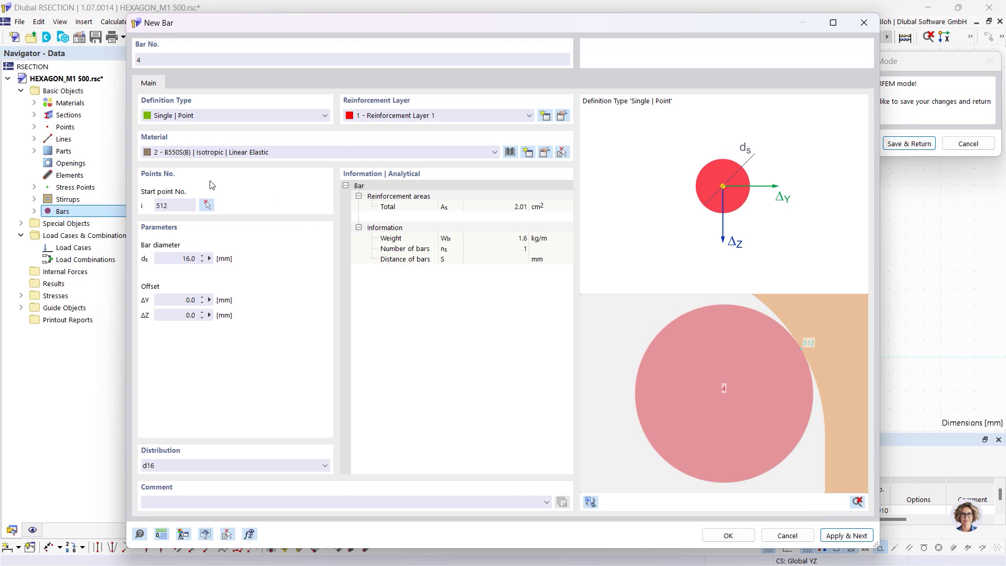
# - Place a single 16 mm bar at the stirrup's inner lower-right corner point
pyautogui.click(207, 205)
pyautogui.scroll(-3, 600, 317)
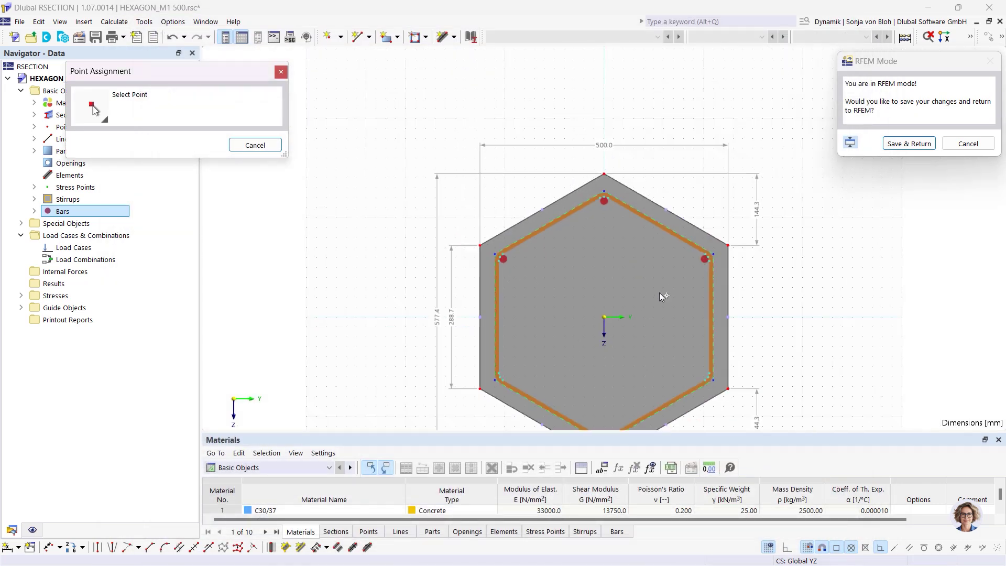
pyautogui.scroll(1, 605, 355)
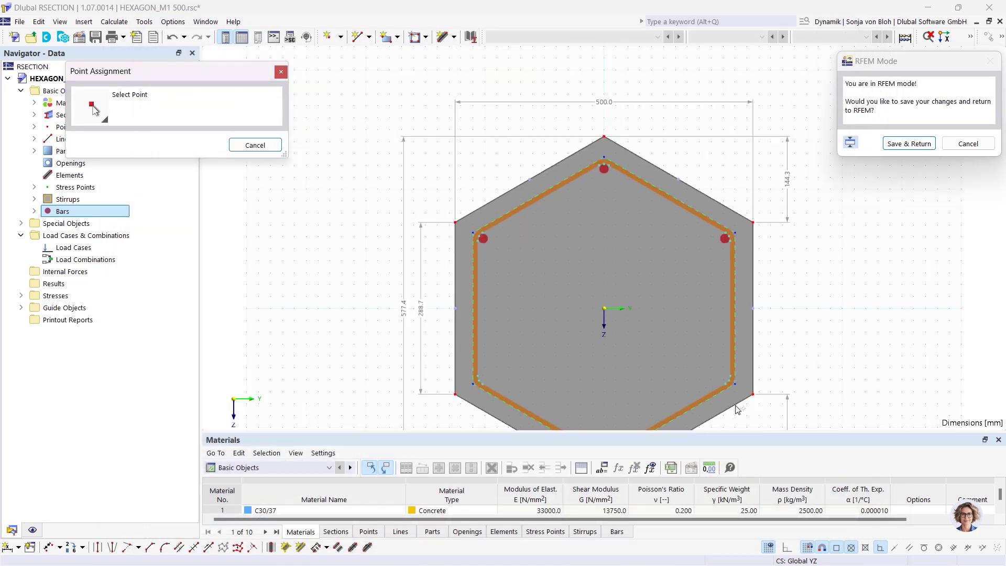
pyautogui.click(734, 384)
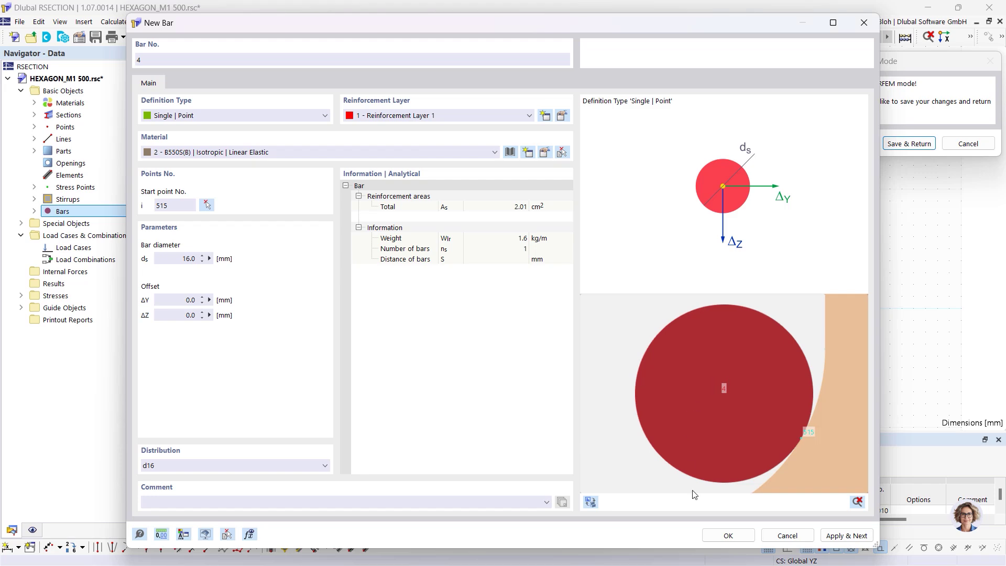
pyautogui.click(847, 536)
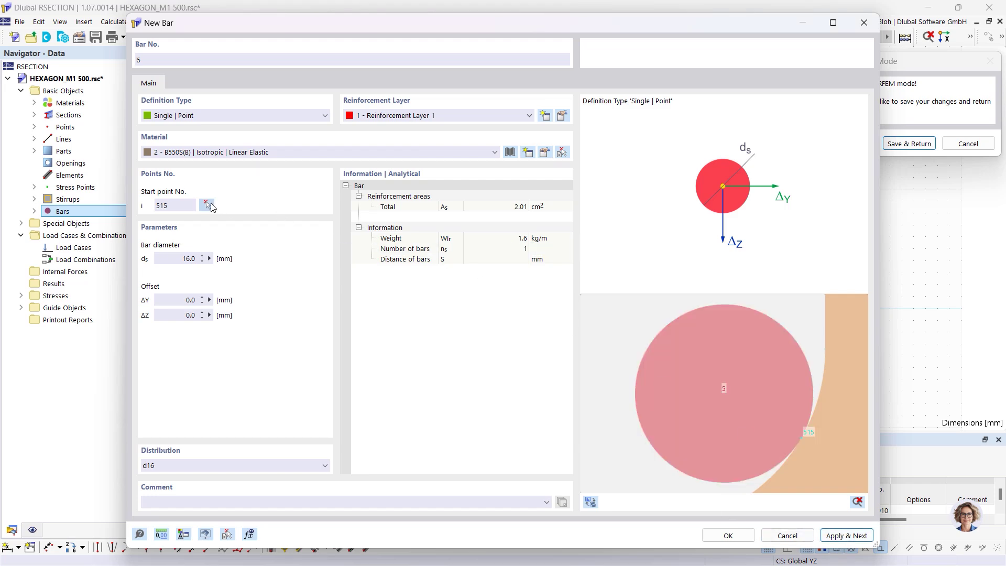
# - Place single 16 mm bars at the stirrup's inner bottom corner point and inner lower-left corner point
pyautogui.click(207, 205)
pyautogui.moveTo(596, 360); pyautogui.dragTo(572, 250, button='middle')
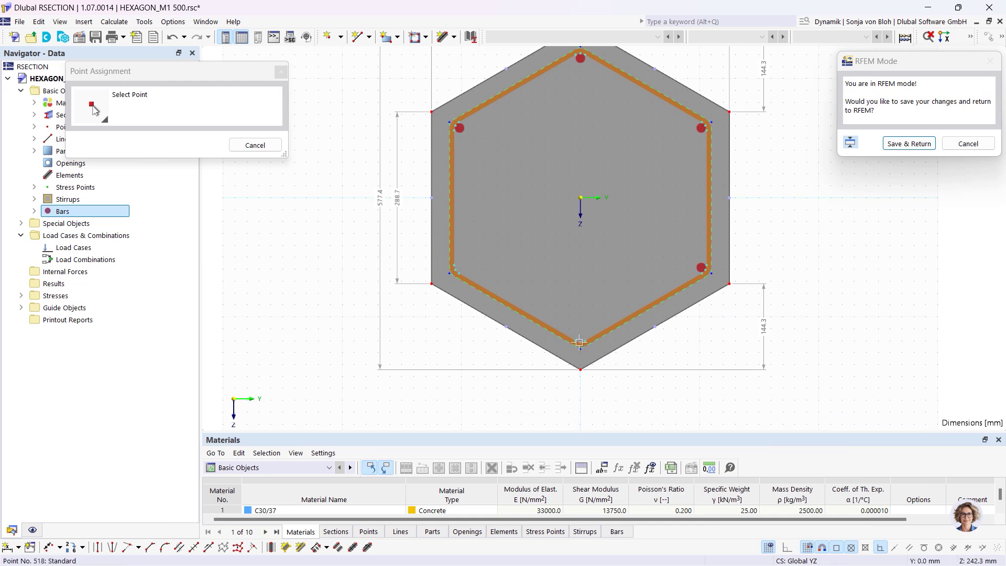
pyautogui.click(576, 342)
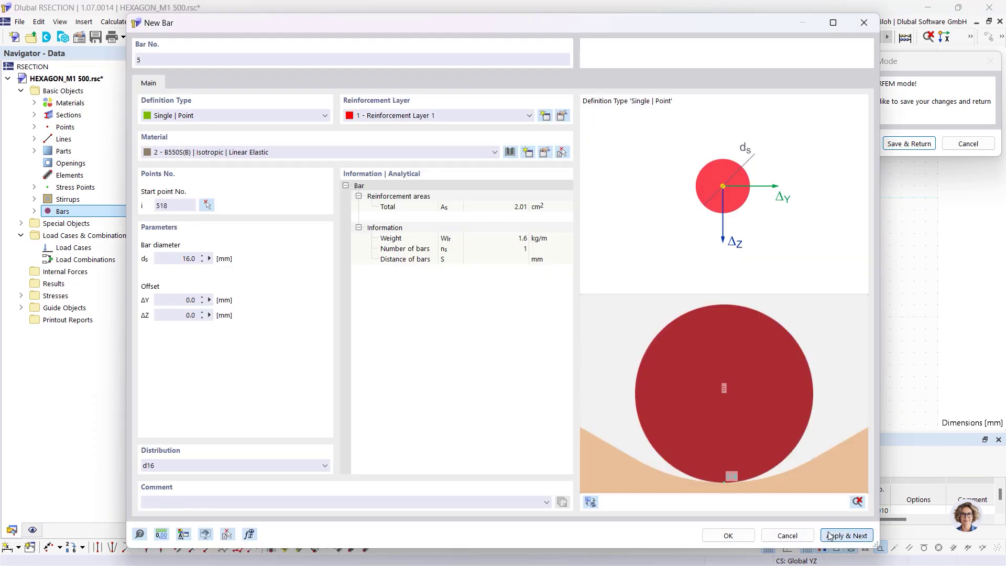
pyautogui.click(845, 535)
pyautogui.click(208, 205)
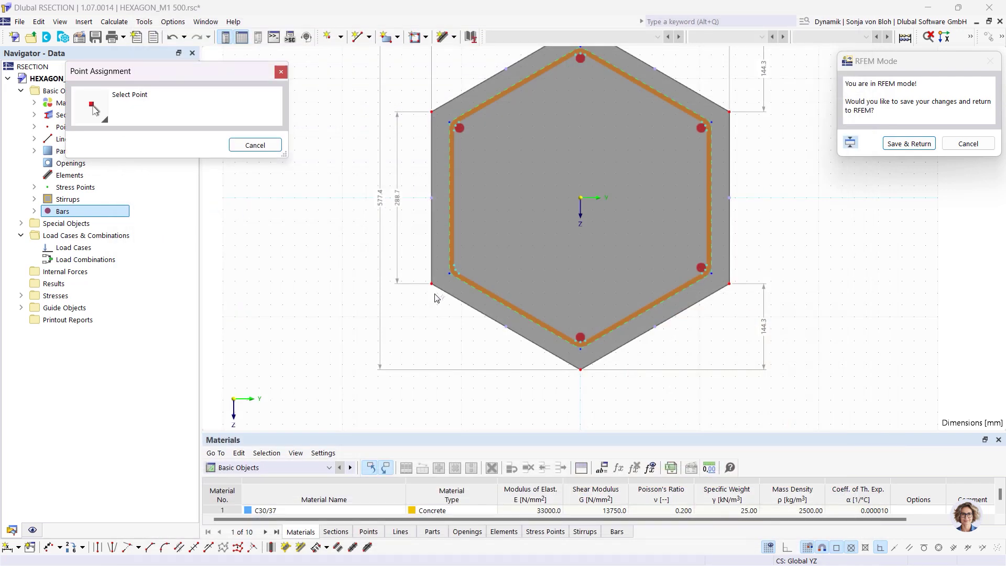
pyautogui.click(454, 270)
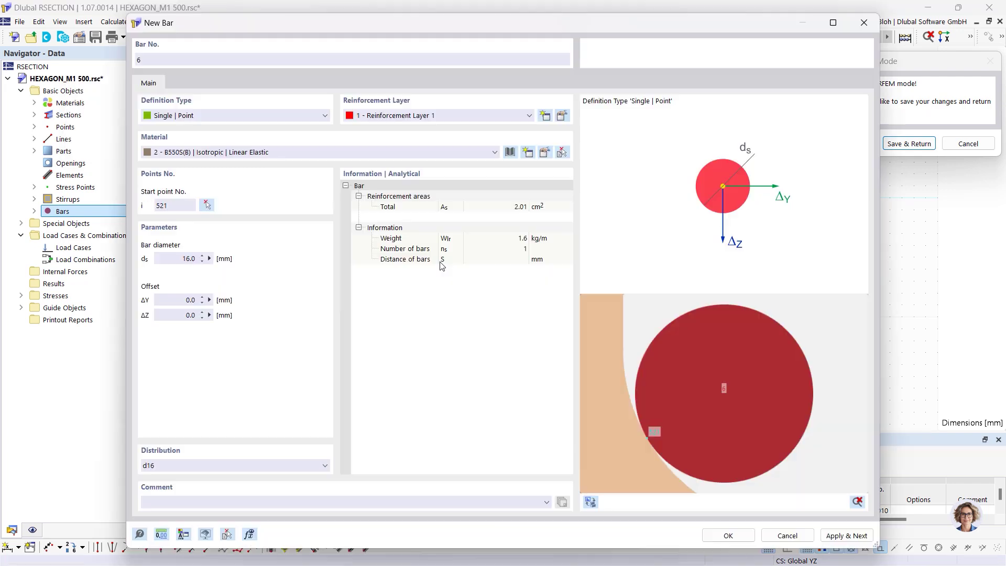
pyautogui.click(839, 536)
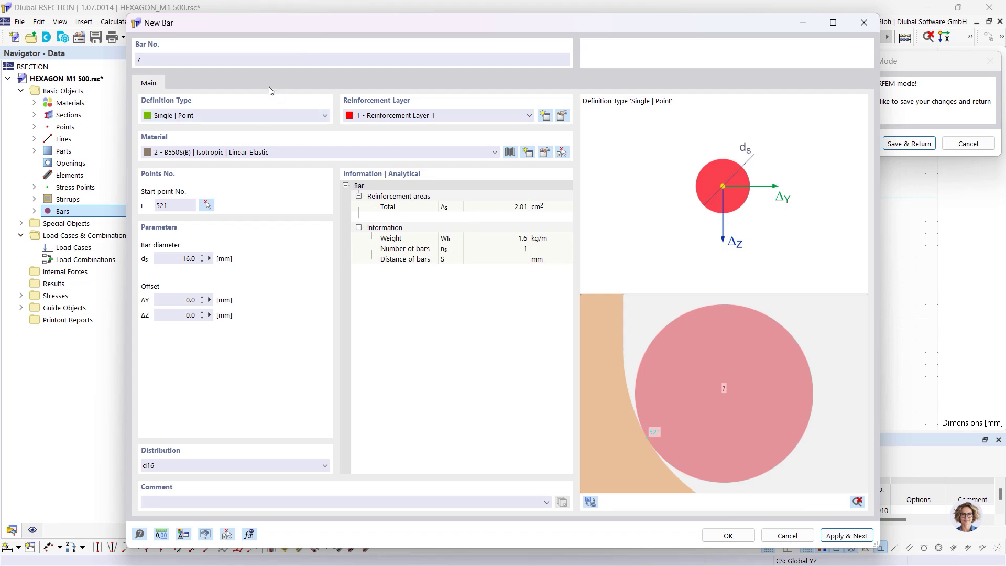
# - Define the next bar group as Multi | Variable with 2 bars, bar spacing Sn 75 mm and start distance Si 75.4 mm
pyautogui.click(241, 117)
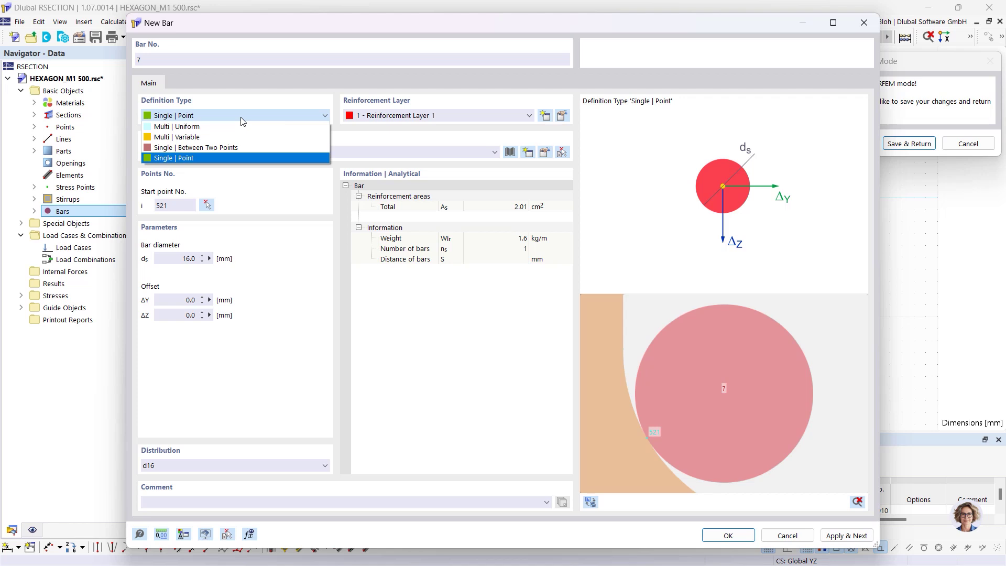
pyautogui.click(213, 138)
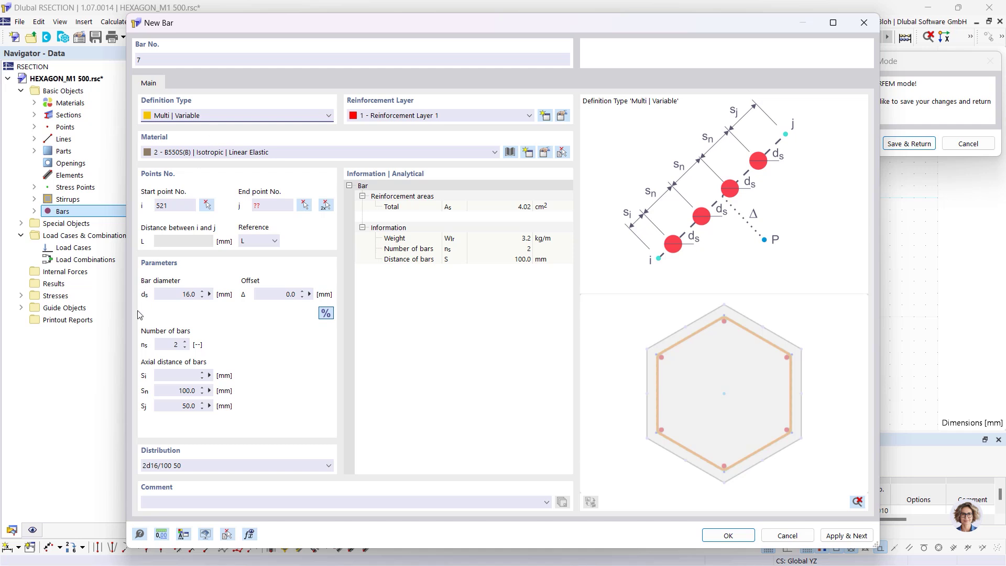
pyautogui.doubleClick(174, 345)
pyautogui.click(207, 394)
pyautogui.write('75')
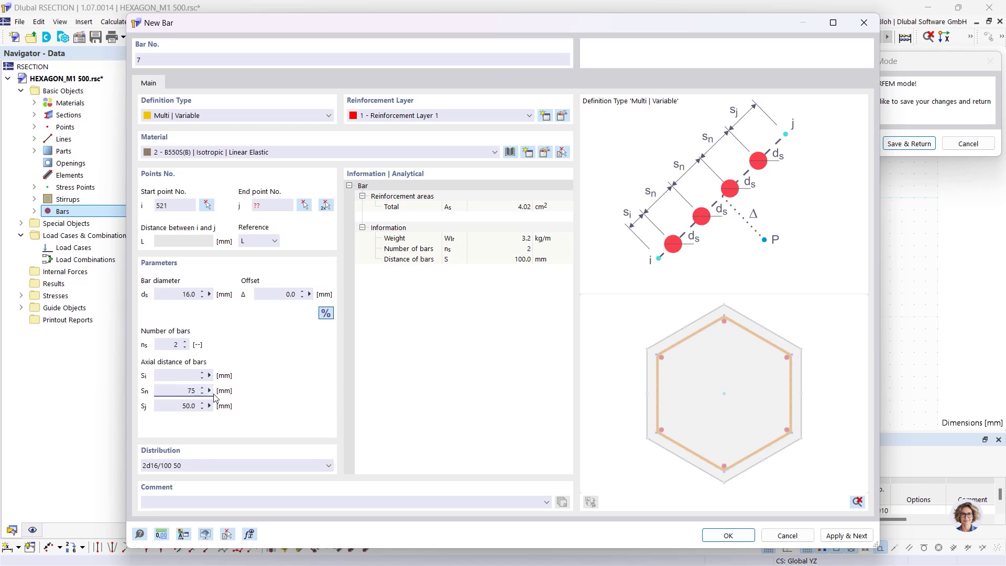
pyautogui.click(181, 374)
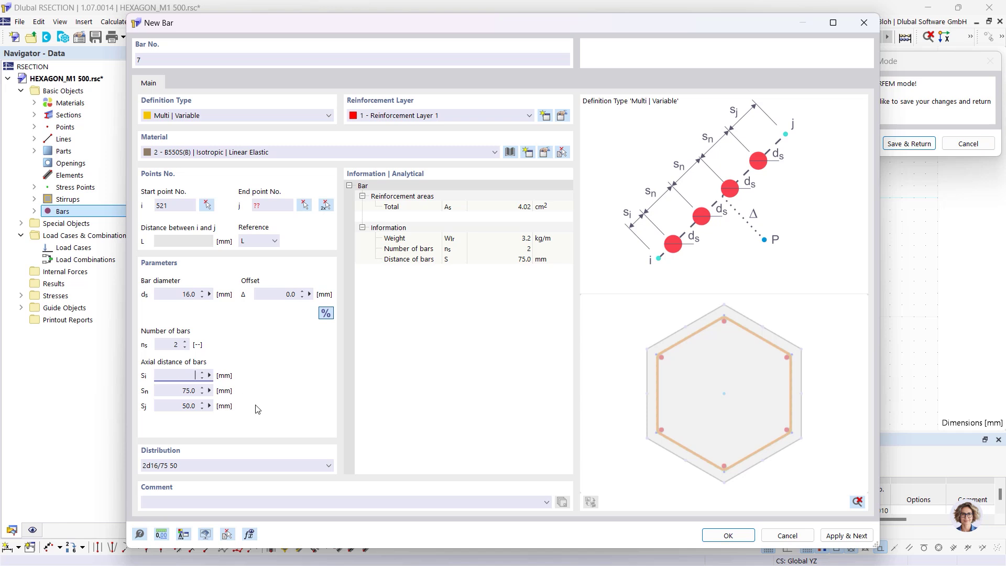
pyautogui.write('75.4')
pyautogui.press('Return')
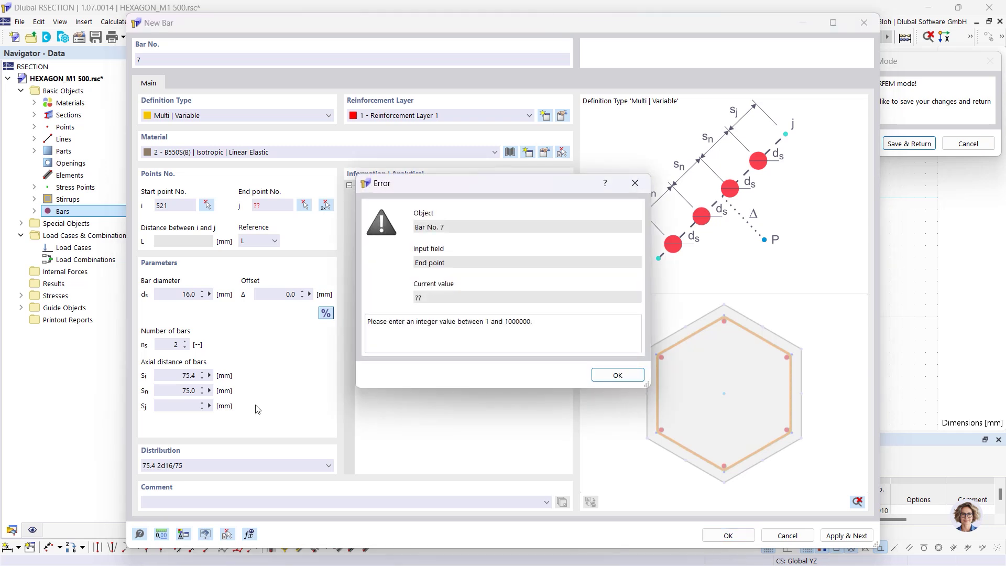
pyautogui.click(603, 374)
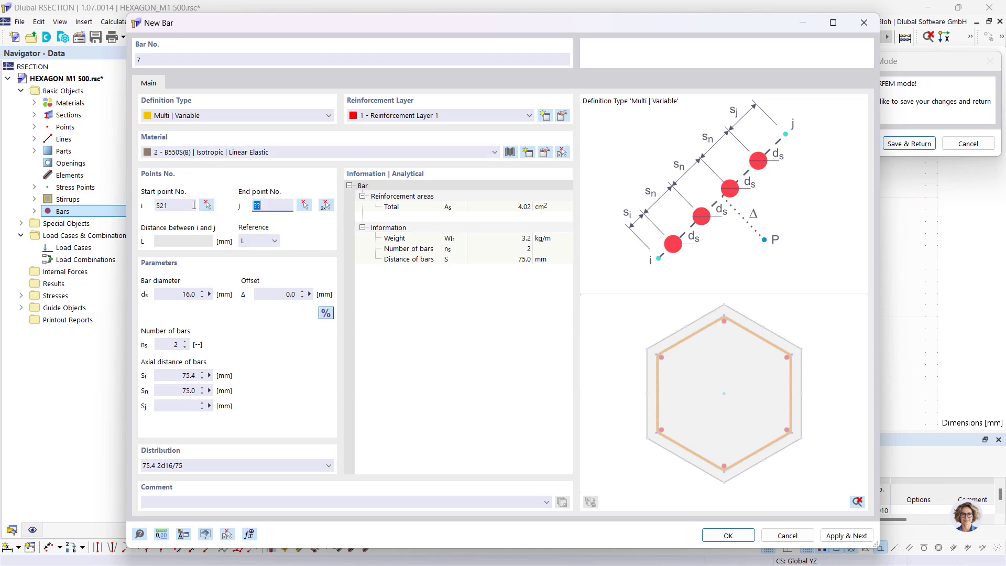
# - Place the two-bar group along the stirrup's upper-left side, from inner point 525 to point 508, and apply it
pyautogui.click(325, 205)
pyautogui.scroll(5, 461, 123)
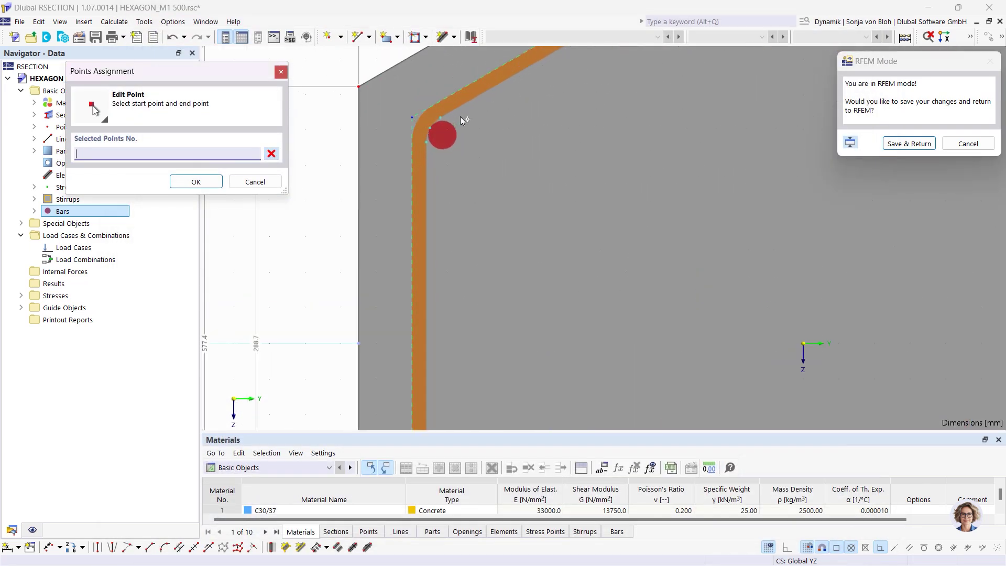
pyautogui.click(441, 117)
pyautogui.scroll(-5, 435, 141)
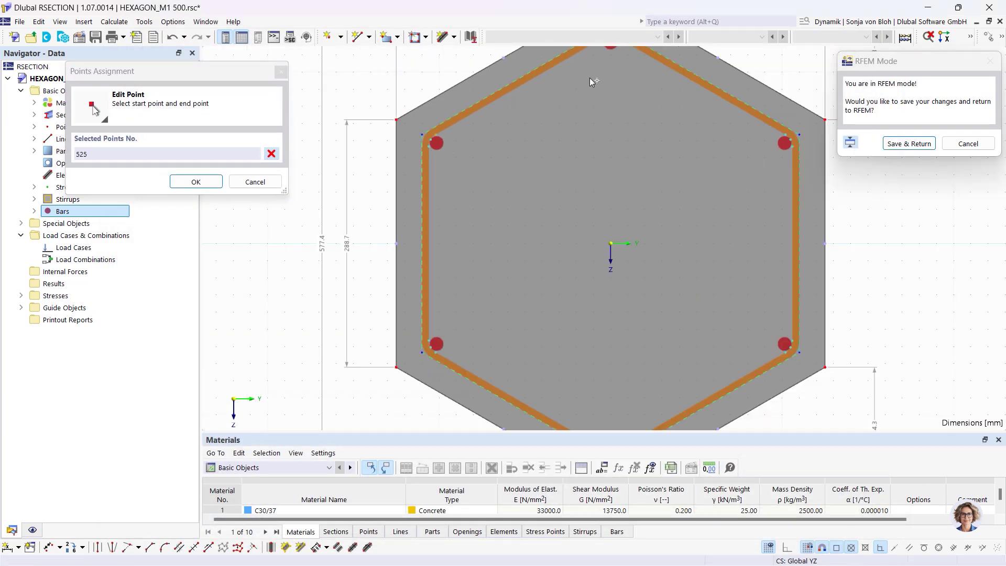
pyautogui.scroll(-1, 592, 80)
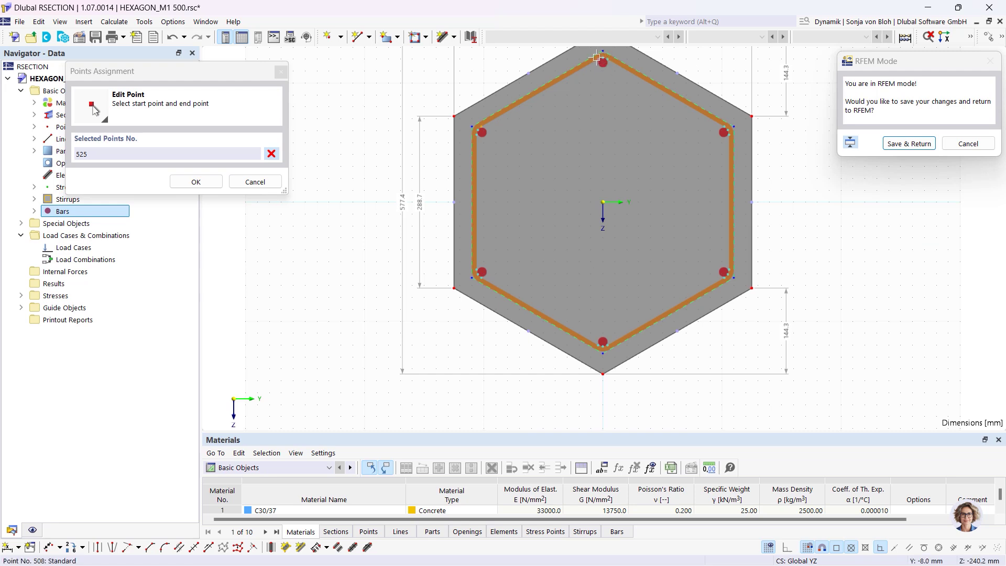
pyautogui.click(597, 58)
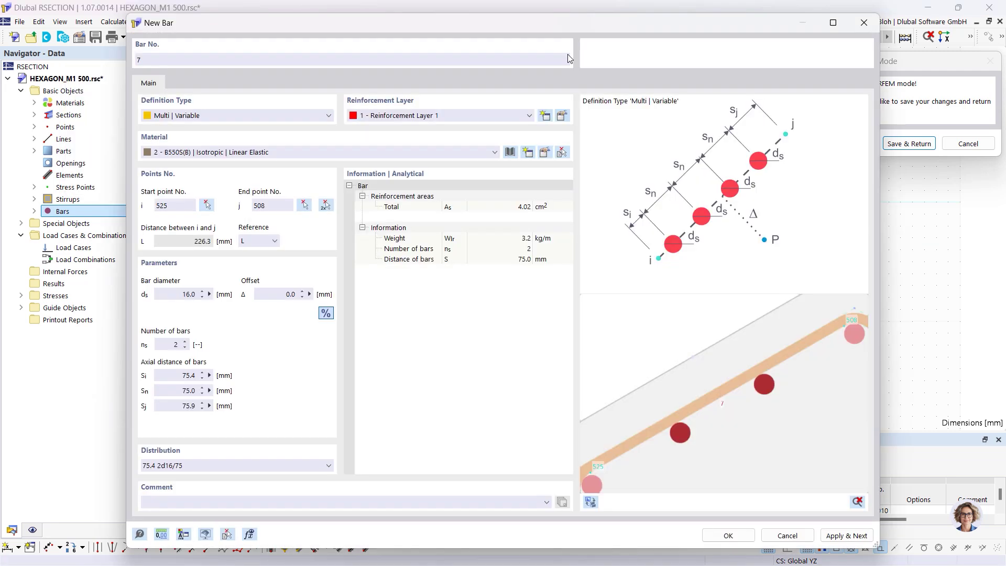
pyautogui.click(842, 536)
# - Add an identical two-bar group along the stirrup's upper-right side, from inner point 510 to point 511
pyautogui.click(325, 205)
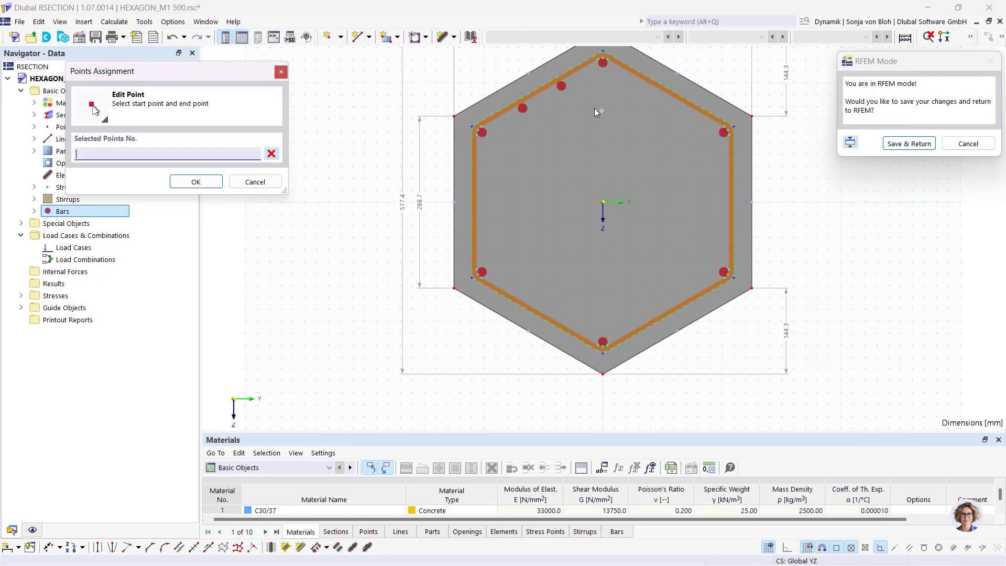
pyautogui.click(603, 65)
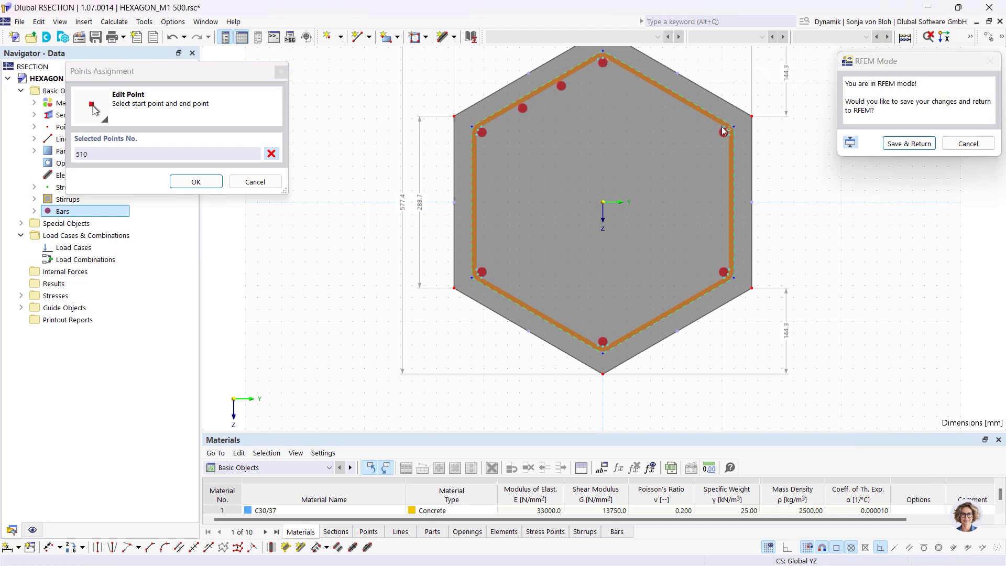
pyautogui.click(724, 126)
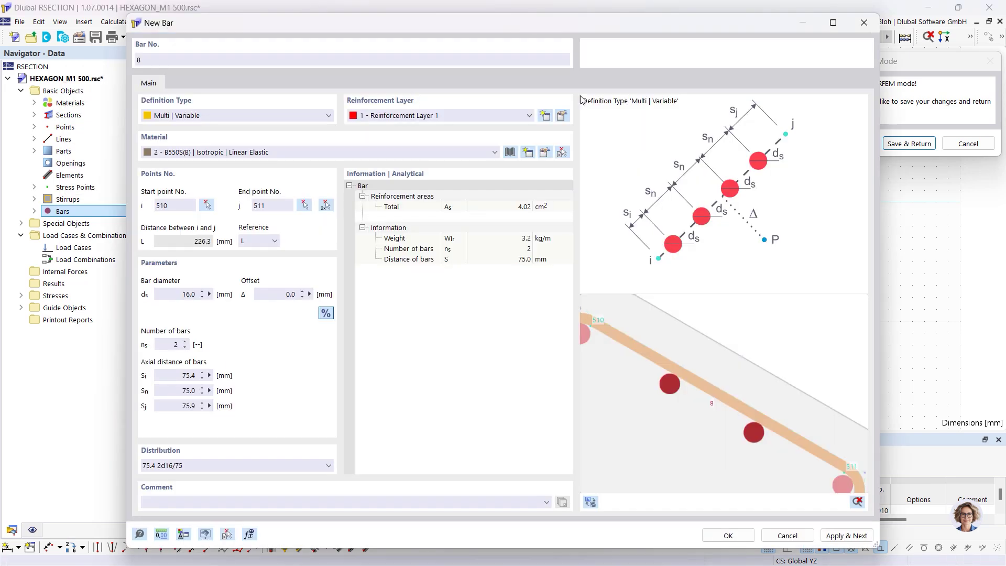
pyautogui.click(847, 536)
# - Add another two-bar group along the stirrup's vertical right side, from inner point 513 to point 514
pyautogui.click(326, 205)
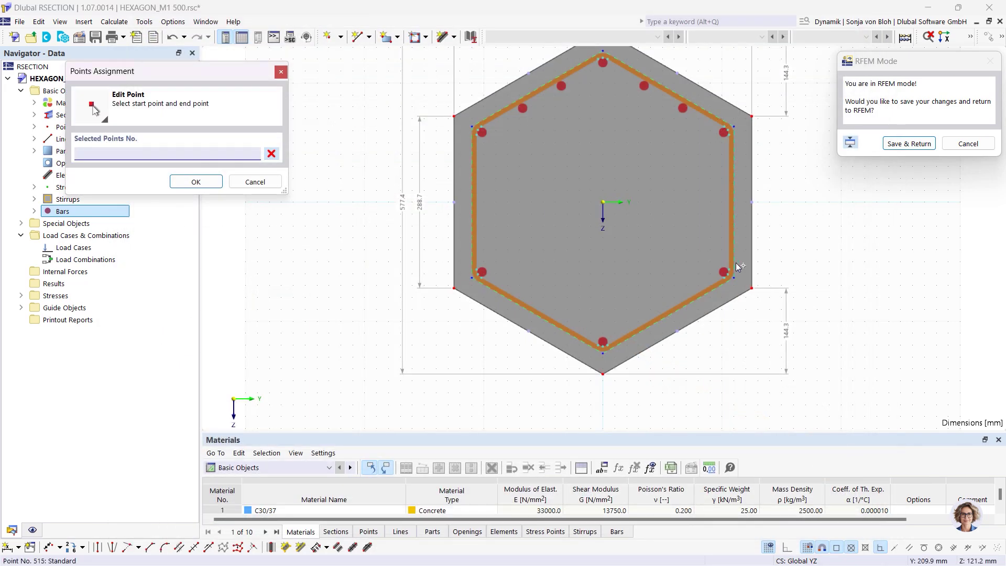
pyautogui.click(729, 147)
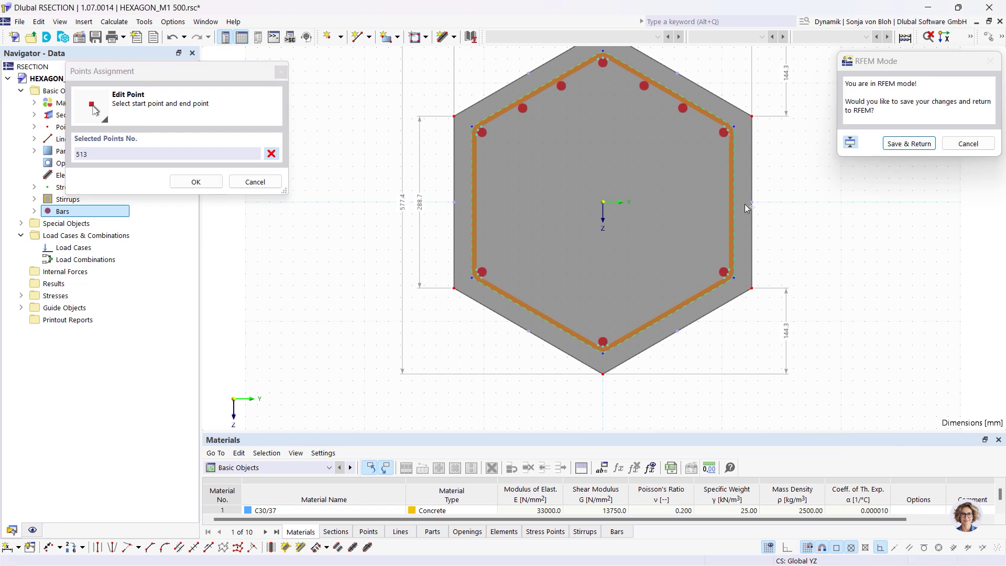
pyautogui.click(732, 271)
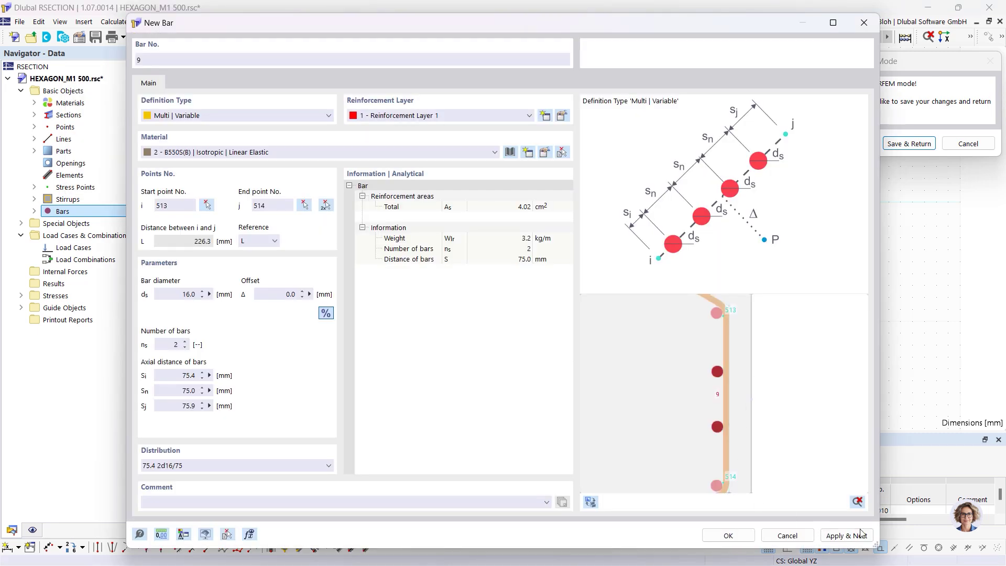
pyautogui.click(858, 536)
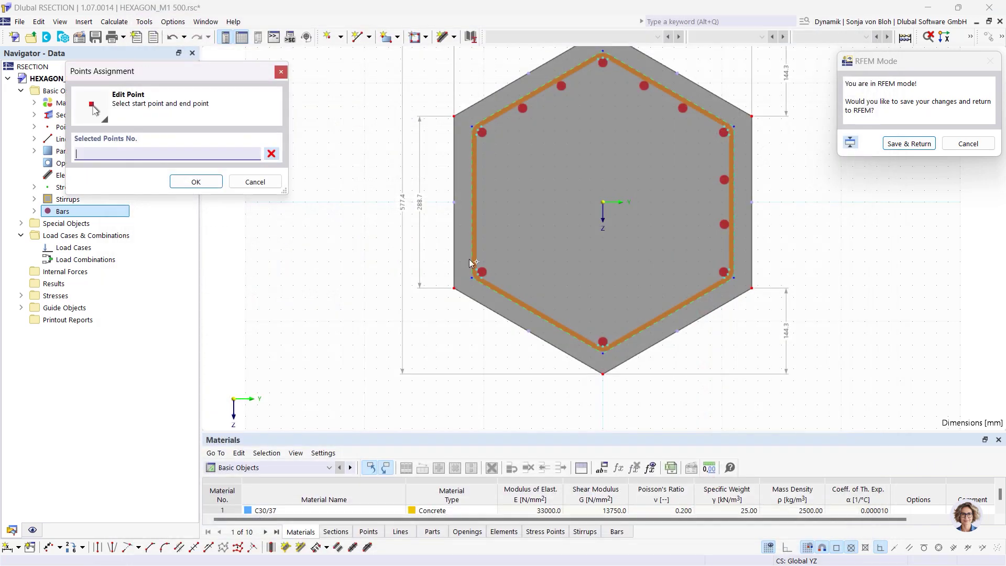
# - Add a two-bar group along the stirrup's lower-right side, from inner point 516 to point 517
pyautogui.click(717, 282)
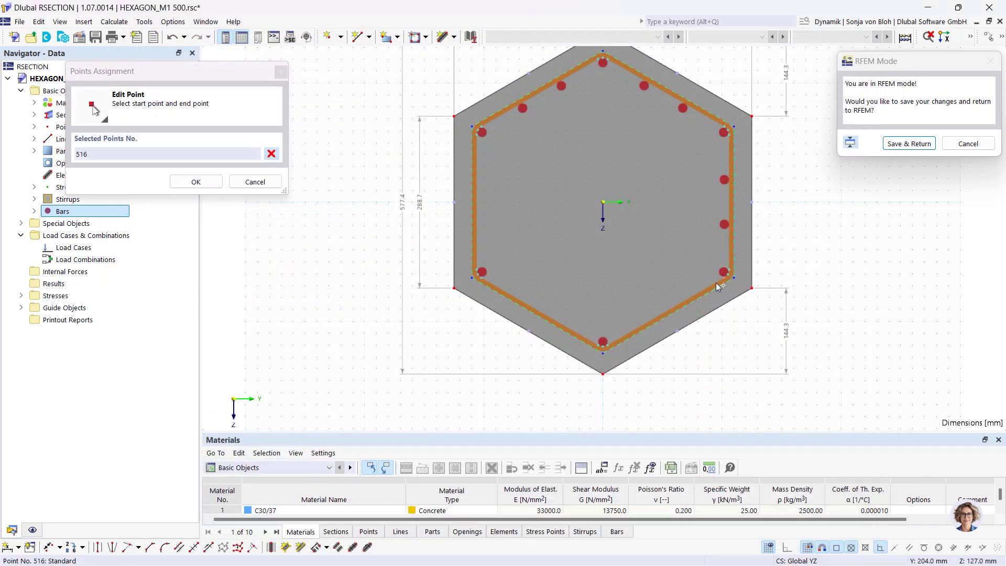
pyautogui.click(607, 344)
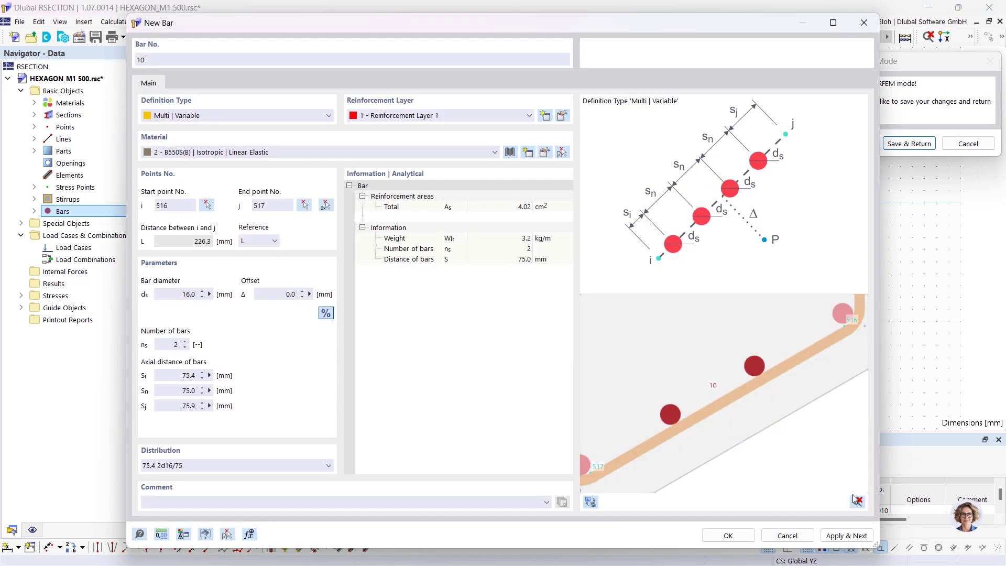
pyautogui.click(325, 205)
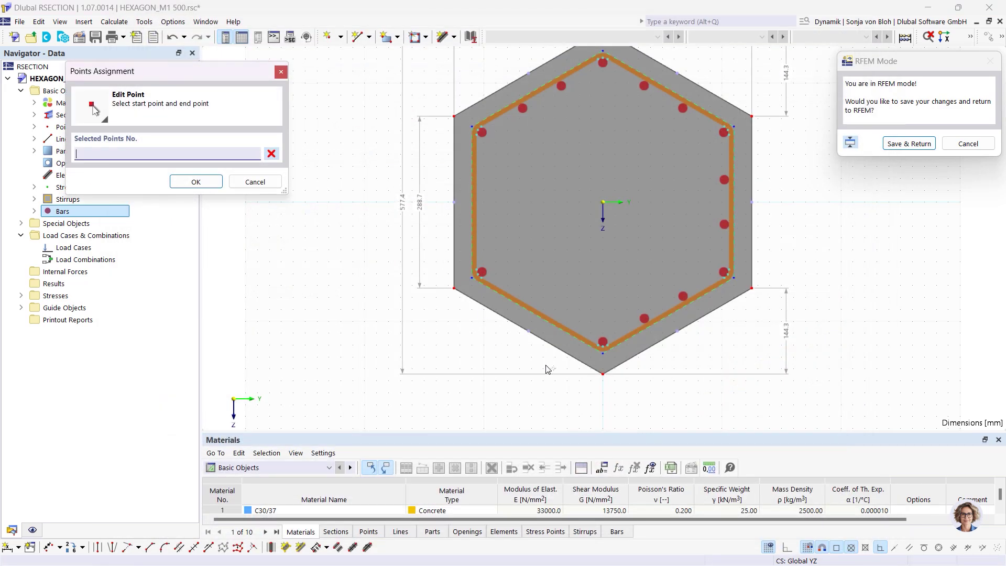
# - Add a two-bar group along the stirrup's lower-left side, from inner point 519 to point 520, and apply it
pyautogui.click(596, 344)
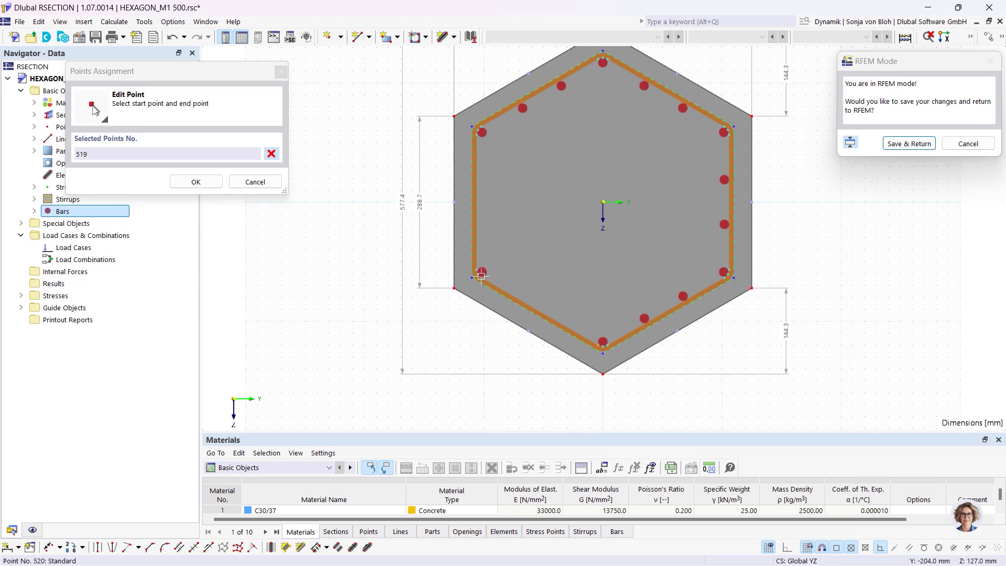
pyautogui.click(476, 278)
pyautogui.click(845, 533)
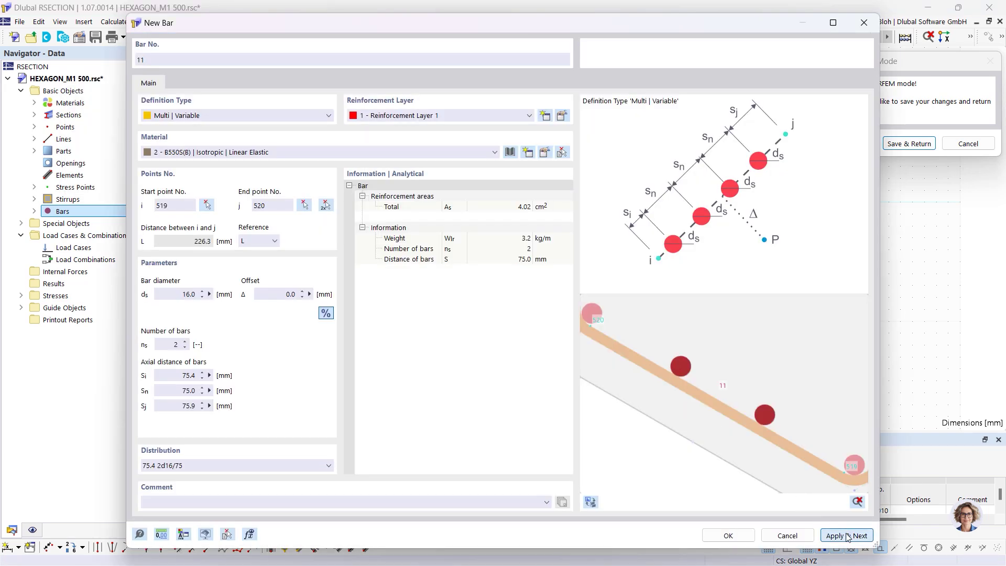
# - Add a two-bar group along the stirrup's vertical left side, from inner point 522 to point 523, and save the section back to RFEM
pyautogui.click(326, 204)
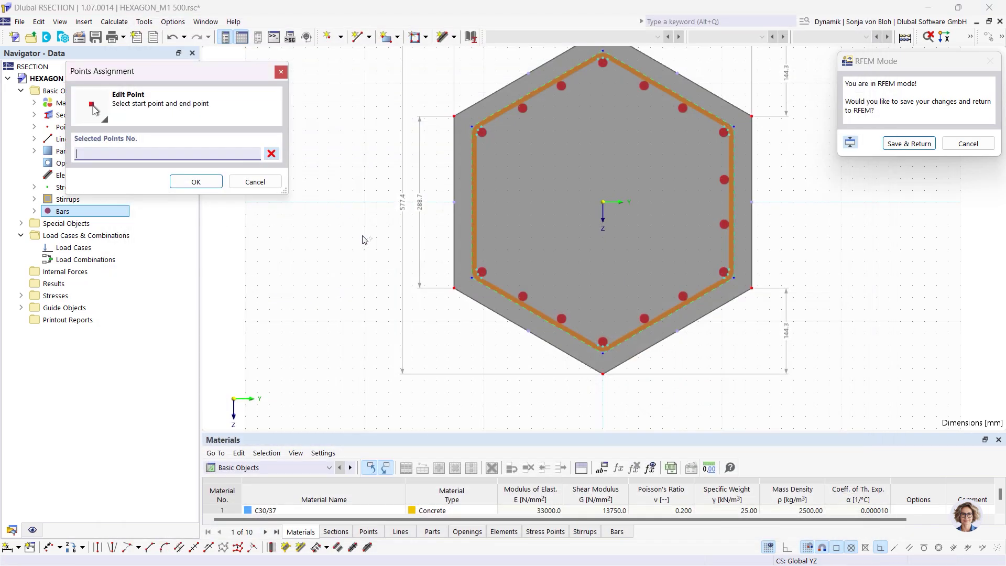
pyautogui.click(474, 270)
pyautogui.click(473, 133)
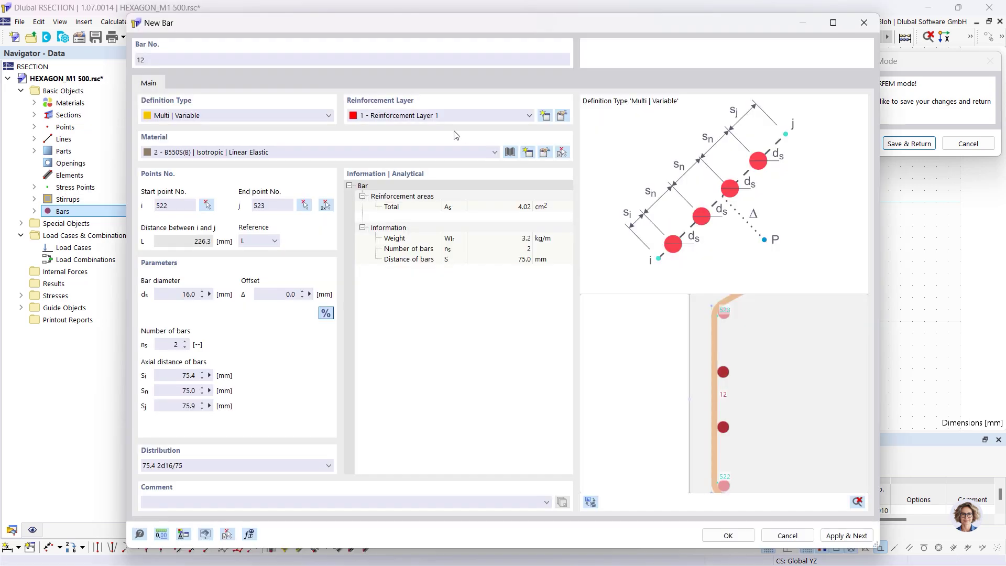
pyautogui.click(726, 535)
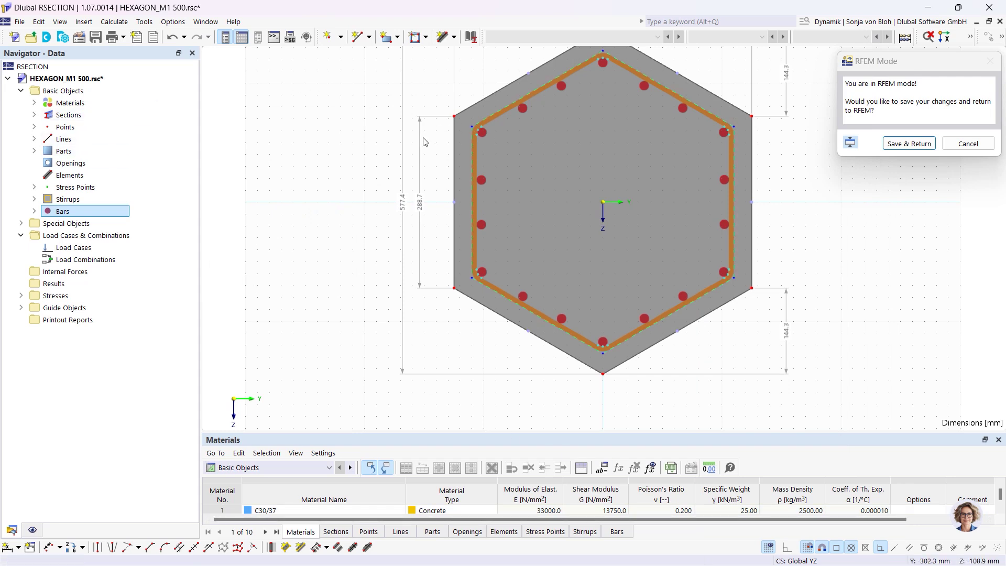
pyautogui.click(910, 144)
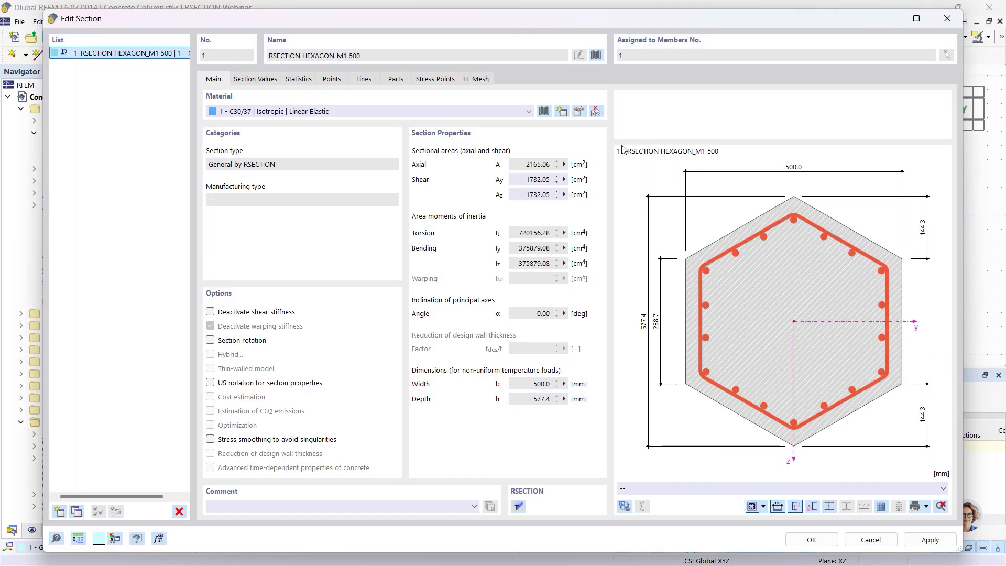
pyautogui.click(811, 540)
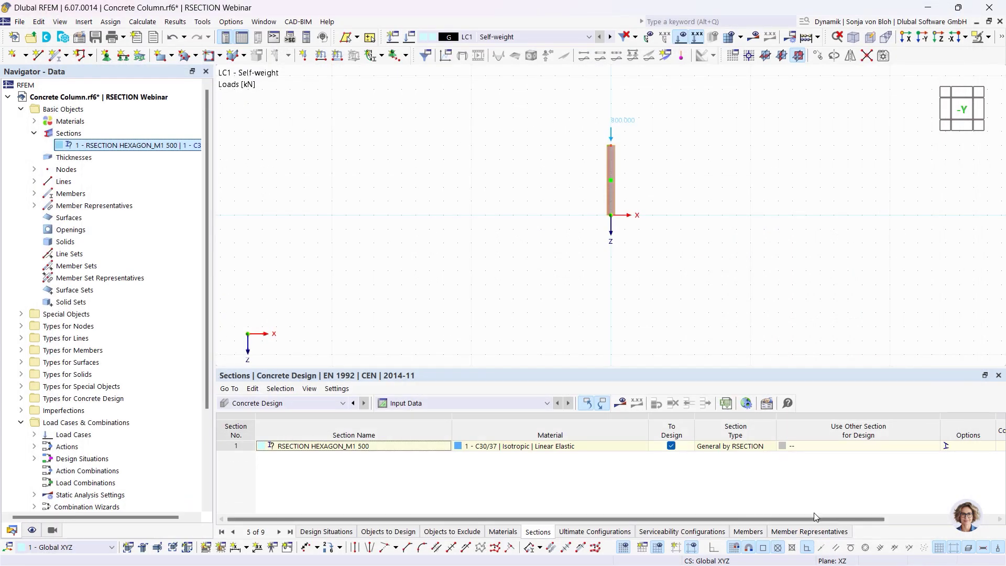
# - Open the column member and examine its concrete cover and the stirrup parameters of its shear reinforcement
pyautogui.doubleClick(612, 172)
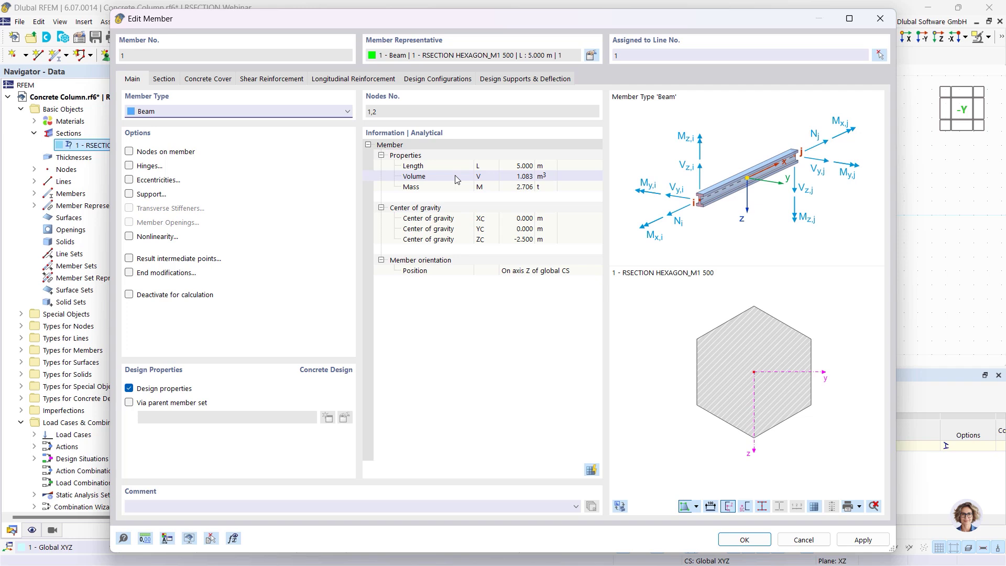
pyautogui.click(207, 79)
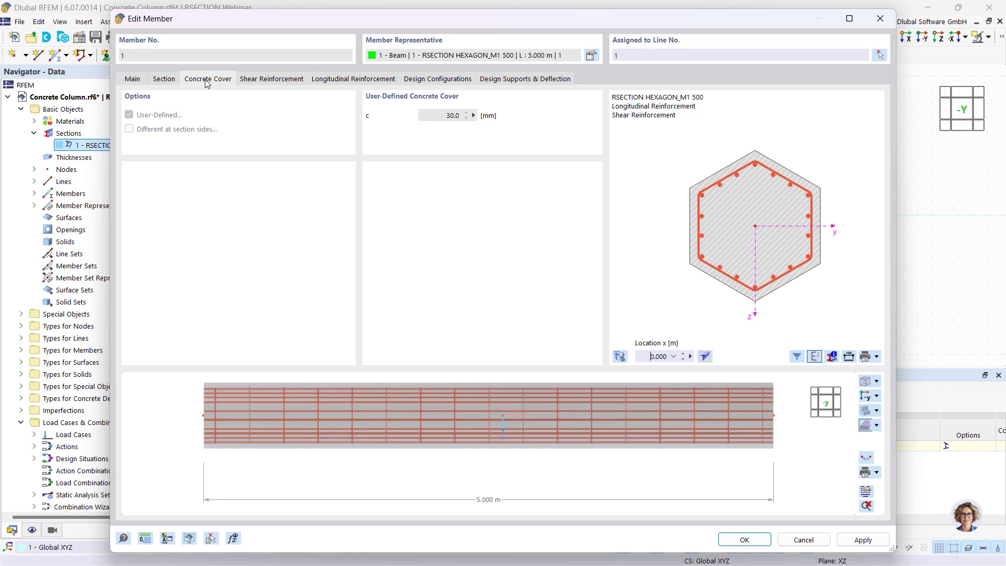
pyautogui.click(271, 82)
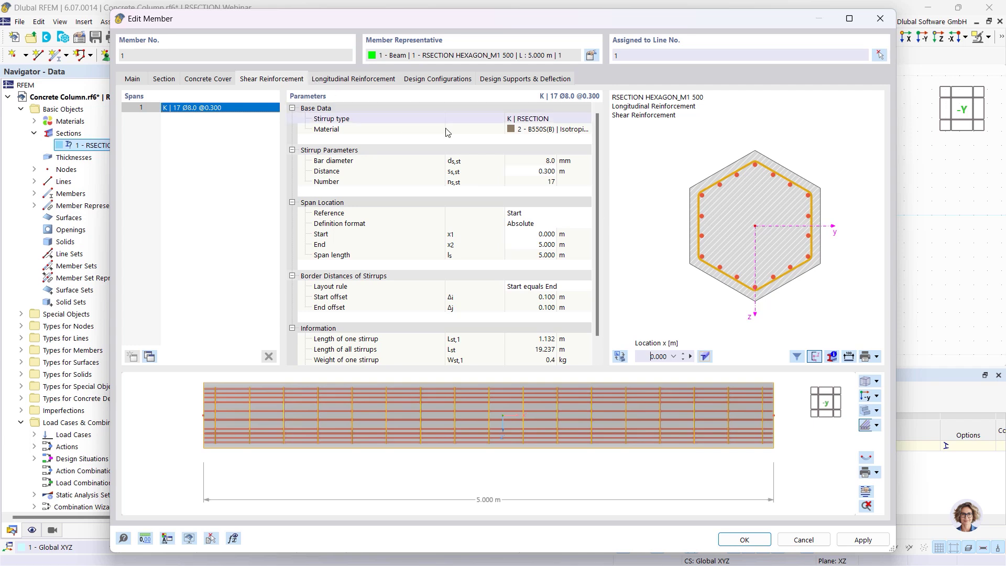
pyautogui.click(531, 172)
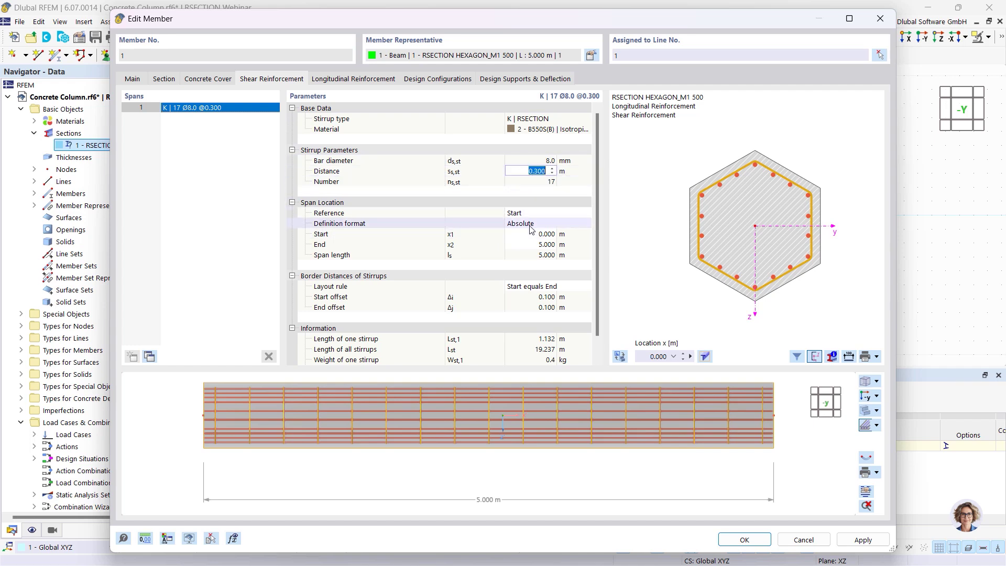
pyautogui.click(521, 236)
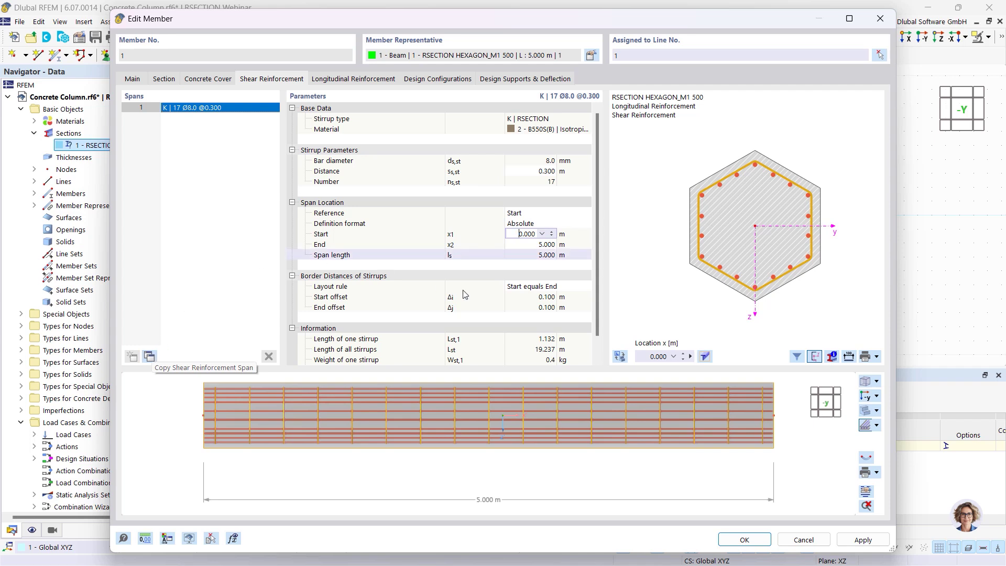
pyautogui.click(536, 162)
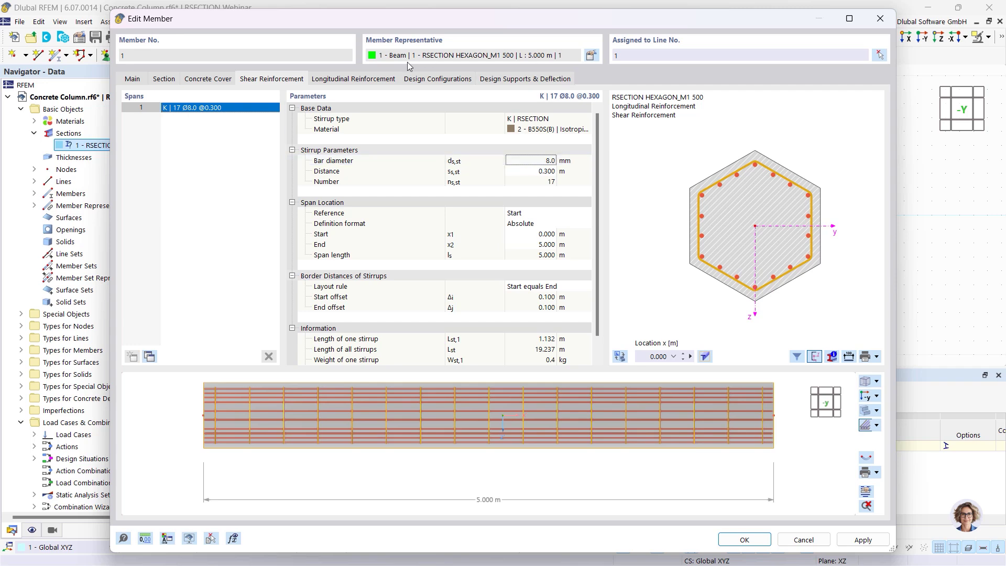
# - Examine the rebar parameters and span location settings of the column's longitudinal reinforcement
pyautogui.click(365, 80)
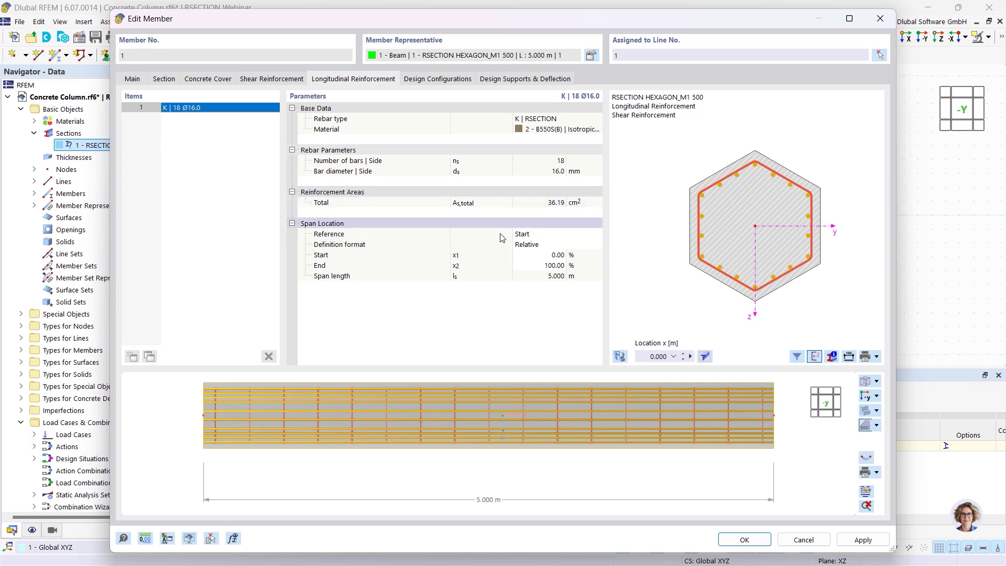
pyautogui.click(527, 234)
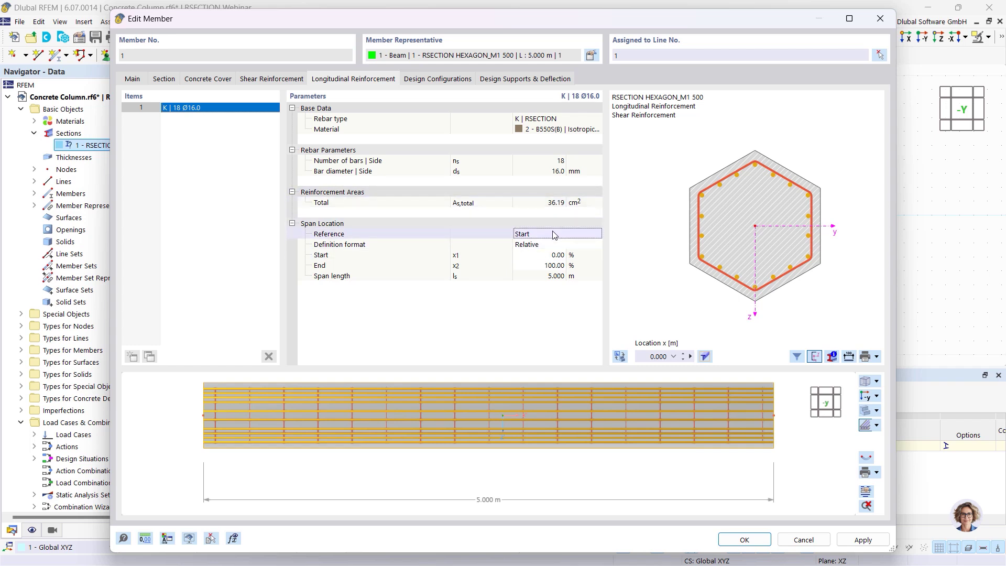
pyautogui.click(599, 245)
pyautogui.click(597, 239)
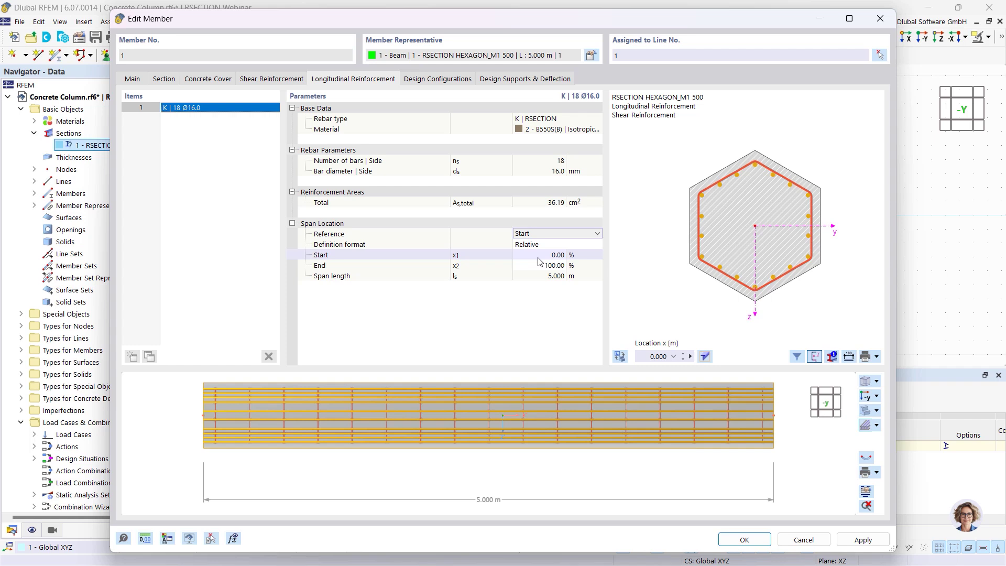
# - Reopen the section in RSECTION from the member and assign the six single corner bars 1-6 to a new Reinforcement Layer 2
pyautogui.click(706, 357)
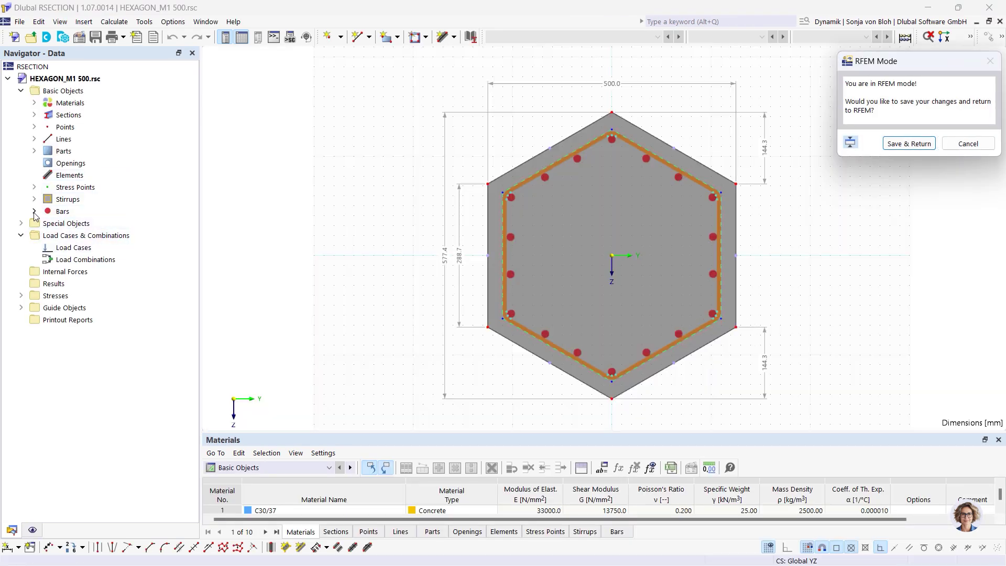
pyautogui.click(34, 211)
pyautogui.click(96, 224)
pyautogui.moveTo(95, 223); pyautogui.dragTo(99, 286)
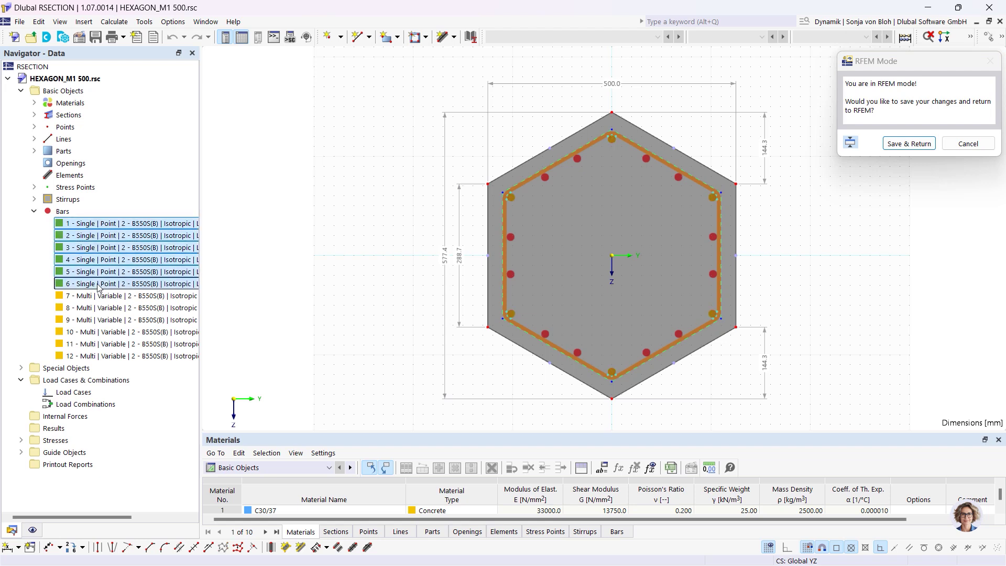
pyautogui.rightClick(95, 225)
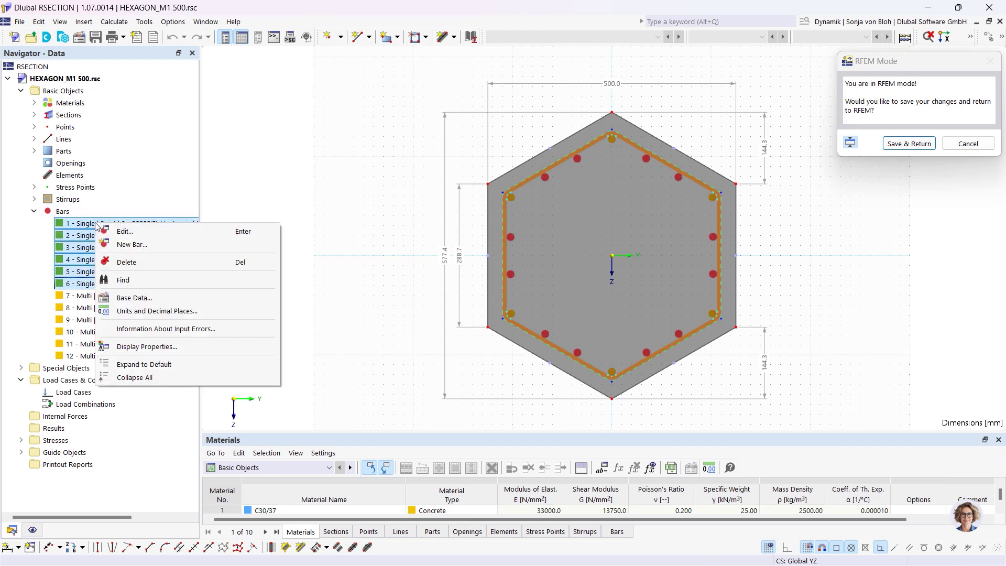
pyautogui.click(125, 231)
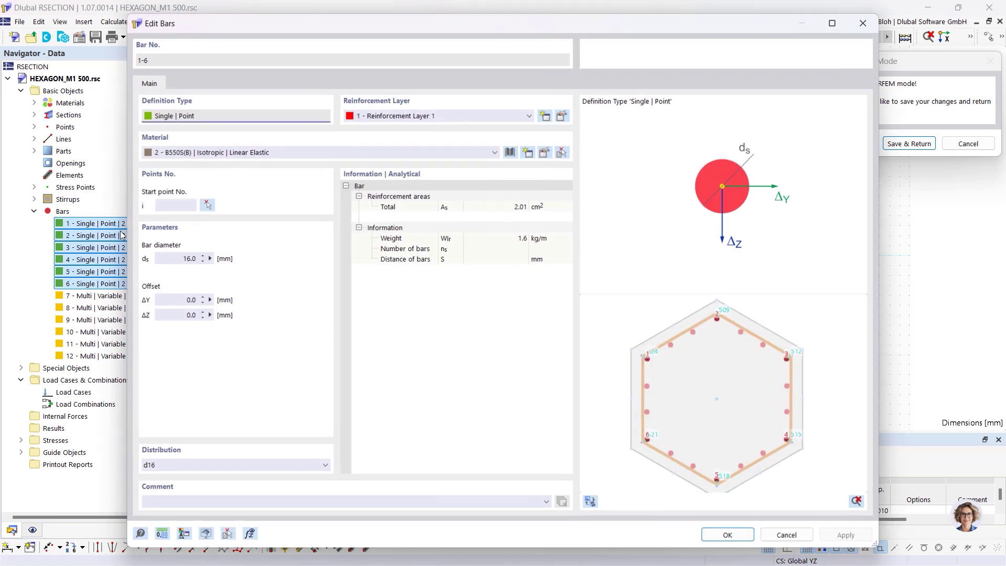
pyautogui.click(550, 116)
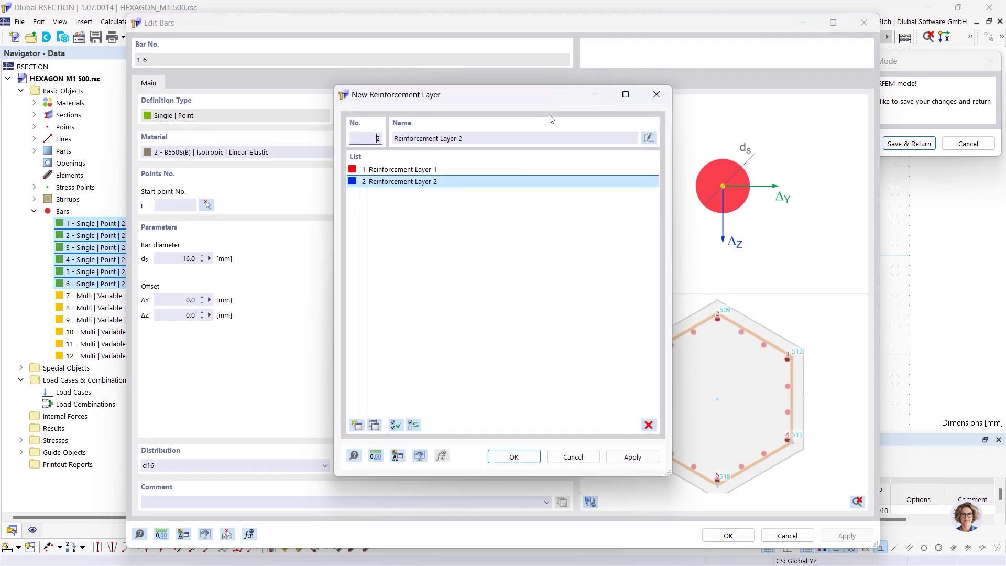
pyautogui.click(511, 455)
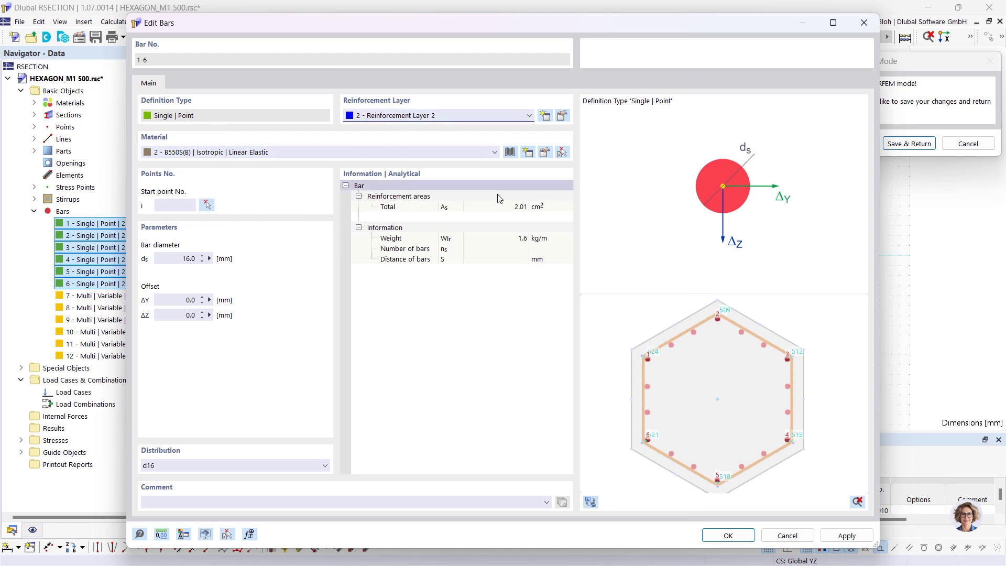
pyautogui.click(718, 533)
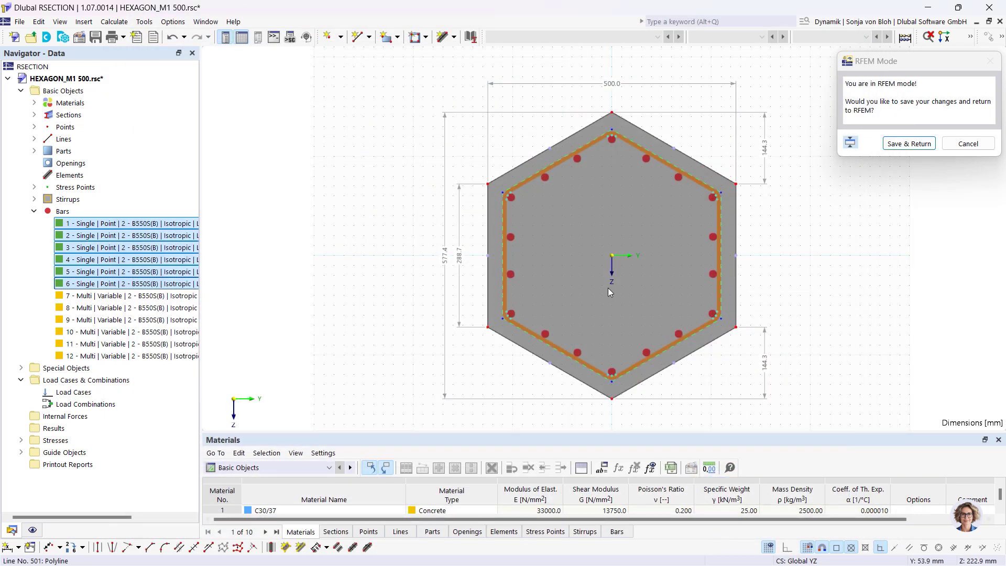
# - Save the modified section back to RFEM, check the corner-bar item in the longitudinal reinforcement, and accept the member
pyautogui.click(910, 145)
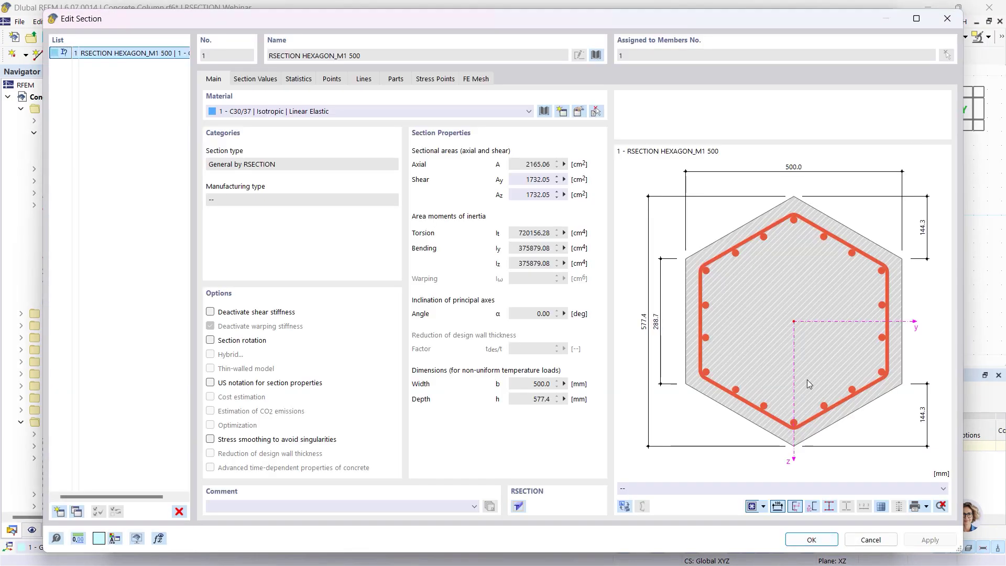
pyautogui.click(815, 540)
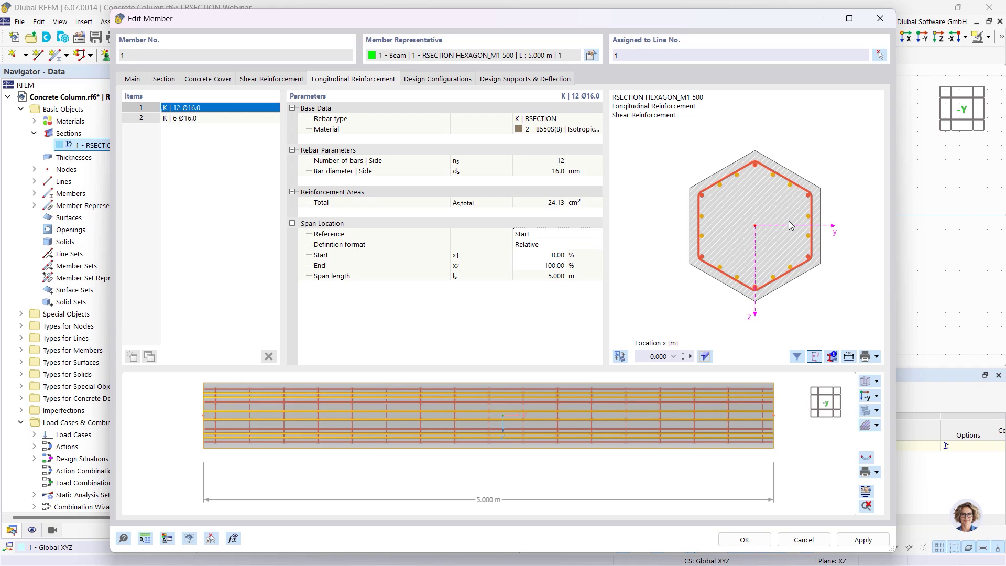
pyautogui.click(216, 118)
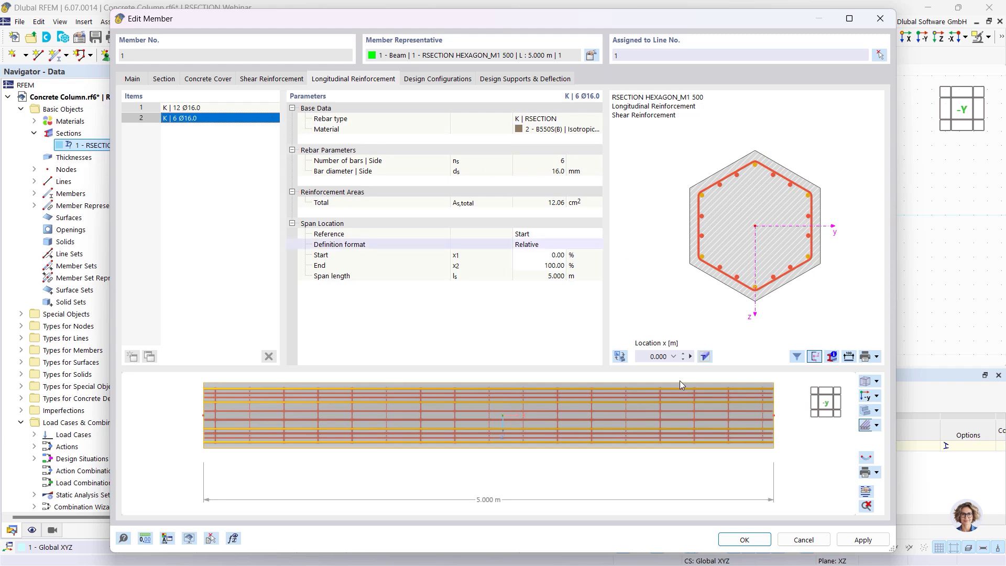
pyautogui.click(728, 541)
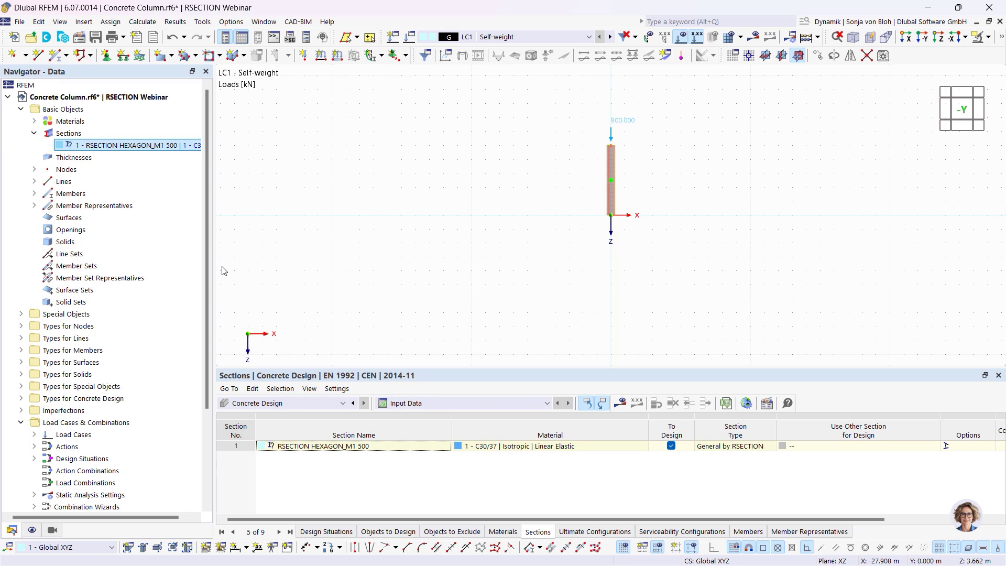
# - Exclude design situations DS2, DS3 and DS4 from the concrete design, and calculate and show the remaining ULS results
pyautogui.click(327, 531)
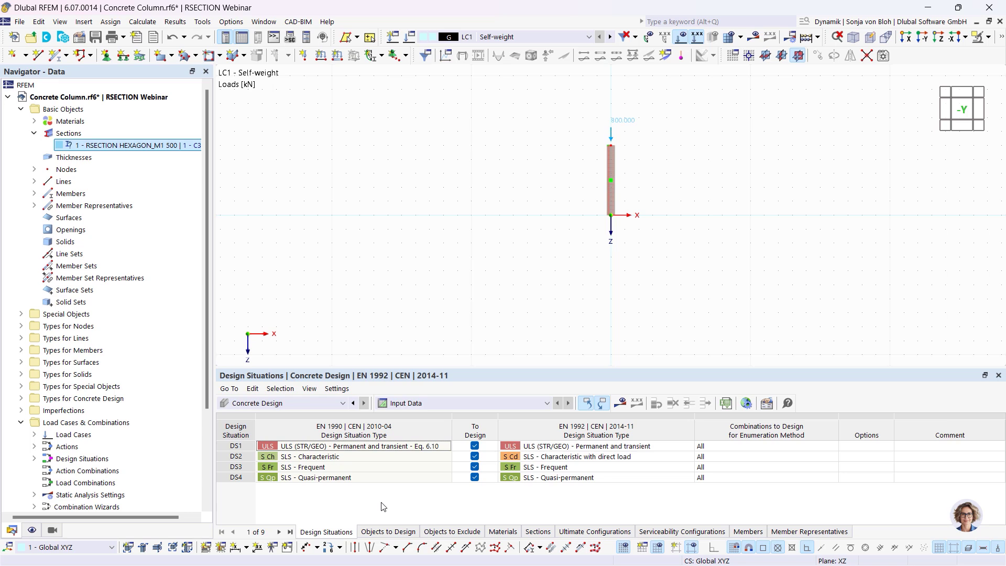
pyautogui.click(474, 478)
pyautogui.click(474, 477)
pyautogui.click(475, 467)
pyautogui.click(474, 457)
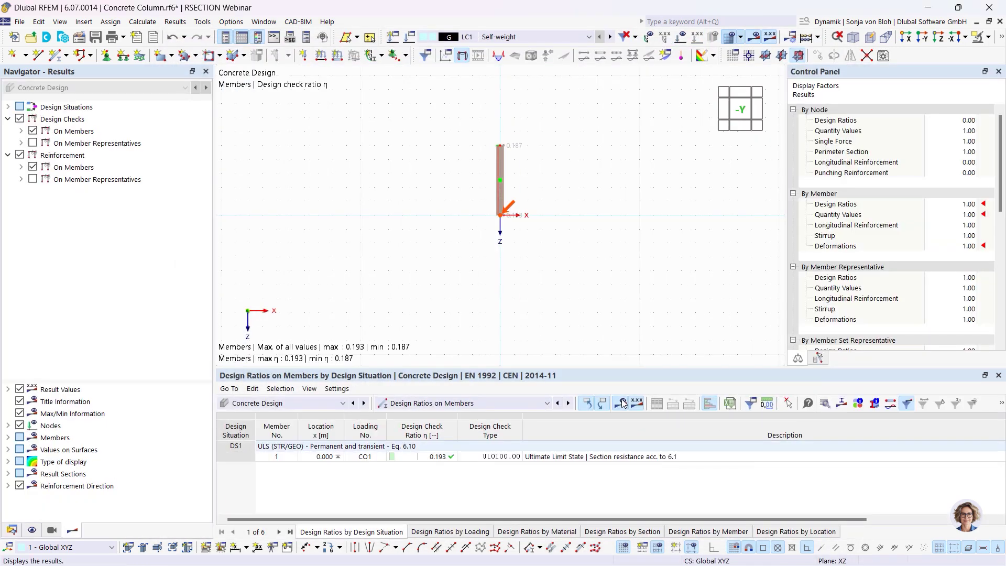
pyautogui.click(623, 402)
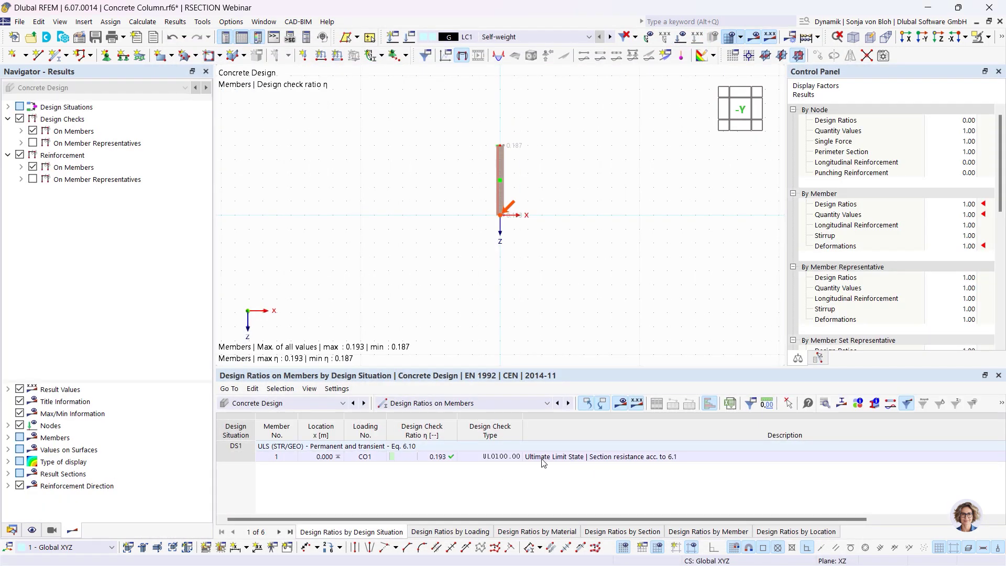
# - Examine the section resistance design check details for member 1, including the provided reinforcement, and close them
pyautogui.click(592, 461)
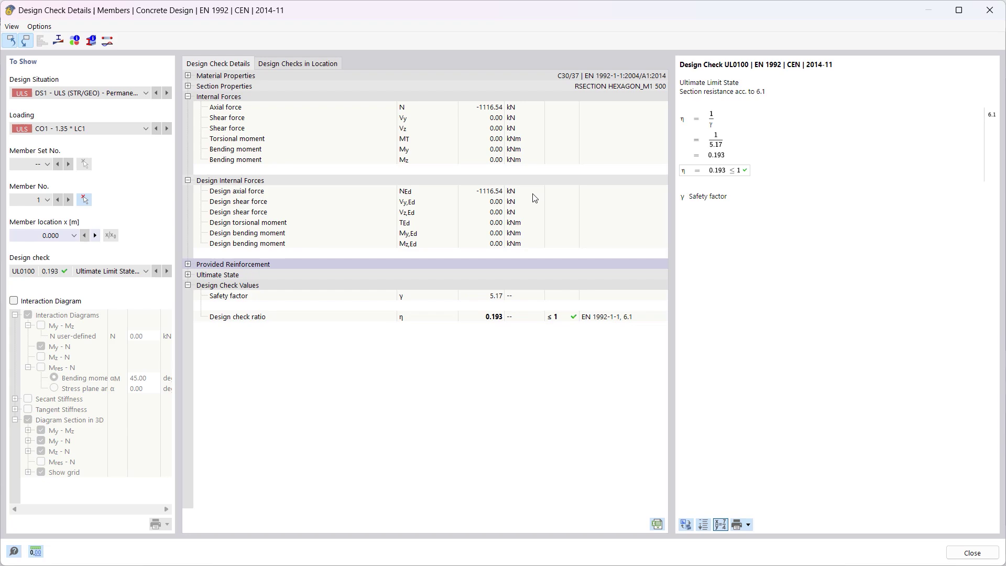
pyautogui.click(188, 264)
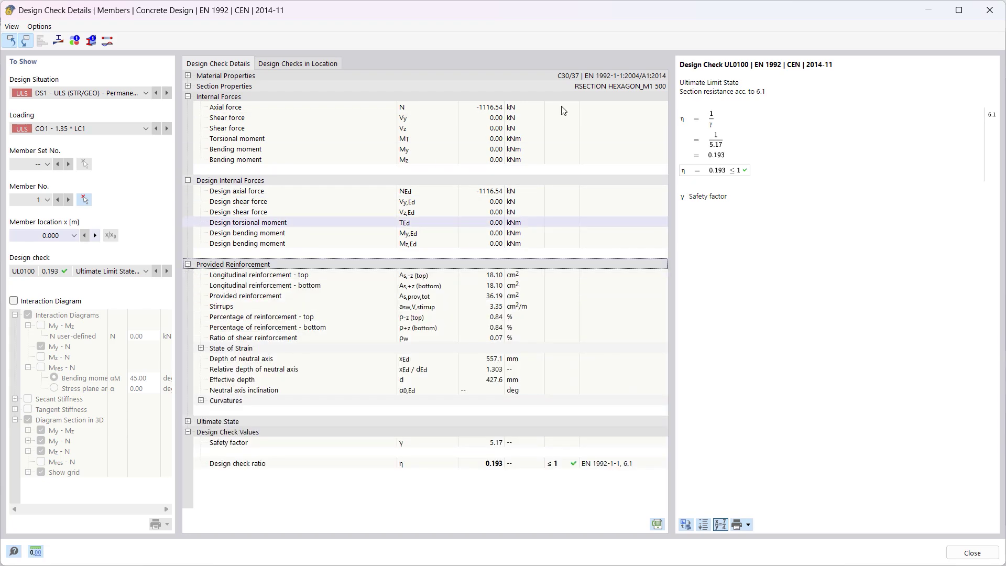
pyautogui.click(988, 10)
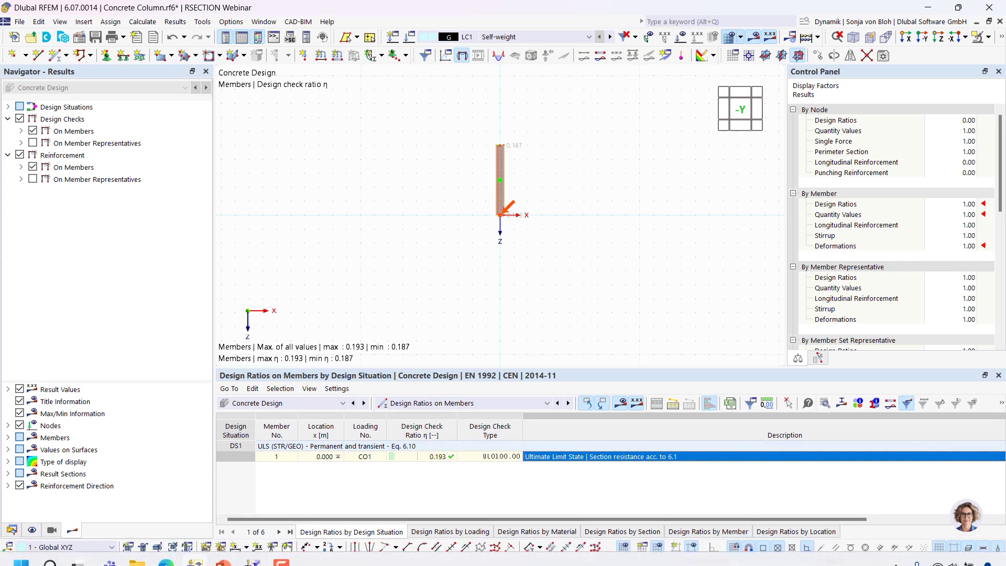
# - Switch to RSECTION and import Brückenquerschnitt.dxf as a DXF template for further editing, accepting the import log
pyautogui.click(252, 560)
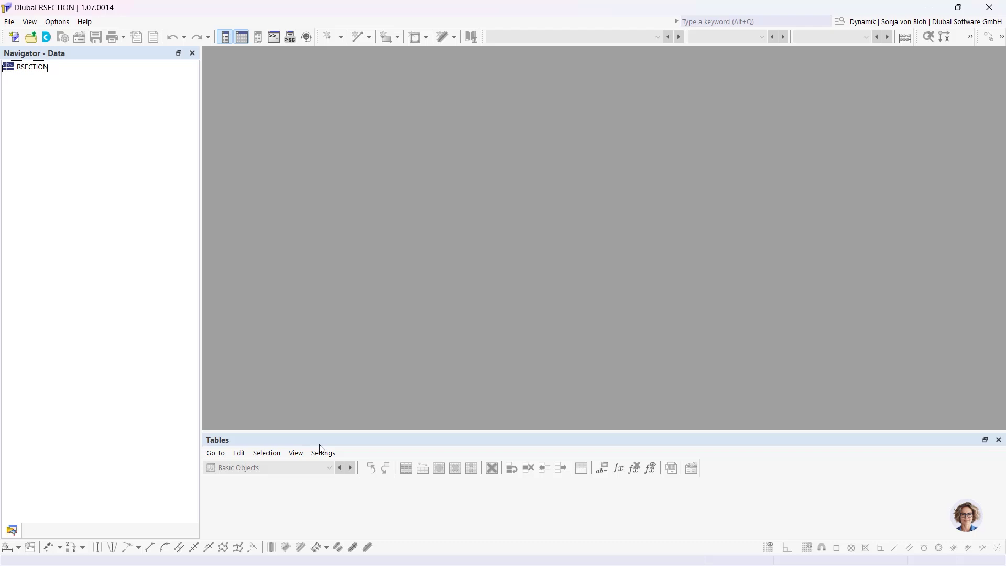
pyautogui.click(8, 23)
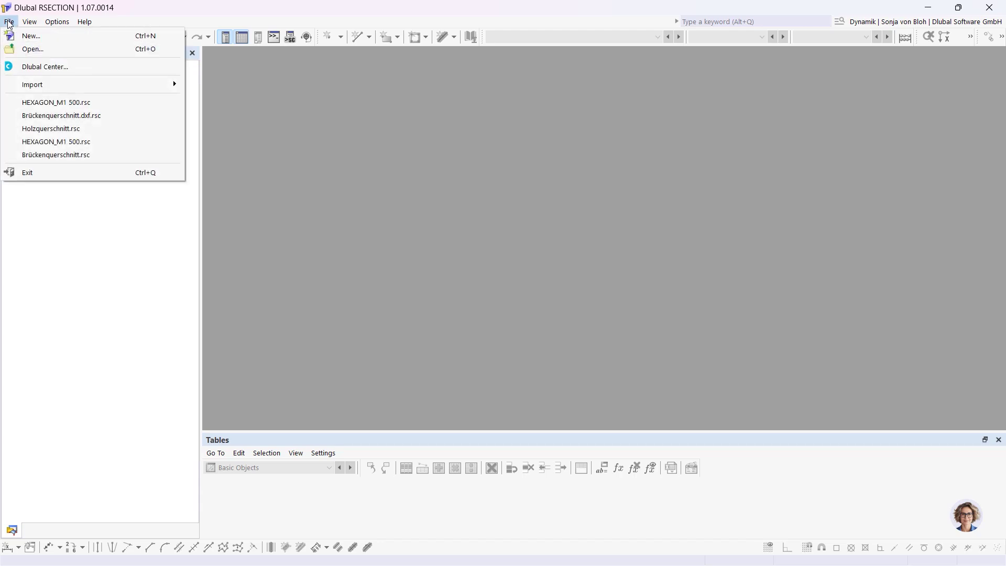
pyautogui.moveTo(173, 84)
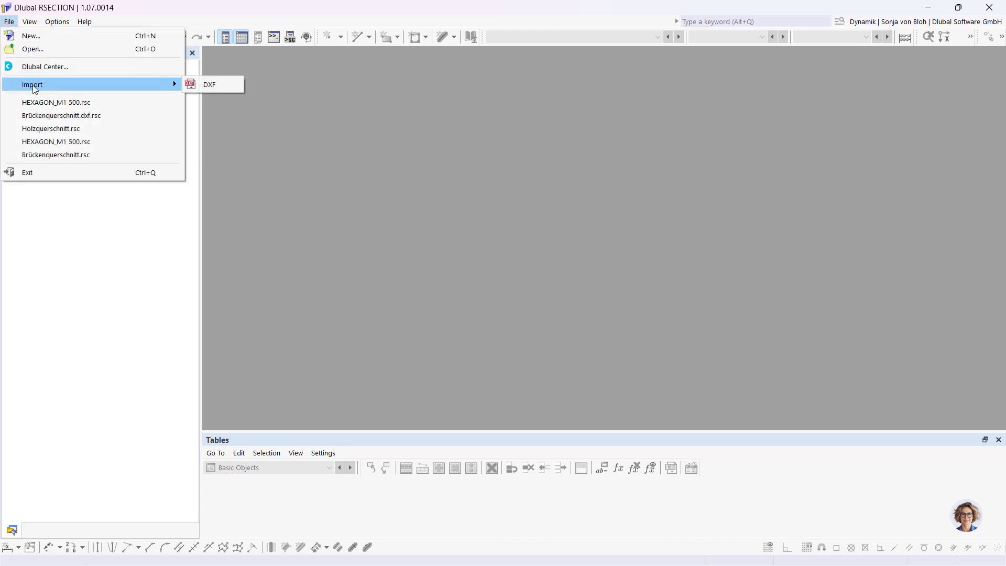
pyautogui.click(210, 84)
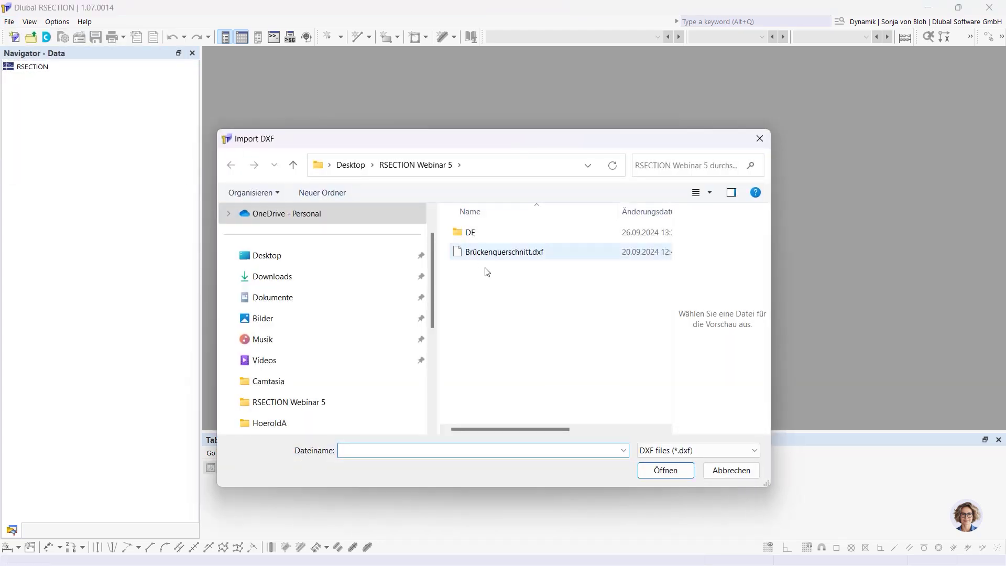
pyautogui.click(513, 254)
pyautogui.click(663, 470)
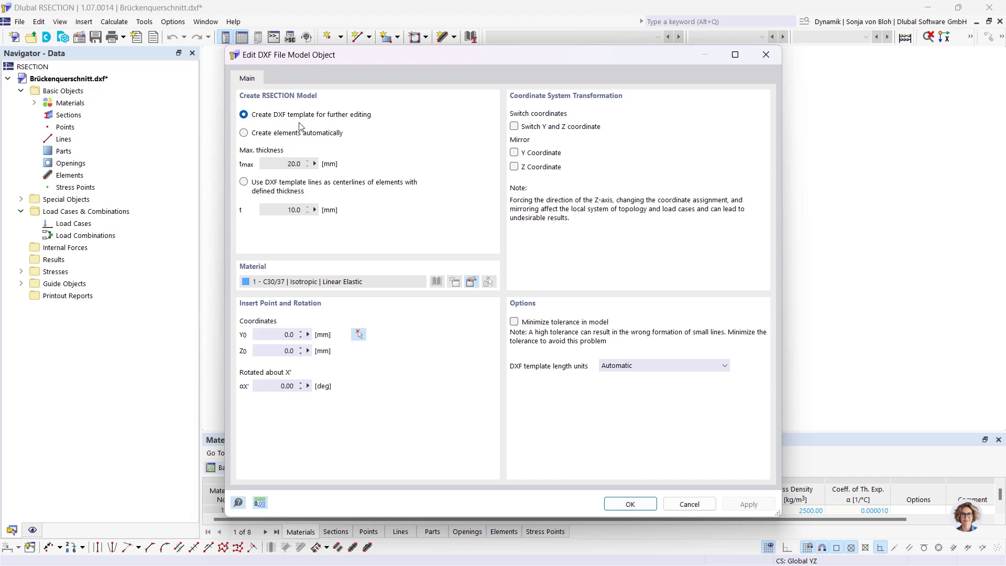
pyautogui.click(619, 504)
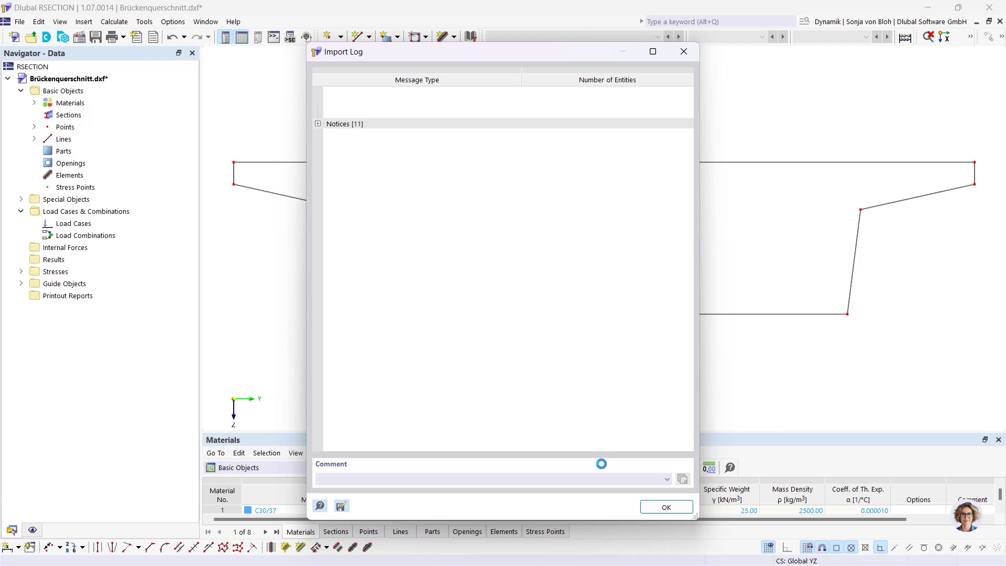
pyautogui.click(655, 506)
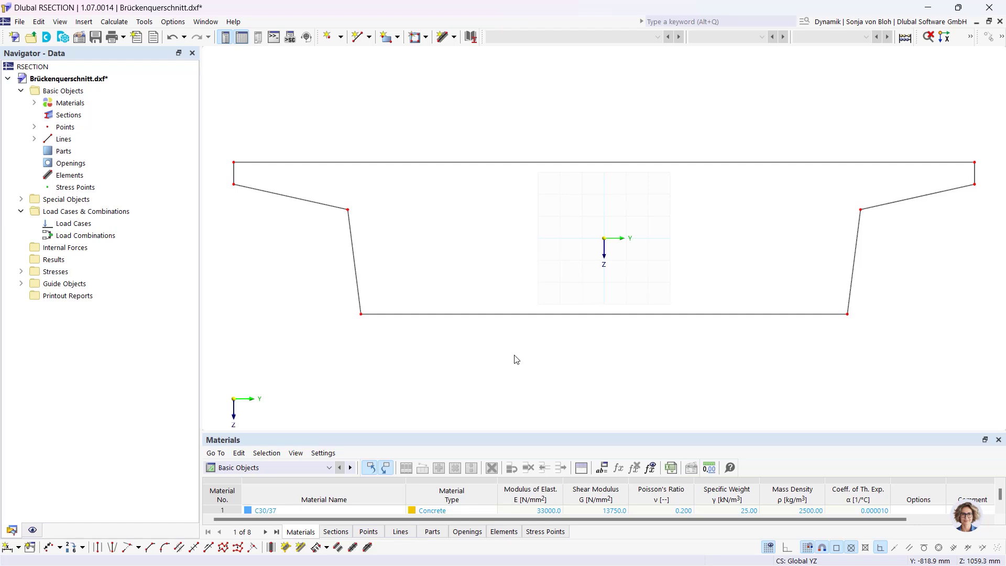
# - Activate concrete reinforcement in the model's base data and set the default concrete cover to 50 mm
pyautogui.rightClick(78, 95)
pyautogui.click(104, 100)
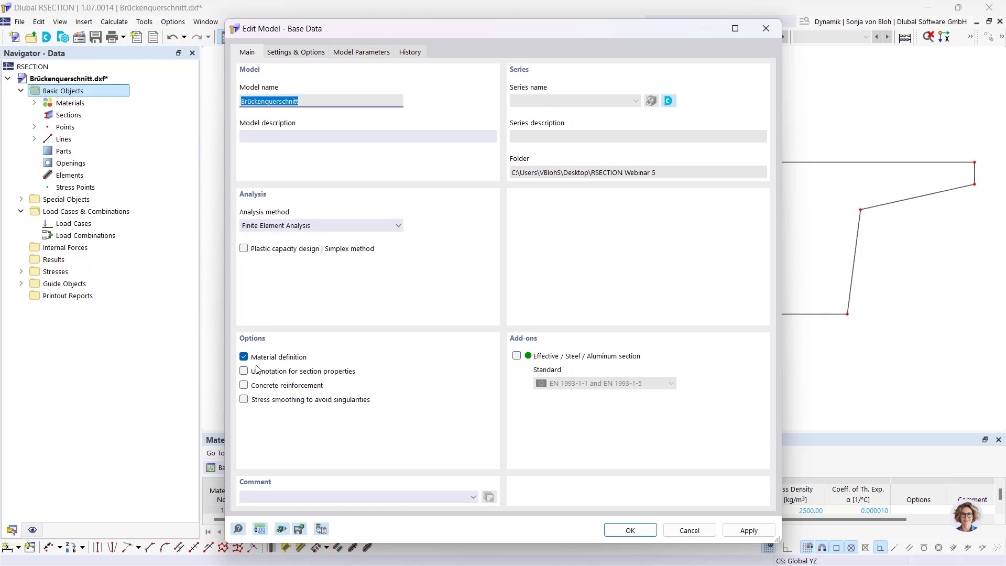
pyautogui.click(245, 386)
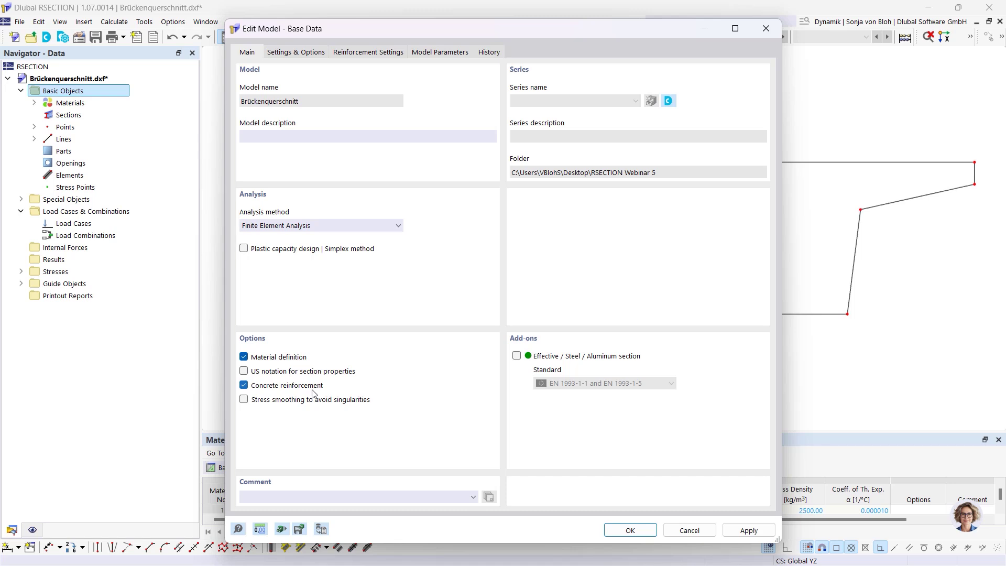
pyautogui.click(381, 56)
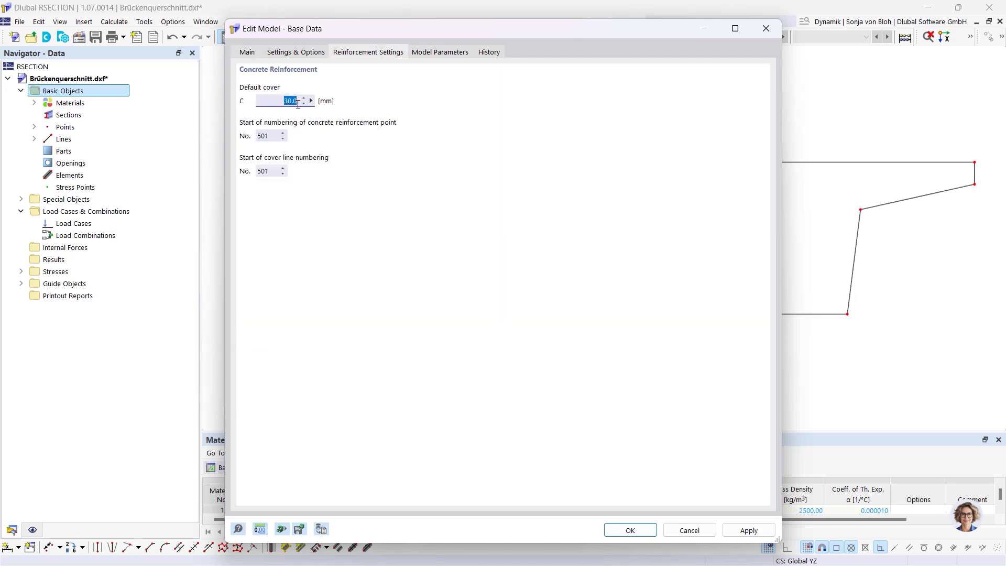
pyautogui.write('50')
pyautogui.click(620, 531)
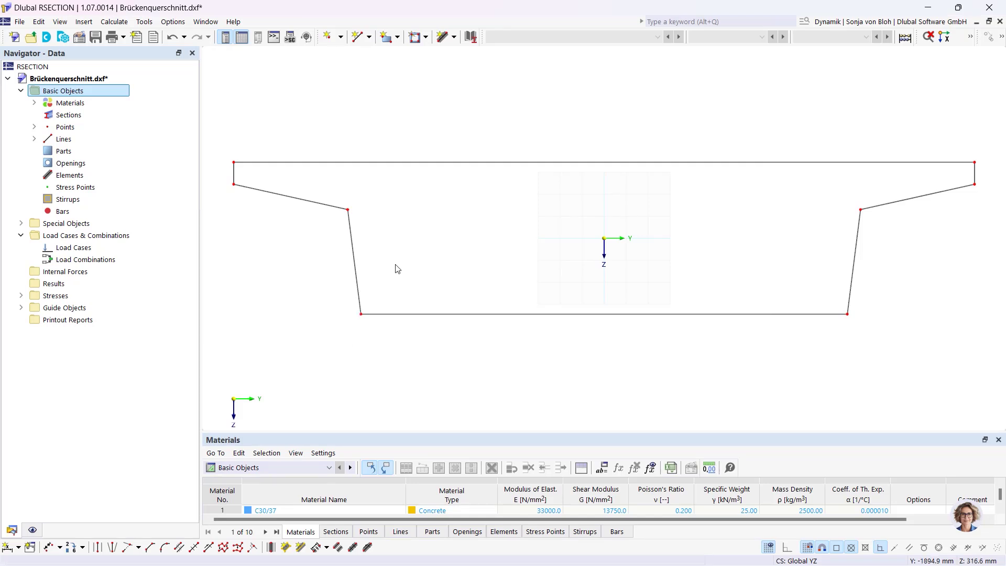
# - Create a C30/37 part from the imported bridge outline by selecting its boundary lines
pyautogui.click(398, 38)
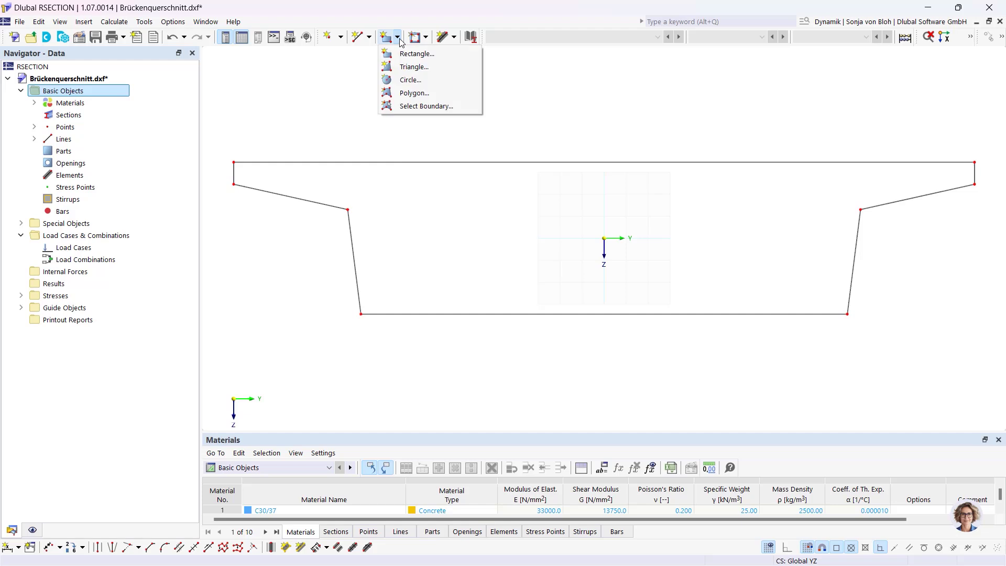
pyautogui.click(409, 107)
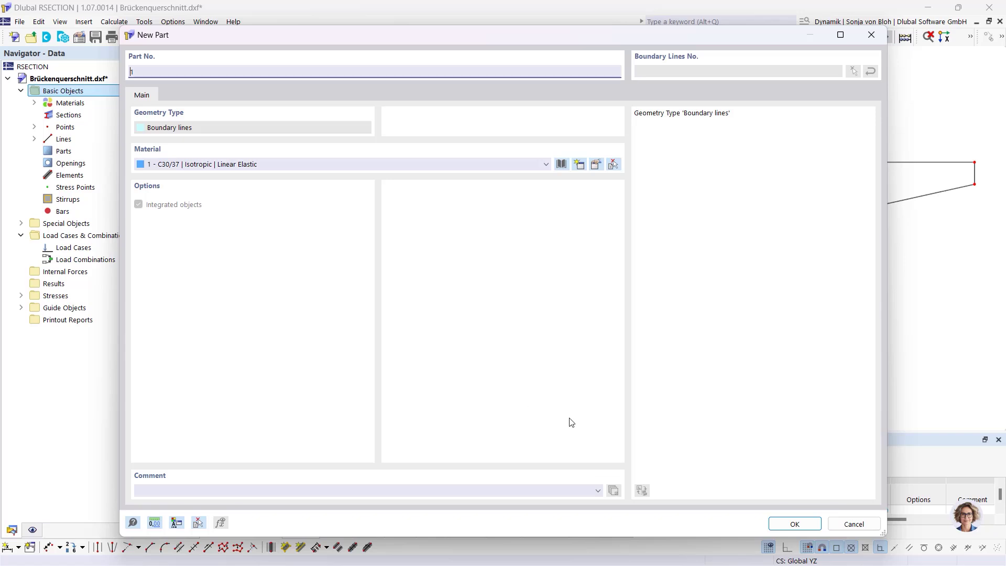
pyautogui.click(794, 525)
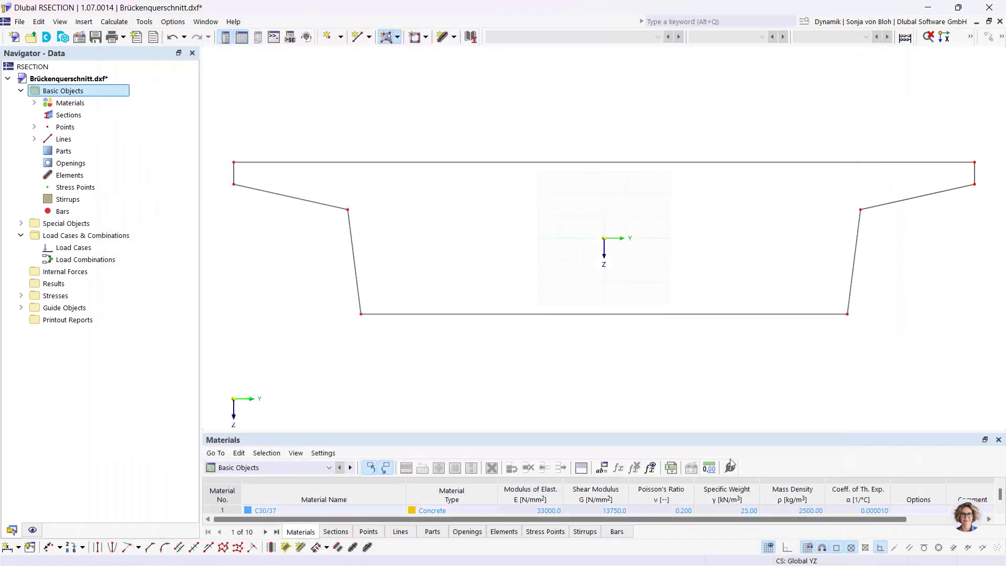
pyautogui.click(529, 314)
pyautogui.press('Escape')
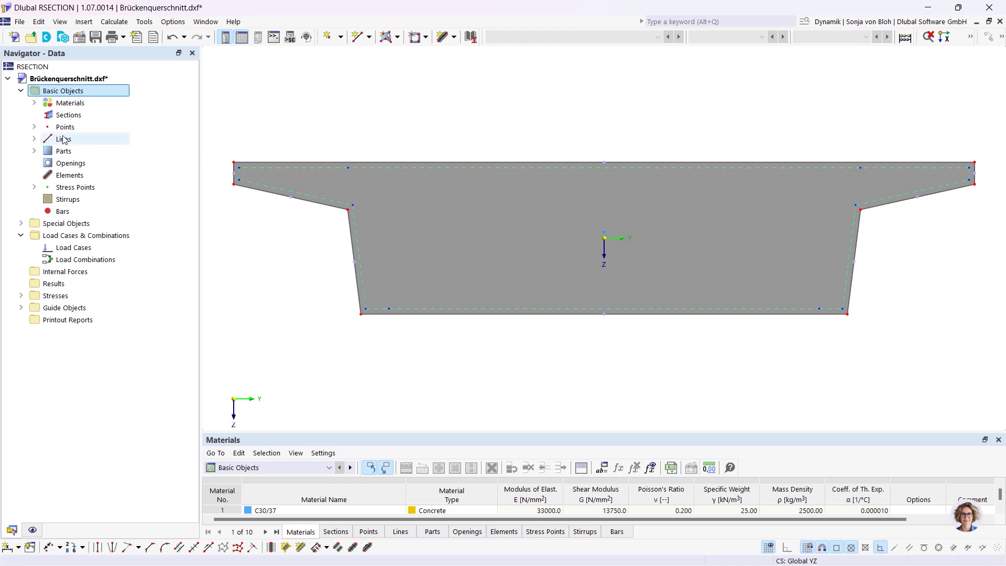
# - Change the reinforcing steel, material 2, to B500S(B) from the EN 1992-1-1 material library series
pyautogui.click(36, 103)
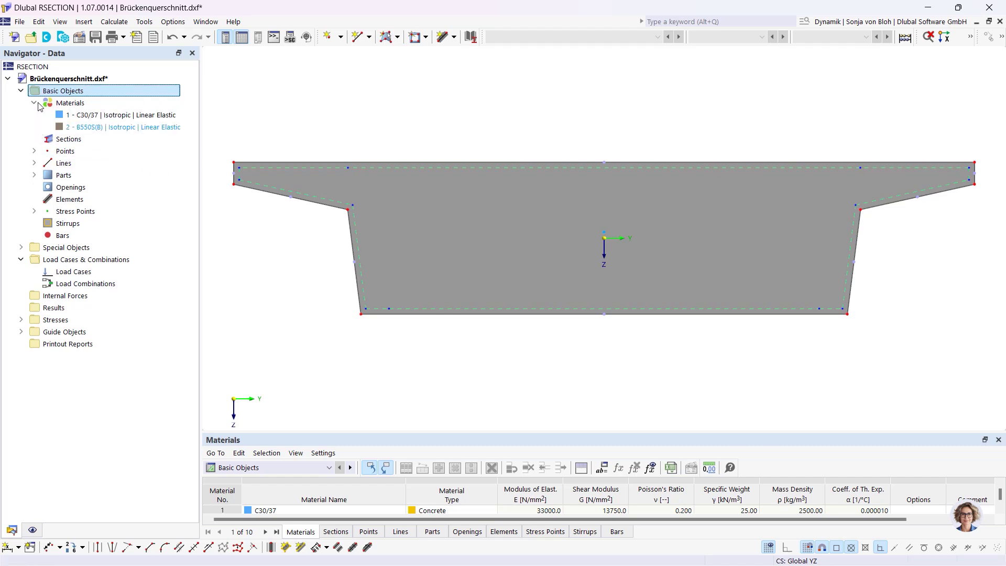
pyautogui.doubleClick(100, 128)
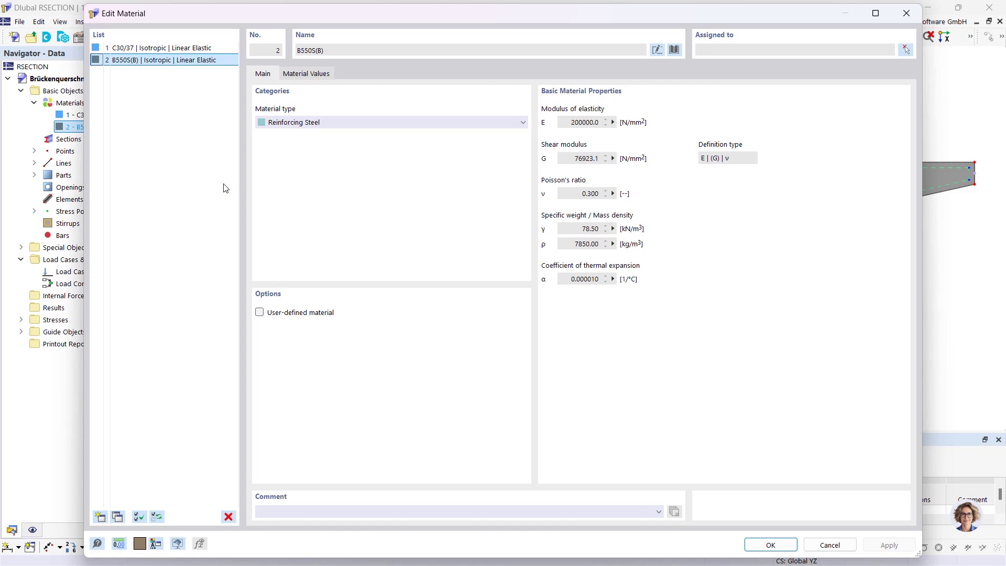
pyautogui.click(676, 50)
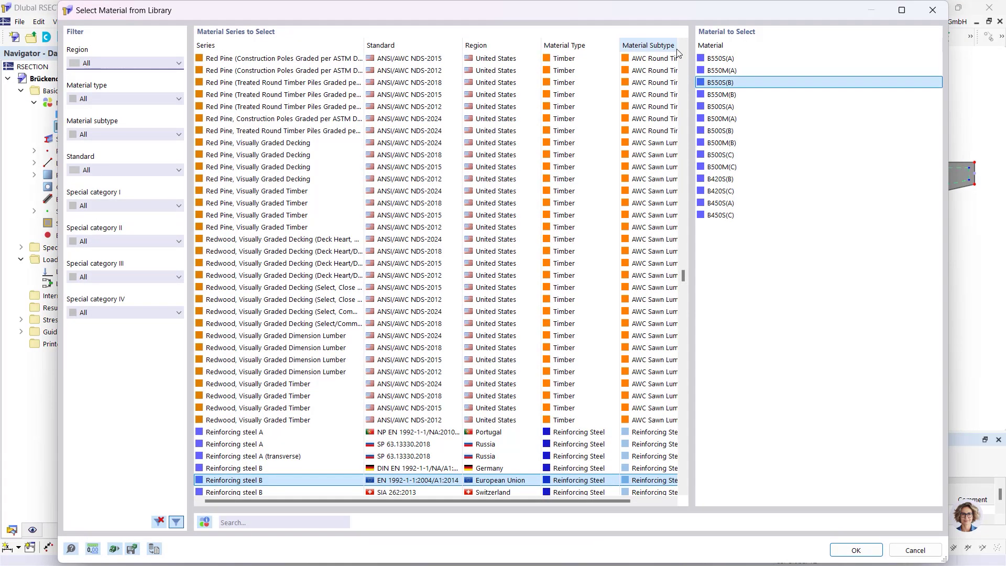
pyautogui.click(732, 131)
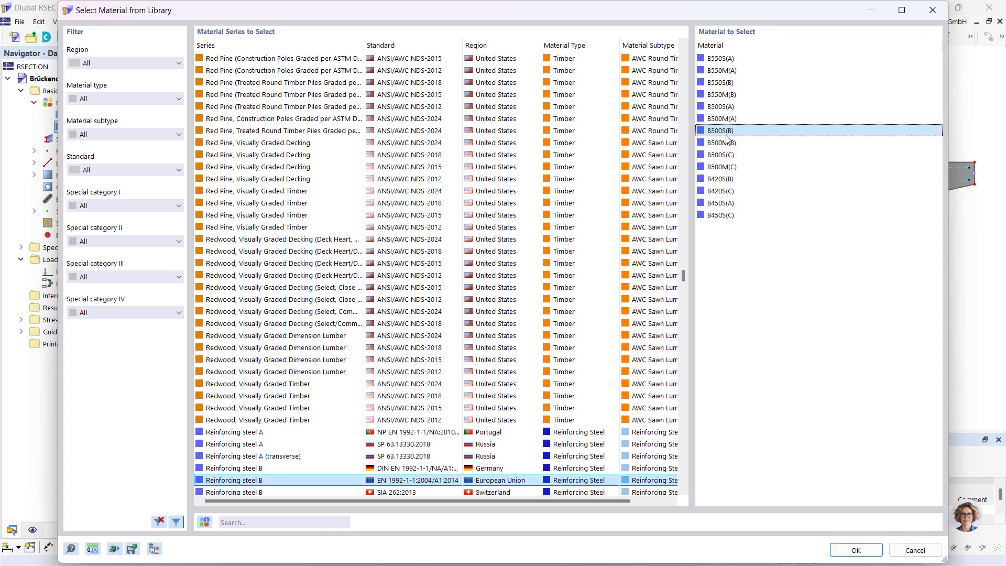
pyautogui.click(856, 550)
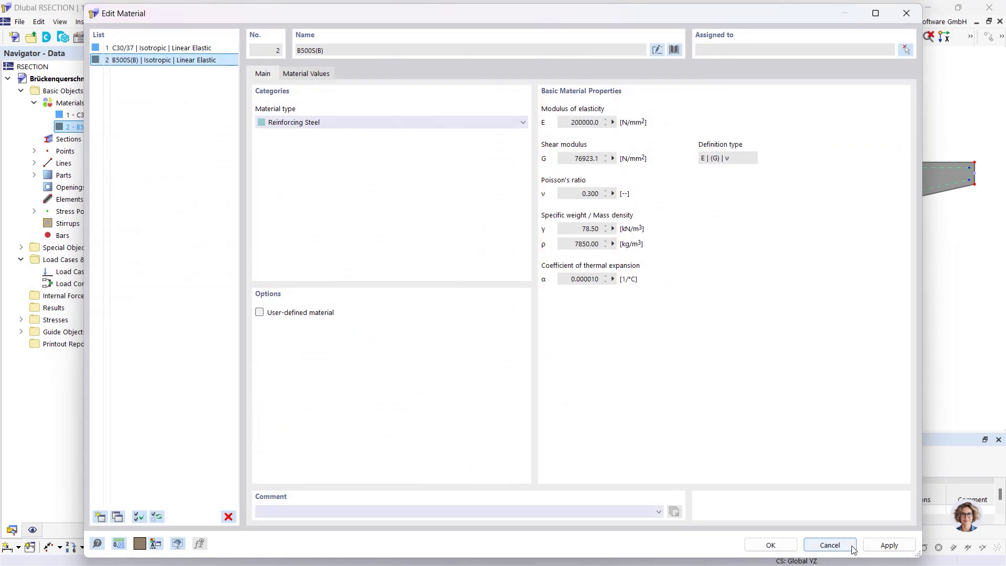
pyautogui.click(776, 545)
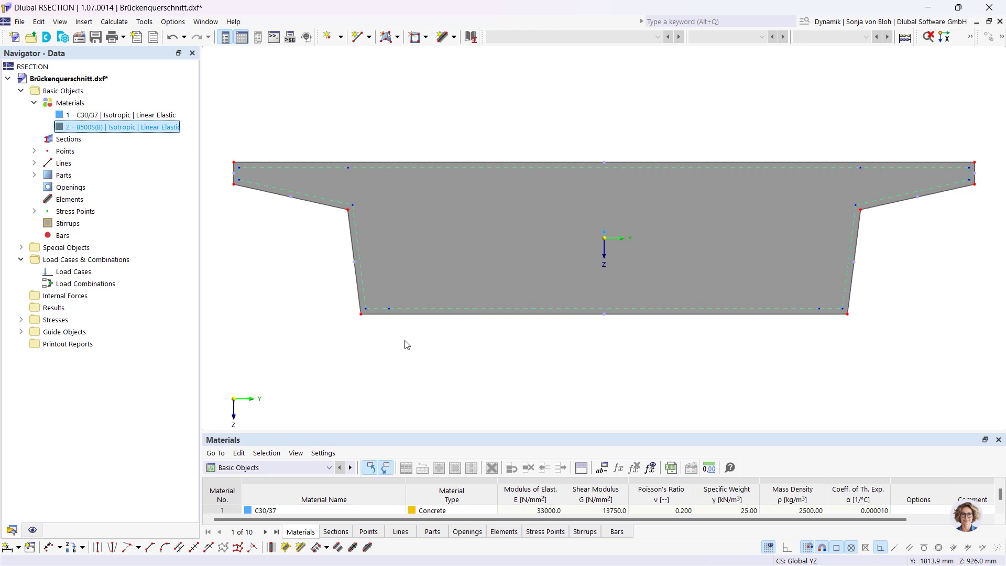
# - Create a closed 14 mm stirrup around the bridge section's web through cover points 504, 503, 511, 508 and 504
pyautogui.rightClick(64, 223)
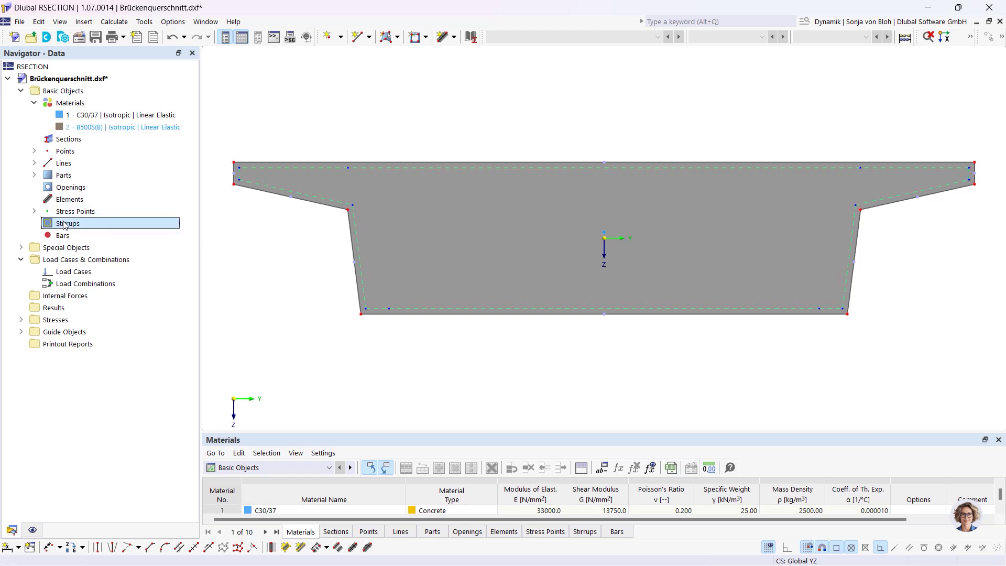
pyautogui.click(104, 243)
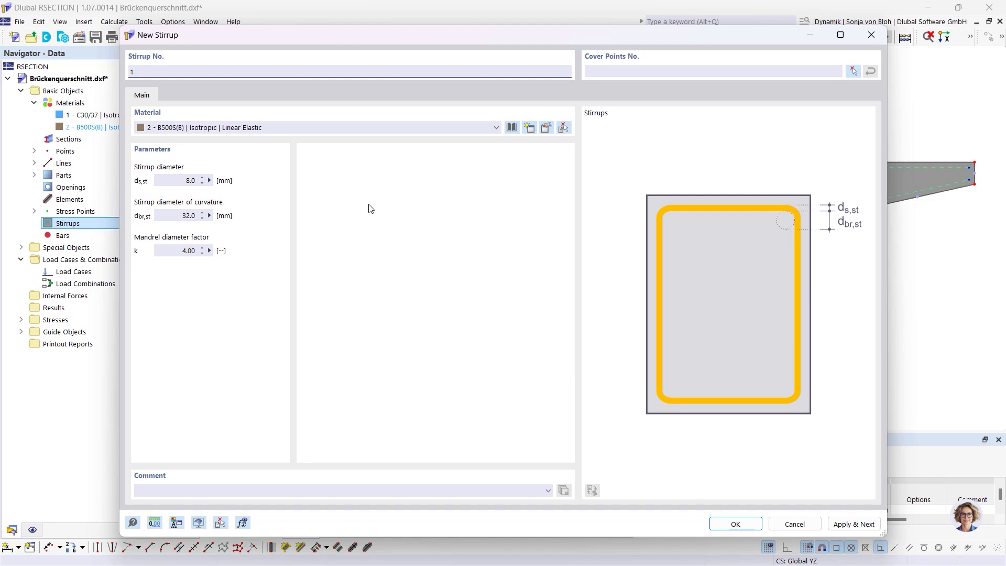
pyautogui.click(176, 180)
pyautogui.write('14')
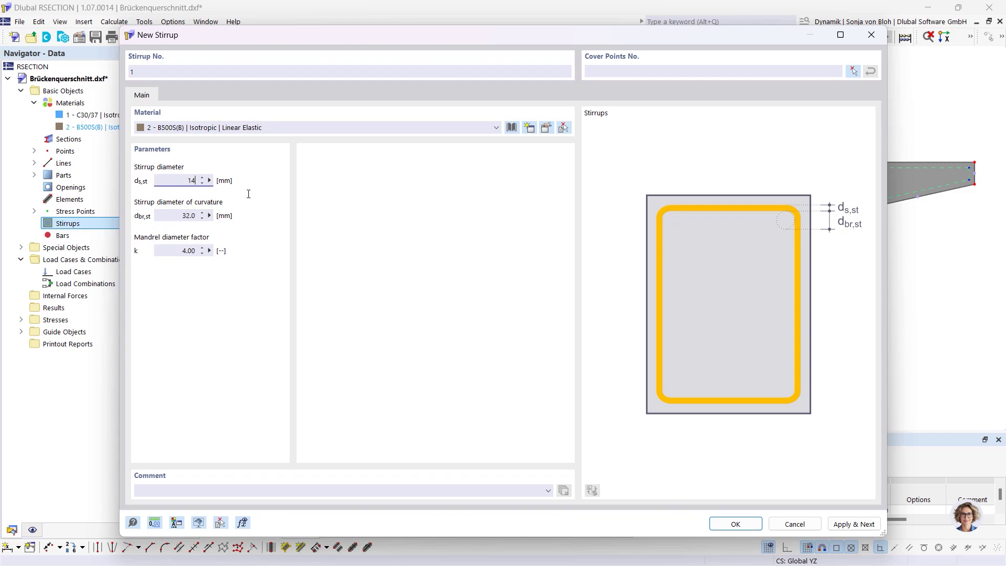
pyautogui.click(851, 72)
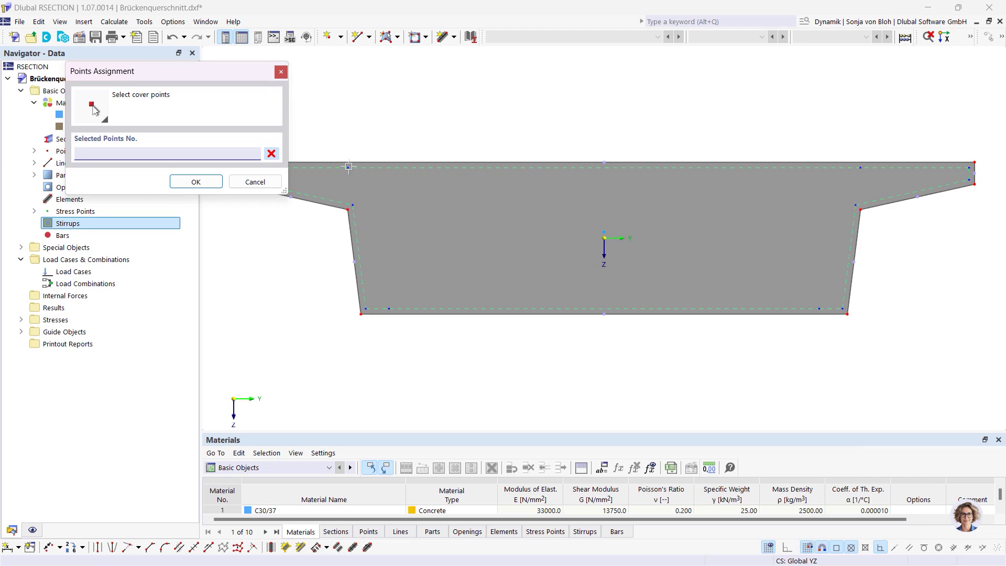
pyautogui.click(349, 167)
pyautogui.click(860, 168)
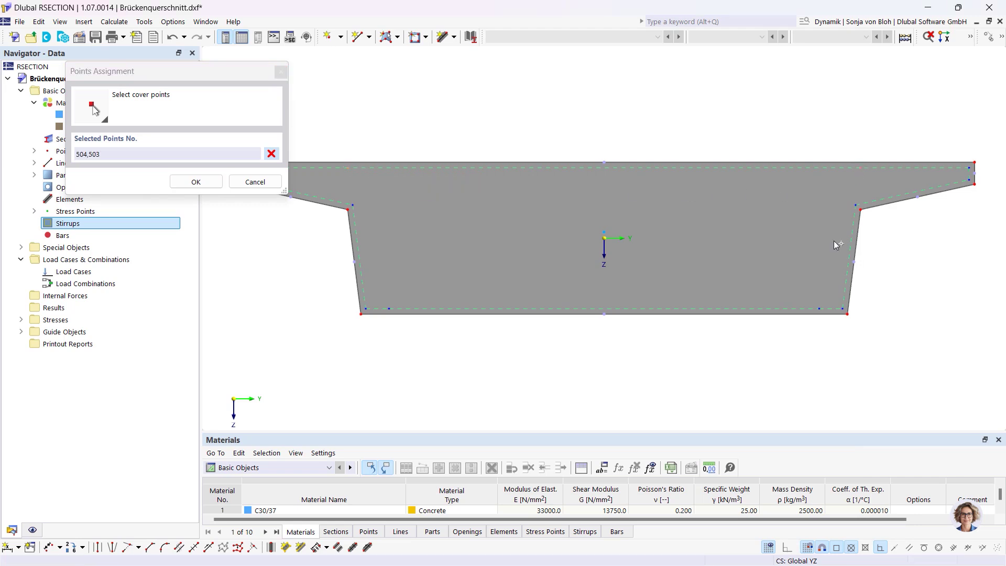
pyautogui.click(843, 309)
pyautogui.click(366, 309)
pyautogui.click(349, 167)
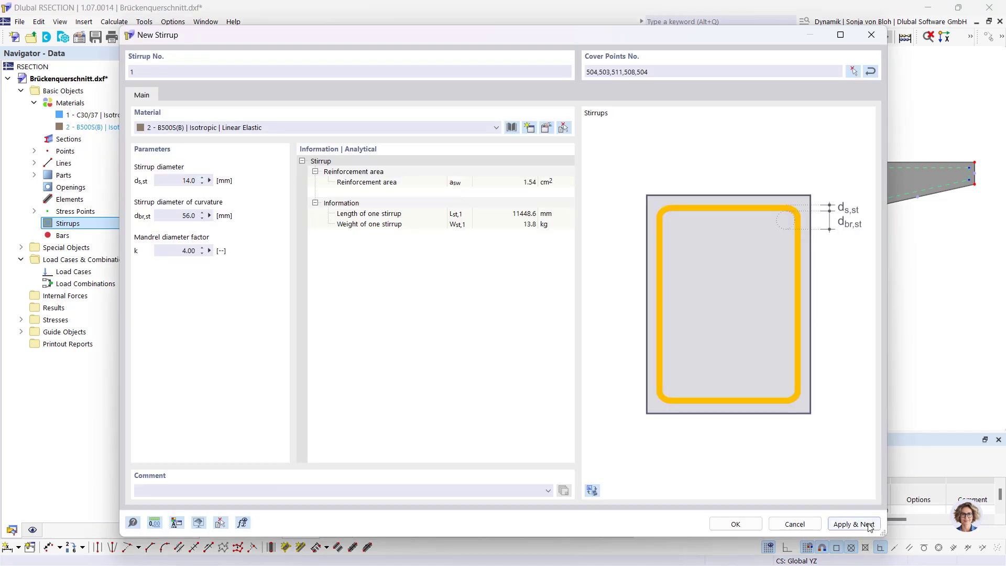
pyautogui.click(855, 524)
# - Create a second stirrup of 12 mm diameter in the left cantilever through cover points 507, 506, 505 and 504
pyautogui.moveTo(297, 36); pyautogui.dragTo(362, 105)
pyautogui.moveTo(228, 247); pyautogui.dragTo(286, 255)
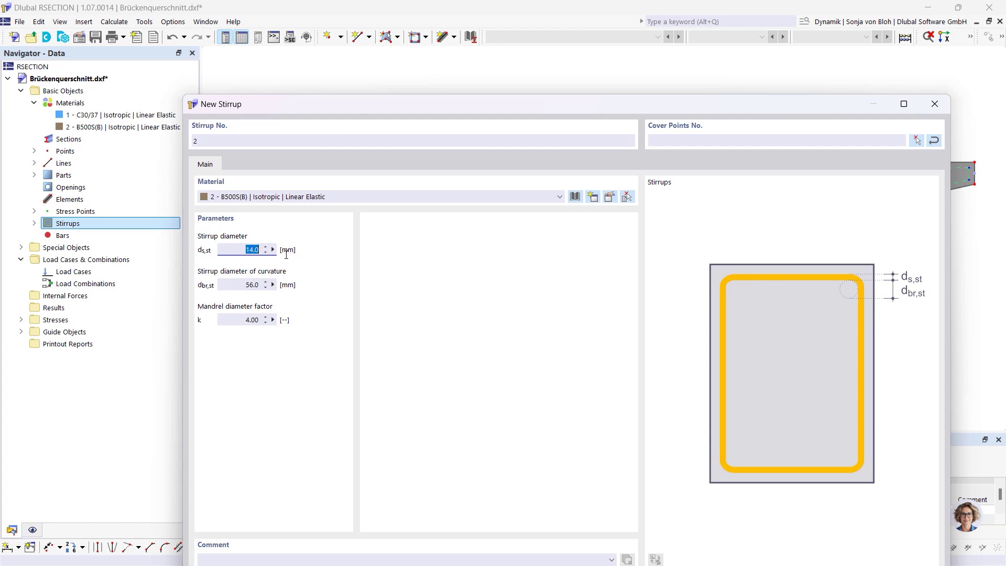
pyautogui.write('12')
pyautogui.click(918, 140)
pyautogui.click(362, 210)
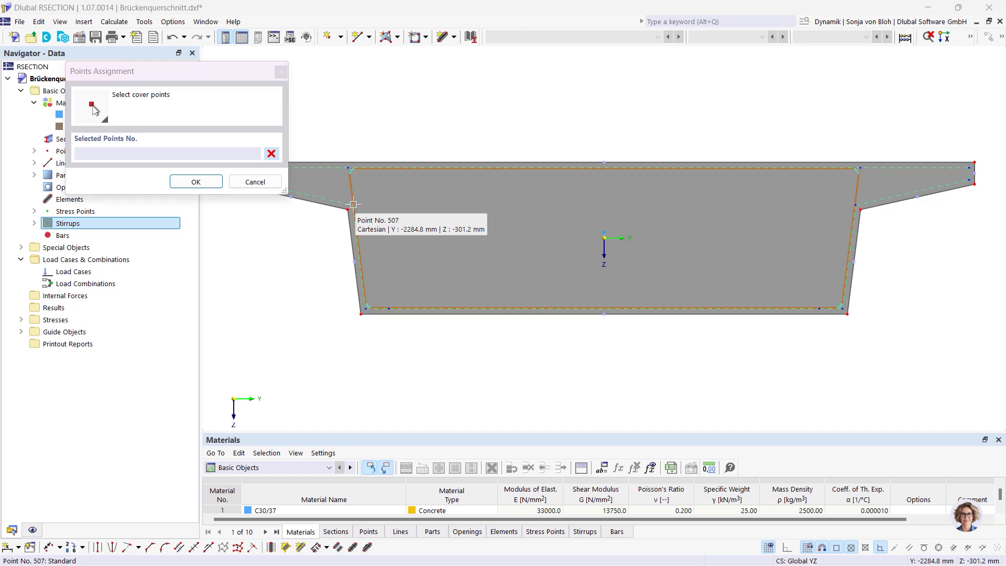
pyautogui.scroll(-1, 432, 215)
pyautogui.click(301, 188)
pyautogui.click(315, 187)
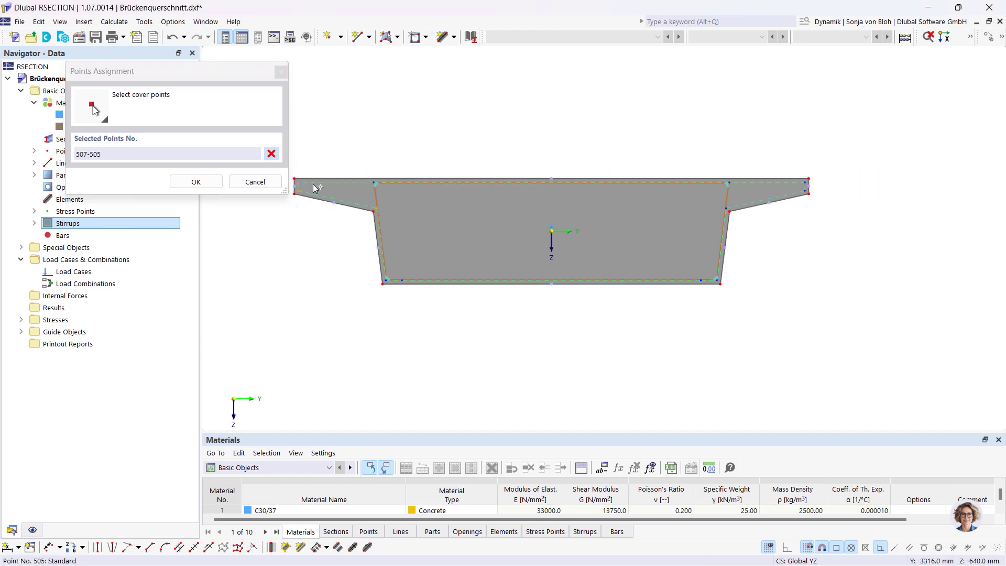
pyautogui.click(374, 184)
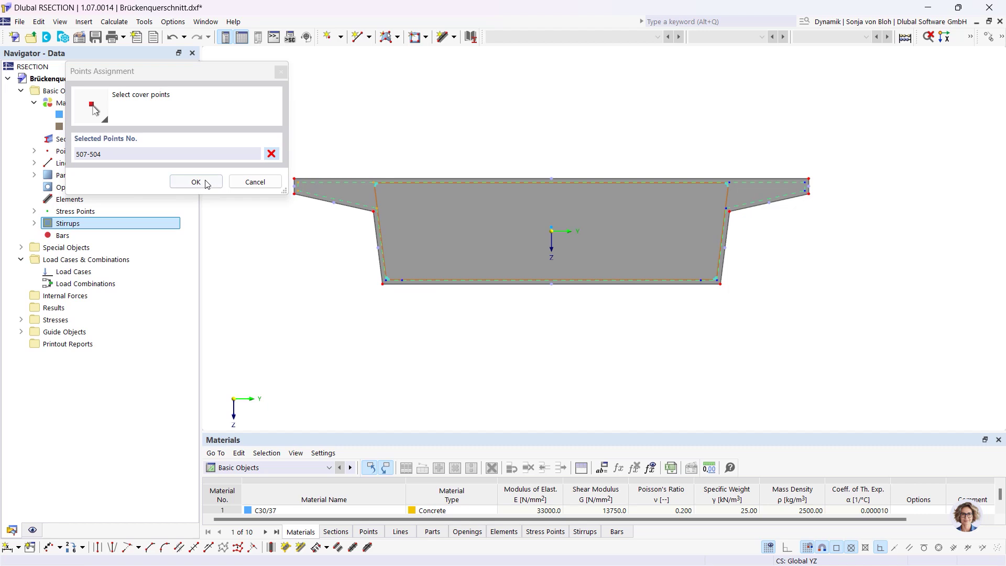
pyautogui.click(208, 181)
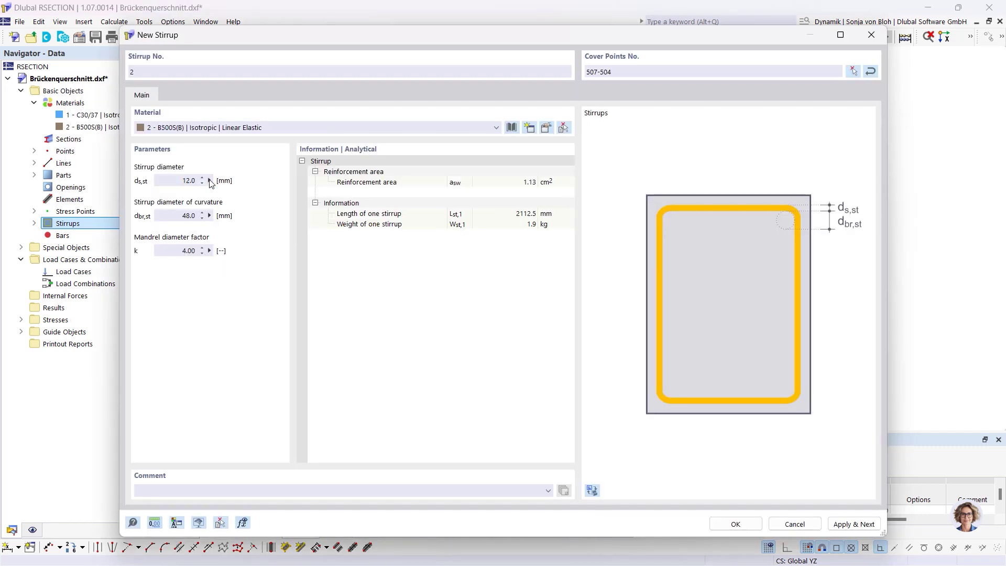
pyautogui.click(853, 524)
# - Create a third stirrup of 12 mm diameter in the right cantilever through cover points 503, 502, 501 and 512
pyautogui.click(853, 70)
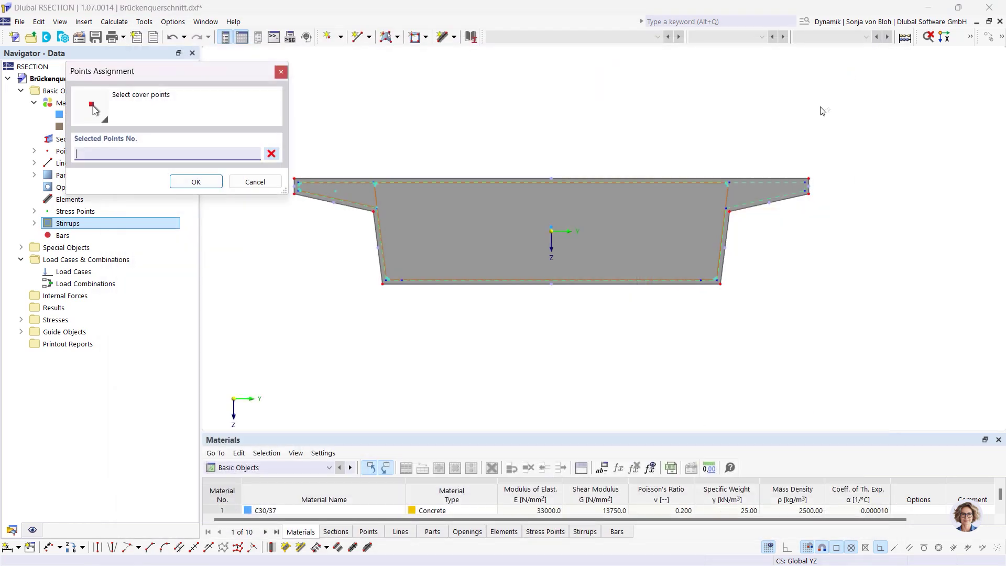
pyautogui.click(808, 184)
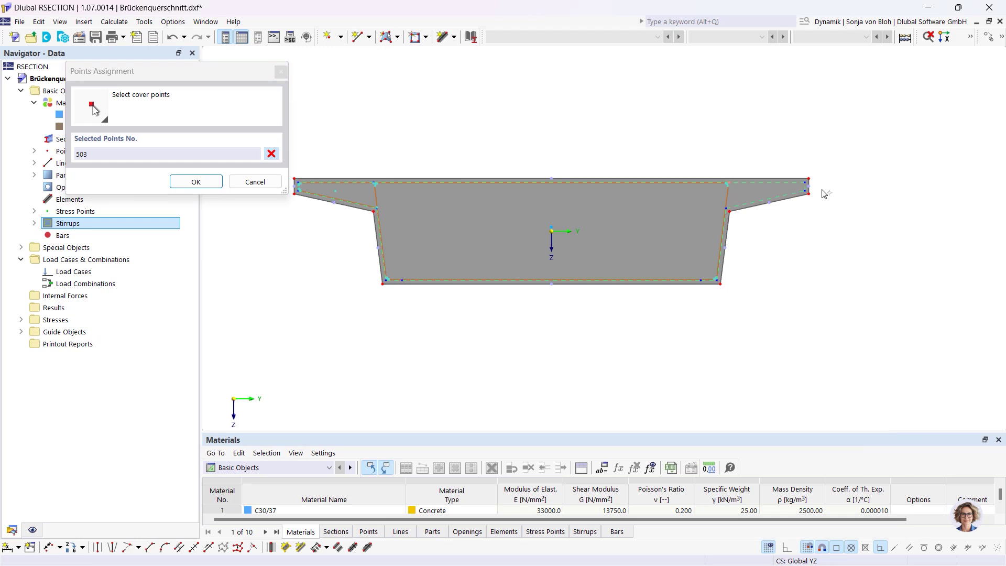
pyautogui.click(806, 191)
pyautogui.click(808, 193)
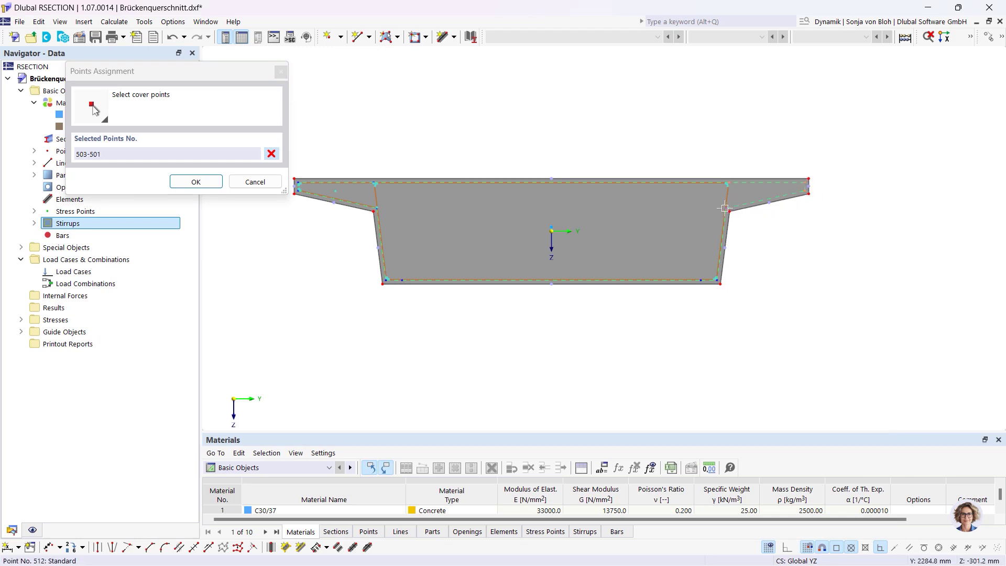
pyautogui.click(200, 182)
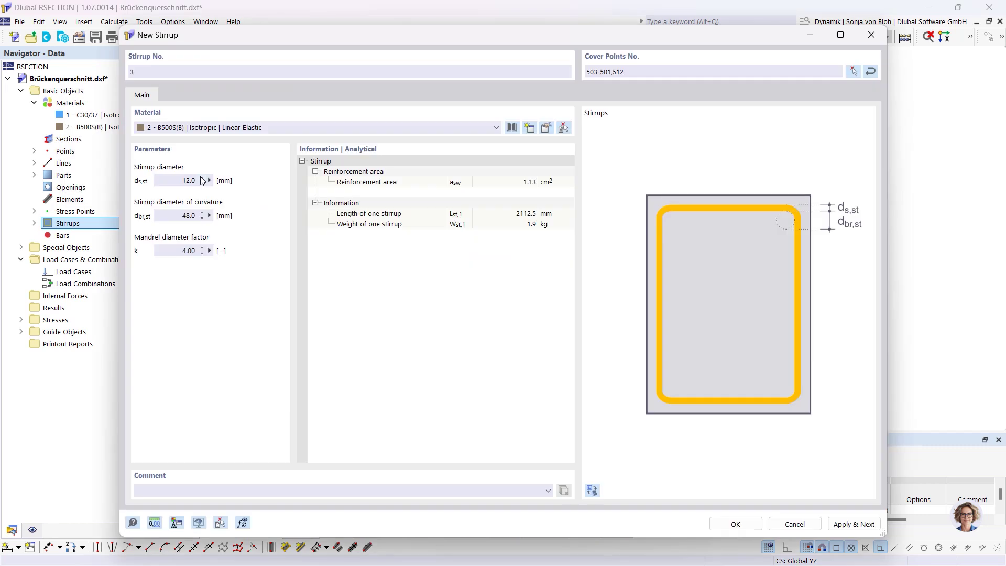
pyautogui.click(736, 524)
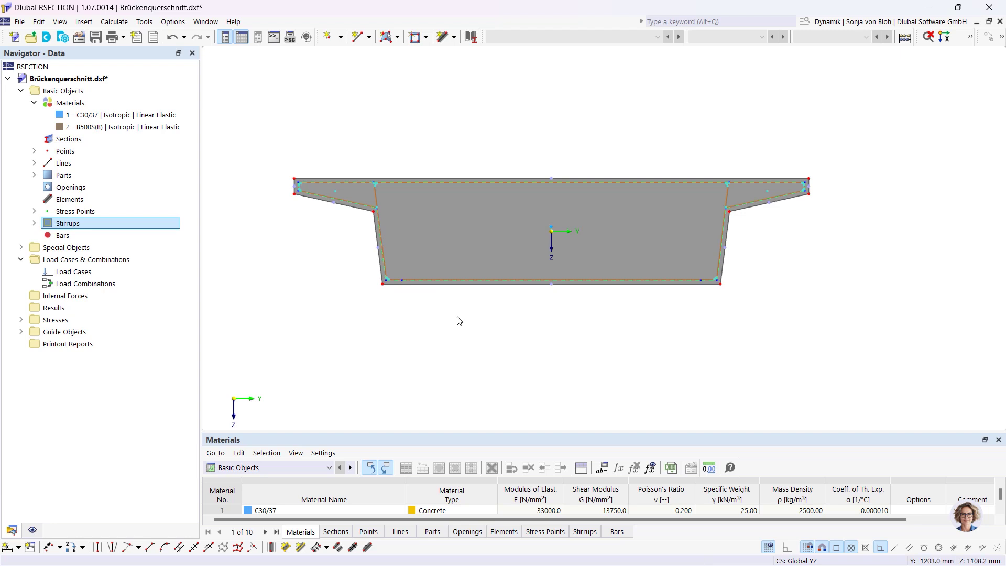
# - Move the work plane's origin to cover point 508 at the web's lower-left corner
pyautogui.scroll(2, 456, 317)
pyautogui.scroll(2, 410, 287)
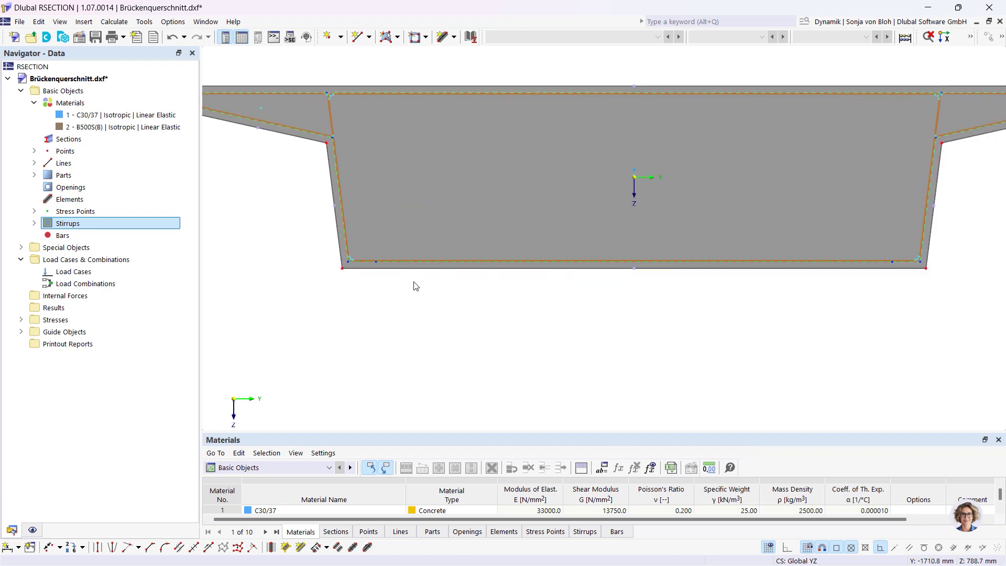
pyautogui.scroll(2, 396, 320)
pyautogui.moveTo(398, 312); pyautogui.dragTo(424, 426, button='middle')
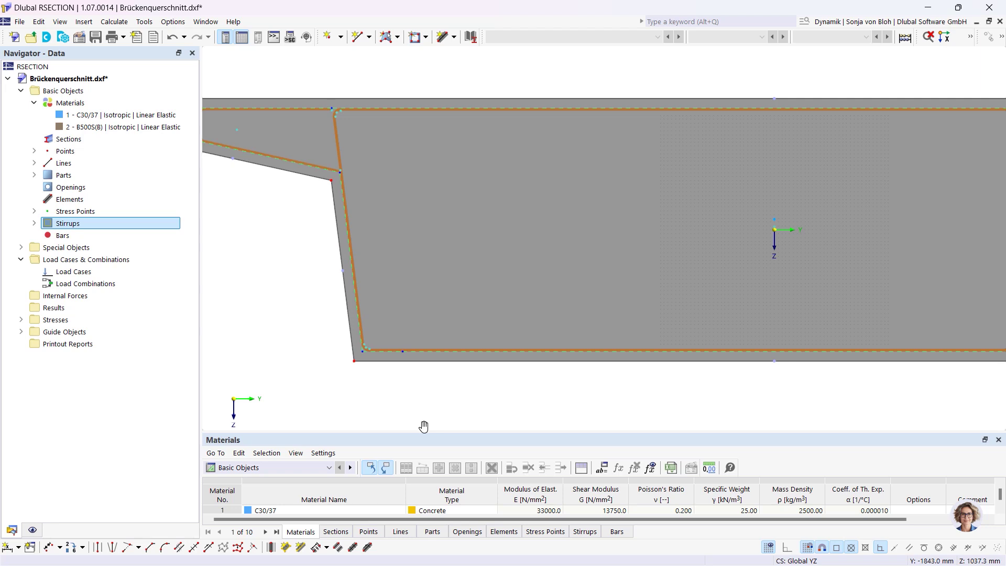
pyautogui.scroll(2, 416, 409)
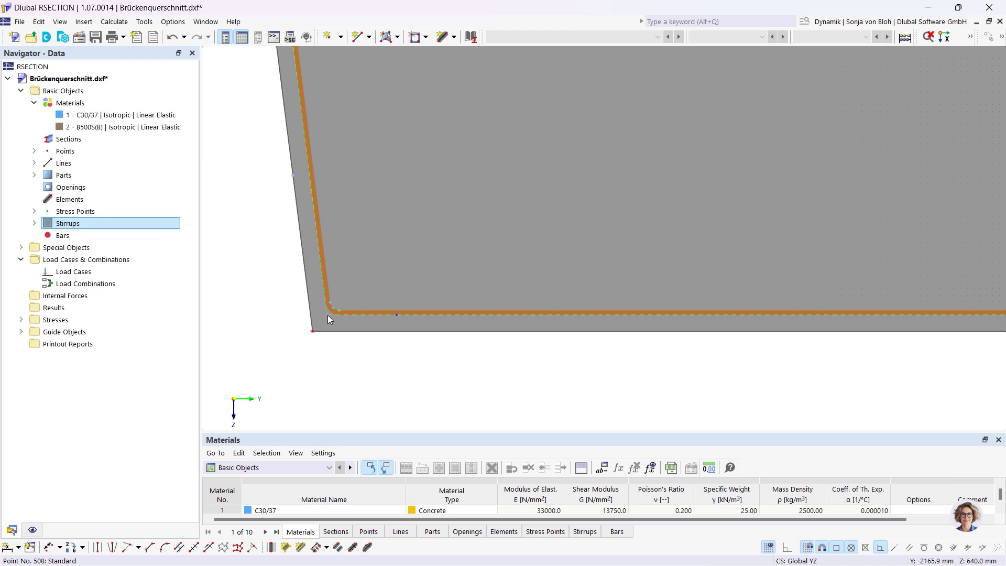
pyautogui.moveTo(328, 316)
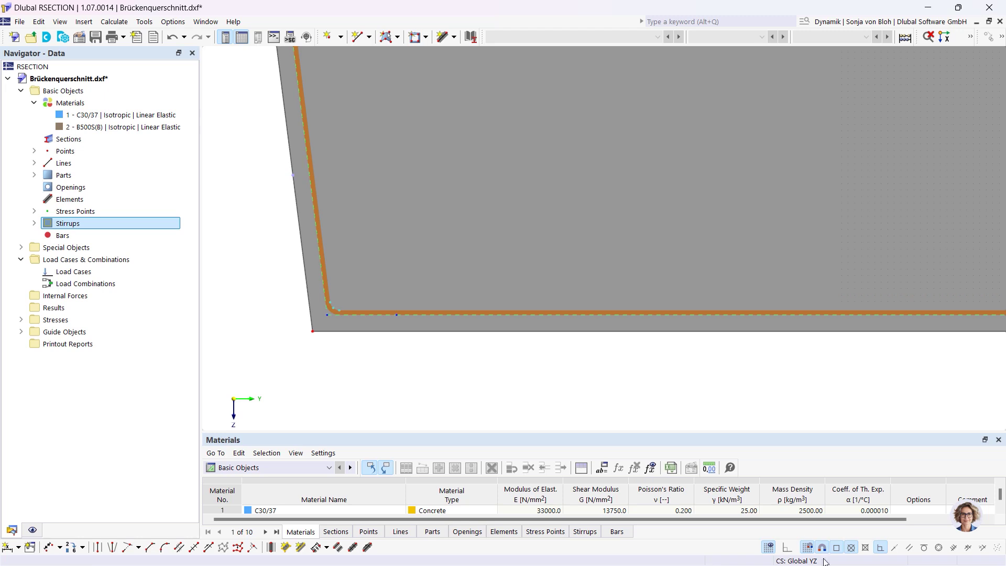
pyautogui.rightClick(768, 549)
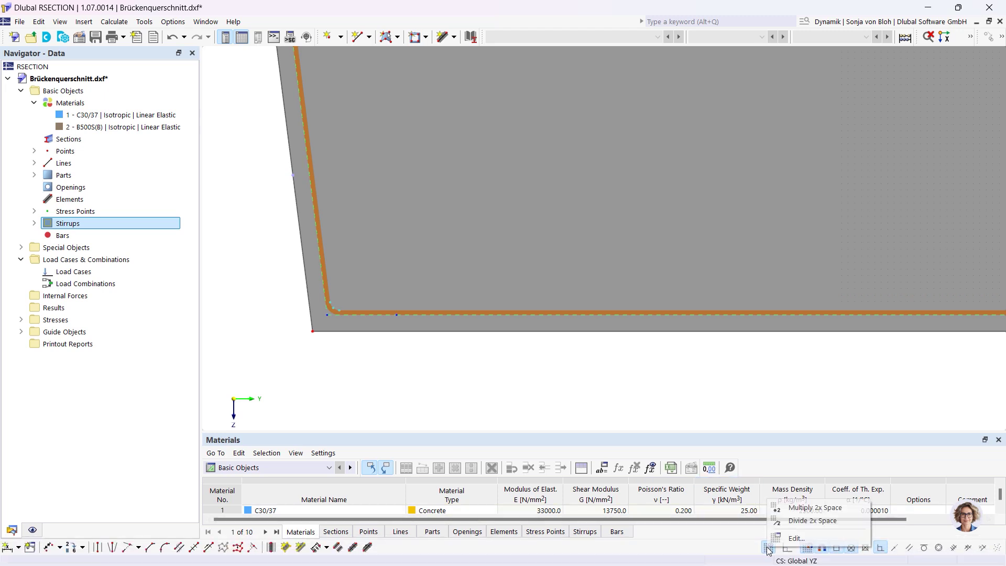
pyautogui.click(797, 536)
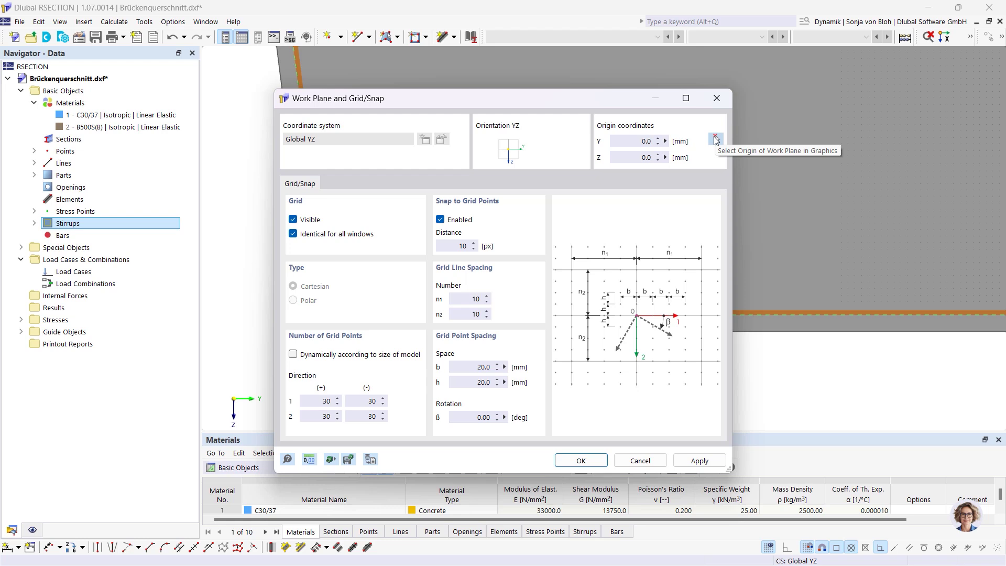
pyautogui.click(716, 140)
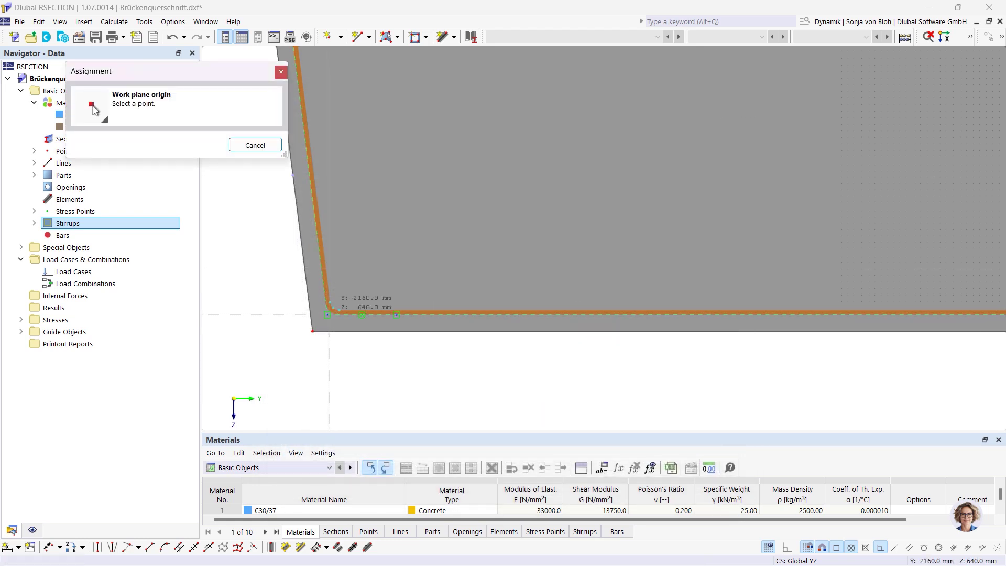
pyautogui.click(328, 314)
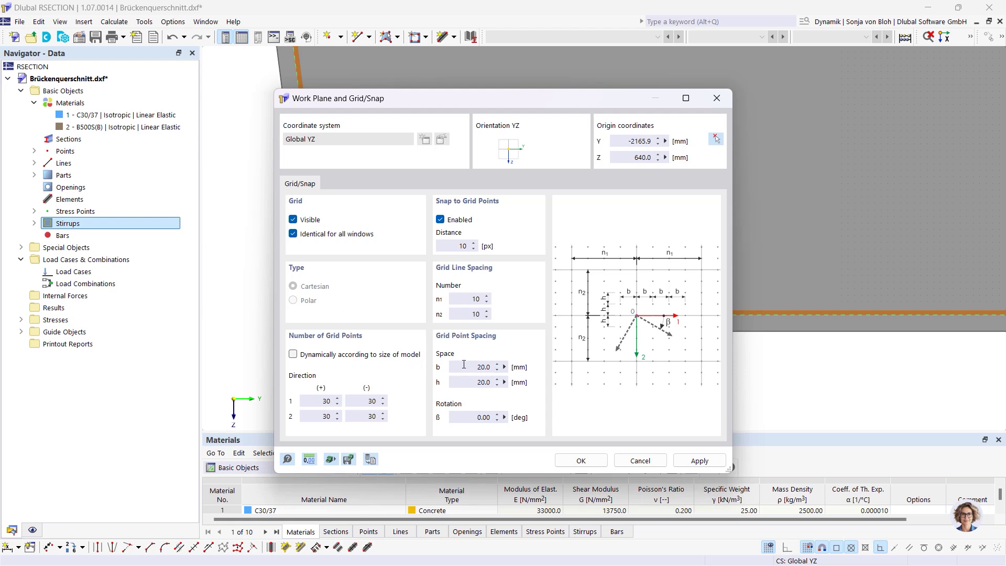
# - Set the grid point spacing to 100 mm in both directions and let the number of grid points follow the model size
pyautogui.moveTo(464, 366); pyautogui.dragTo(503, 388)
pyautogui.write('100100')
pyautogui.click(293, 355)
pyautogui.click(566, 465)
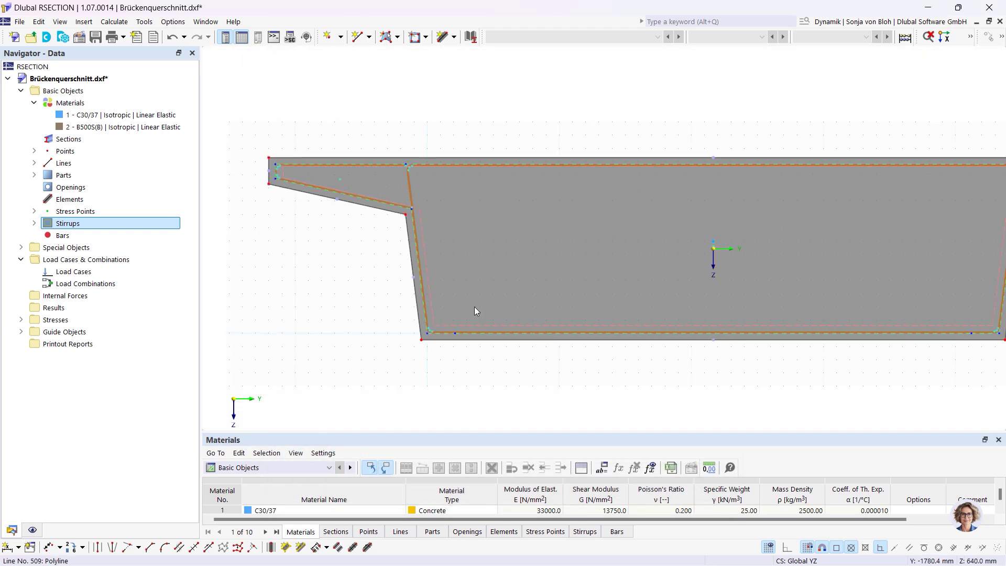
# - Draw a vertical single line through the work plane origin, from Z -960 mm above the section to below its bottom edge
pyautogui.click(358, 36)
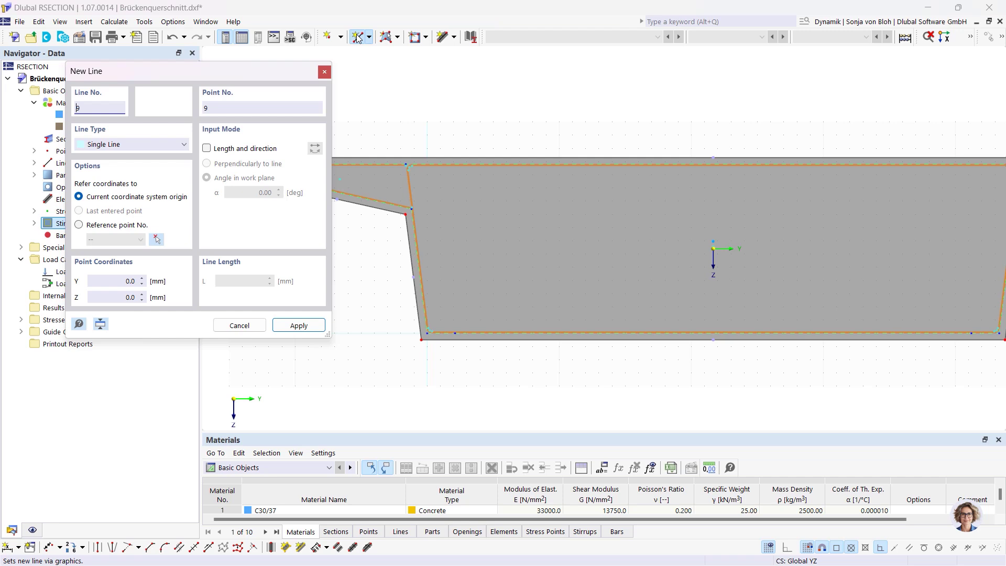
pyautogui.click(427, 121)
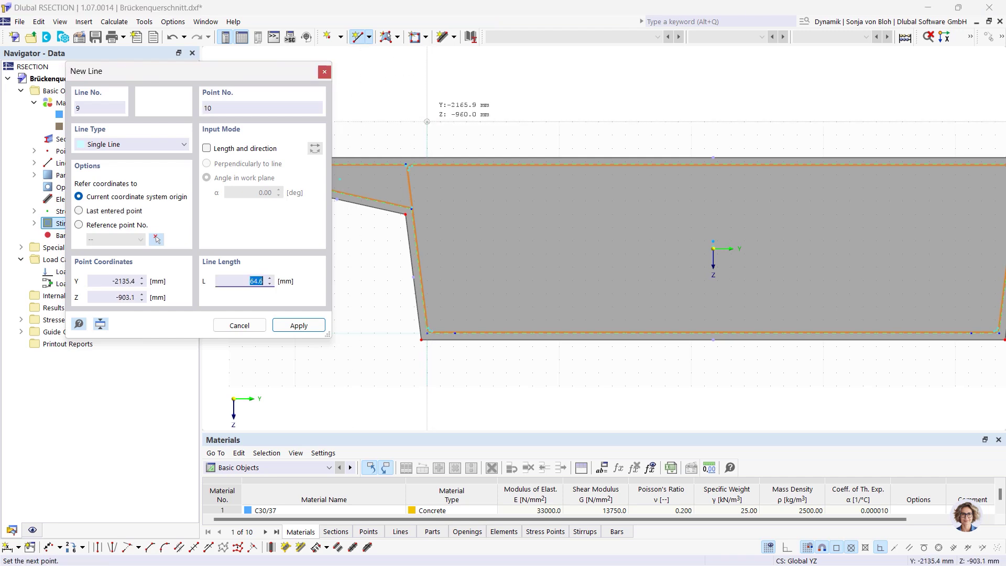
pyautogui.click(427, 373)
pyautogui.press('Escape')
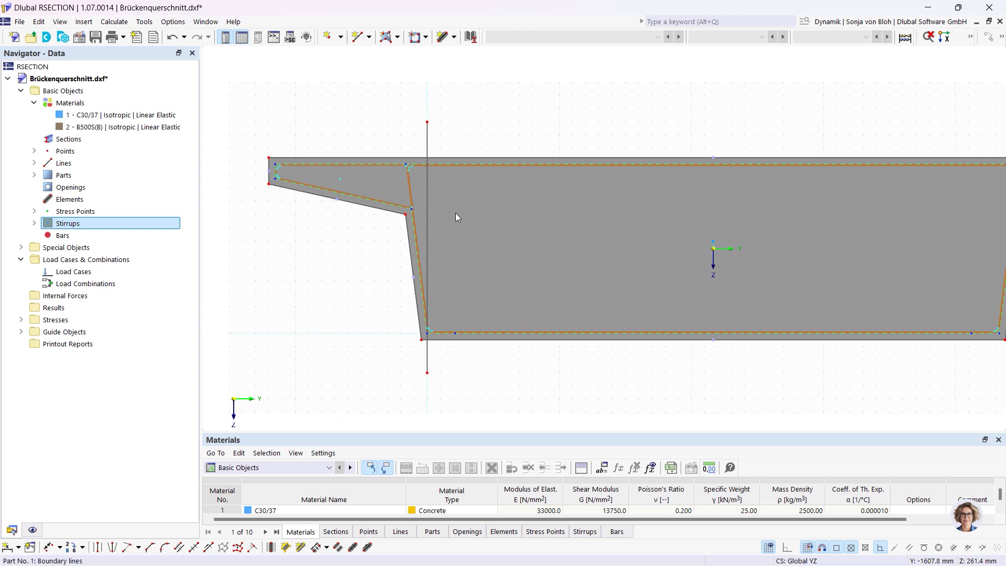
# - Copy the vertical line by 747 mm in Y, and copy the resulting line by a further 448 mm
pyautogui.click(427, 143)
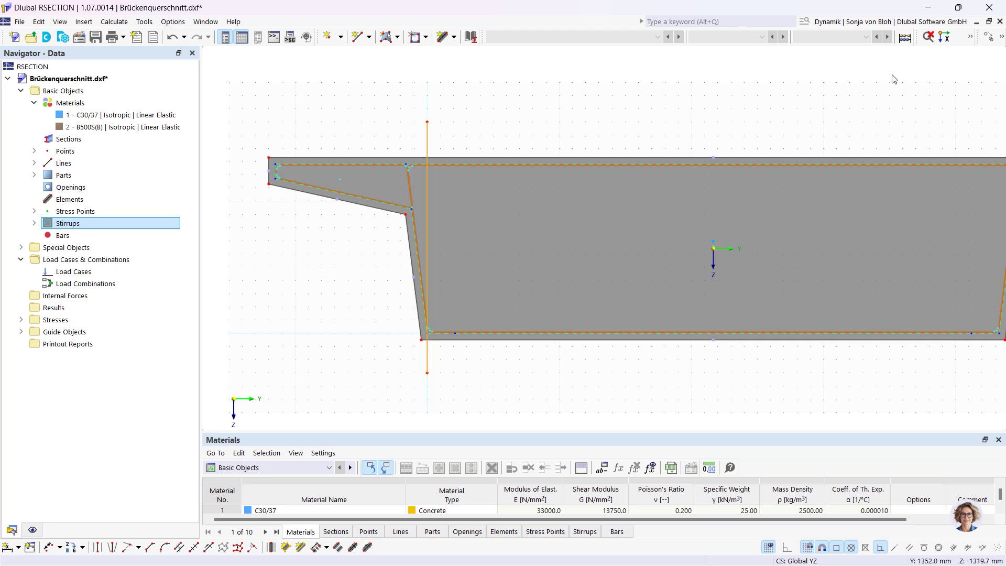
pyautogui.click(989, 37)
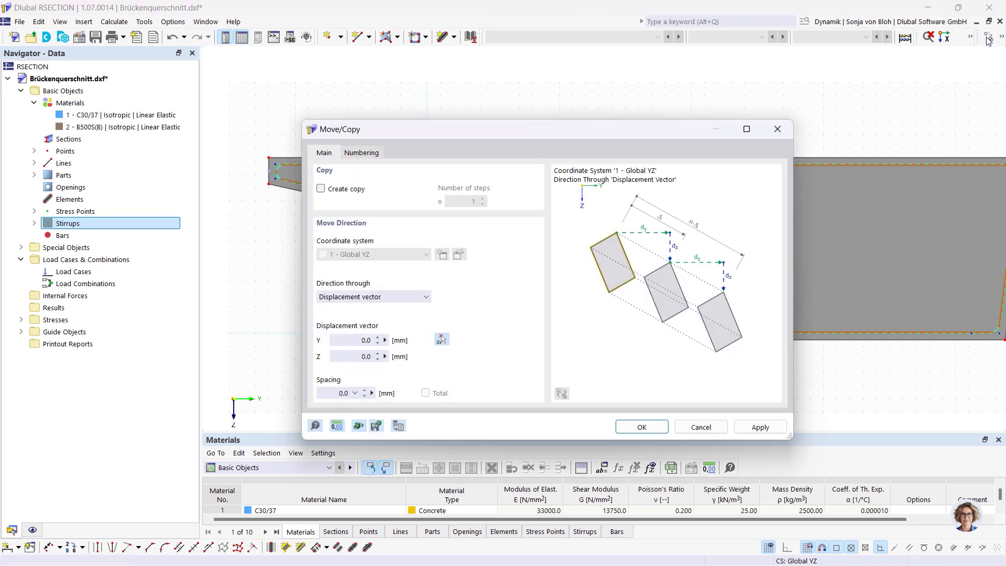
pyautogui.click(325, 191)
pyautogui.click(361, 340)
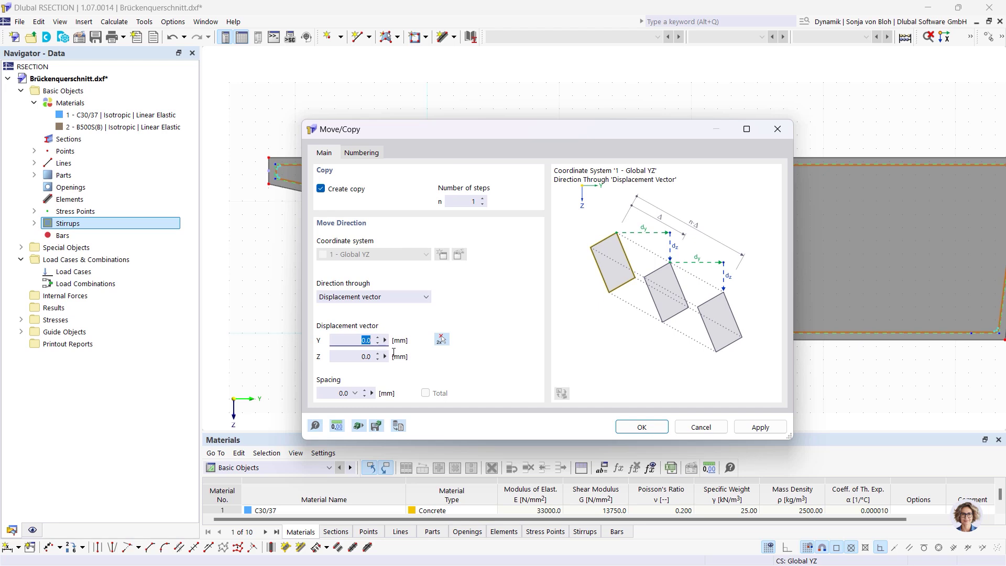
pyautogui.write('747')
pyautogui.click(764, 427)
pyautogui.click(366, 340)
pyautogui.write('448')
pyautogui.click(642, 426)
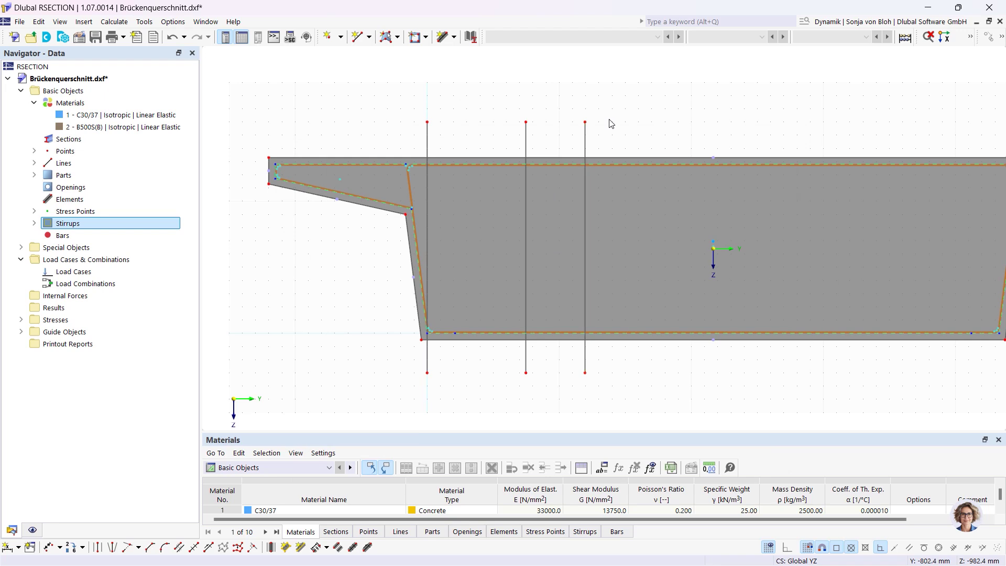
# - Copy the two right-hand vertical lines in two steps with a Y displacement of 448+747 mm
pyautogui.moveTo(611, 132); pyautogui.dragTo(511, 105)
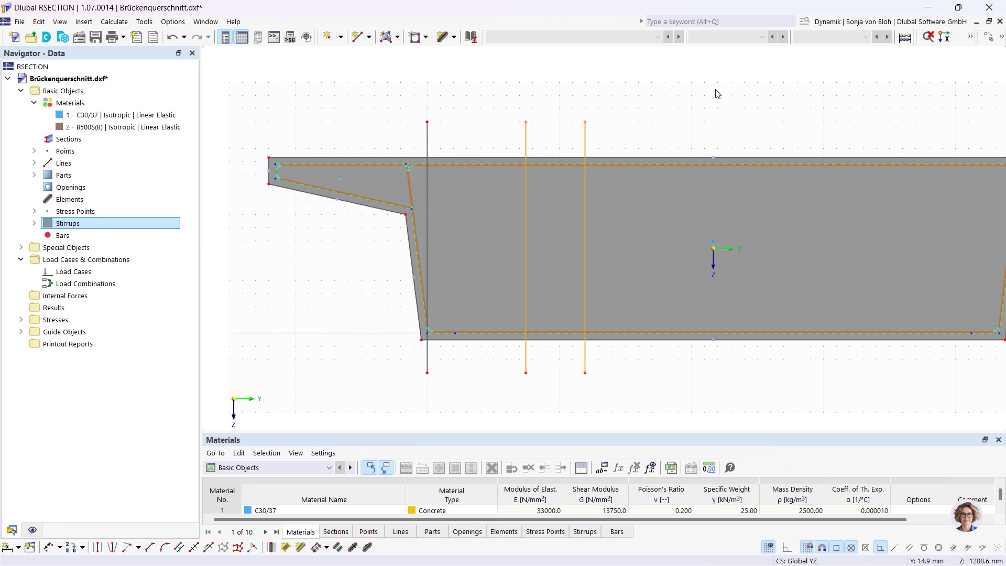
pyautogui.click(989, 36)
pyautogui.click(483, 198)
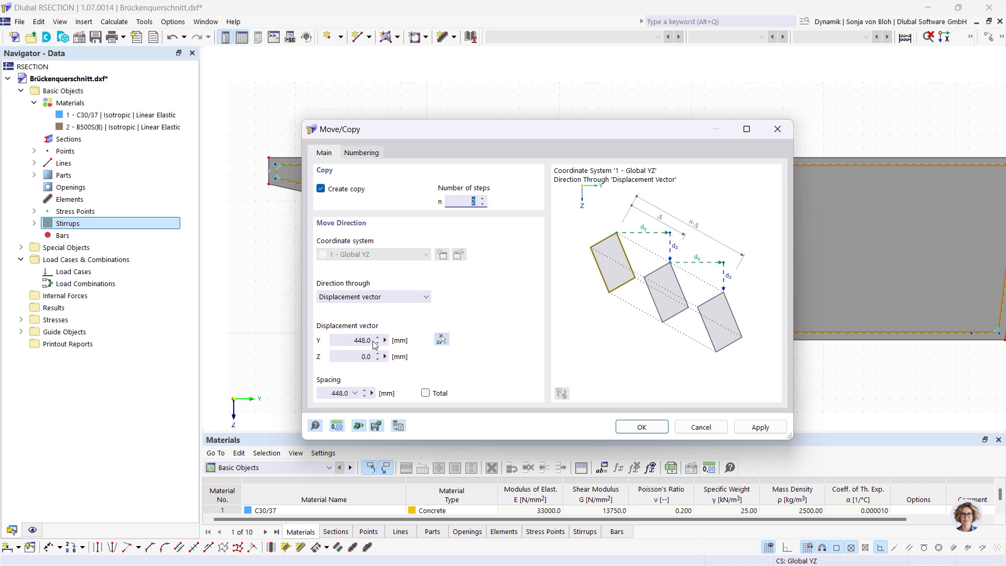
pyautogui.click(371, 341)
pyautogui.write('+747')
pyautogui.click(641, 425)
pyautogui.scroll(-2, 388, 288)
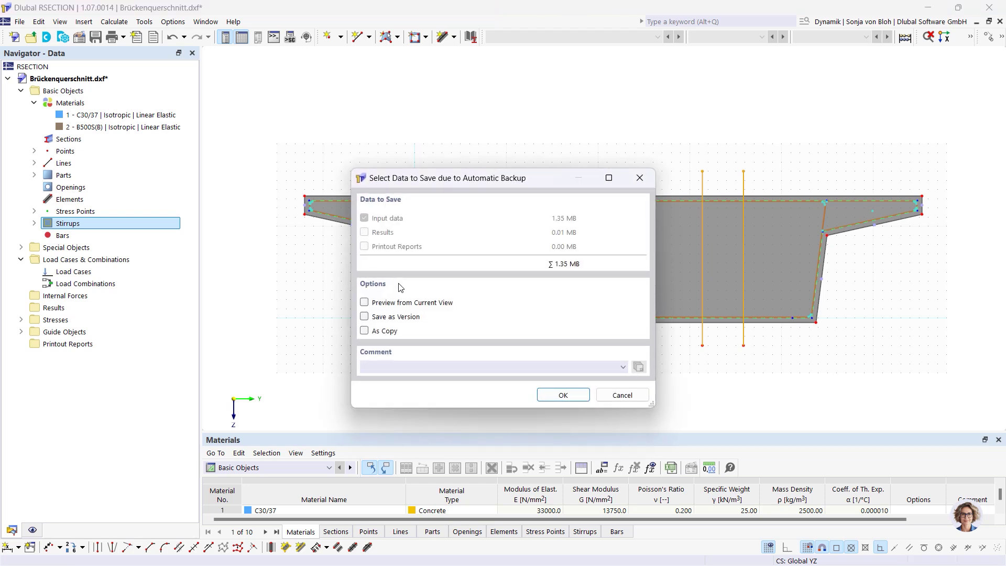
# - Save the automatic backup as an RSECTION file named Brückenquerschnitt, without the dxf extension
pyautogui.moveTo(510, 187); pyautogui.dragTo(332, 135)
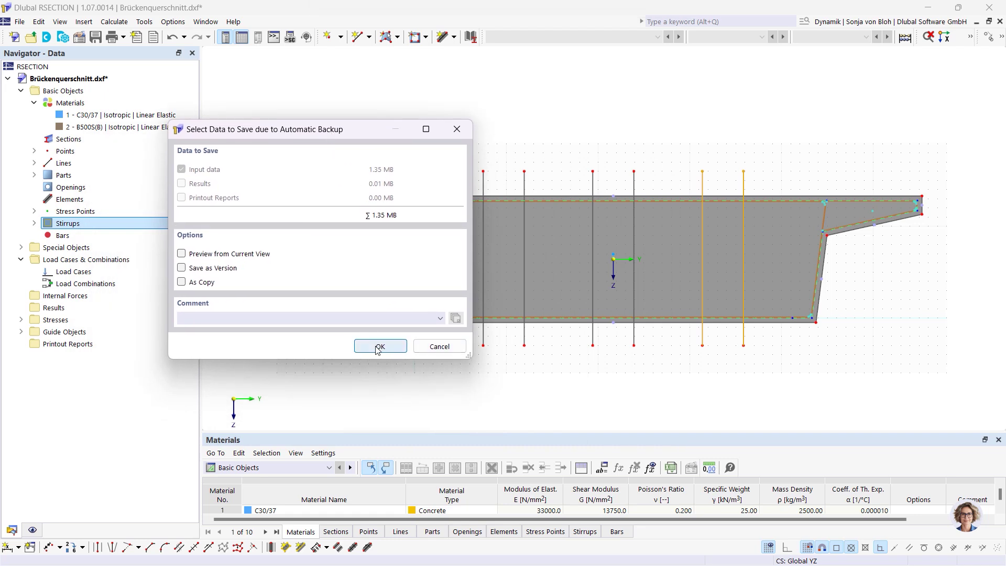
pyautogui.click(379, 348)
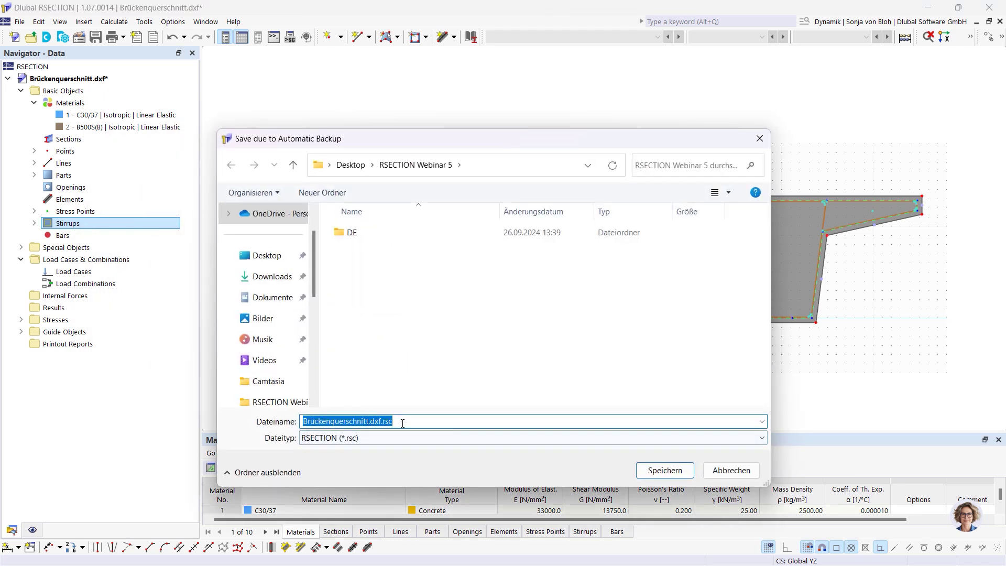
pyautogui.click(395, 421)
pyautogui.moveTo(398, 428); pyautogui.dragTo(372, 425)
pyautogui.press('BackSpace')
pyautogui.press('BackSpace')
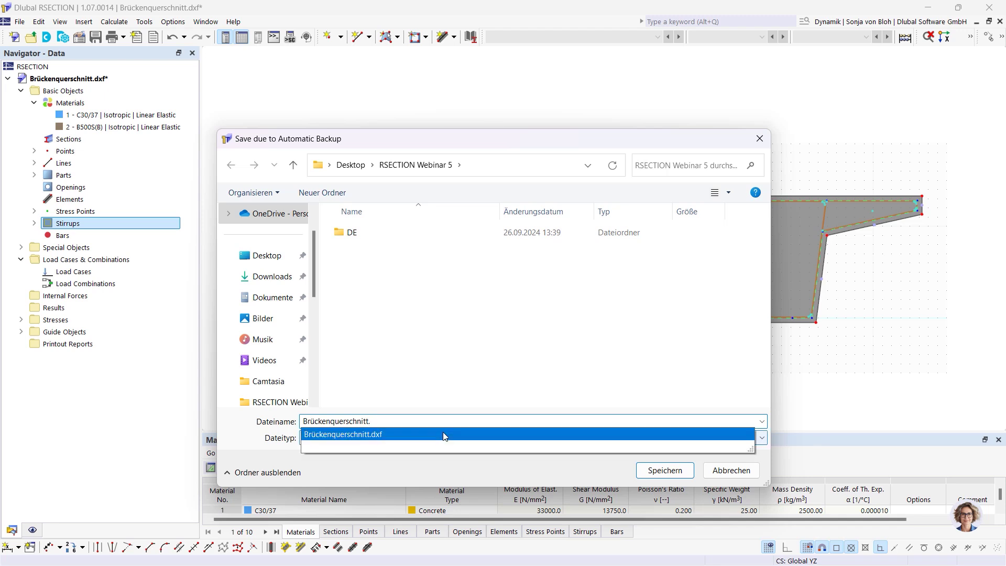
pyautogui.click(661, 472)
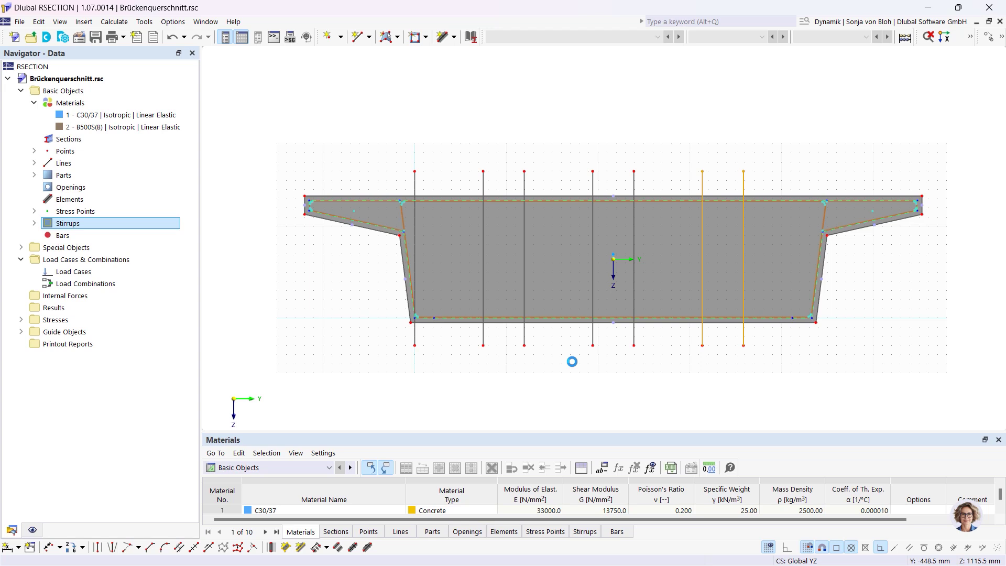
# - Connect the vertical lines with the upper and lower concrete cover lines at their intersections
pyautogui.click(1002, 39)
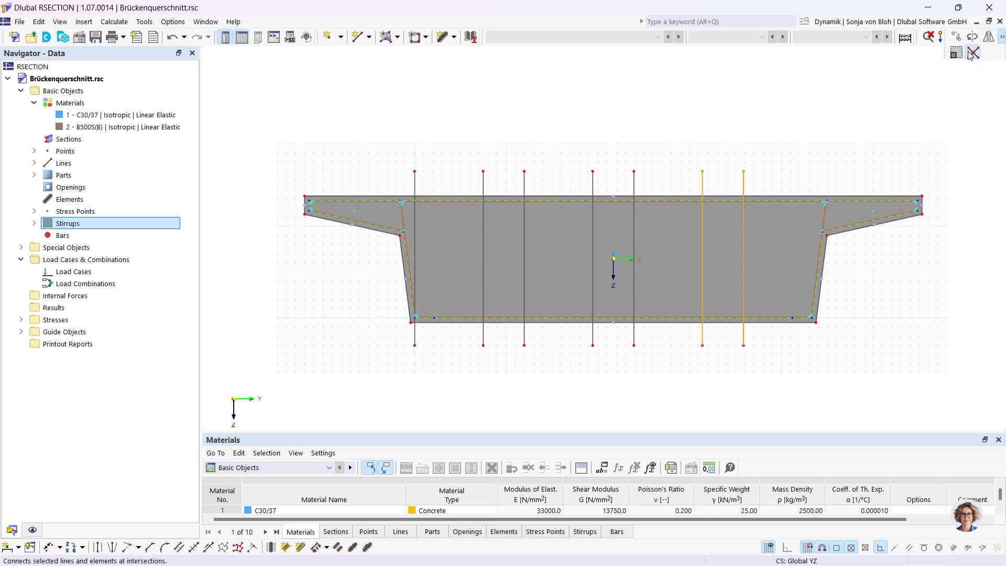
pyautogui.click(975, 56)
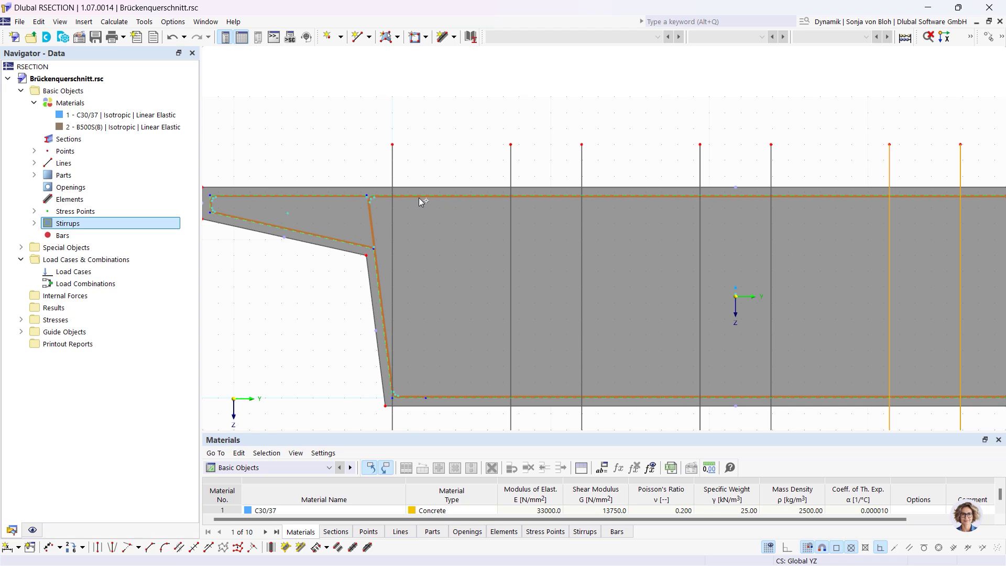
pyautogui.moveTo(386, 192); pyautogui.dragTo(987, 211)
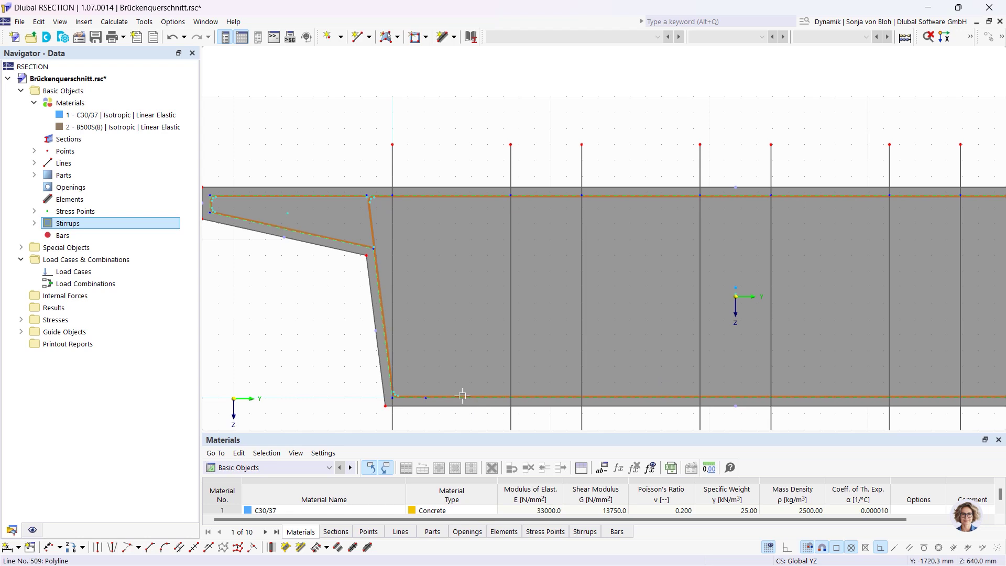
pyautogui.moveTo(490, 387); pyautogui.dragTo(987, 406)
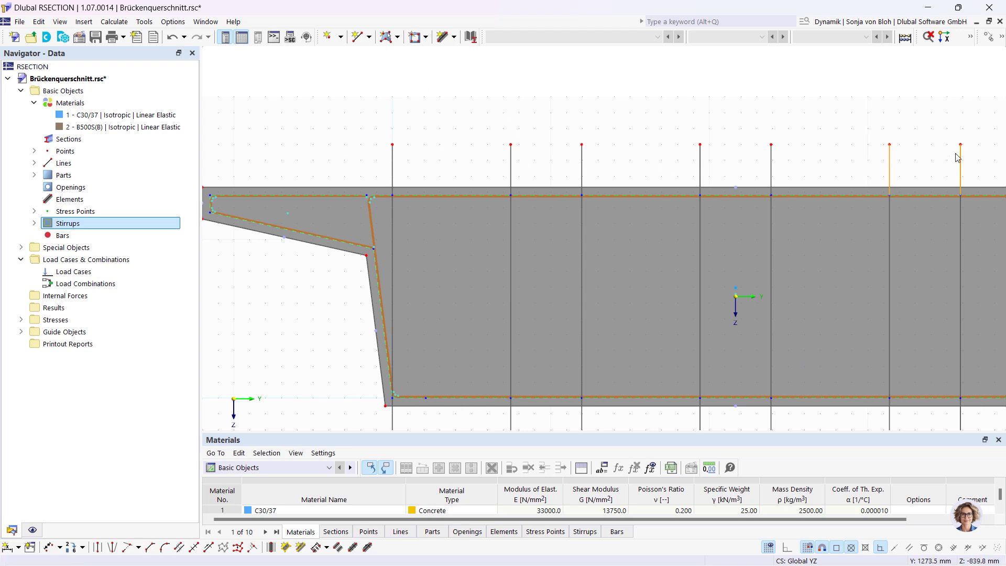
# - Delete the vertical line pieces protruding above and below the cover lines, including the leftmost vertical line
pyautogui.click(940, 163)
pyautogui.moveTo(977, 163); pyautogui.dragTo(334, 113)
pyautogui.press('Delete')
pyautogui.scroll(-3, 293, 100)
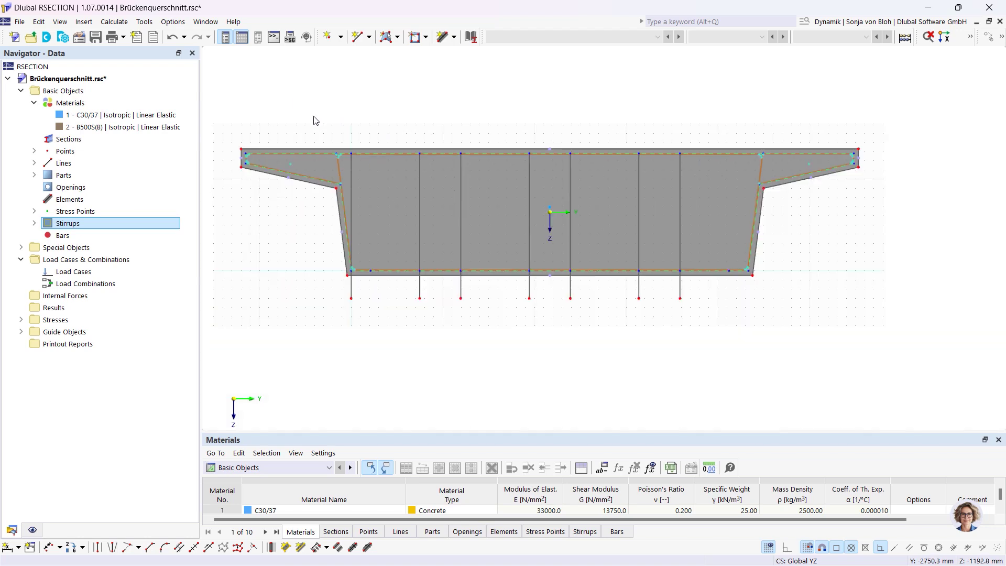
pyautogui.moveTo(704, 317); pyautogui.dragTo(306, 296)
pyautogui.press('Delete')
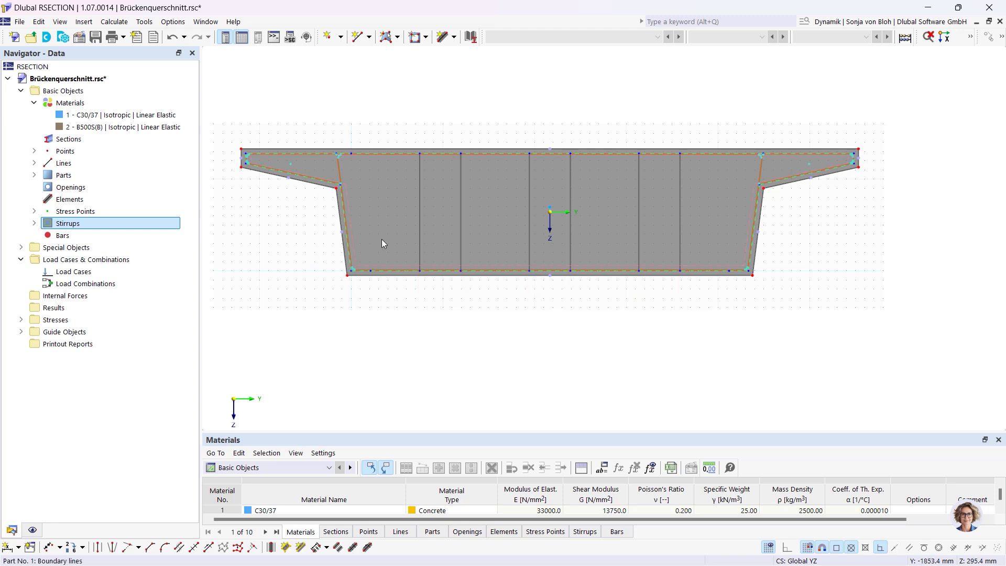
pyautogui.scroll(2, 382, 244)
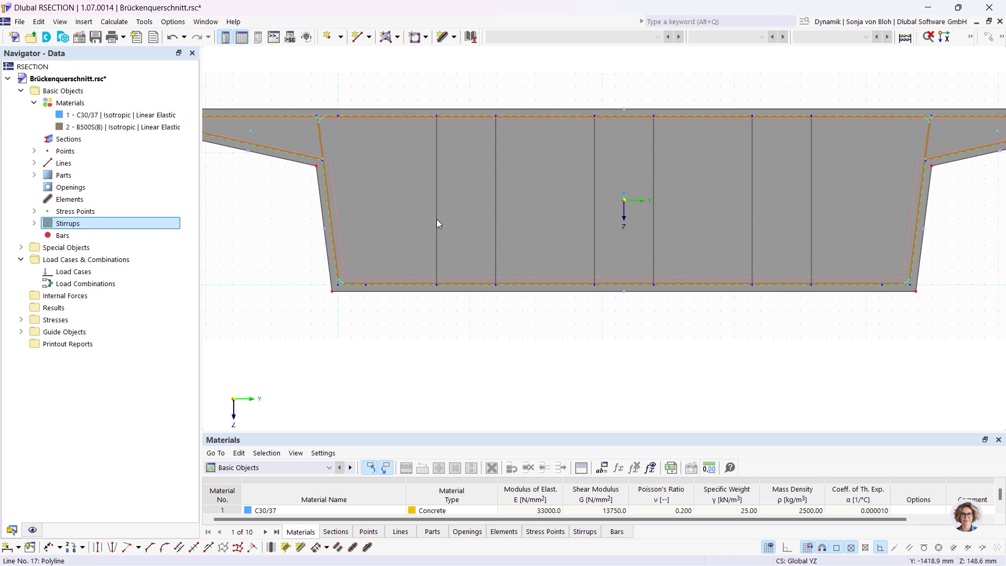
# - Hide the parts in the display and delete the vertical helper lines between the upper and lower cover lines
pyautogui.click(32, 530)
pyautogui.click(33, 103)
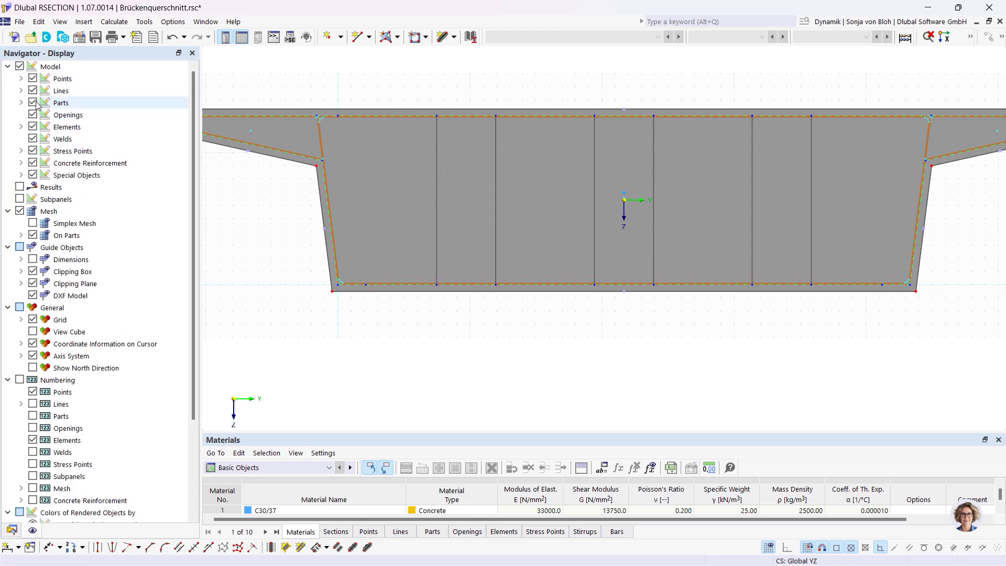
pyautogui.moveTo(838, 214); pyautogui.dragTo(385, 169)
pyautogui.press('Delete')
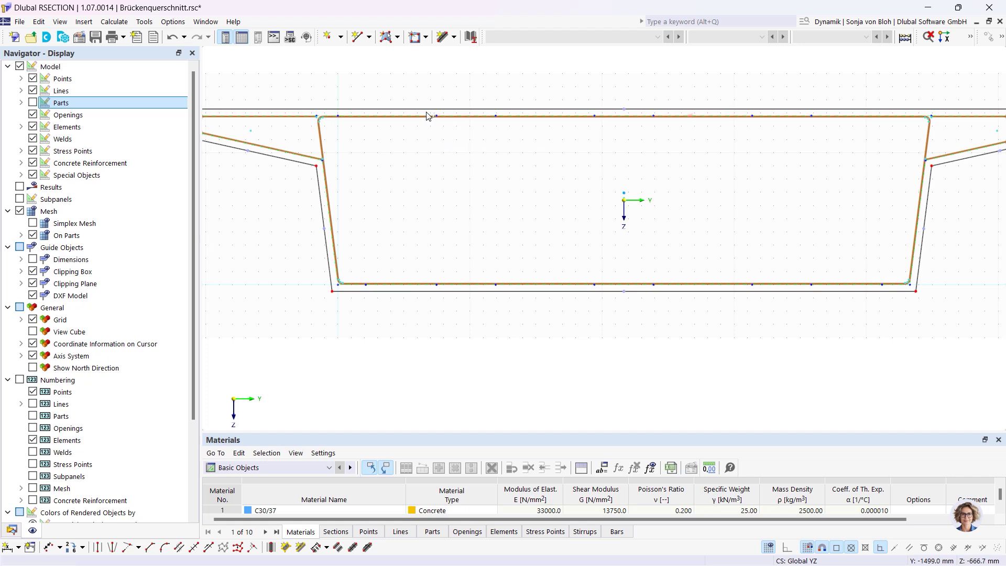
# - Change the point type of points 24-35 on the upper and lower cover lines to On Line
pyautogui.moveTo(426, 115); pyautogui.dragTo(844, 141)
pyautogui.moveTo(419, 272); pyautogui.dragTo(828, 289)
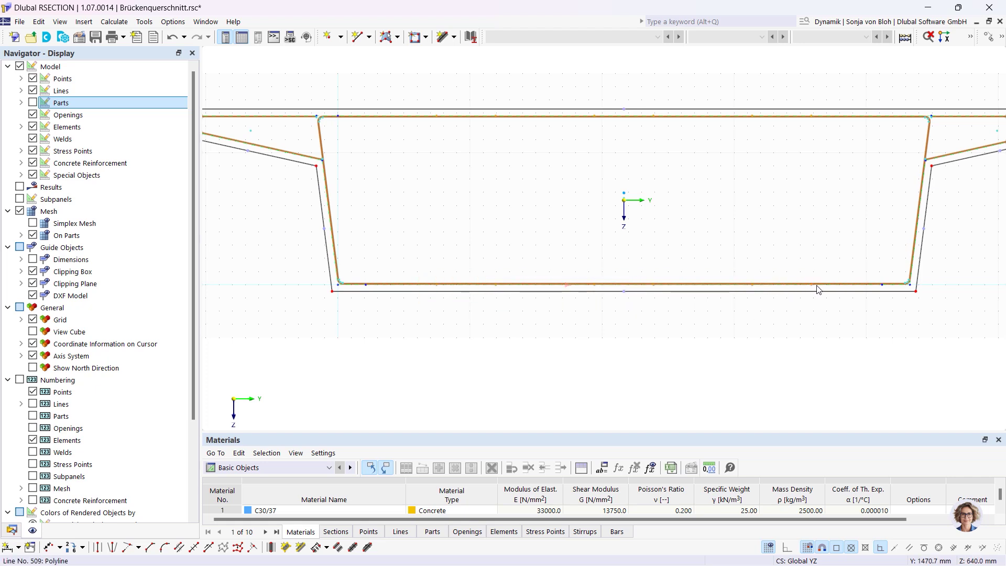
pyautogui.rightClick(816, 290)
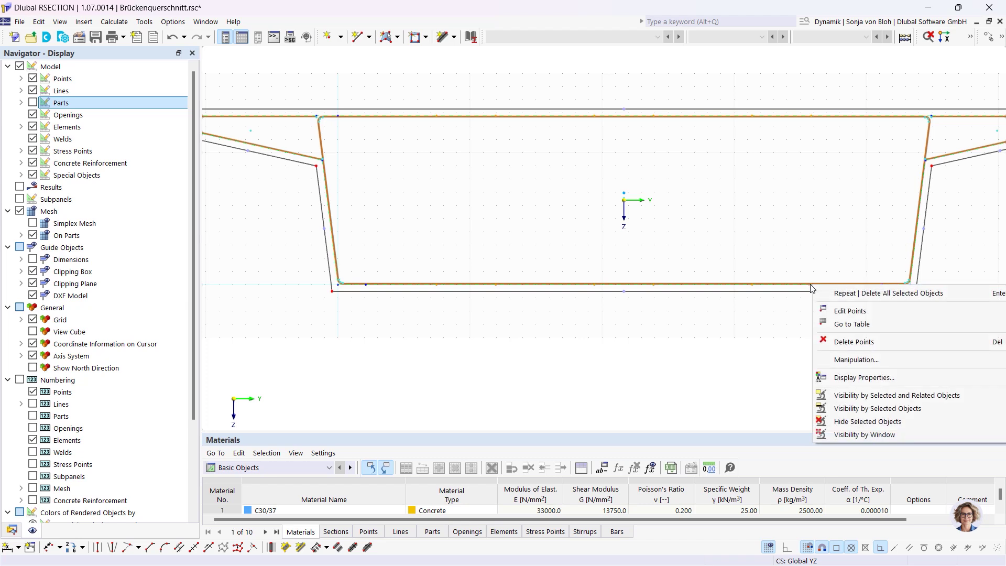
pyautogui.click(839, 312)
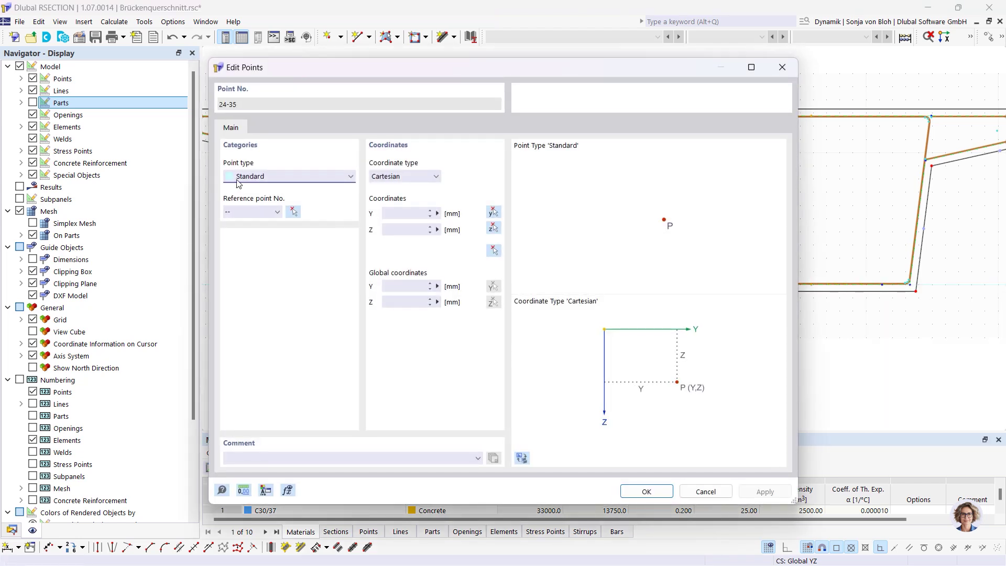
pyautogui.click(325, 178)
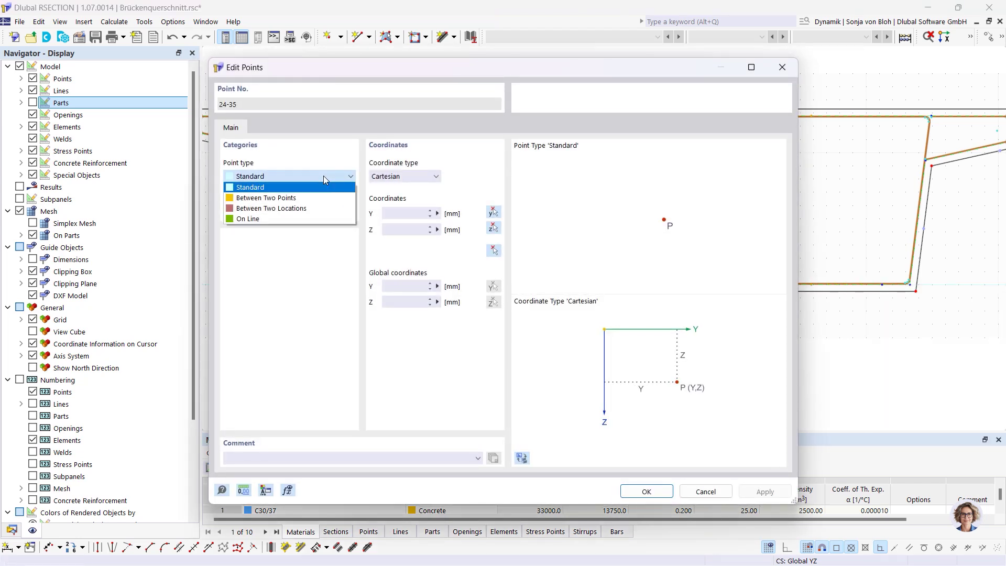
pyautogui.click(272, 217)
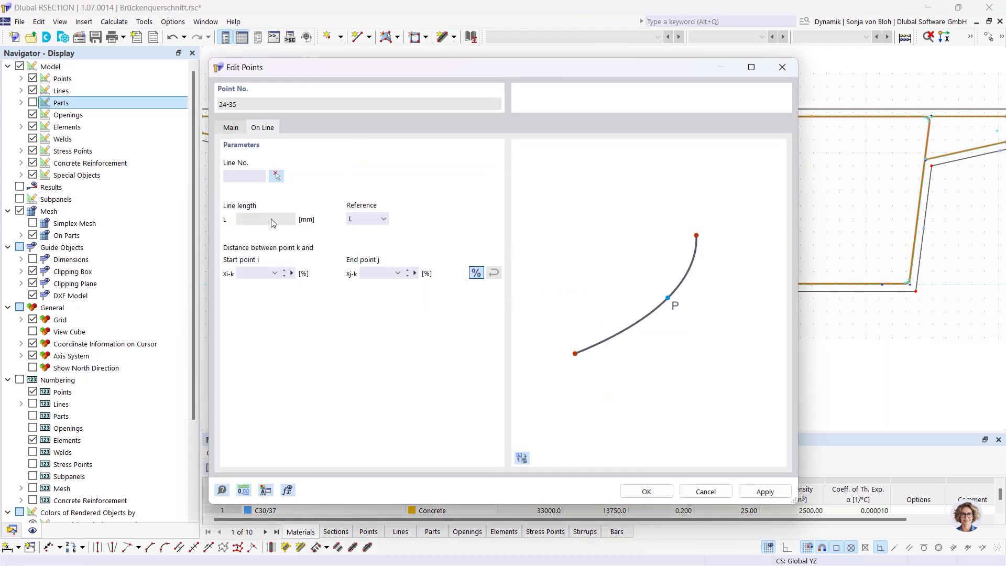
pyautogui.click(643, 491)
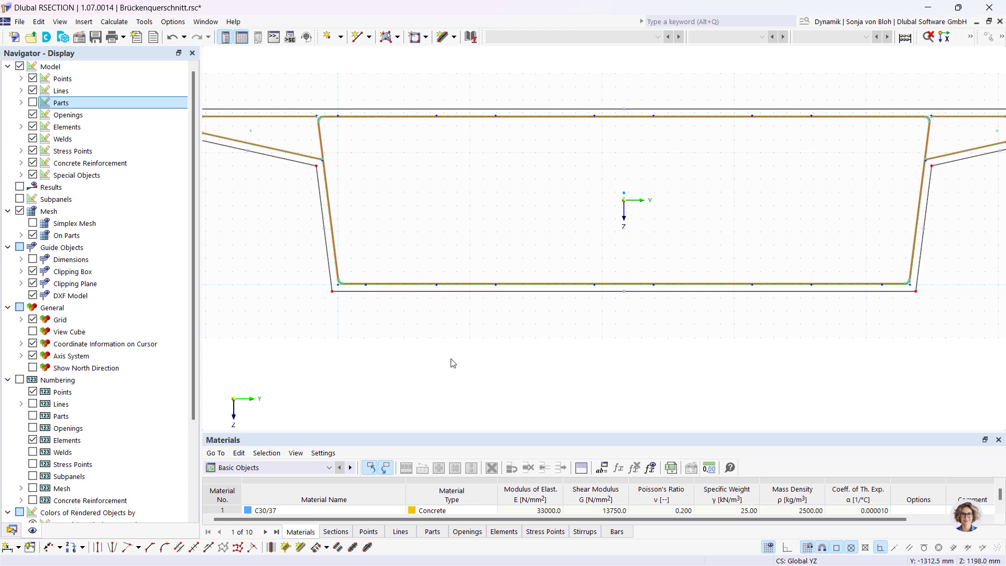
# - Create a 14 mm B500S(B) stirrup through cover points 24, 25, 31, 30 and back to 24
pyautogui.click(12, 531)
pyautogui.rightClick(59, 224)
pyautogui.click(118, 248)
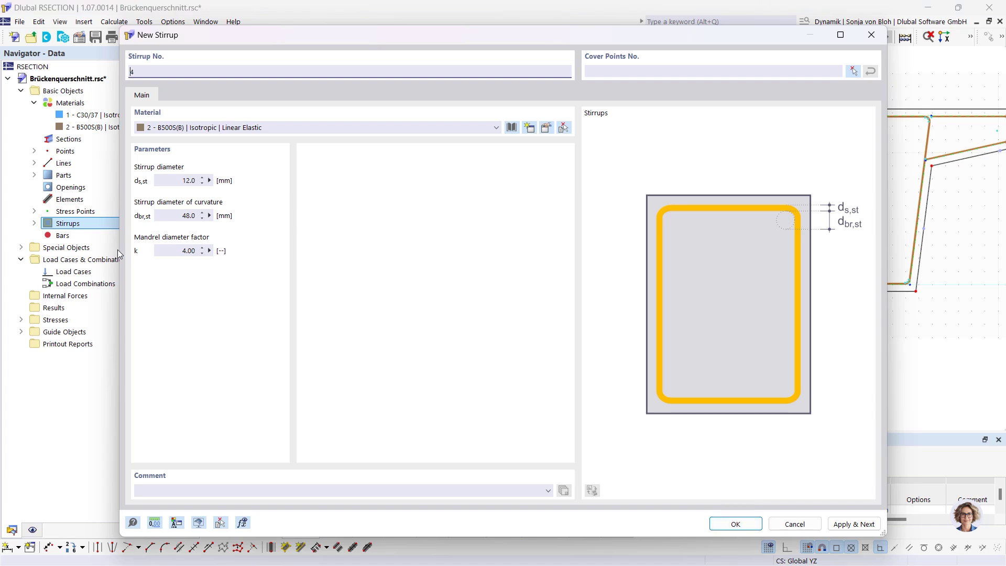
pyautogui.click(173, 181)
pyautogui.write('14')
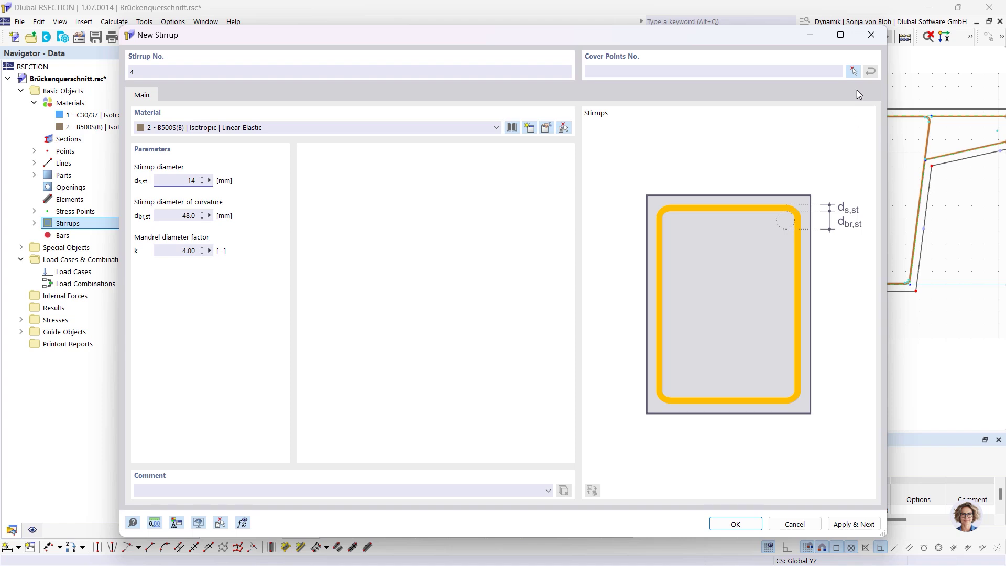
pyautogui.click(853, 70)
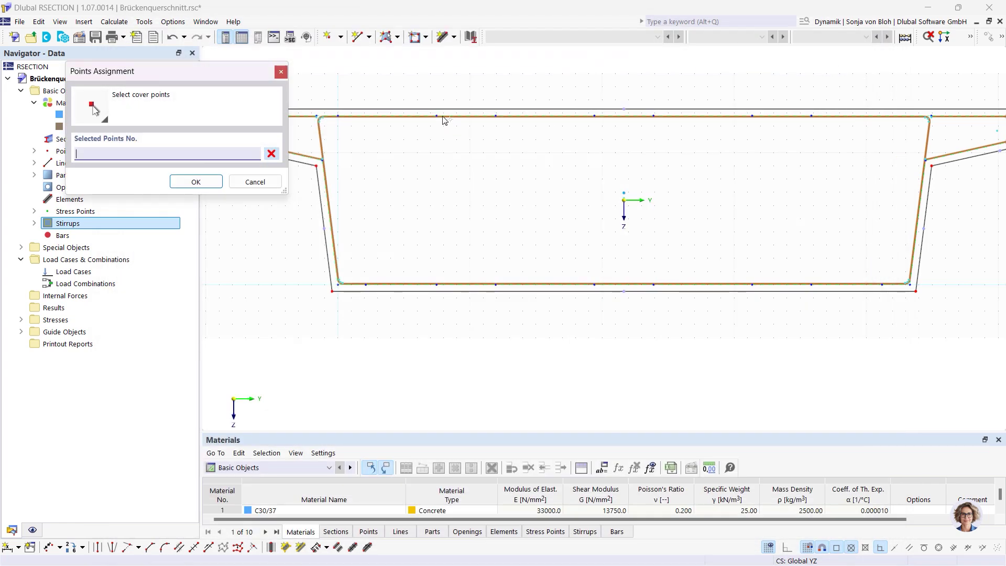
pyautogui.click(437, 116)
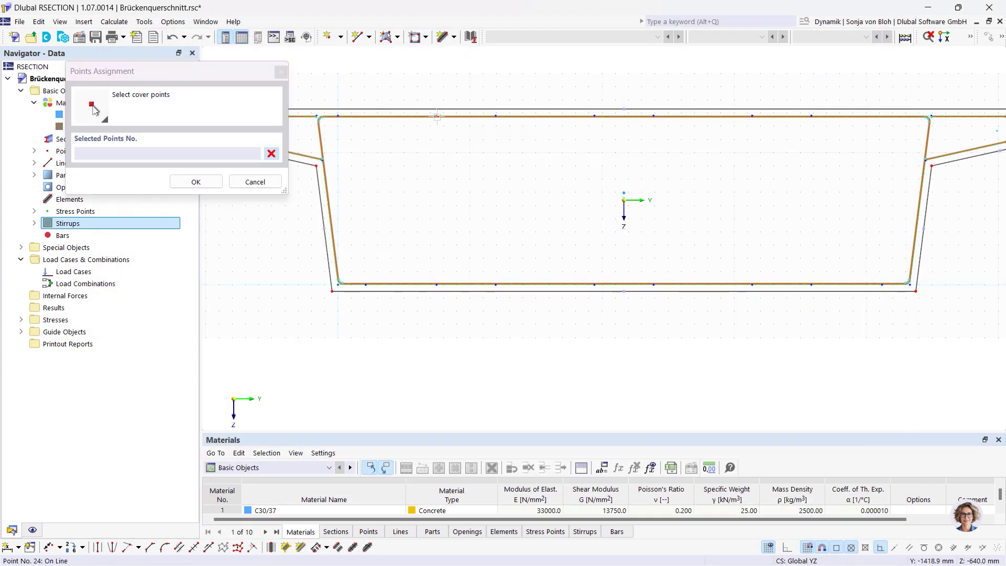
pyautogui.click(497, 116)
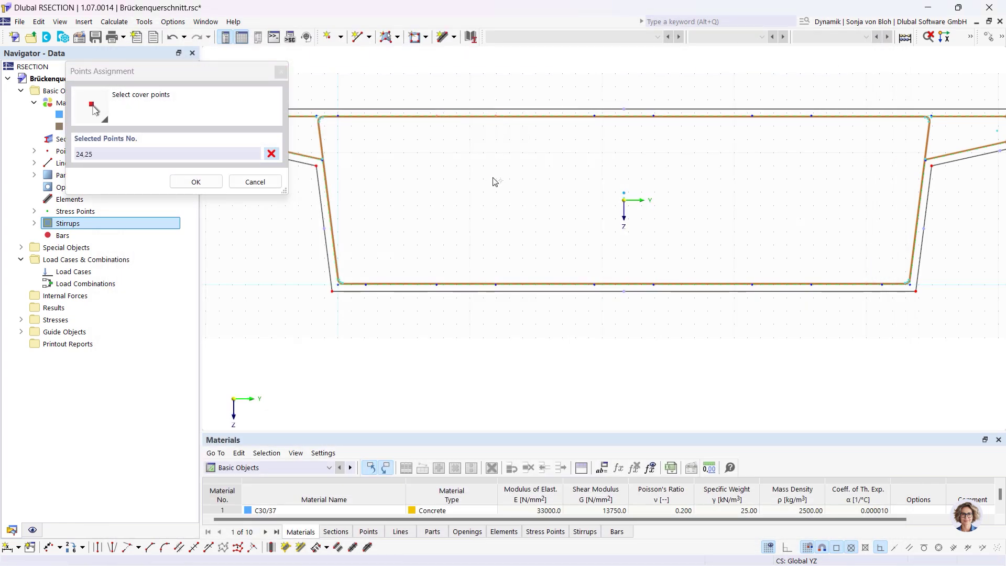
pyautogui.click(494, 284)
pyautogui.click(437, 285)
pyautogui.click(437, 116)
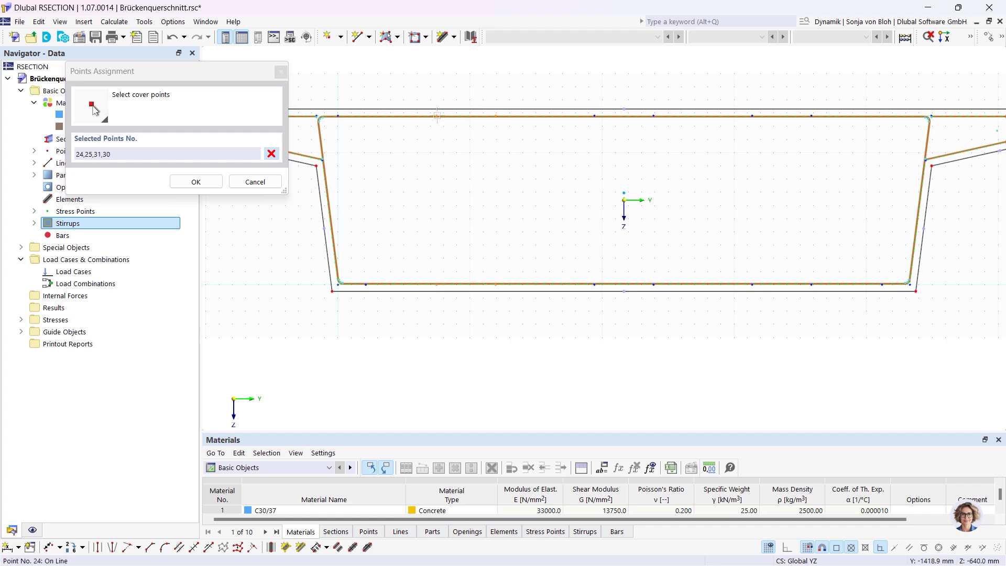
pyautogui.click(196, 181)
pyautogui.click(875, 523)
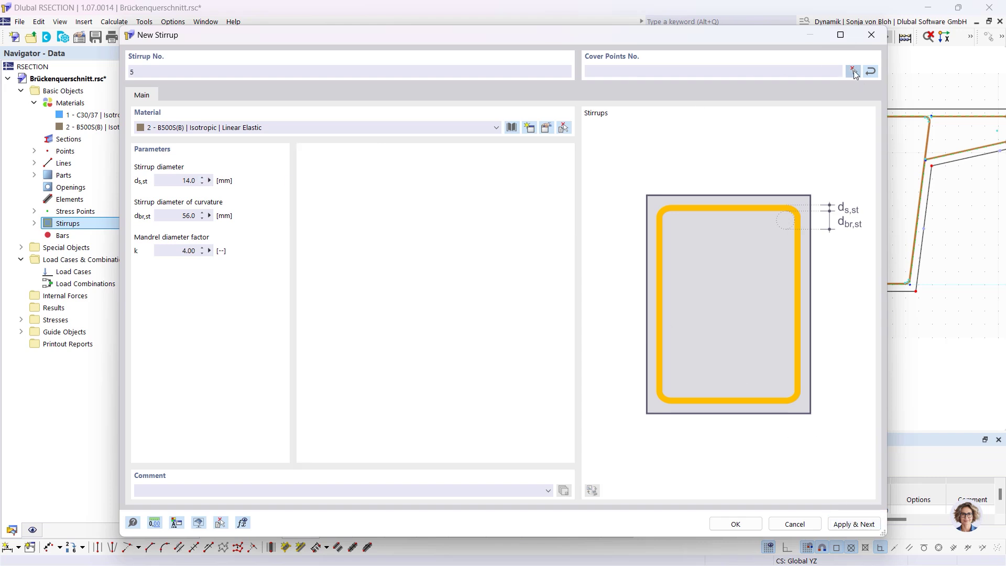
# - Create a second 14 mm stirrup in the middle of the section through cover points 26, 27, 33, 32 and back to 26
pyautogui.click(854, 71)
pyautogui.click(596, 116)
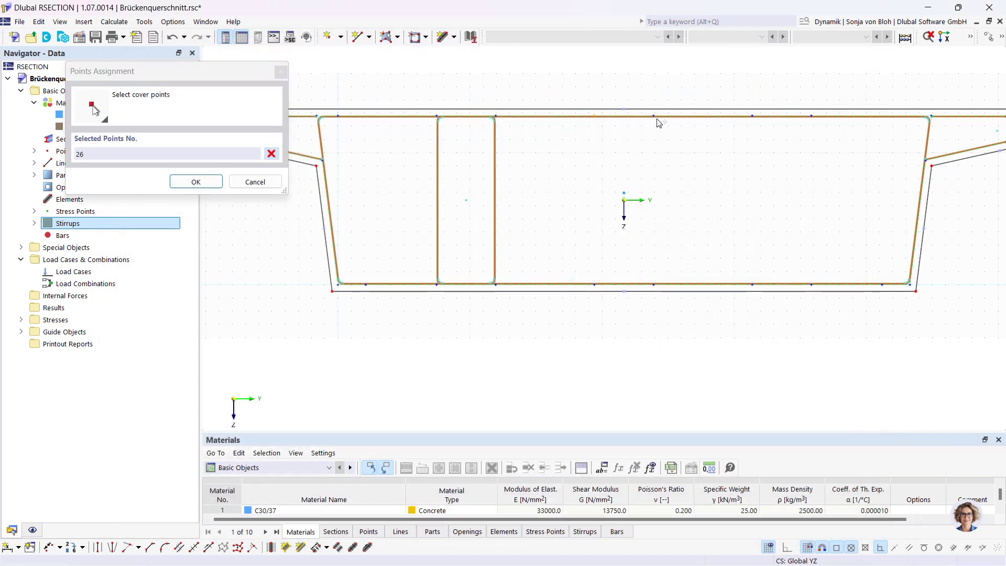
pyautogui.click(654, 116)
pyautogui.click(655, 285)
pyautogui.click(595, 284)
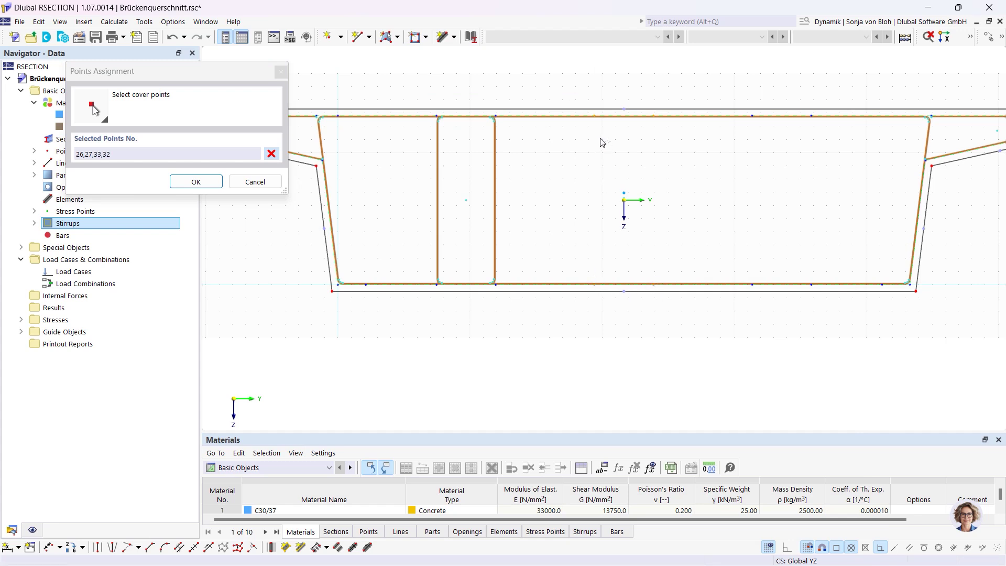
pyautogui.click(596, 116)
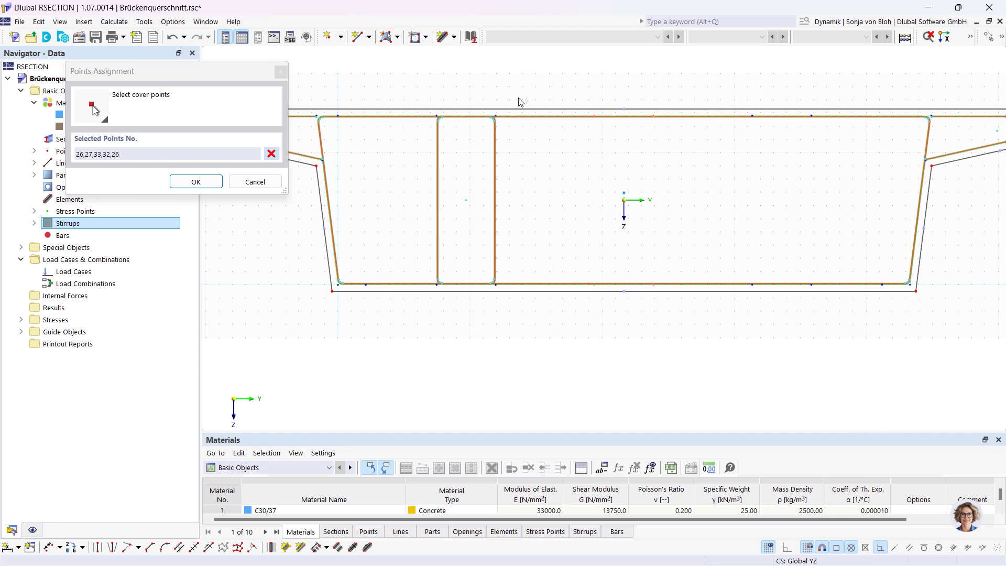
pyautogui.click(203, 181)
pyautogui.click(831, 522)
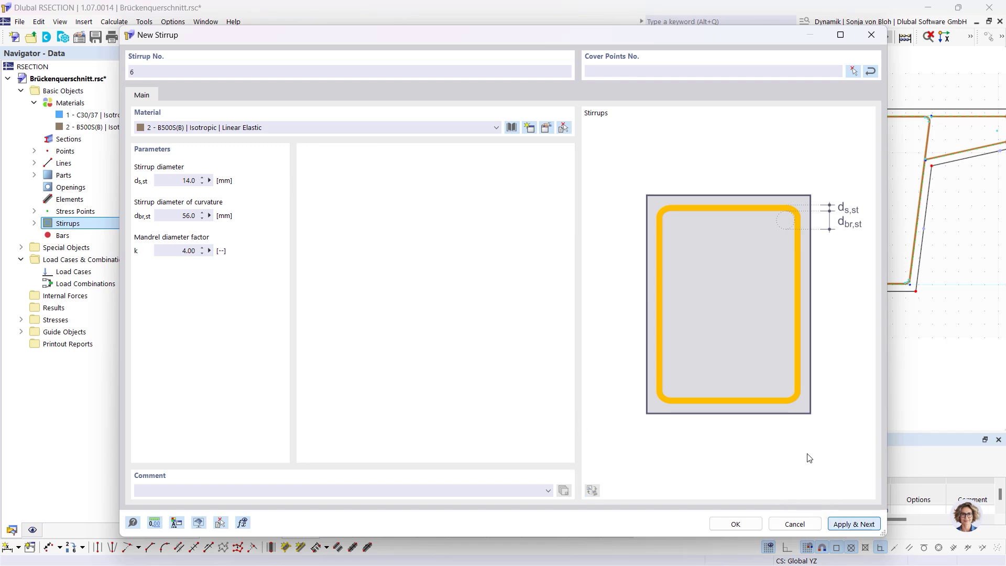
# - Create a third 14 mm stirrup through cover points 28, 29, 35, 34 and back to 28, and finish stirrup entry
pyautogui.click(853, 71)
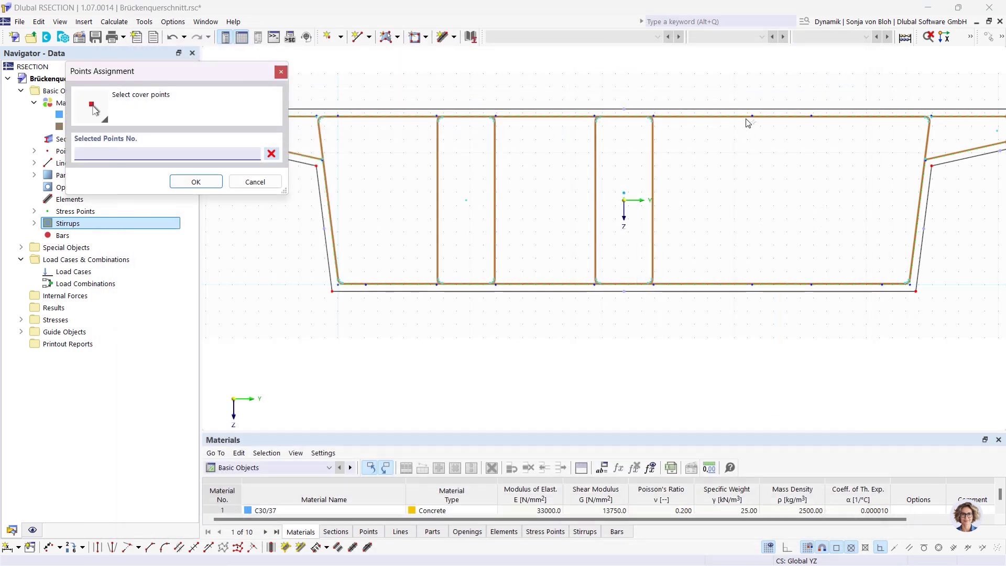
pyautogui.click(753, 116)
pyautogui.click(811, 116)
pyautogui.click(811, 284)
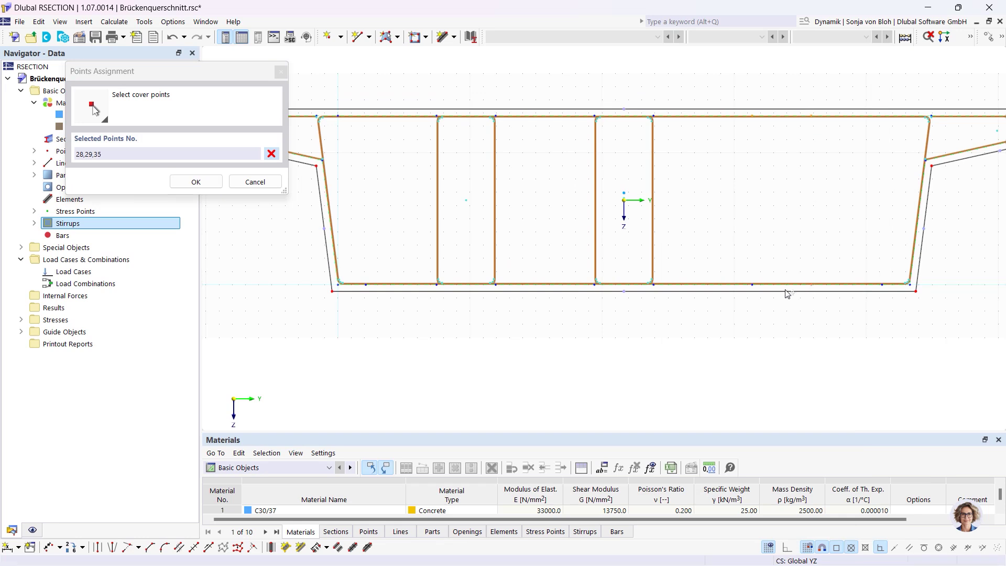
pyautogui.click(753, 284)
pyautogui.click(753, 115)
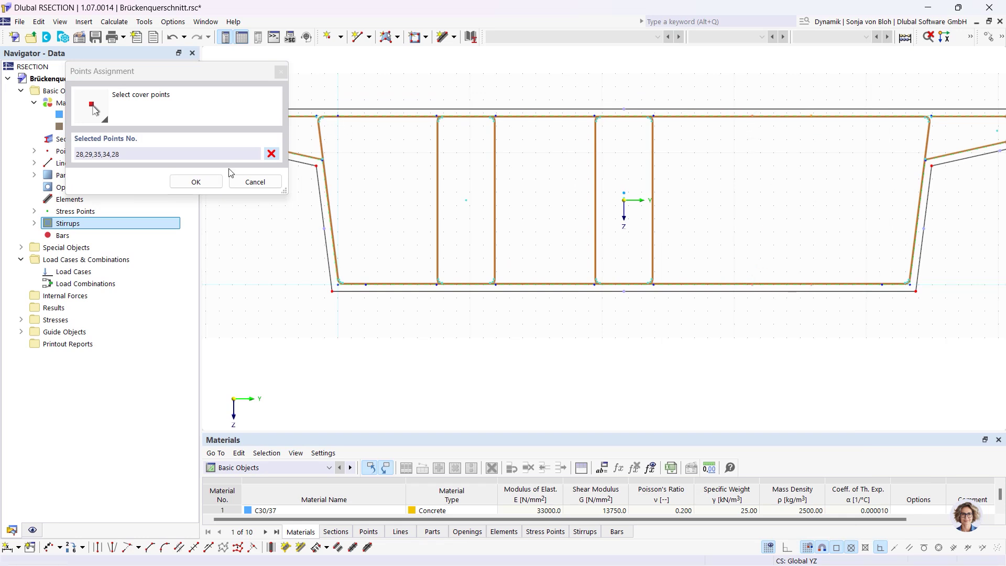
pyautogui.click(197, 182)
pyautogui.click(736, 524)
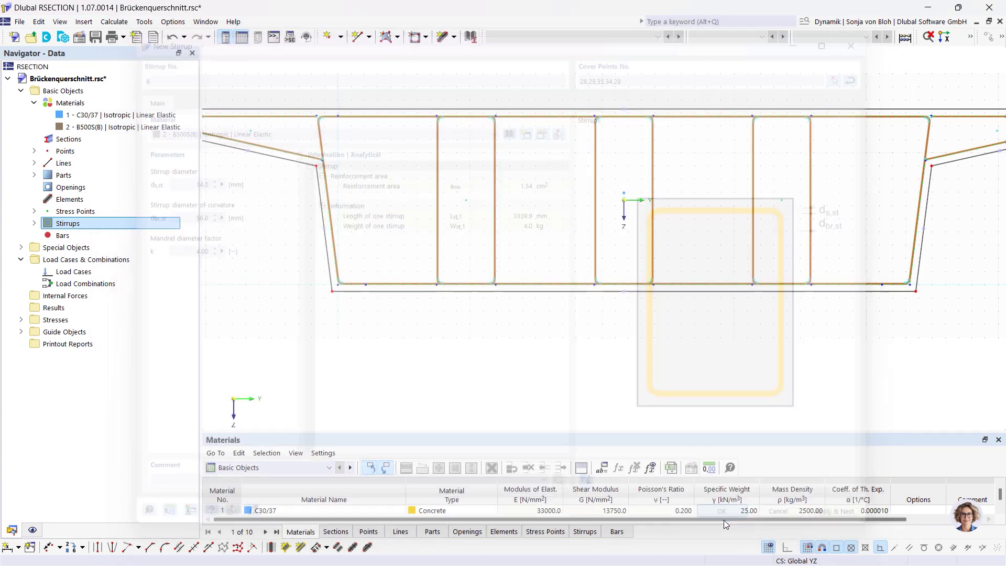
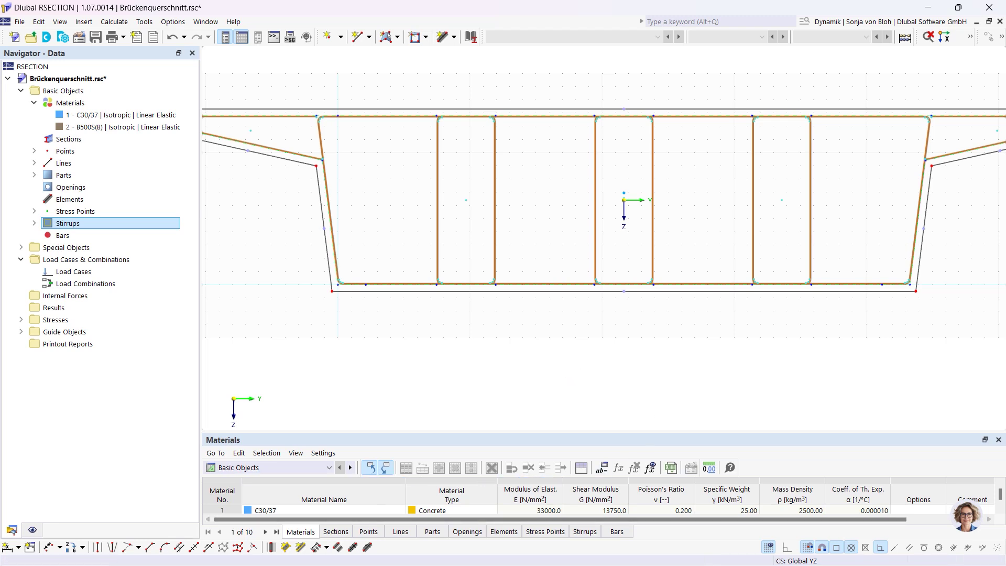
# - Create a Single | Point bar of 28 mm diameter at point 524 in the outer stirrup's lower left corner
pyautogui.rightClick(55, 235)
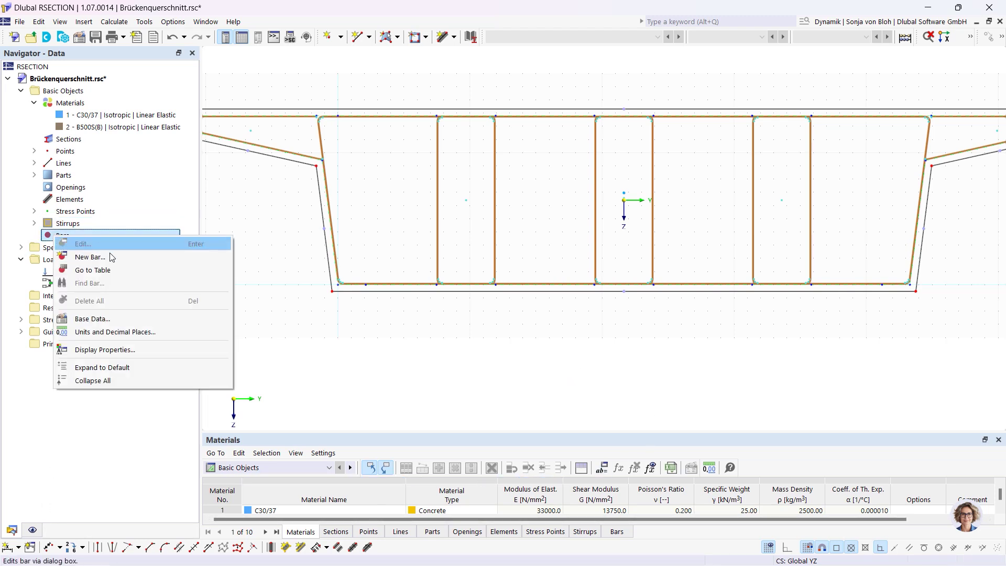
pyautogui.click(111, 260)
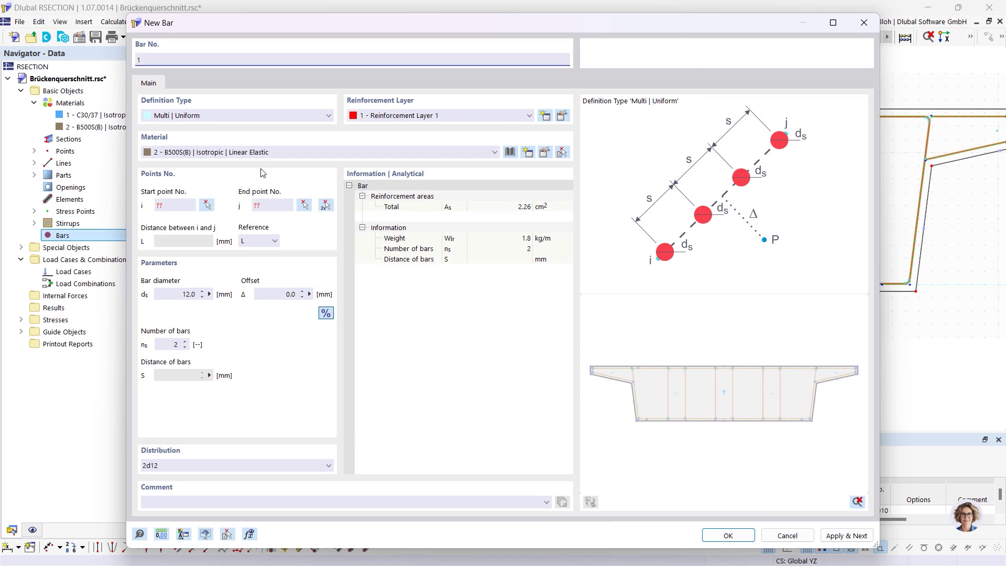
pyautogui.click(227, 117)
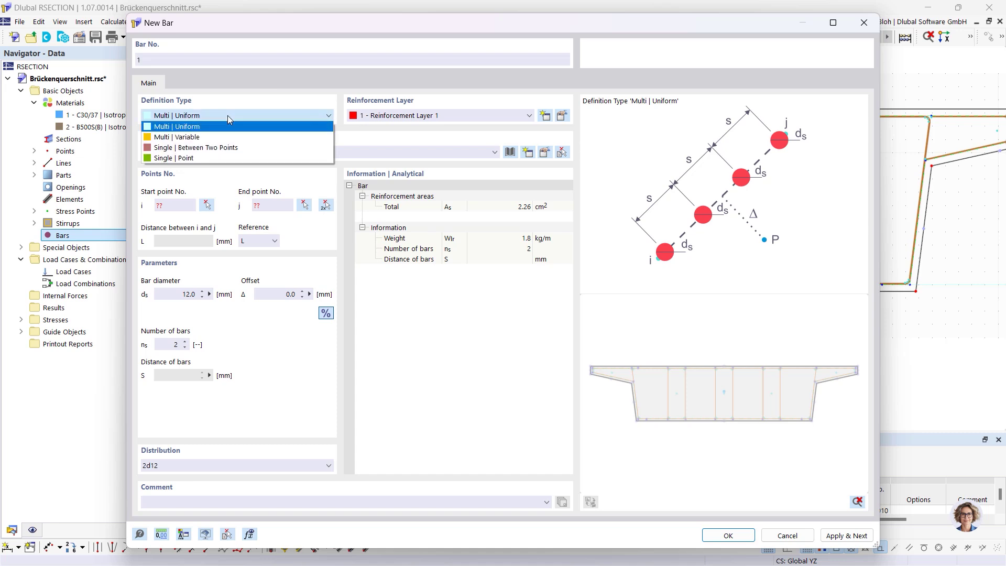
pyautogui.click(188, 162)
pyautogui.click(169, 259)
pyautogui.write('28')
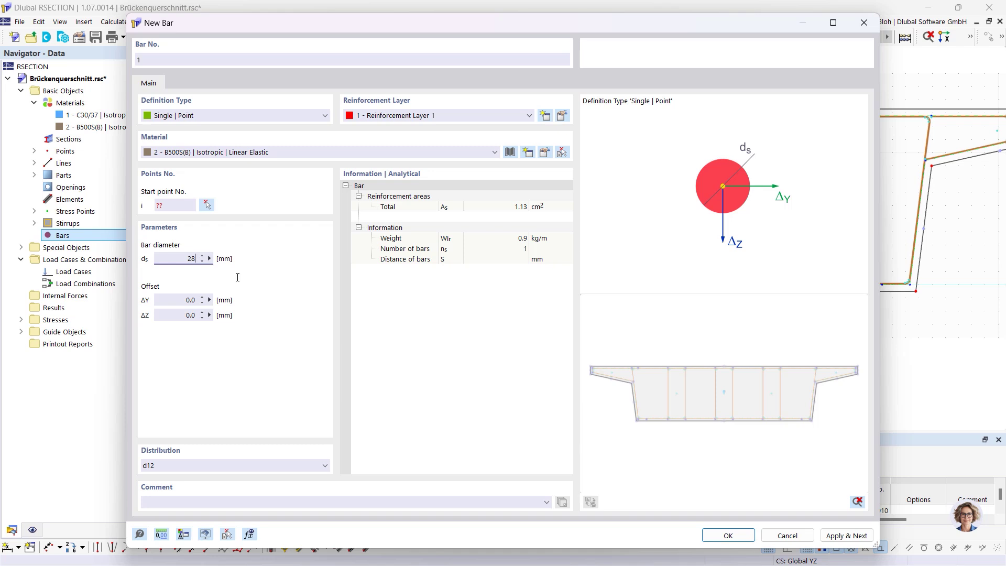
pyautogui.click(206, 205)
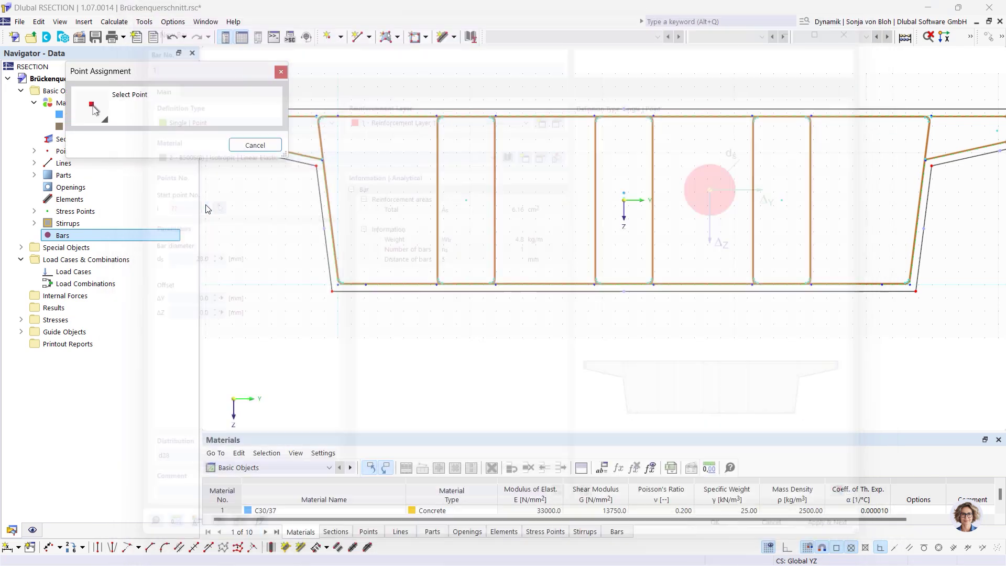
pyautogui.scroll(5, 347, 290)
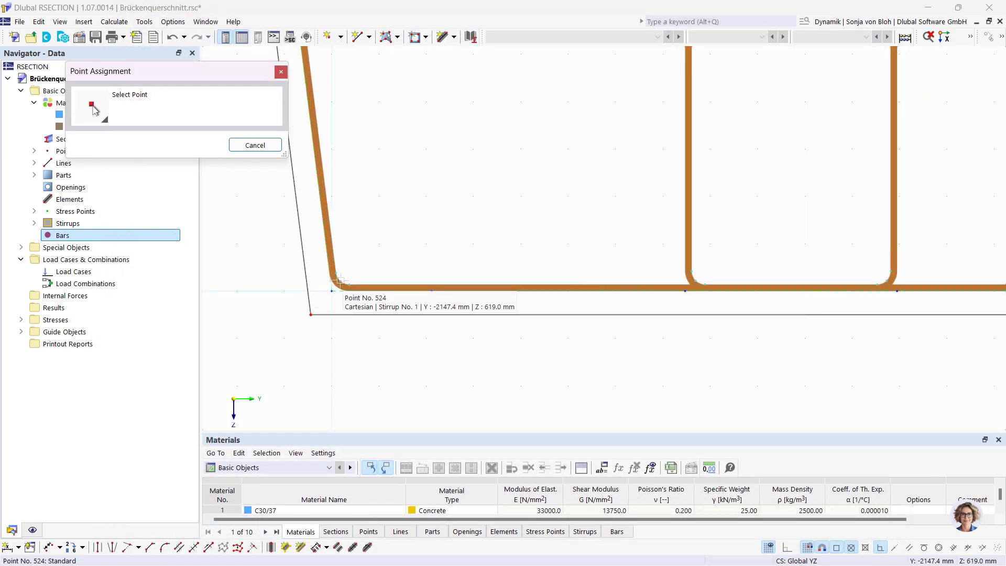
pyautogui.click(347, 289)
pyautogui.click(864, 534)
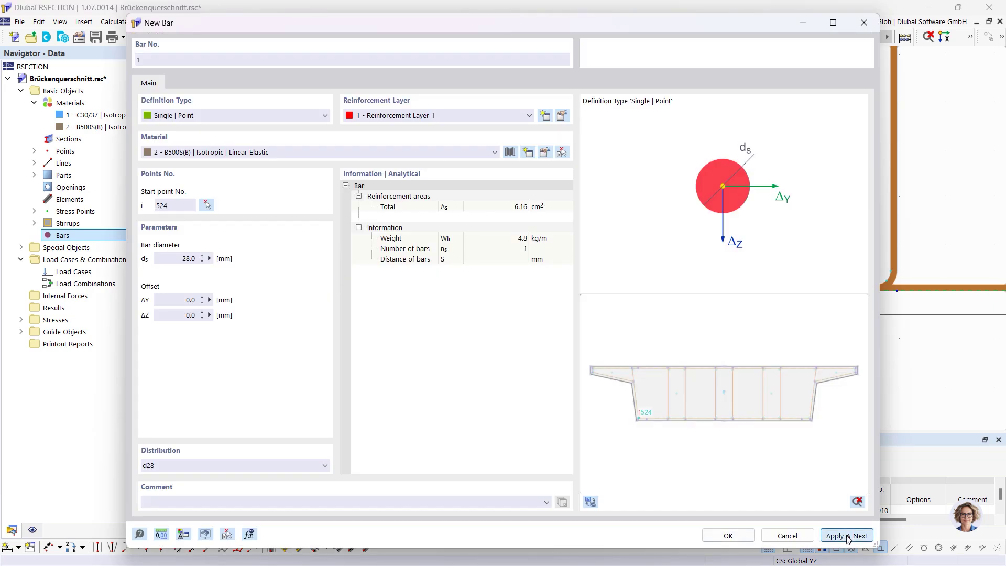
# - Add 28 mm single bars in both lower corners of the left inner stirrup
pyautogui.click(207, 205)
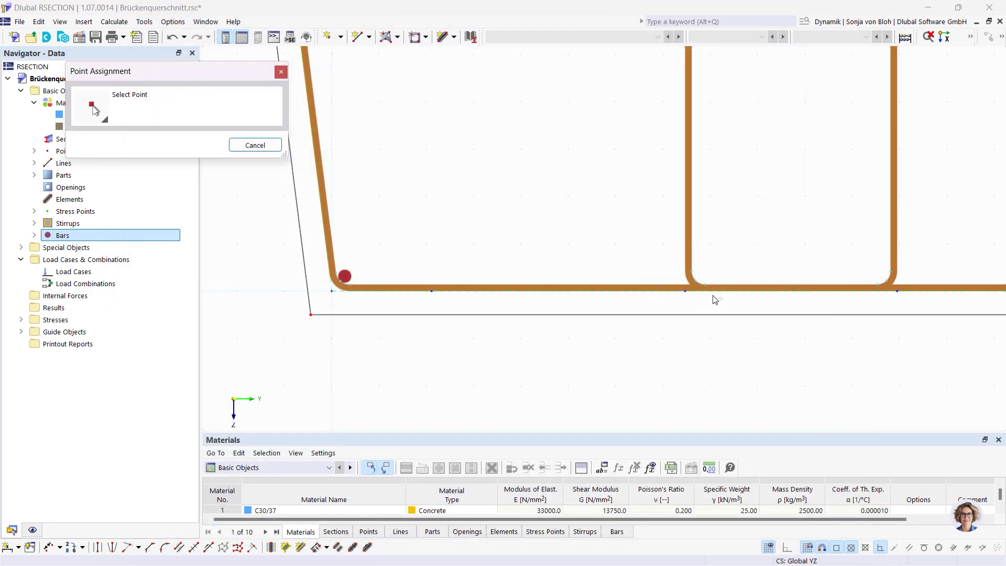
pyautogui.click(695, 280)
pyautogui.click(844, 535)
pyautogui.click(208, 205)
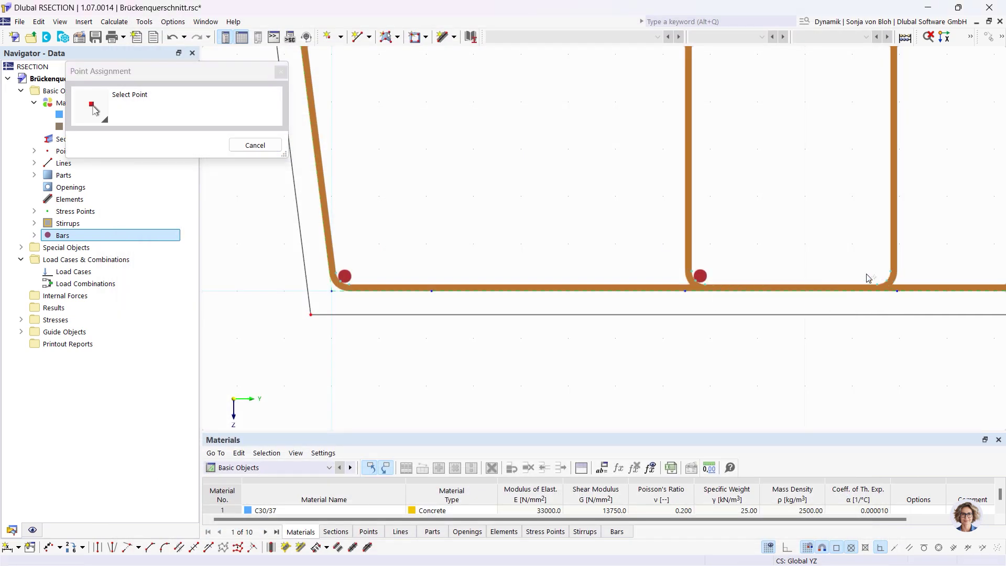
pyautogui.click(888, 277)
pyautogui.click(845, 536)
# - Add 28 mm Single | Point bars in both lower corners of the middle inner stirrup
pyautogui.click(207, 205)
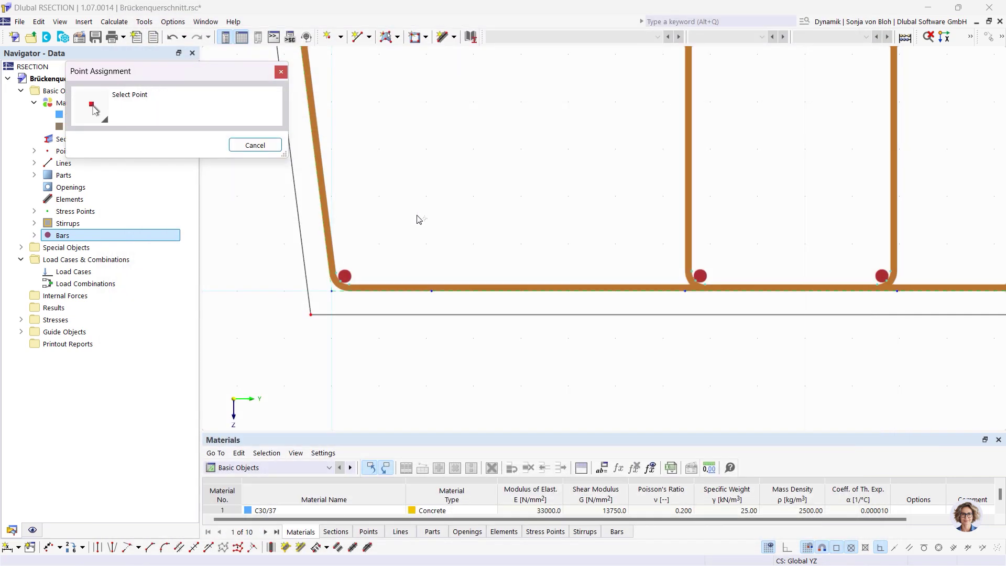
pyautogui.scroll(-3, 420, 234)
pyautogui.scroll(4, 863, 260)
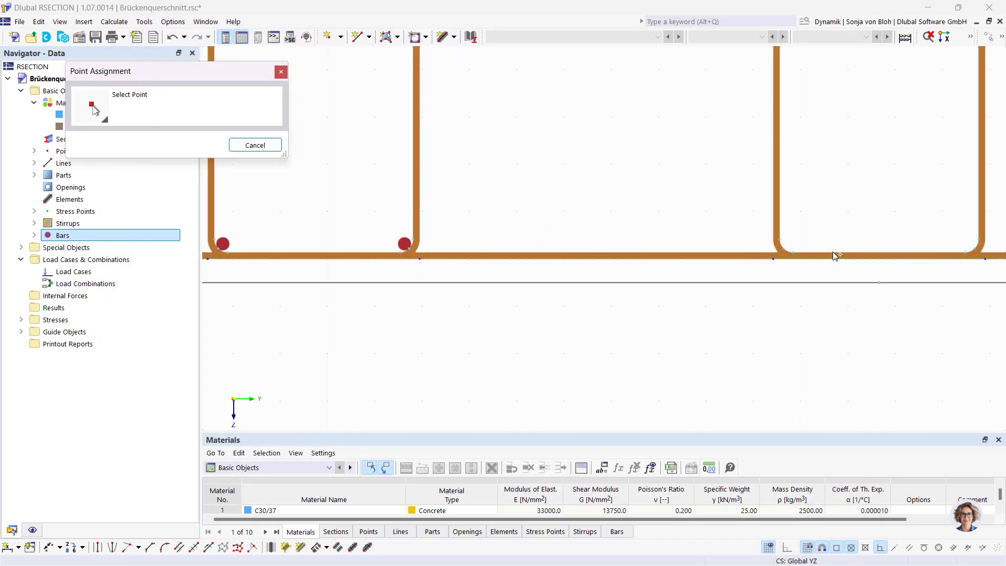
pyautogui.click(771, 251)
pyautogui.click(845, 536)
pyautogui.click(207, 205)
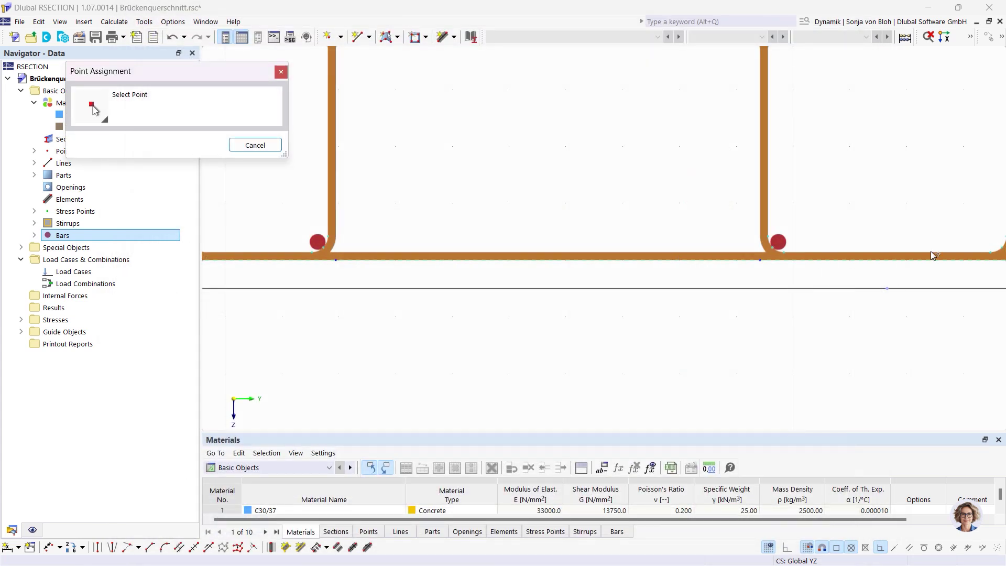
pyautogui.click(1001, 250)
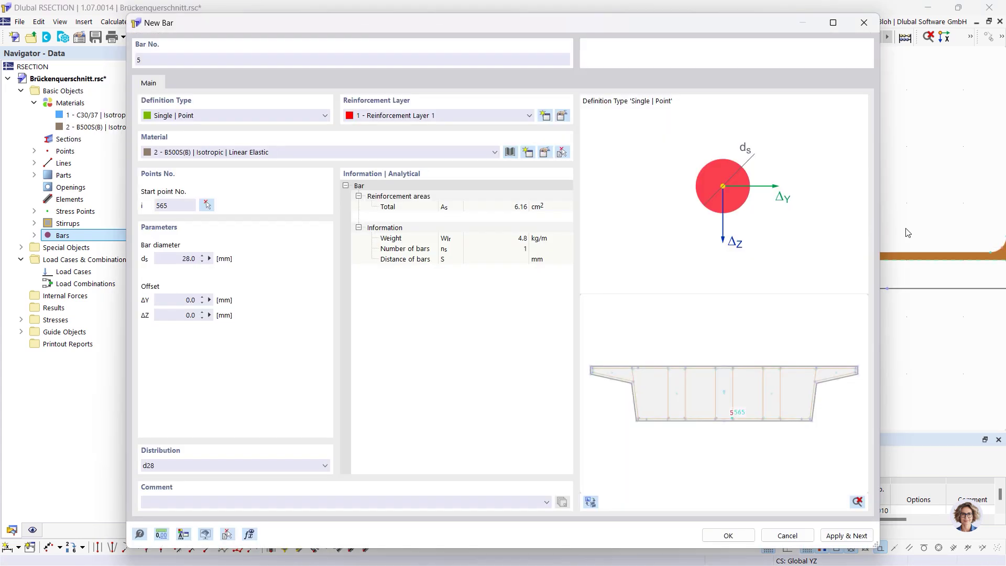
pyautogui.click(845, 535)
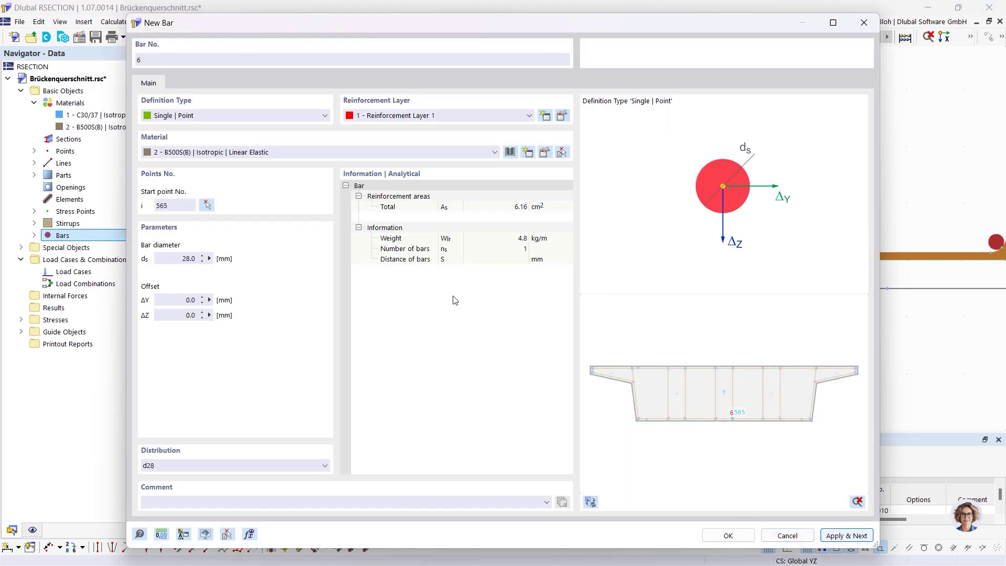
# - Add 28 mm single bars at points 581 and 578 in the lower corners of the right inner stirrup
pyautogui.click(207, 206)
pyautogui.scroll(-3, 332, 212)
pyautogui.moveTo(909, 321); pyautogui.dragTo(474, 394, button='middle')
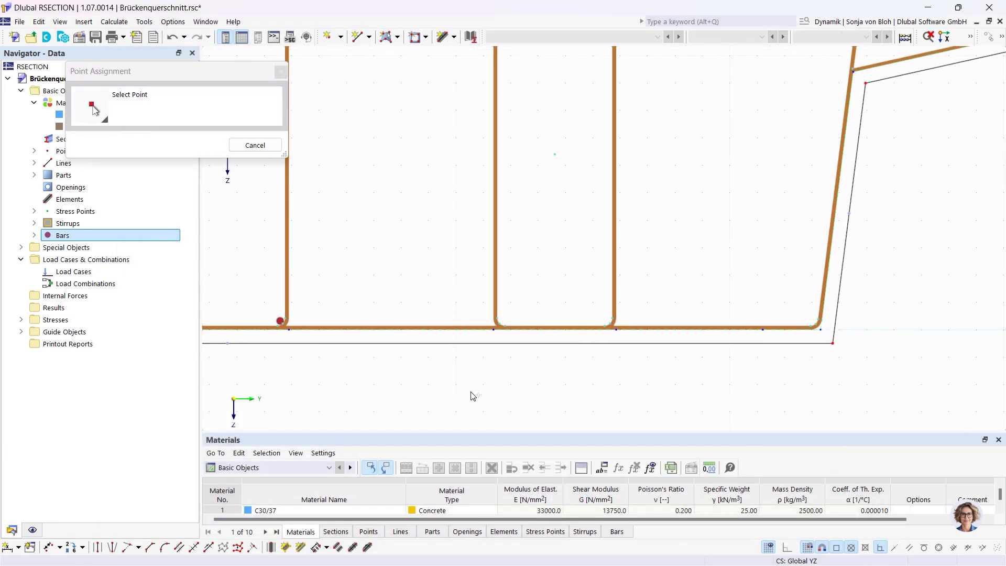
pyautogui.click(497, 322)
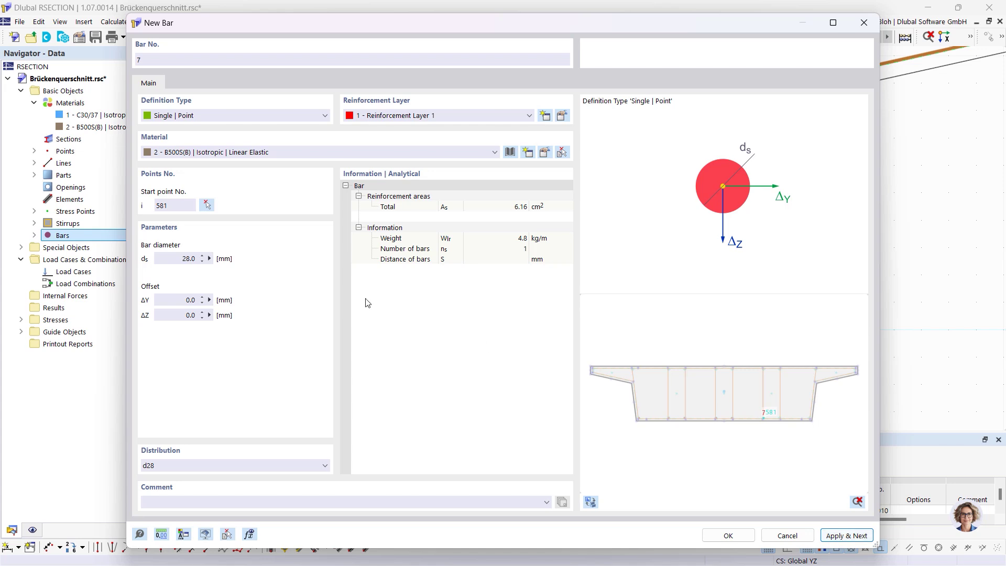
pyautogui.click(206, 205)
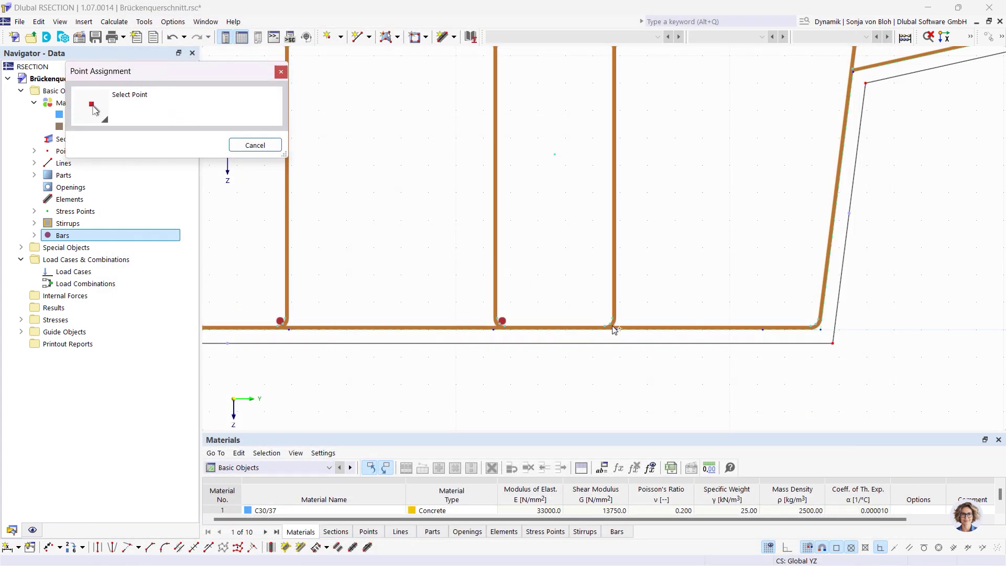
pyautogui.click(607, 326)
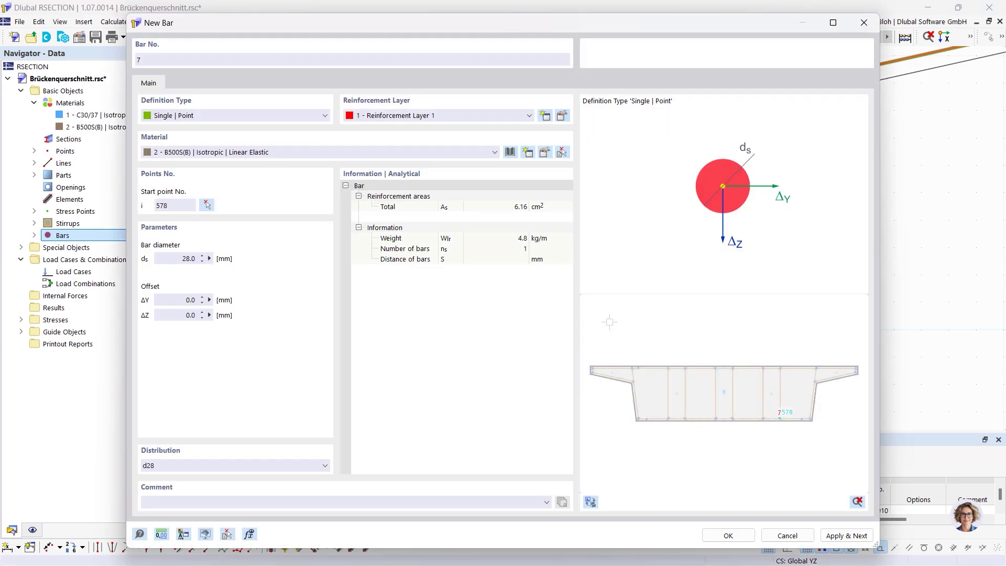
pyautogui.click(834, 535)
# - Add a 28 mm single bar at point 521 in the outer stirrup's lower right corner
pyautogui.click(207, 205)
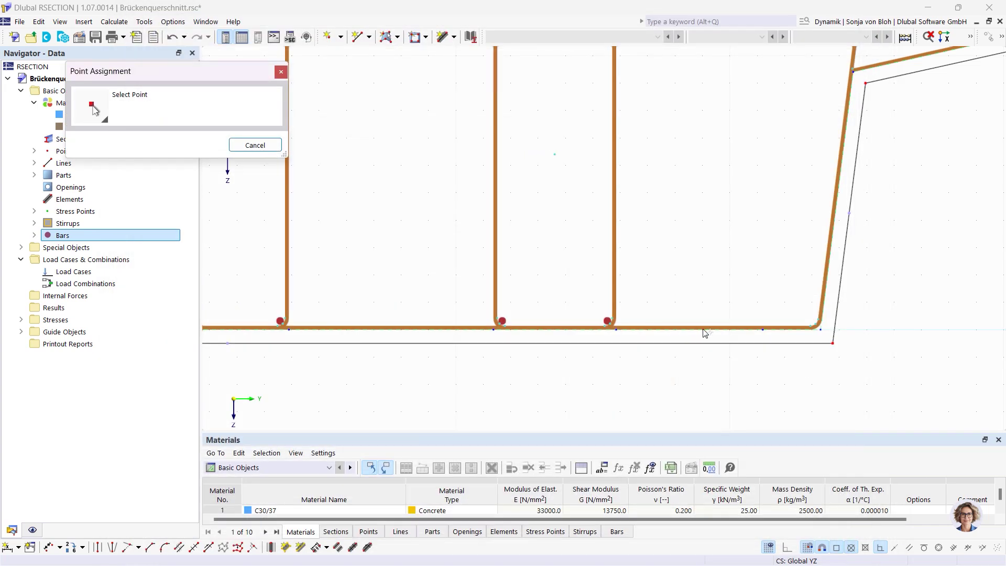
pyautogui.click(821, 329)
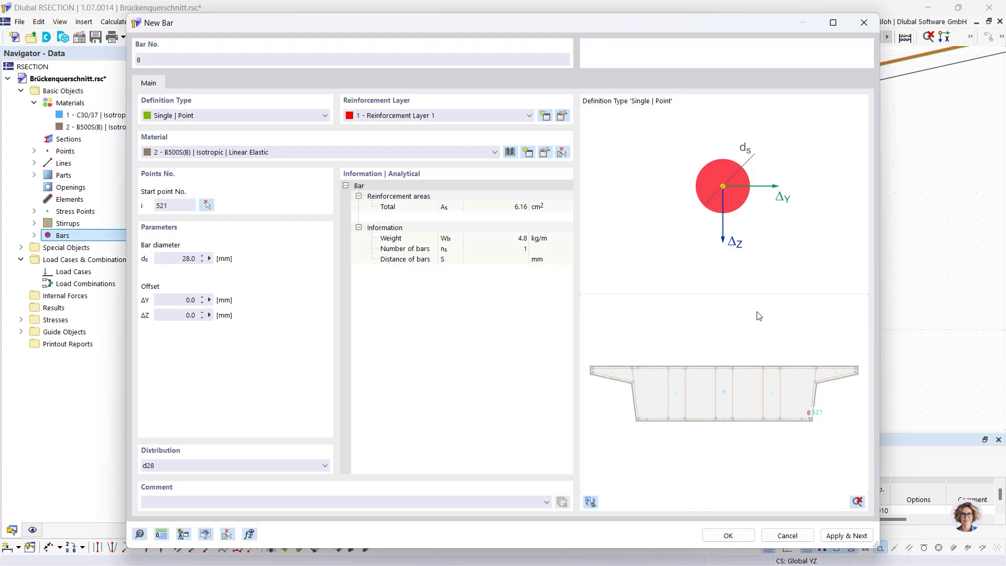
pyautogui.click(845, 536)
# - Define the next reinforcement as Multi | Variable with 9 bars, 75 mm axial spacing and a 76 mm start distance
pyautogui.click(235, 116)
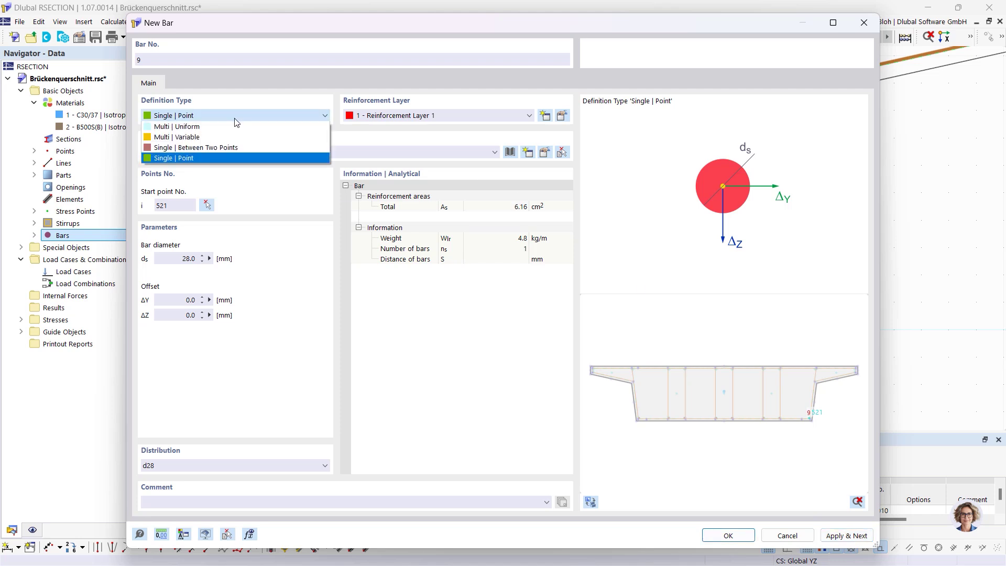
pyautogui.click(204, 137)
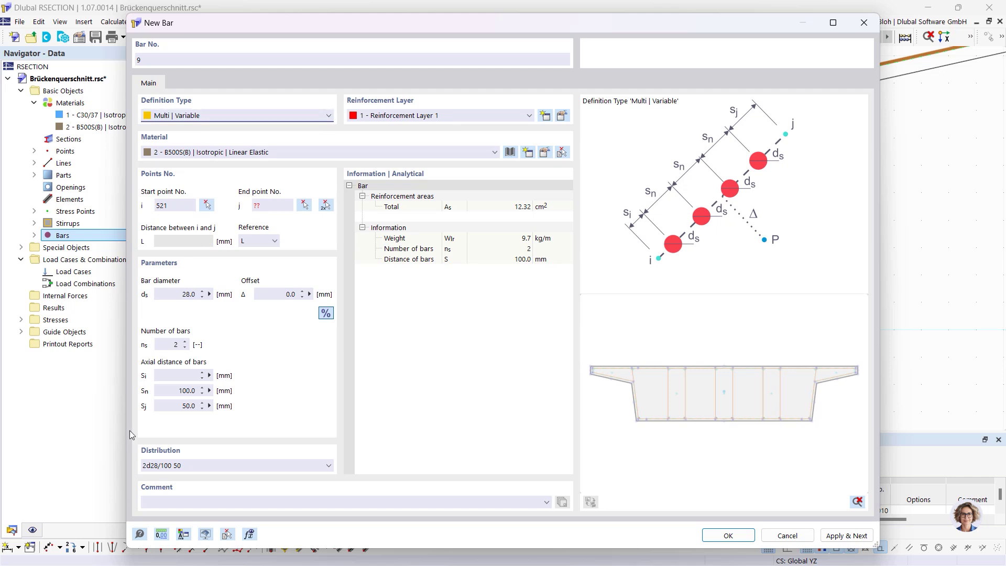
pyautogui.doubleClick(175, 344)
pyautogui.doubleClick(179, 391)
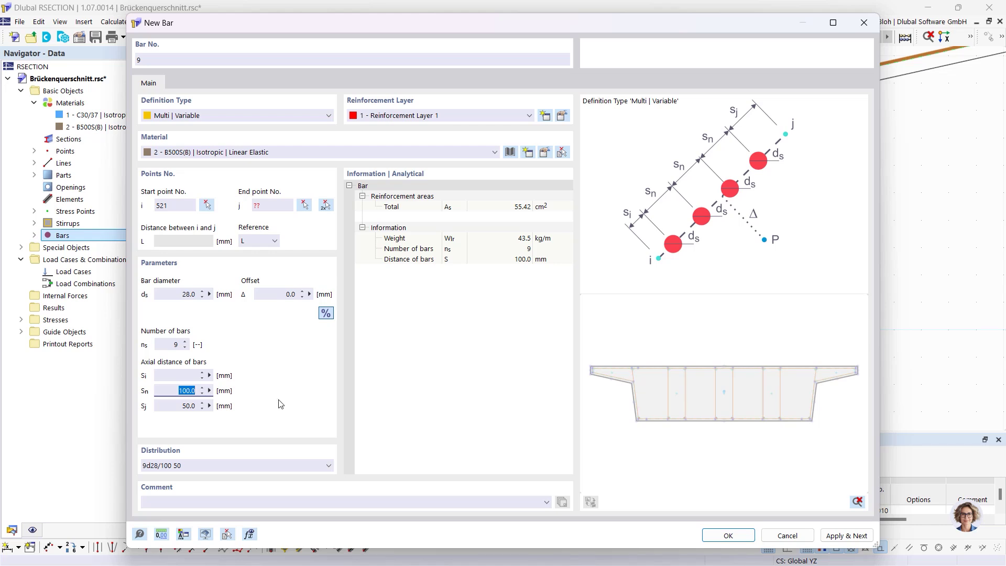
pyautogui.write('75')
pyautogui.click(174, 376)
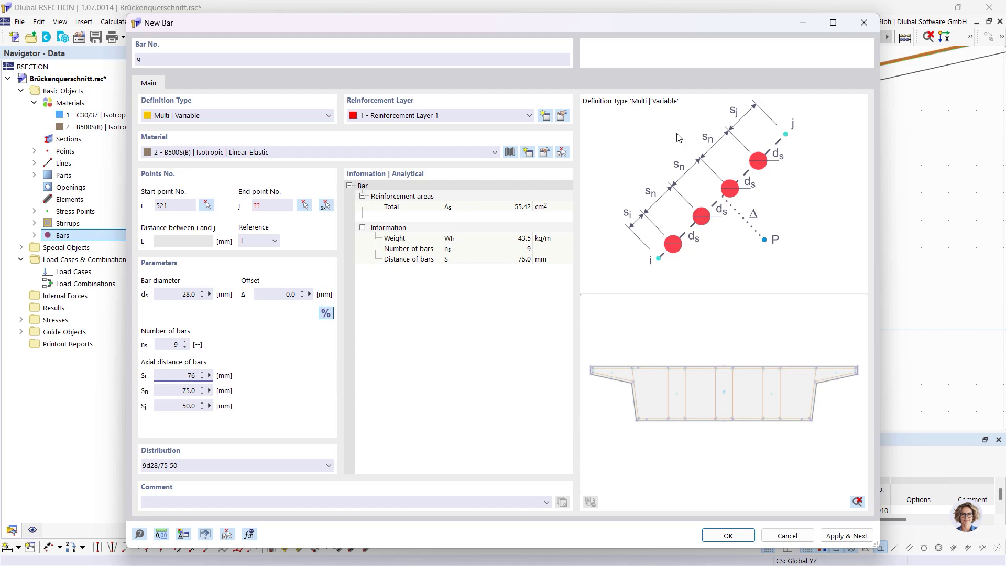
# - Place the bar row along the bottom between points 579 and 522, from the right inner stirrup to the outer stirrup's corner
pyautogui.click(326, 205)
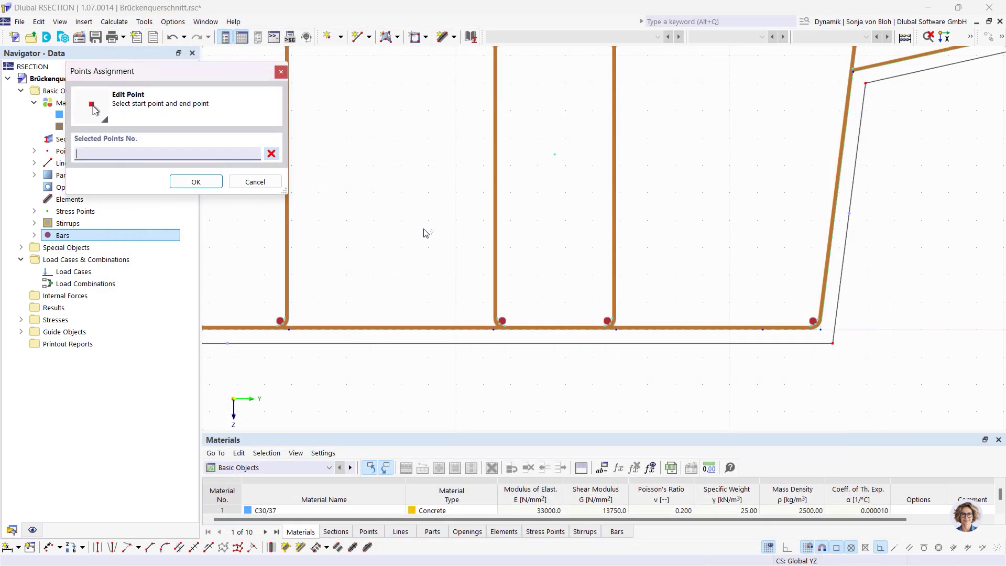
pyautogui.scroll(2, 621, 336)
pyautogui.click(608, 330)
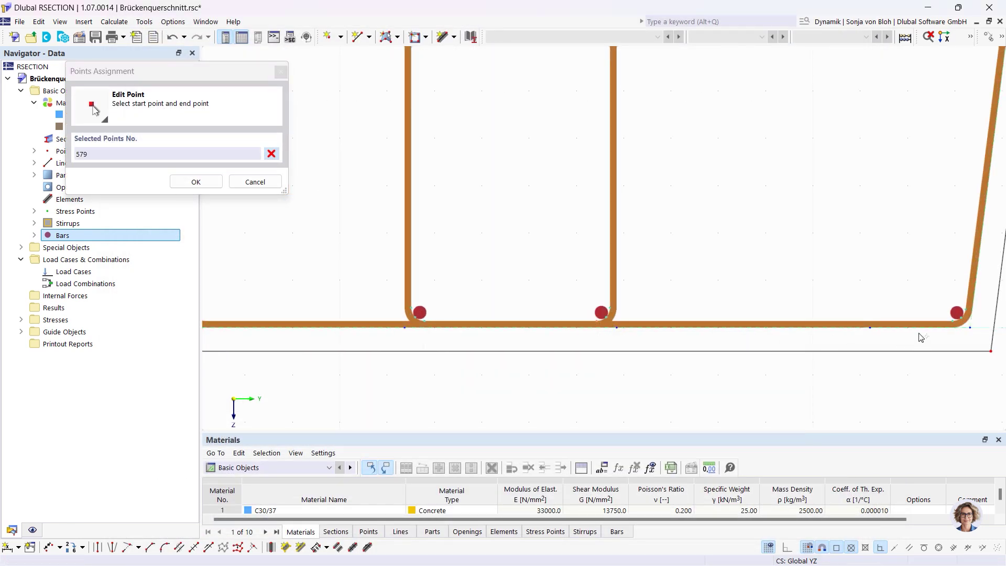
pyautogui.click(954, 324)
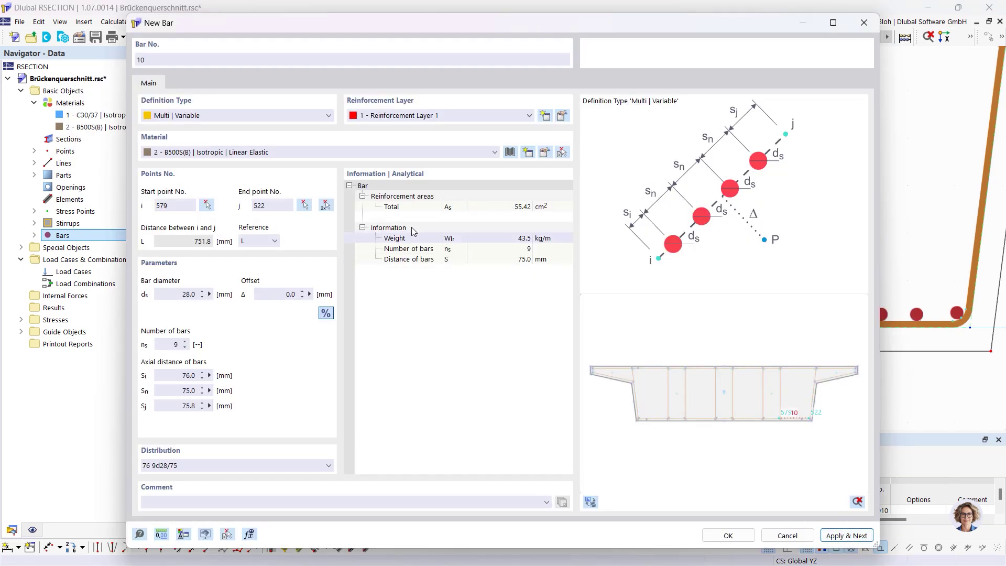
# - Place another row of nine 28 mm bars along the bottom, starting at point 523 by the outer stirrup's lower left corner
pyautogui.click(325, 207)
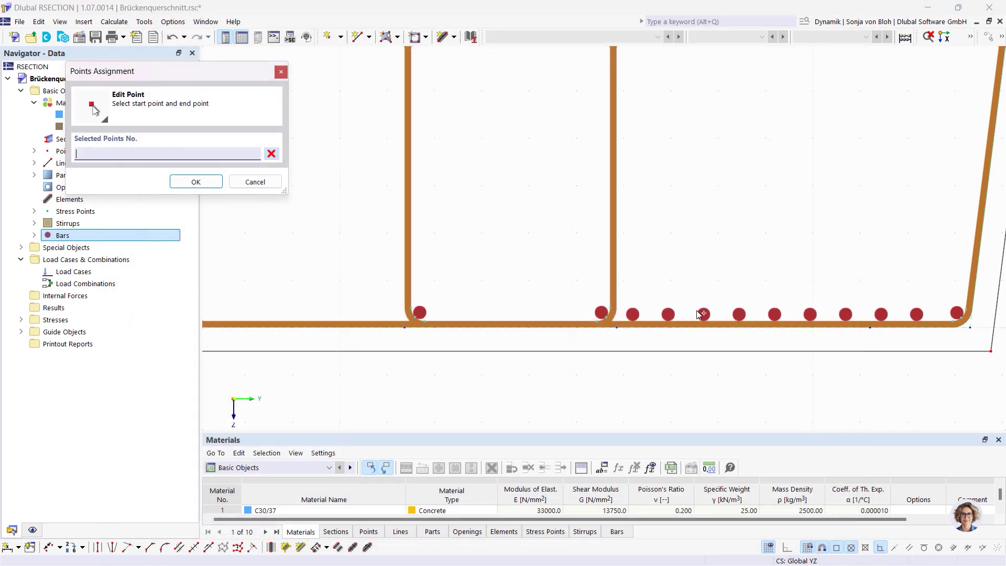
pyautogui.scroll(-4, 365, 319)
pyautogui.scroll(5, 366, 318)
pyautogui.scroll(1, 365, 319)
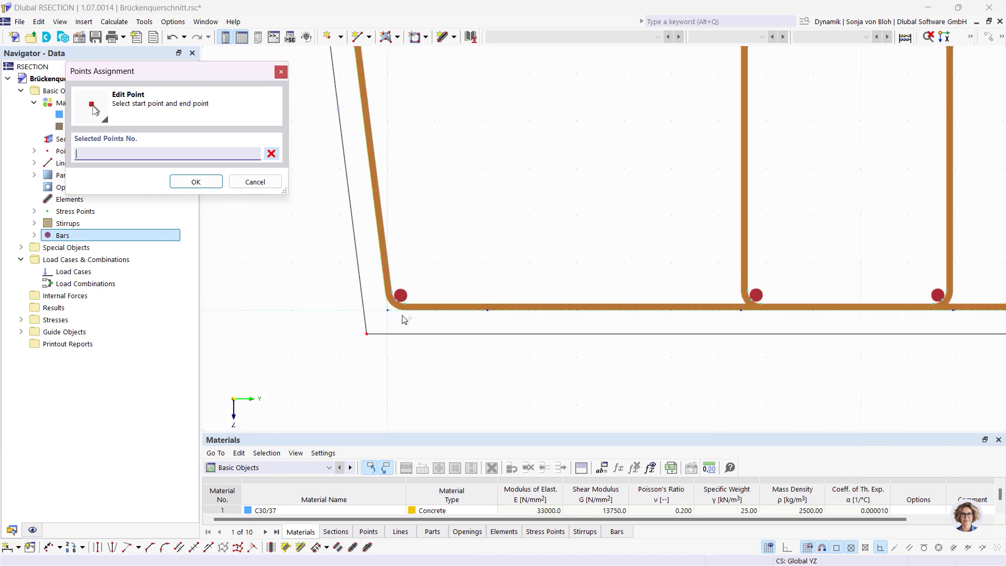
pyautogui.scroll(1, 404, 317)
pyautogui.click(408, 299)
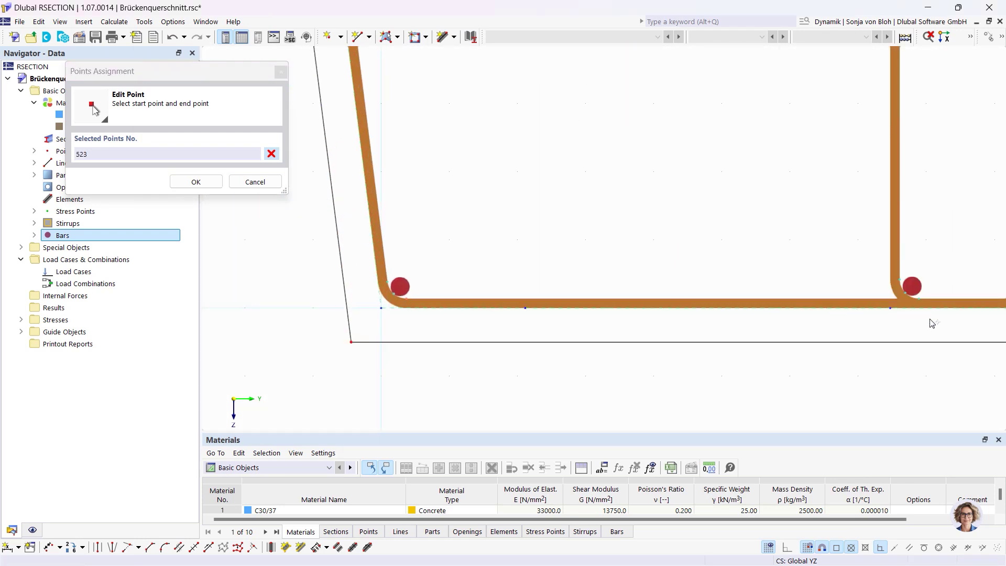
# - Assign point 554 at the first inner stirrup's lower corner as end point and create the row of nine 28 mm bars
pyautogui.click(904, 303)
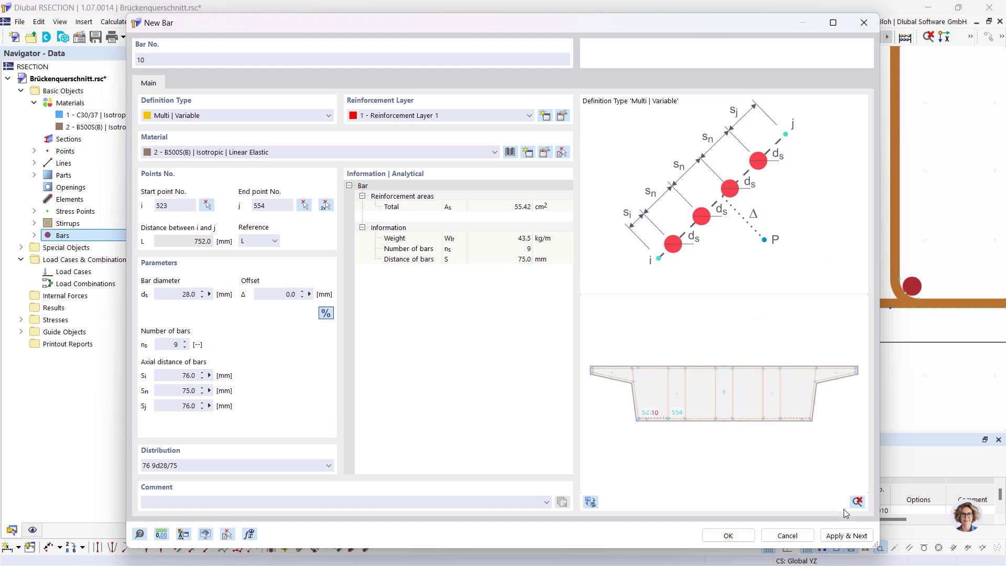
pyautogui.click(846, 535)
# - Create a row of 4 bars with a 69.5 mm start distance between points 554 and 553 inside the first inner stirrup
pyautogui.click(160, 345)
pyautogui.write('4')
pyautogui.click(183, 376)
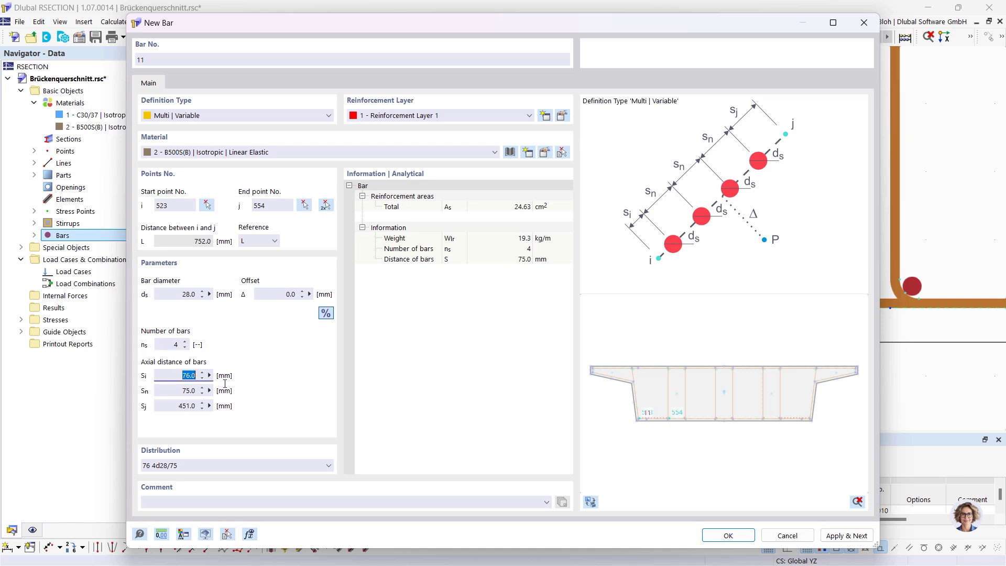
pyautogui.write('6')
pyautogui.click(328, 205)
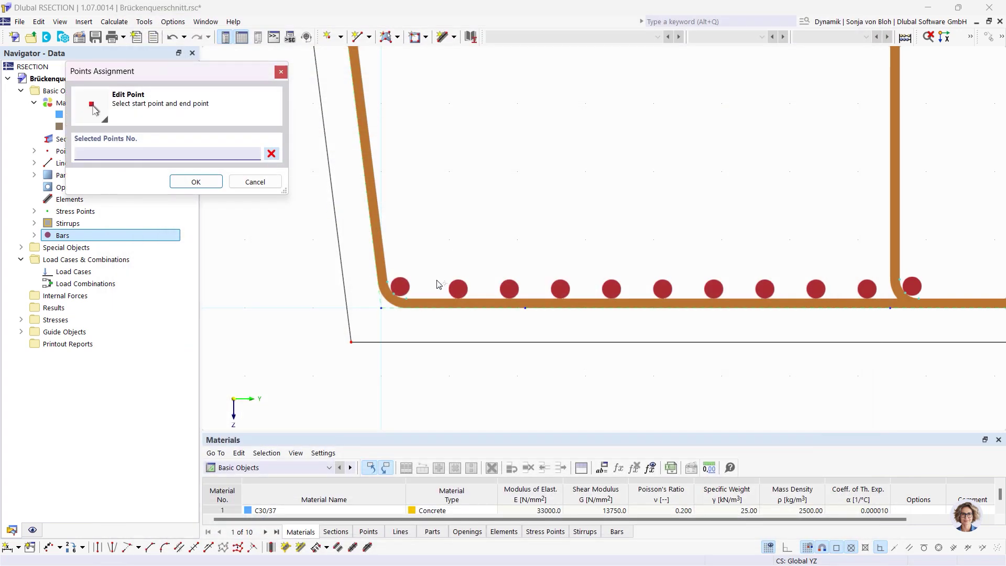
pyautogui.scroll(-2, 493, 286)
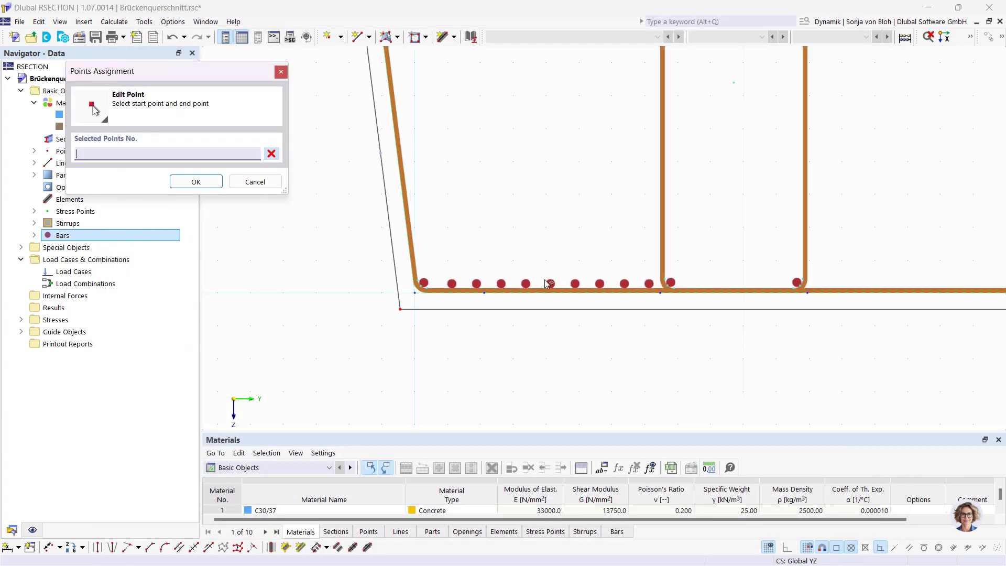
pyautogui.click(674, 288)
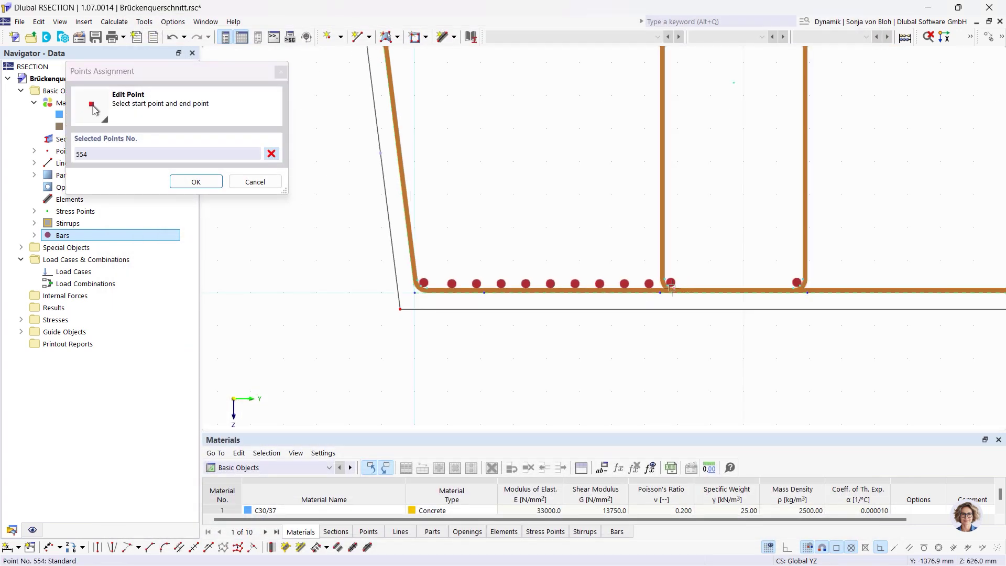
pyautogui.click(792, 288)
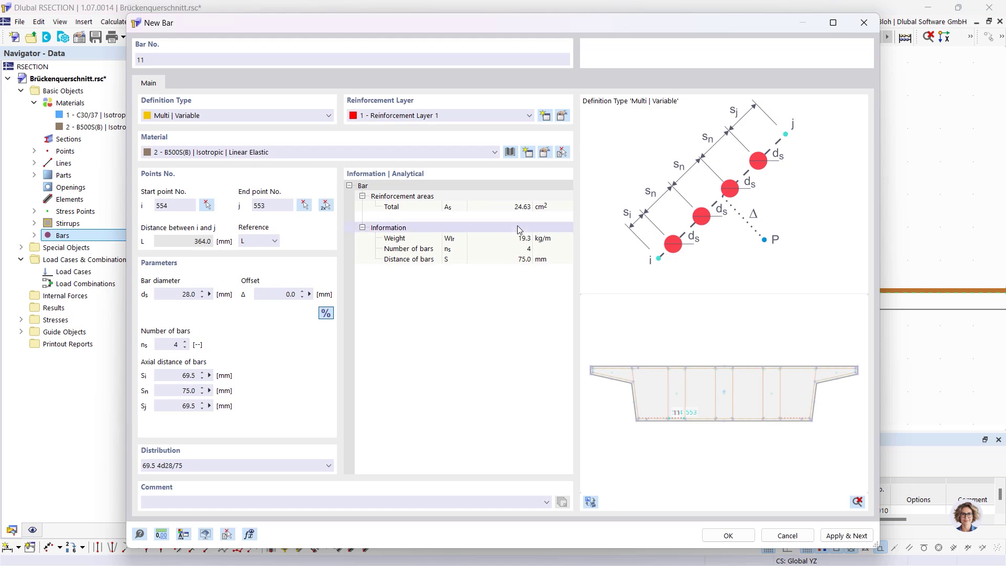
pyautogui.click(846, 535)
# - Create the same four-bar row along the bottom of the middle stirrup, between points 567 and 566
pyautogui.click(325, 205)
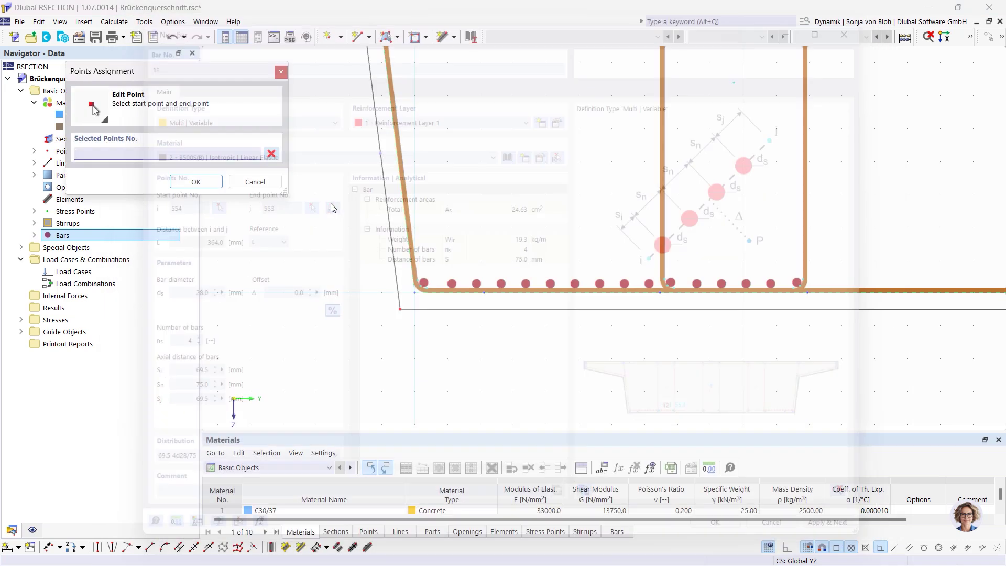
pyautogui.moveTo(842, 348); pyautogui.dragTo(447, 371, button='middle')
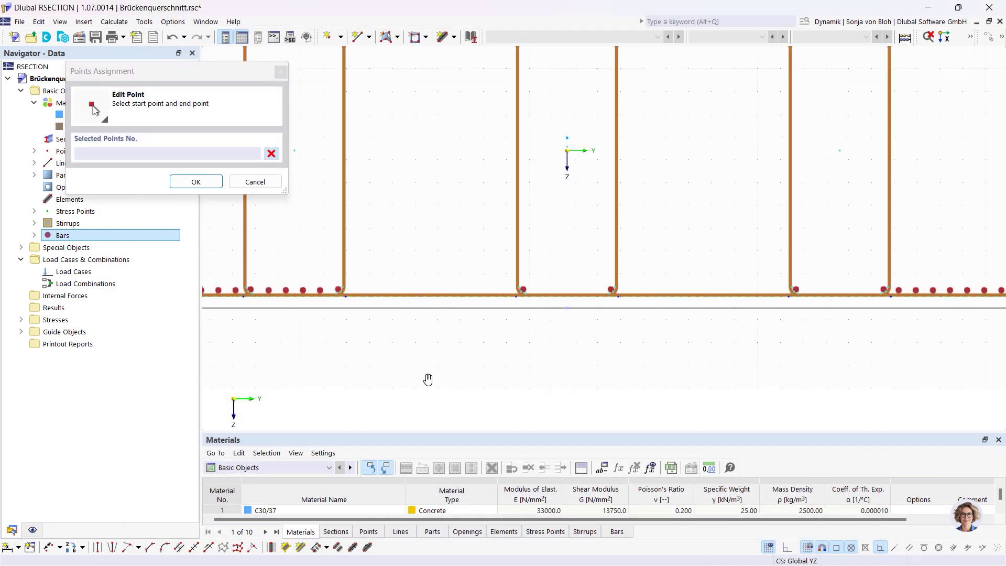
pyautogui.scroll(-1, 472, 371)
pyautogui.click(475, 303)
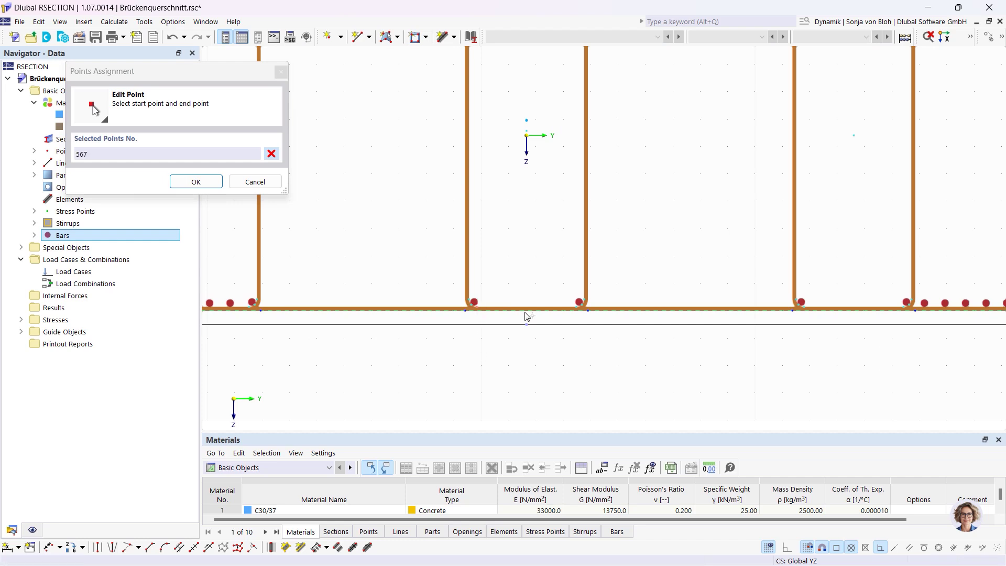
pyautogui.click(578, 307)
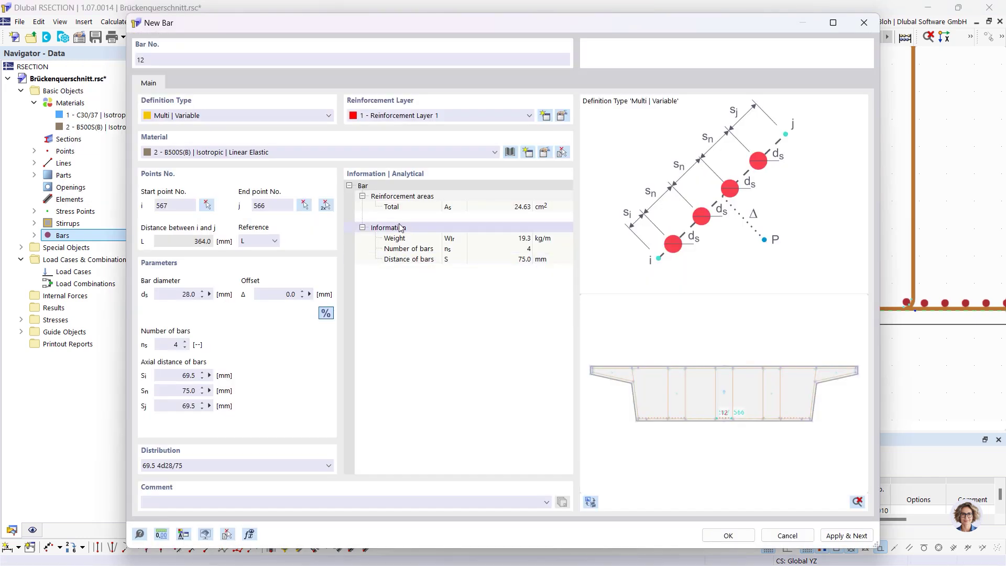
pyautogui.click(846, 536)
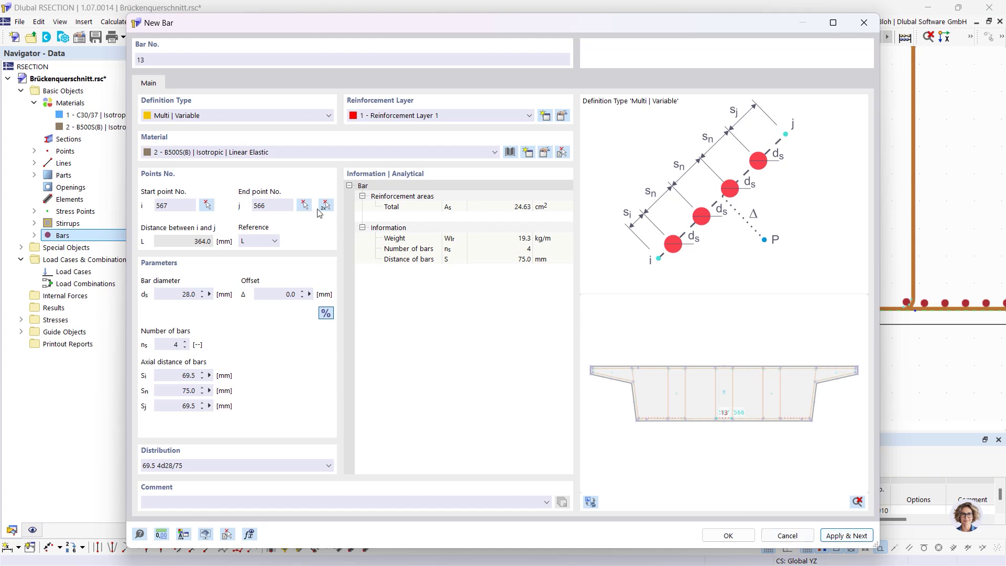
# - Create the same four-bar row along the bottom of the third inner stirrup, between points 580 and 579
pyautogui.click(326, 205)
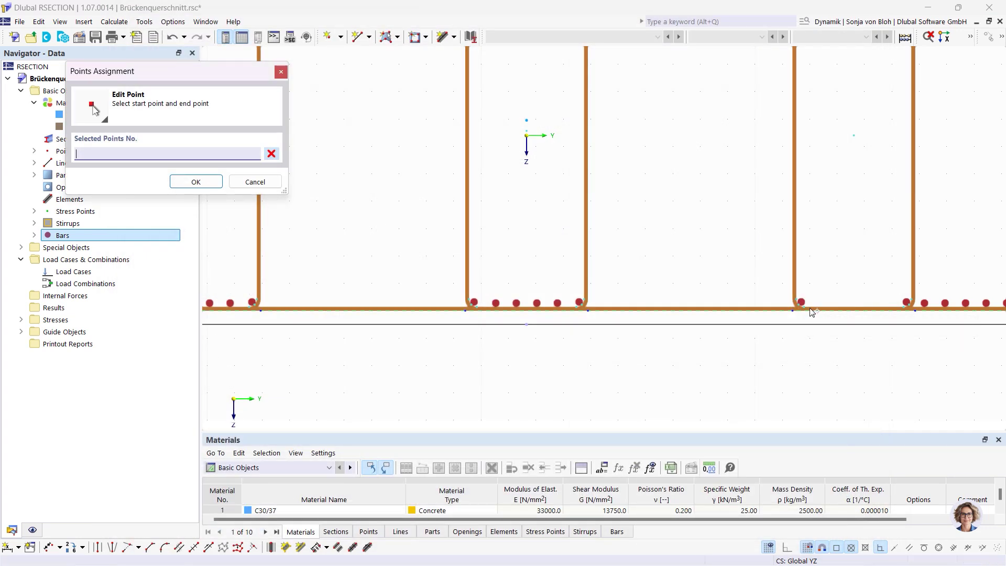
pyautogui.click(805, 307)
pyautogui.click(905, 311)
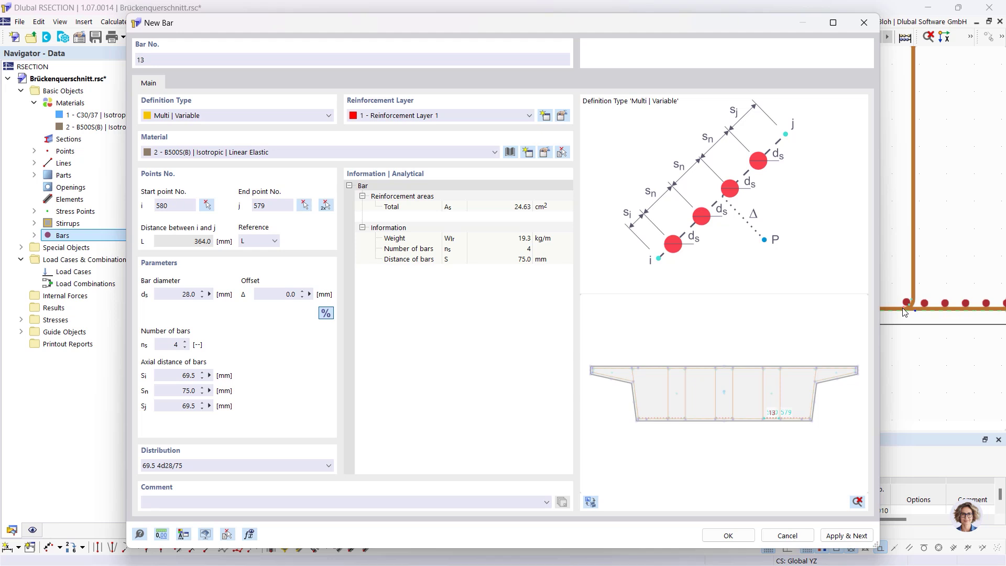
pyautogui.click(847, 536)
# - Create a row of 10 bars with a 78 mm start distance between points 553 and 567, from the first inner stirrup to the middle one
pyautogui.click(166, 344)
pyautogui.write('10')
pyautogui.click(180, 376)
pyautogui.write('78')
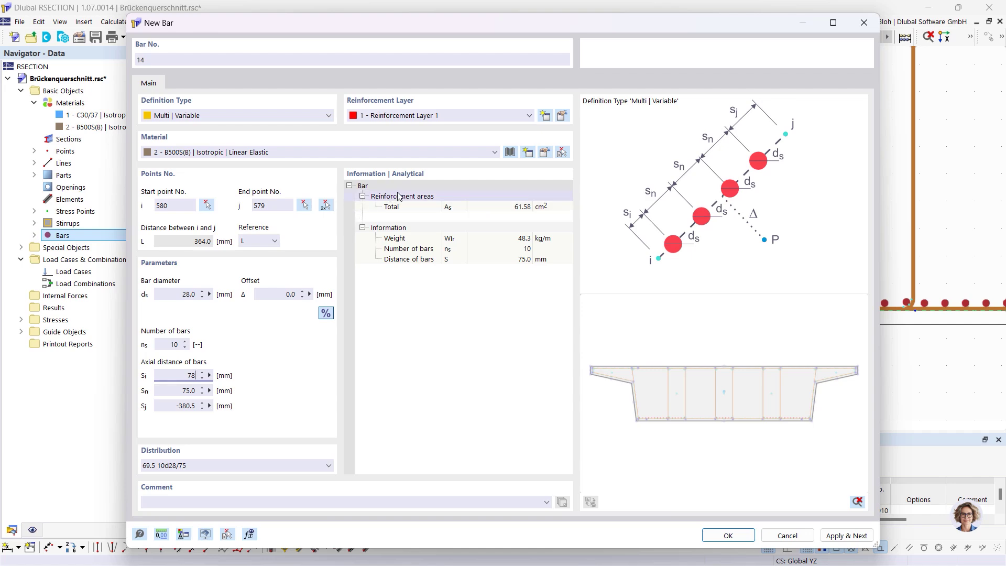
pyautogui.click(326, 205)
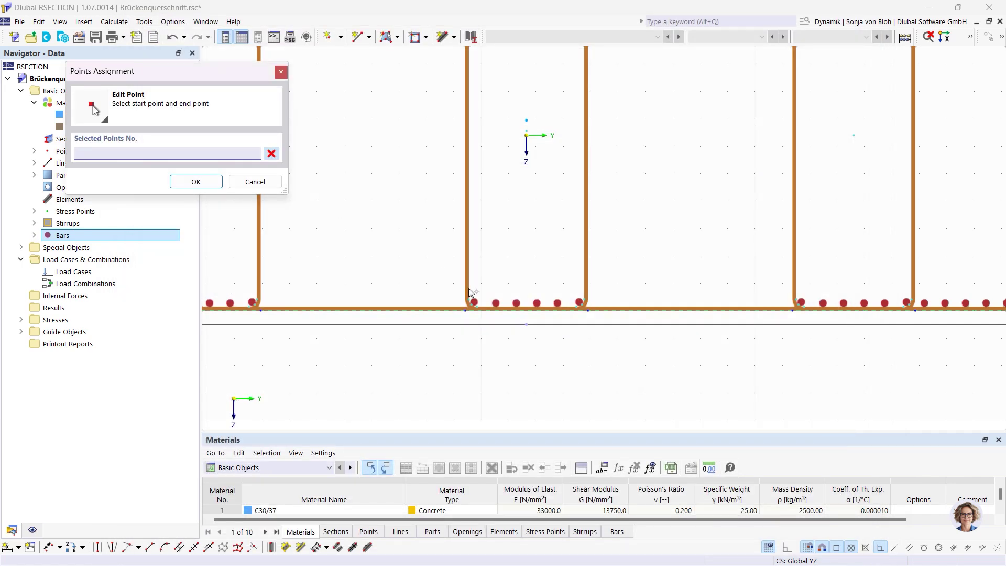
pyautogui.scroll(-3, 420, 287)
pyautogui.scroll(3, 342, 315)
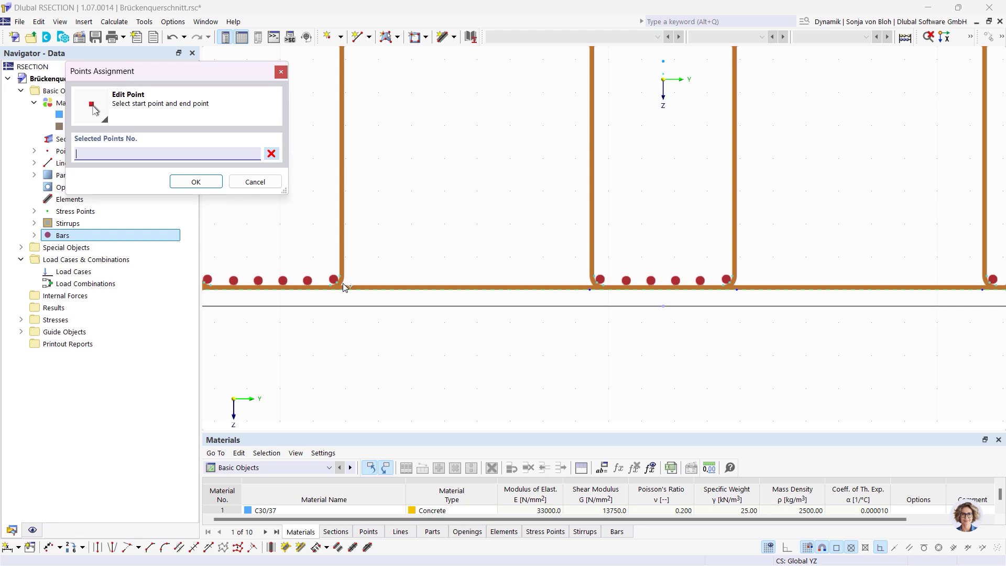
pyautogui.scroll(1, 335, 288)
pyautogui.scroll(-3, 515, 341)
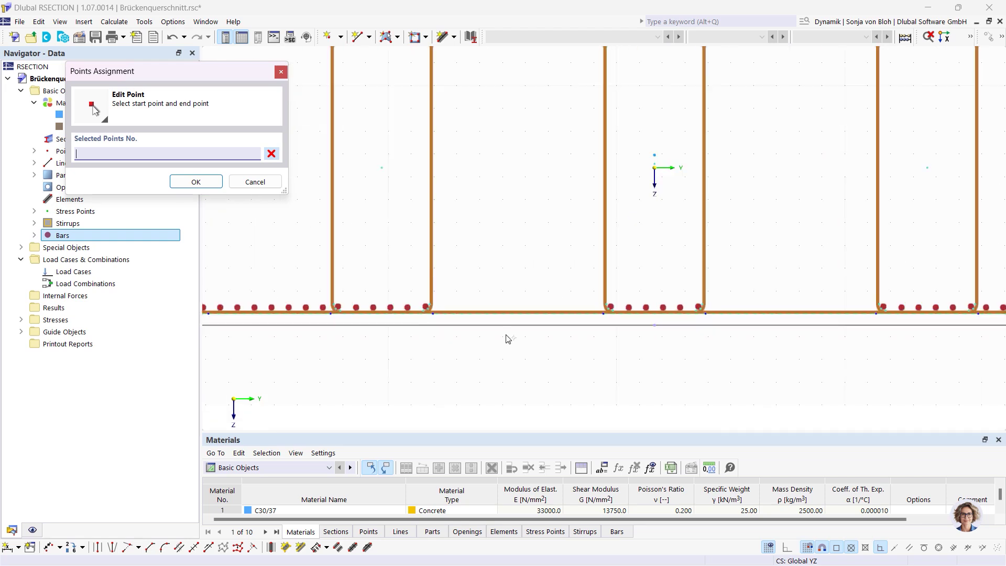
pyautogui.scroll(2, 515, 341)
pyautogui.click(370, 298)
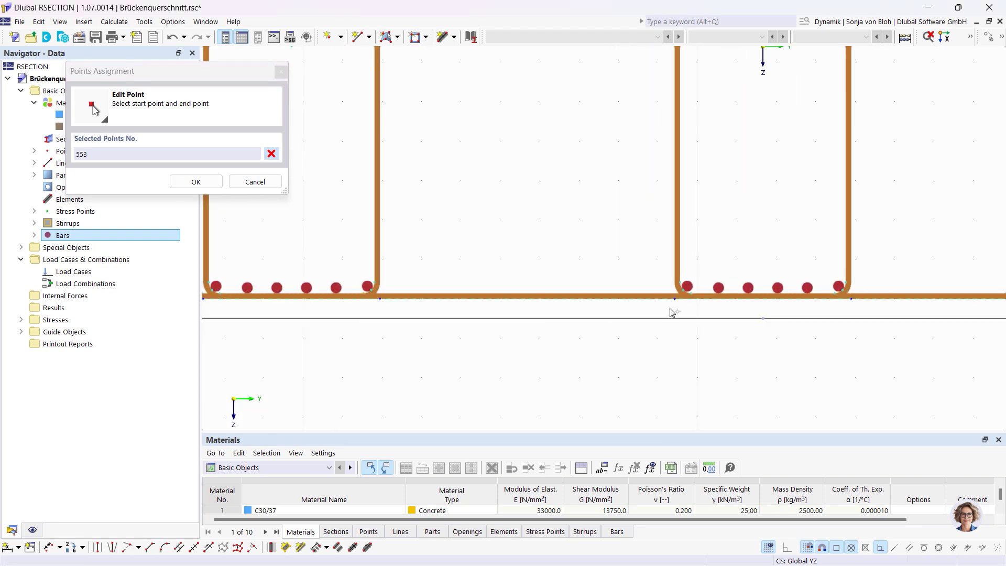
pyautogui.click(695, 297)
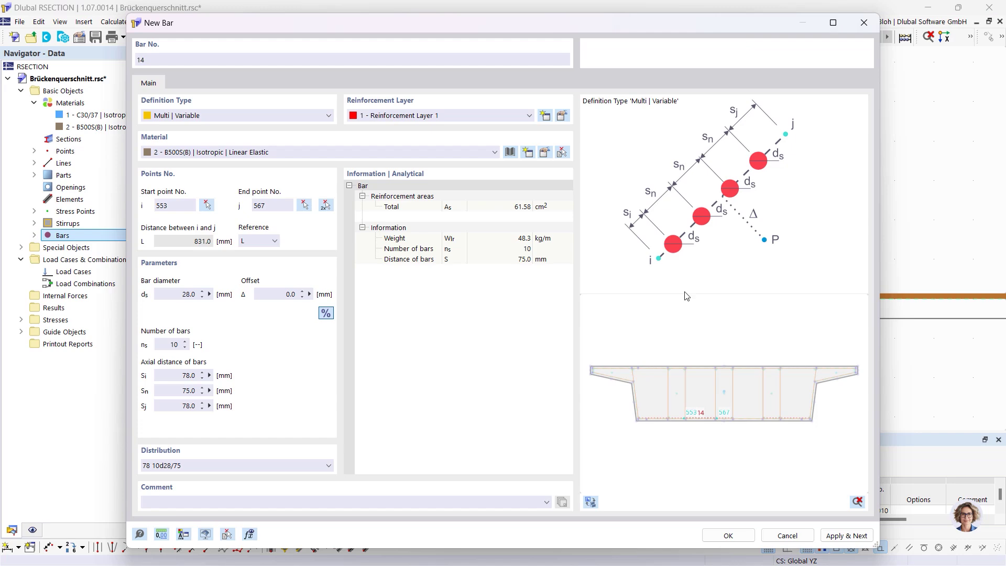
pyautogui.click(846, 536)
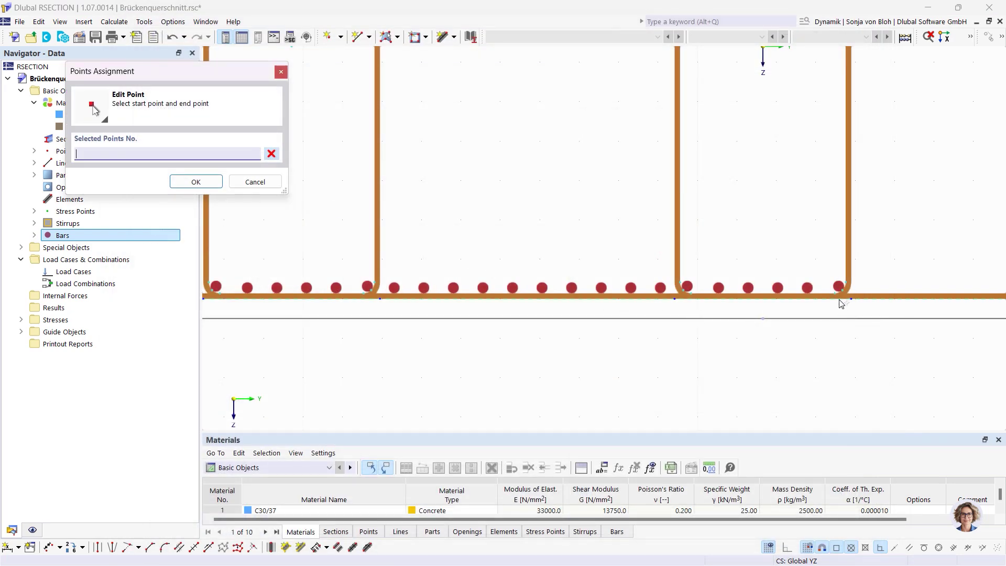
# - Create the same ten-bar row between points 566 and 580, from the middle stirrup to the third inner one
pyautogui.click(688, 305)
pyautogui.scroll(-3, 688, 305)
pyautogui.scroll(8, 760, 286)
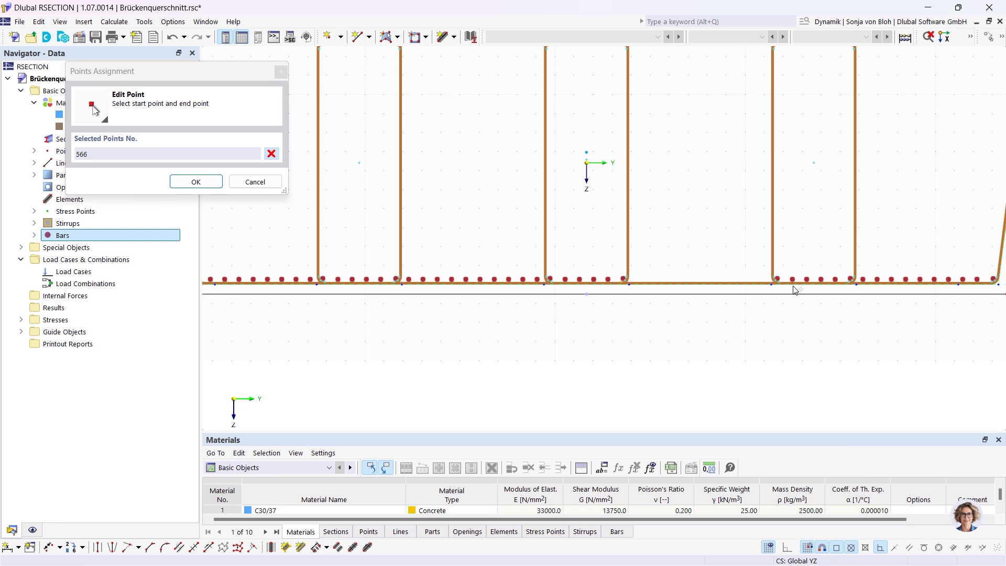
pyautogui.click(777, 287)
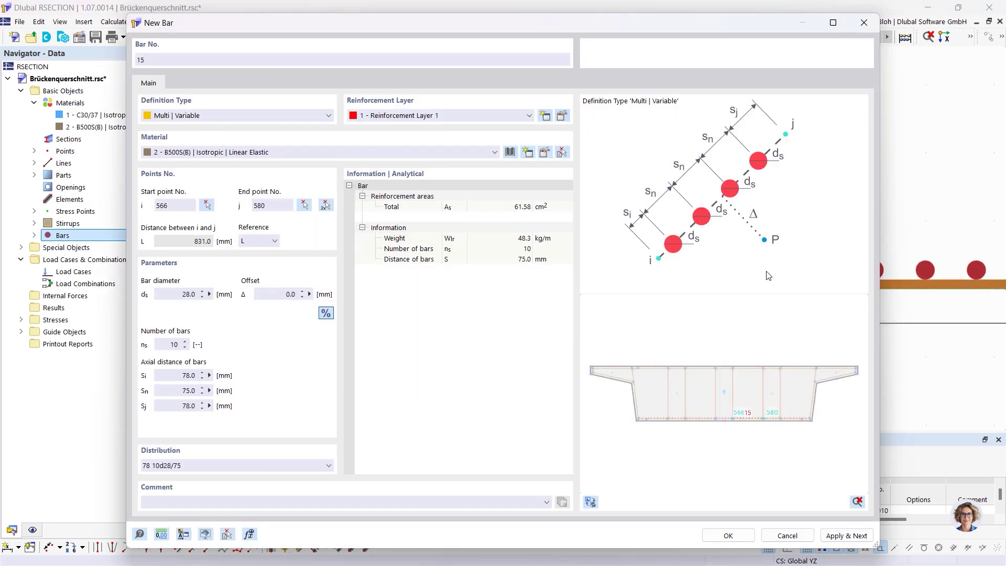
pyautogui.click(843, 536)
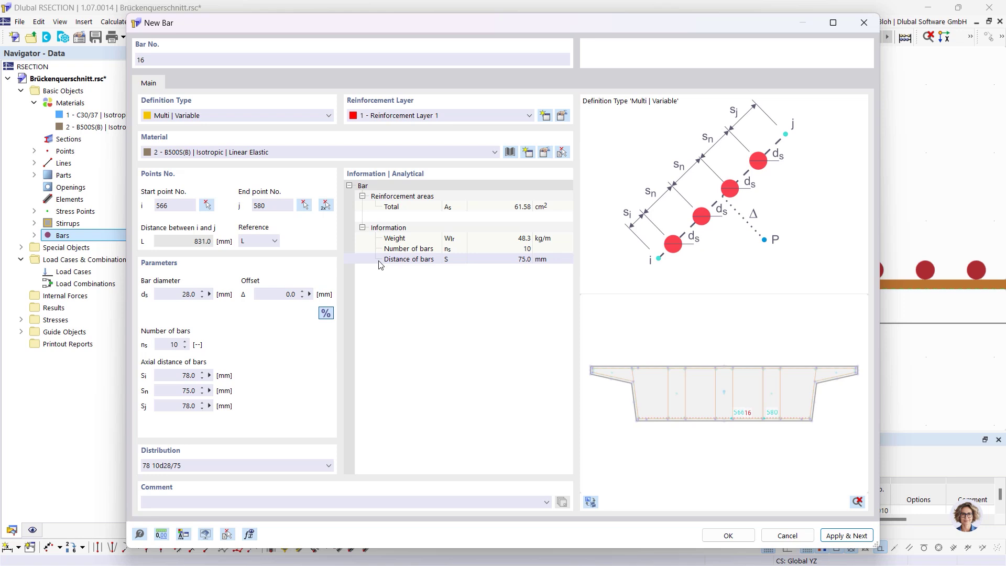
# - Switch the bar definition to Single | Point with a 14 mm diameter and place a bar at point 515 in the outer stirrup's upper corner
pyautogui.click(259, 118)
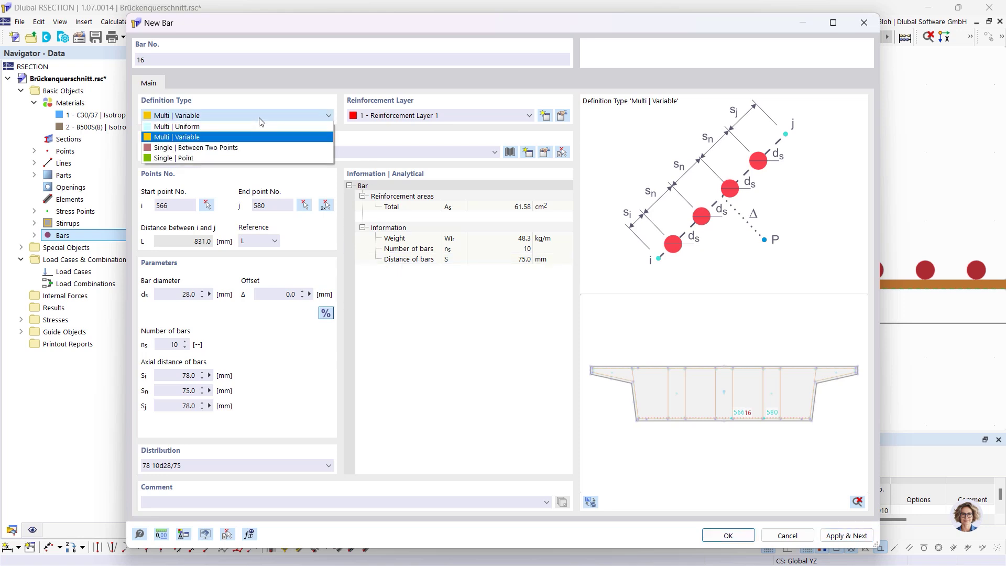
pyautogui.click(209, 158)
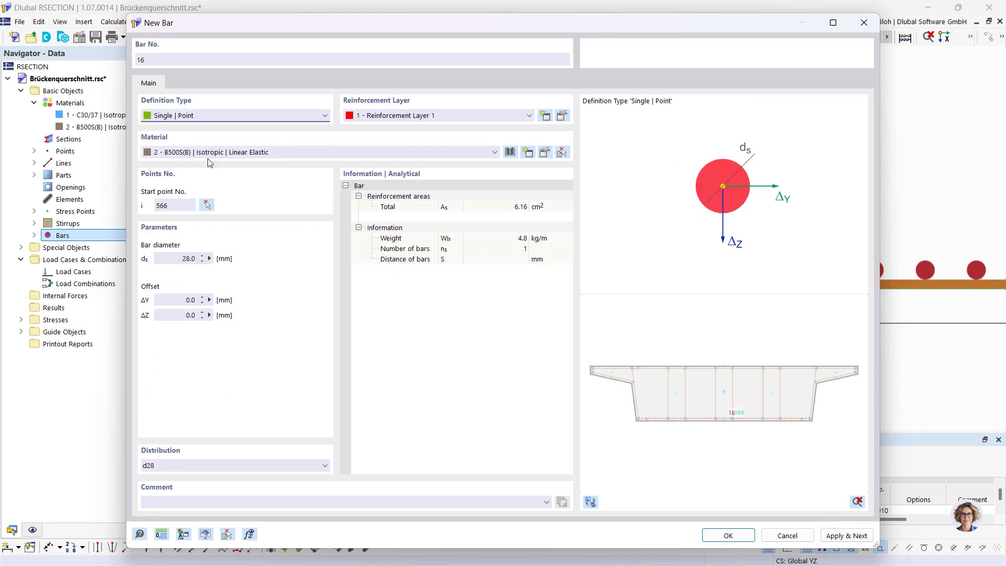
pyautogui.click(175, 257)
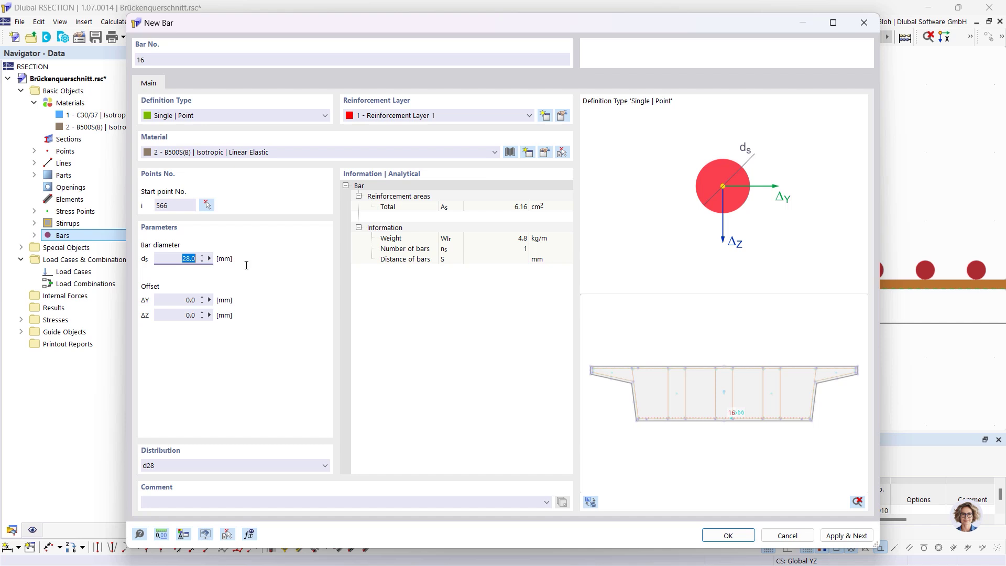
pyautogui.write('1')
pyautogui.click(207, 205)
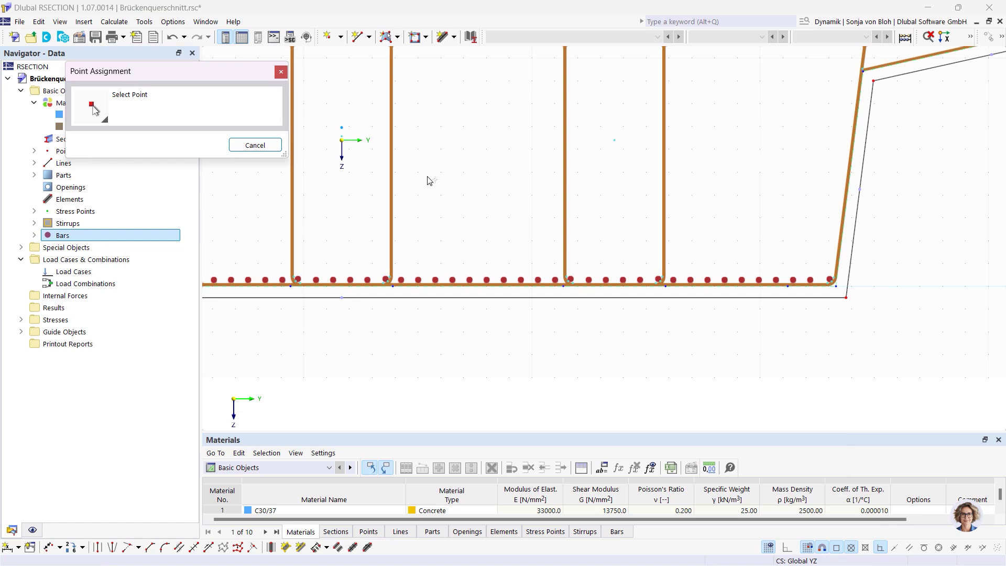
pyautogui.scroll(-5, 435, 188)
pyautogui.scroll(5, 539, 321)
pyautogui.scroll(3, 448, 293)
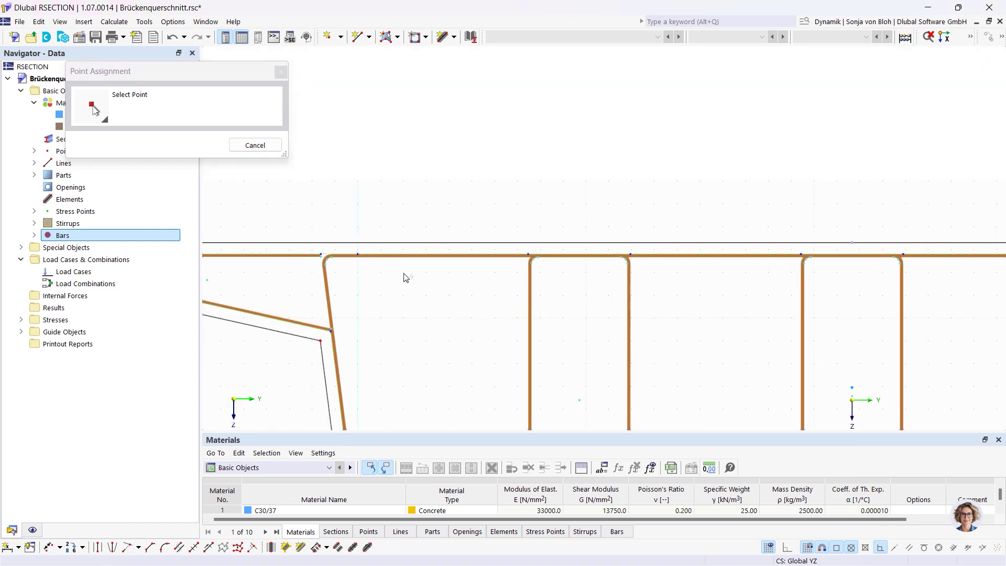
pyautogui.scroll(2, 329, 260)
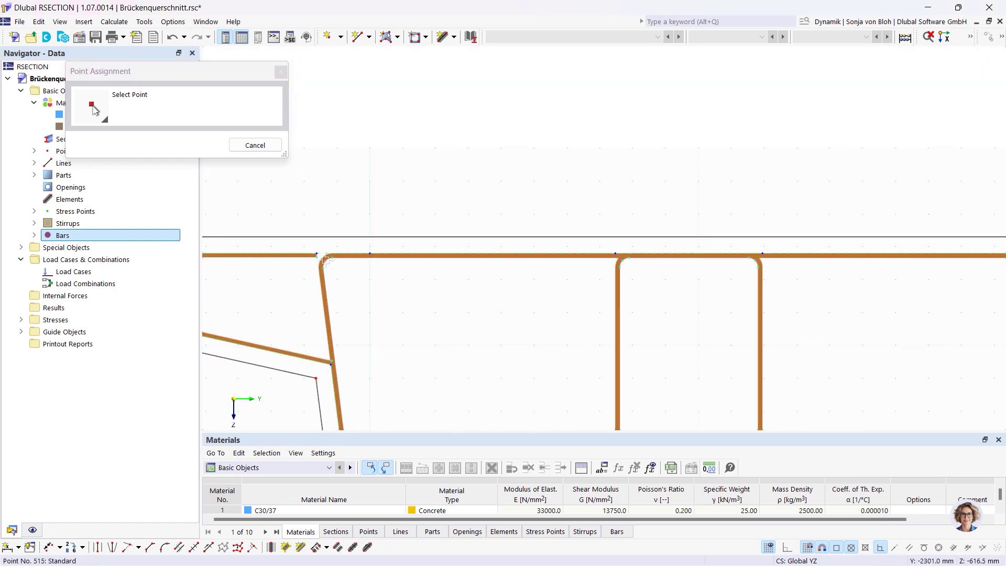
pyautogui.click(328, 261)
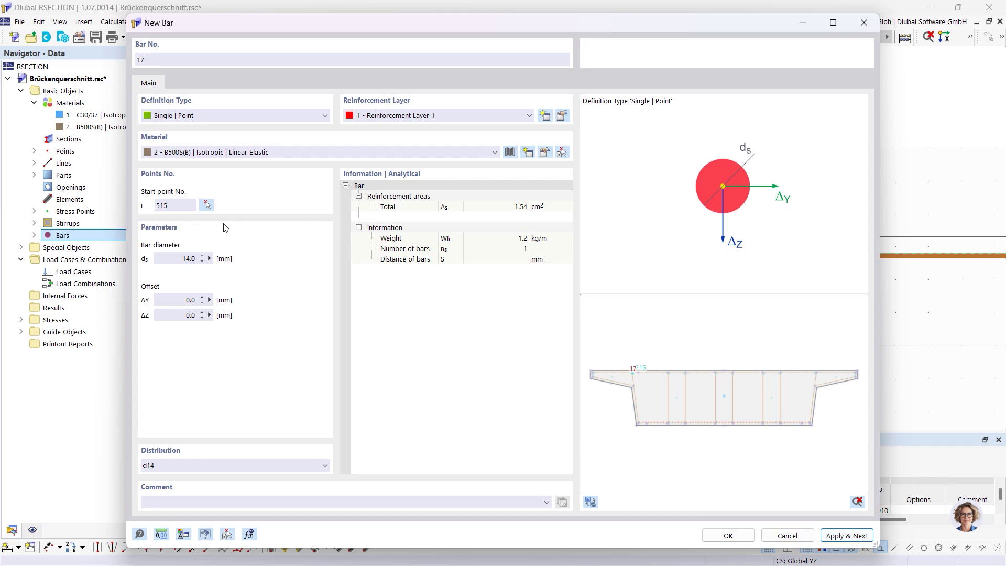
# - Add single 14 mm bars at points 546 and 549 in the upper corners of the first inner stirrup
pyautogui.click(207, 205)
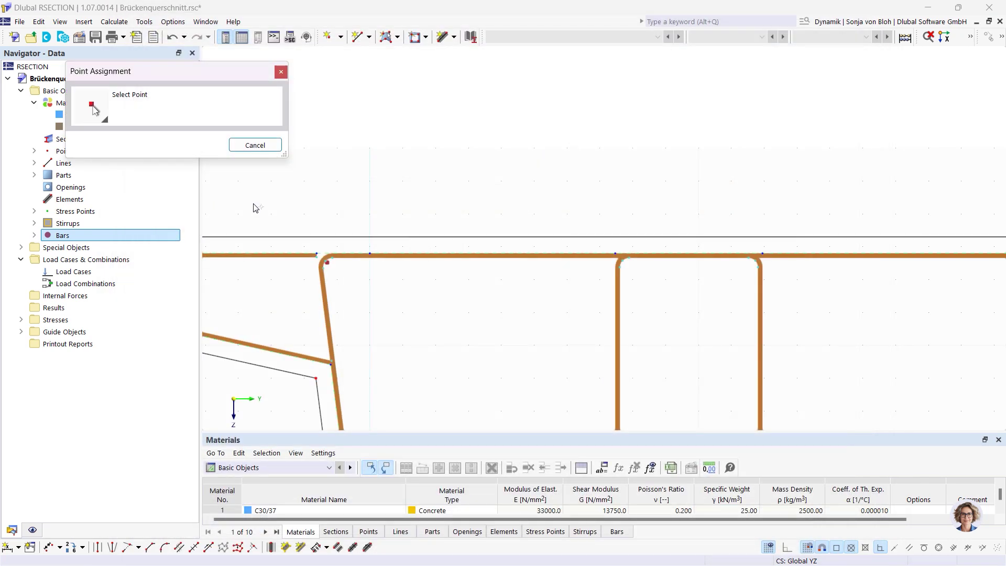
pyautogui.click(623, 259)
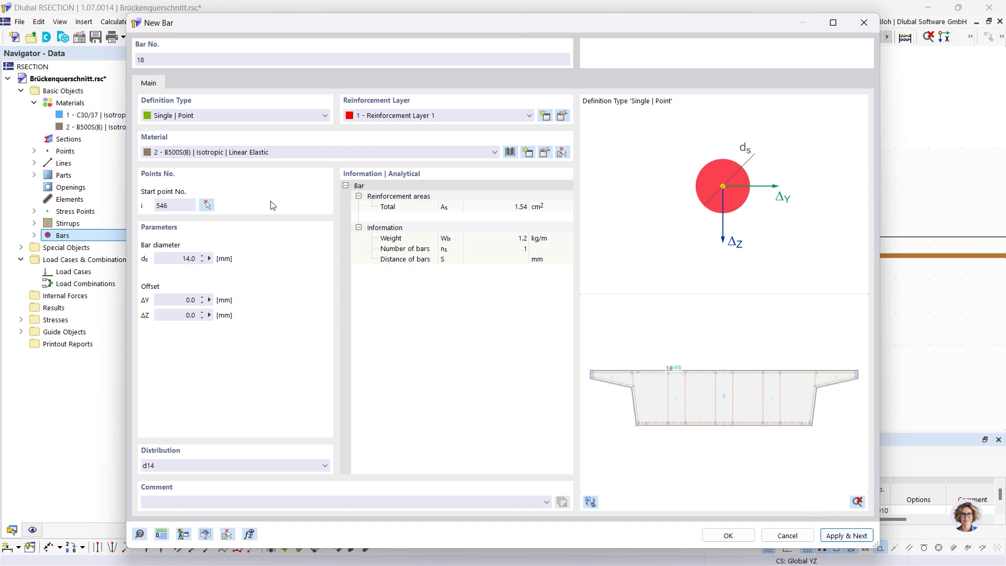
pyautogui.click(209, 205)
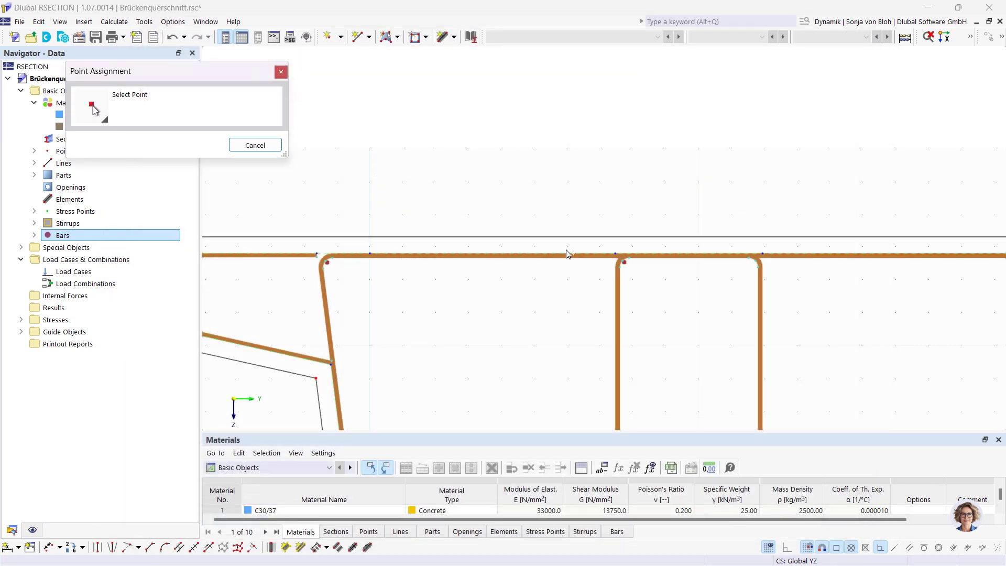
pyautogui.click(760, 261)
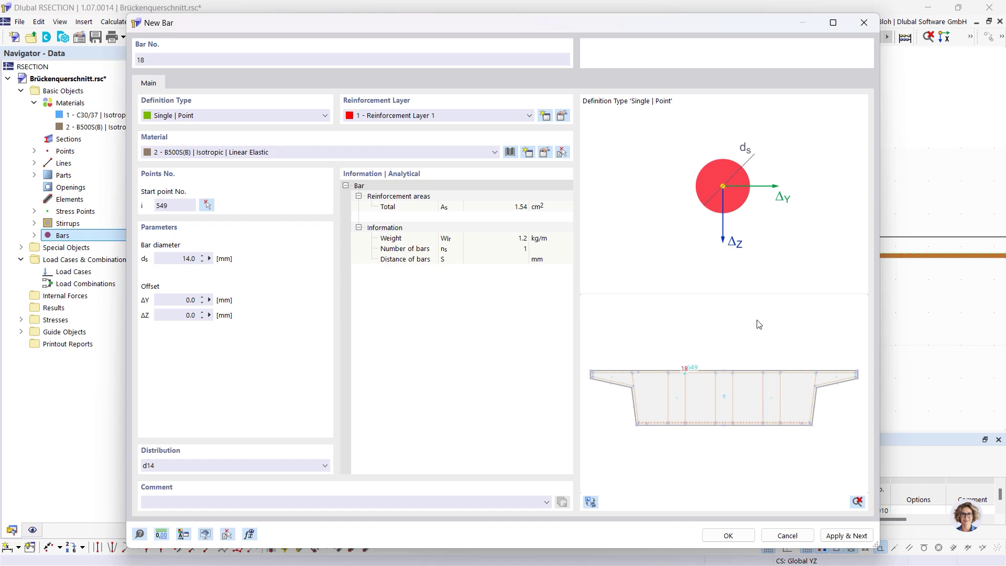
pyautogui.click(837, 535)
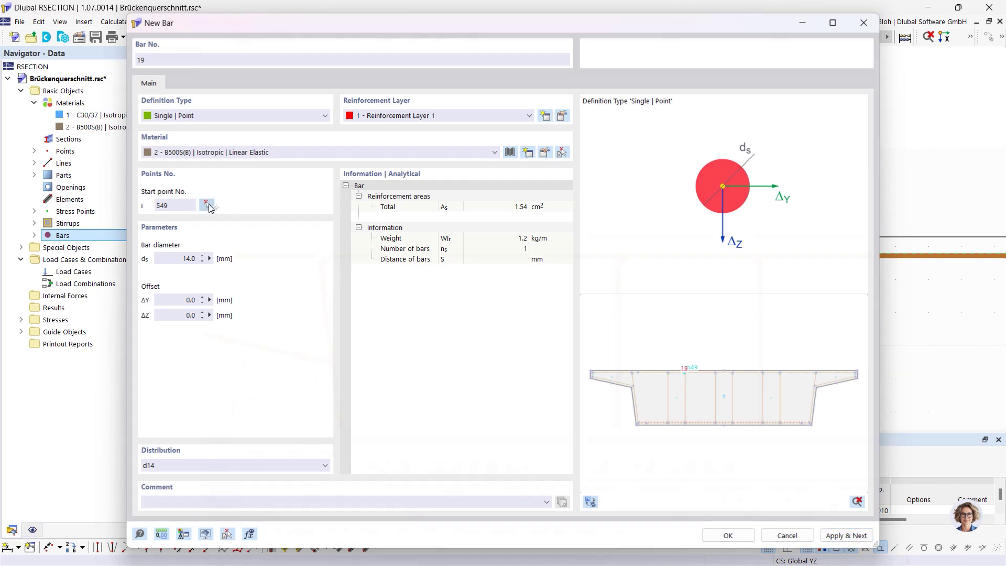
# - Add single 14 mm bars at points 559 and 562 in the upper corners of the middle inner stirrup
pyautogui.click(207, 205)
pyautogui.scroll(-3, 620, 297)
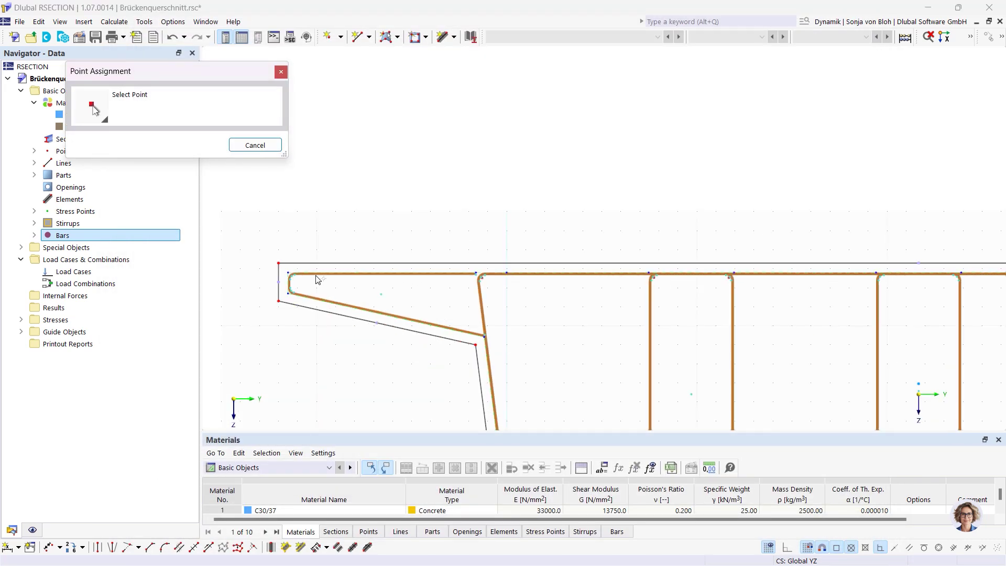
pyautogui.scroll(2, 827, 310)
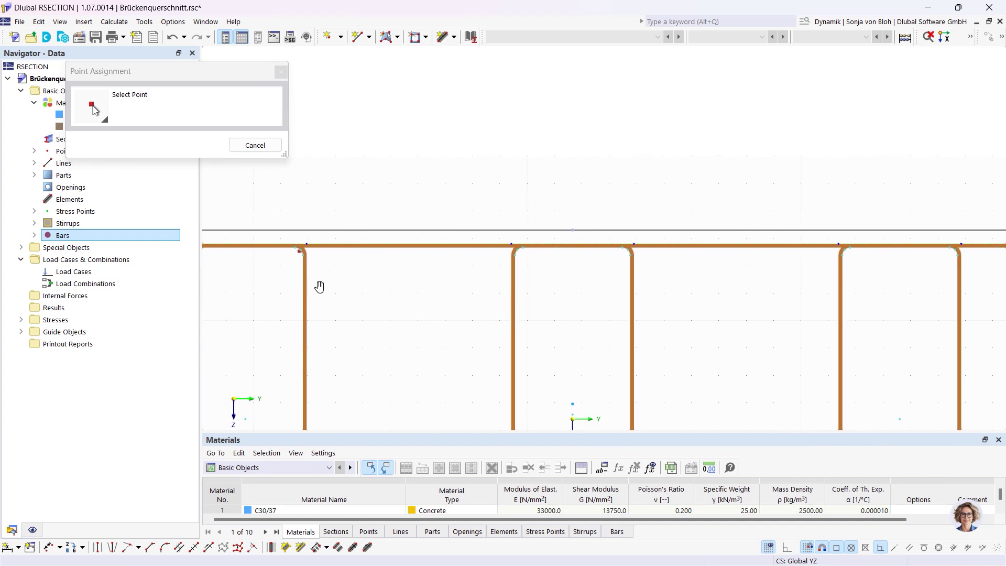
pyautogui.scroll(3, 504, 268)
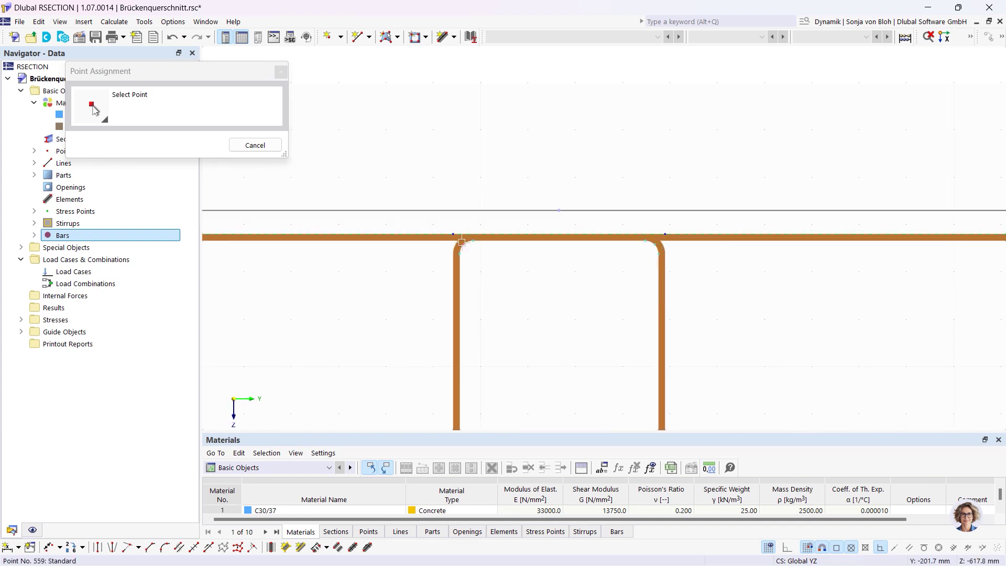
pyautogui.click(460, 244)
pyautogui.click(846, 535)
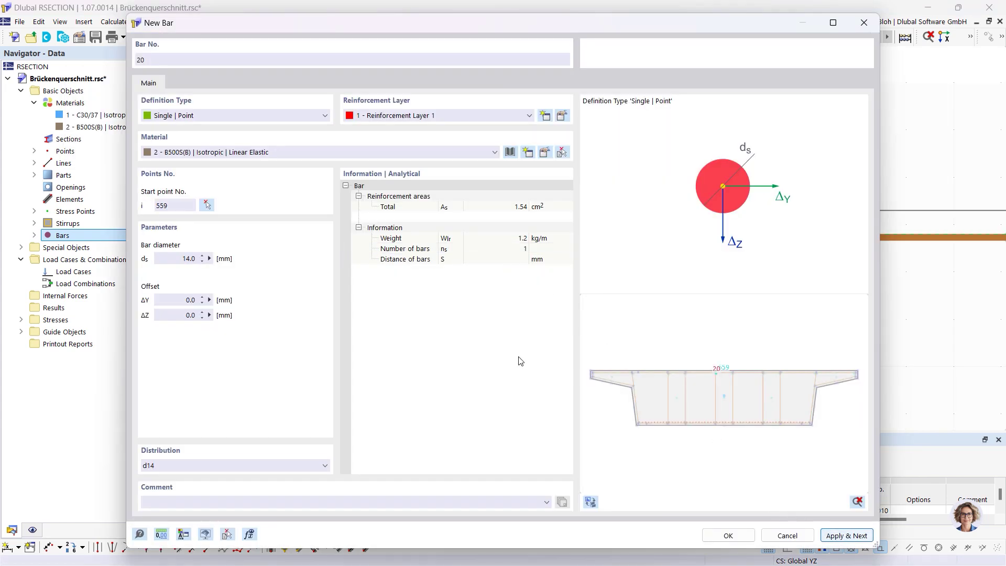
pyautogui.click(207, 205)
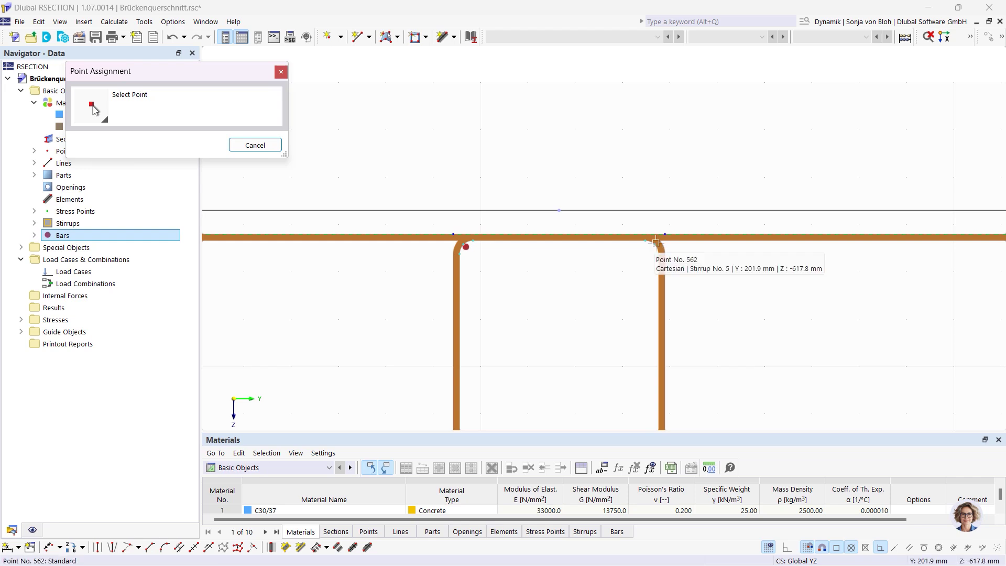
pyautogui.click(657, 243)
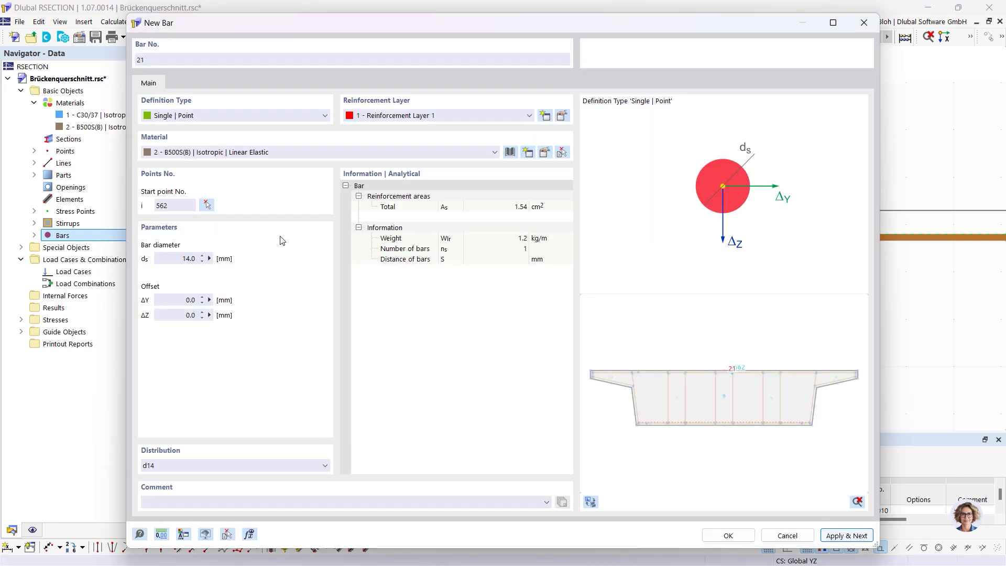
# - Add single 14 mm bars at points 572 and 575 in the upper corners of the third inner stirrup
pyautogui.click(207, 206)
pyautogui.scroll(-2, 856, 330)
pyautogui.moveTo(184, 290); pyautogui.dragTo(417, 255, button='middle')
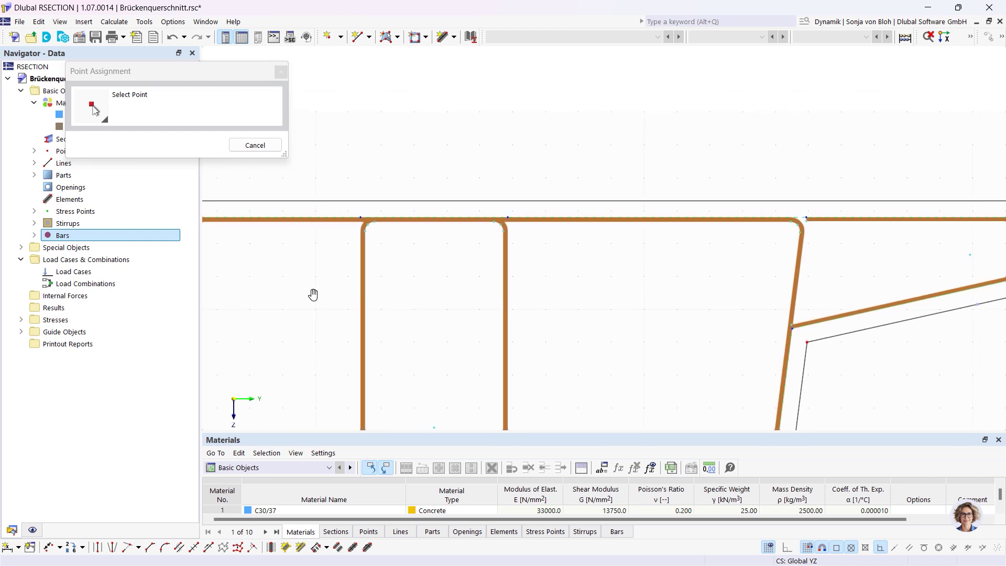
pyautogui.click(366, 223)
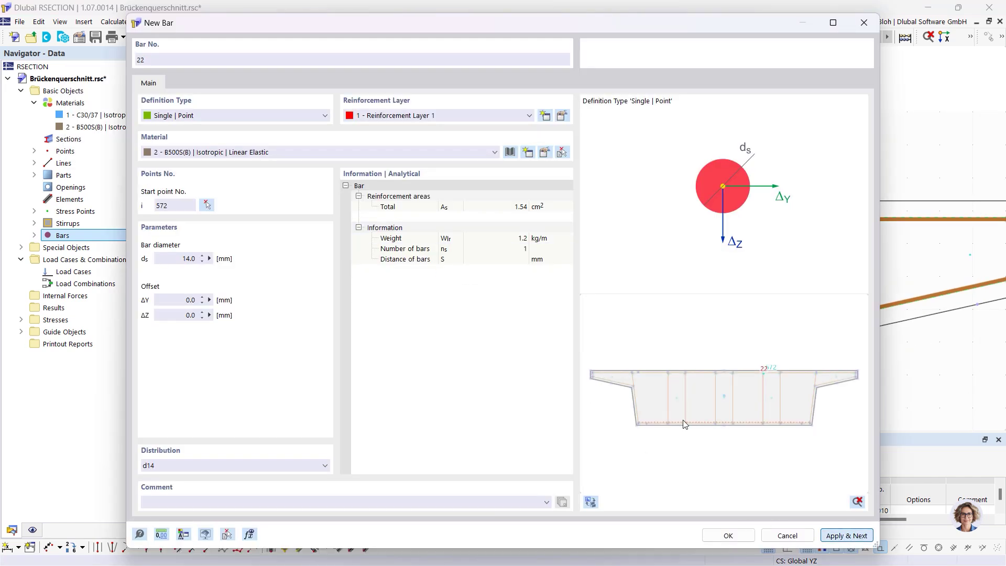
pyautogui.click(207, 206)
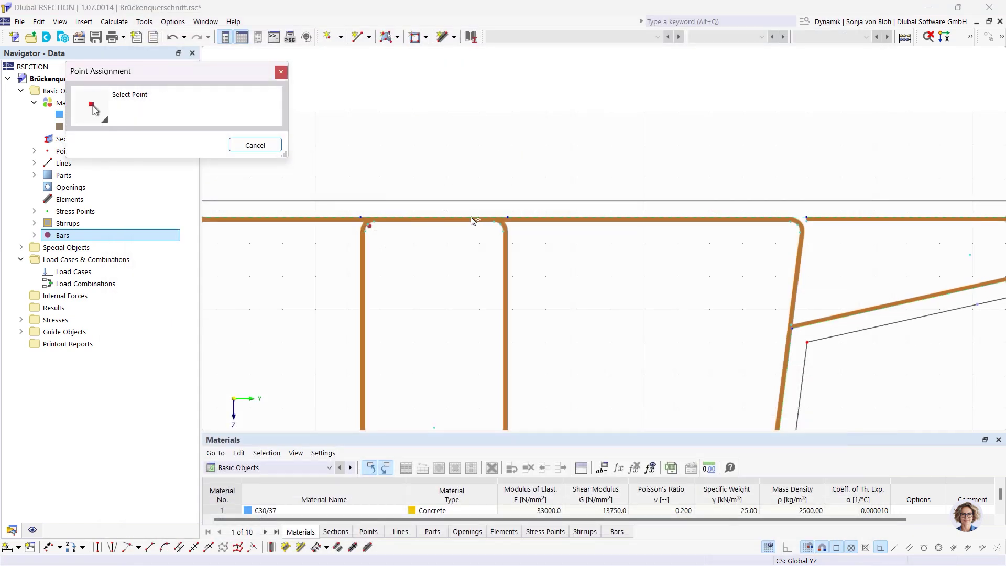
pyautogui.click(504, 224)
pyautogui.click(835, 536)
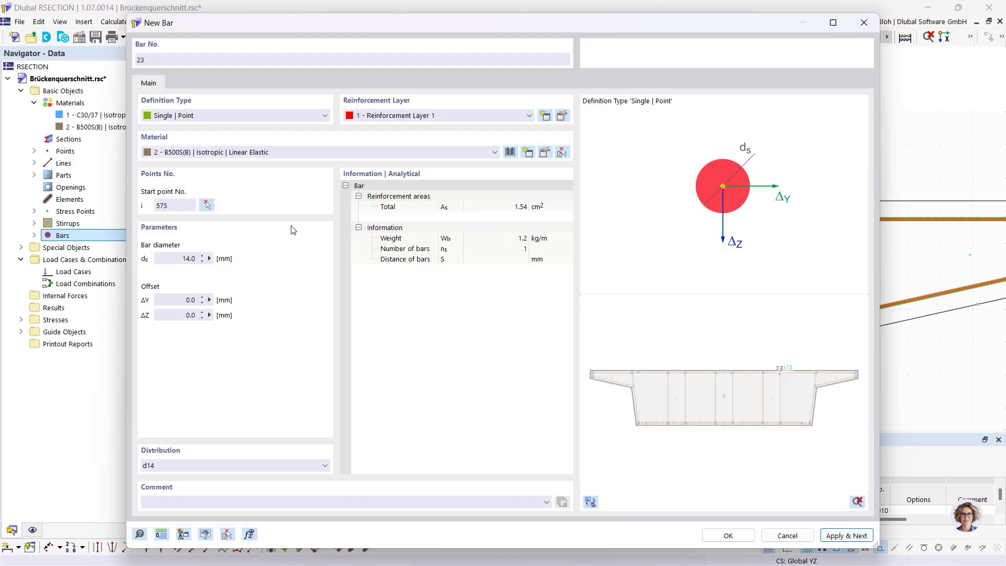
# - Add a single 14 mm bar at point 518 in the outer stirrup's remaining upper corner
pyautogui.click(207, 205)
pyautogui.scroll(-3, 525, 250)
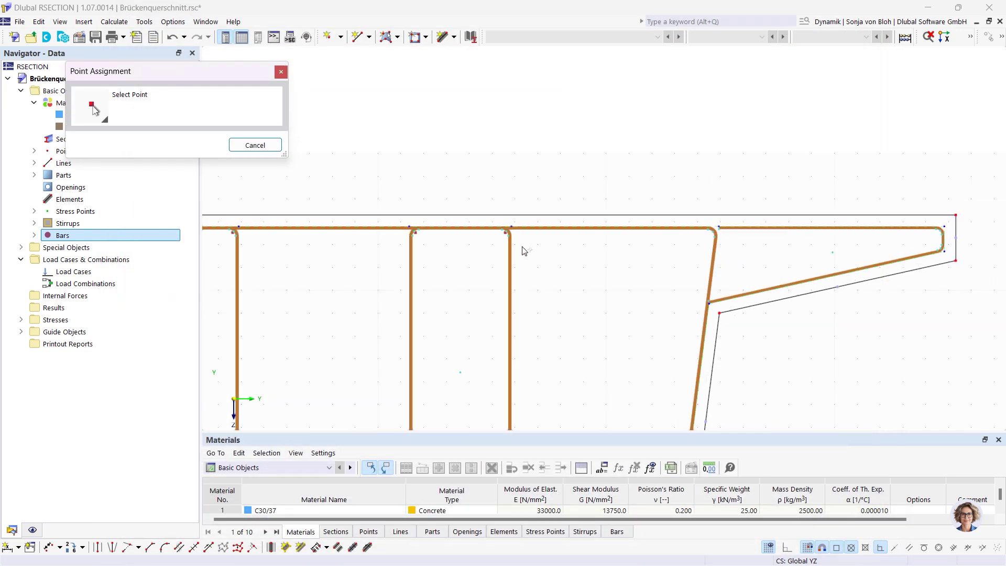
pyautogui.scroll(2, 686, 257)
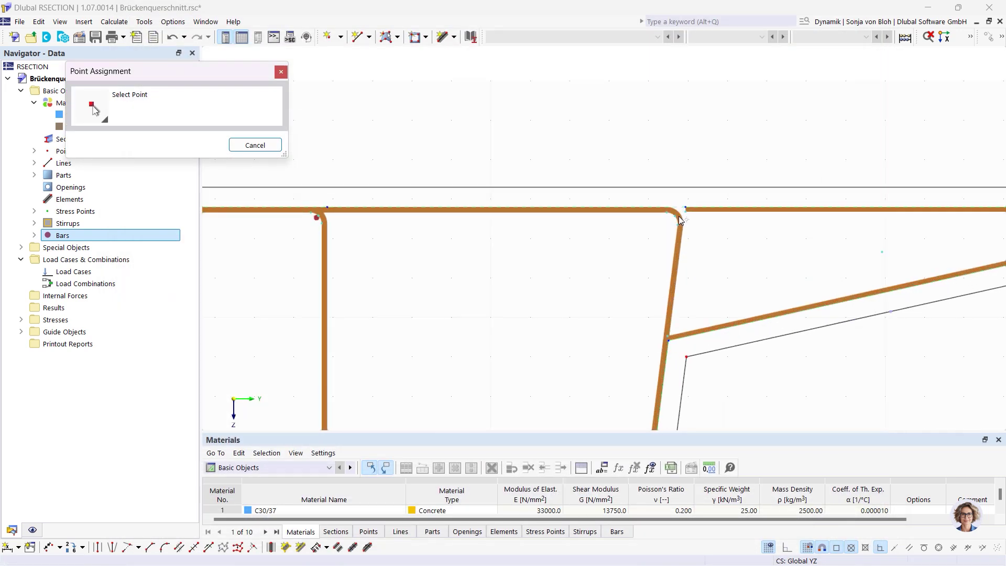
pyautogui.click(676, 215)
pyautogui.click(844, 535)
# - Switch the bar definition to Multi | Variable with 5 bars, 150 mm axial spacing and a 151 mm start distance
pyautogui.click(222, 116)
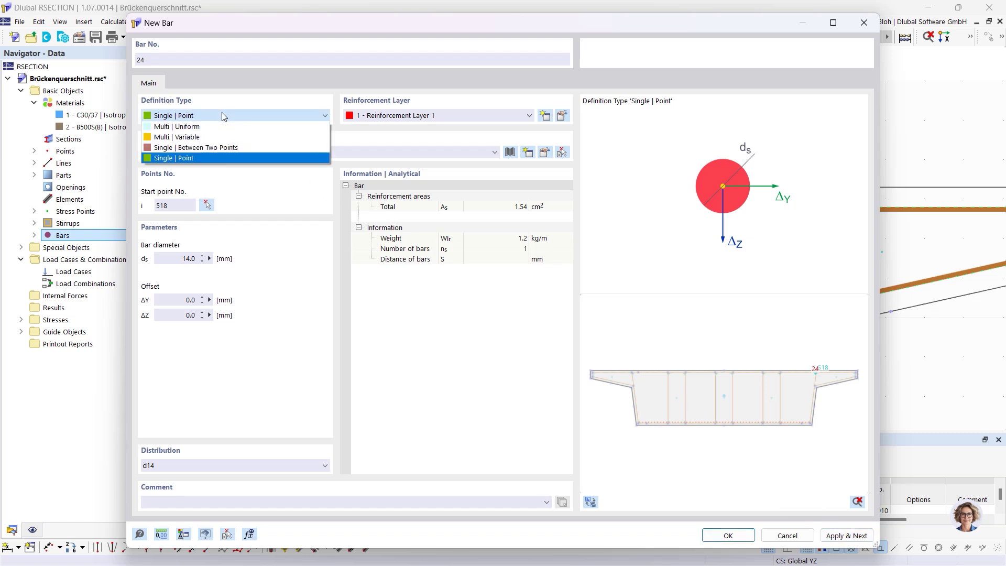
pyautogui.click(194, 136)
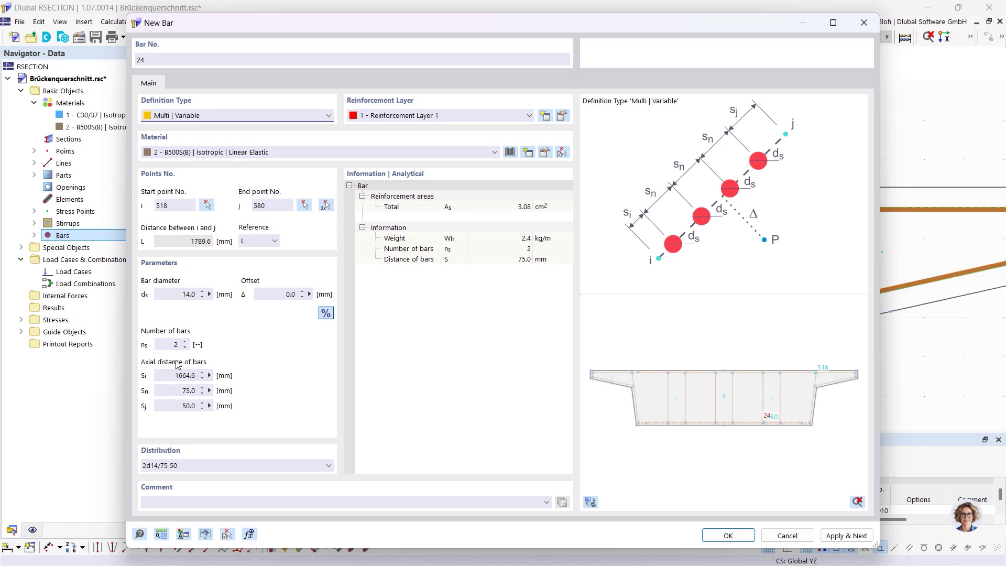
pyautogui.click(170, 345)
pyautogui.click(175, 390)
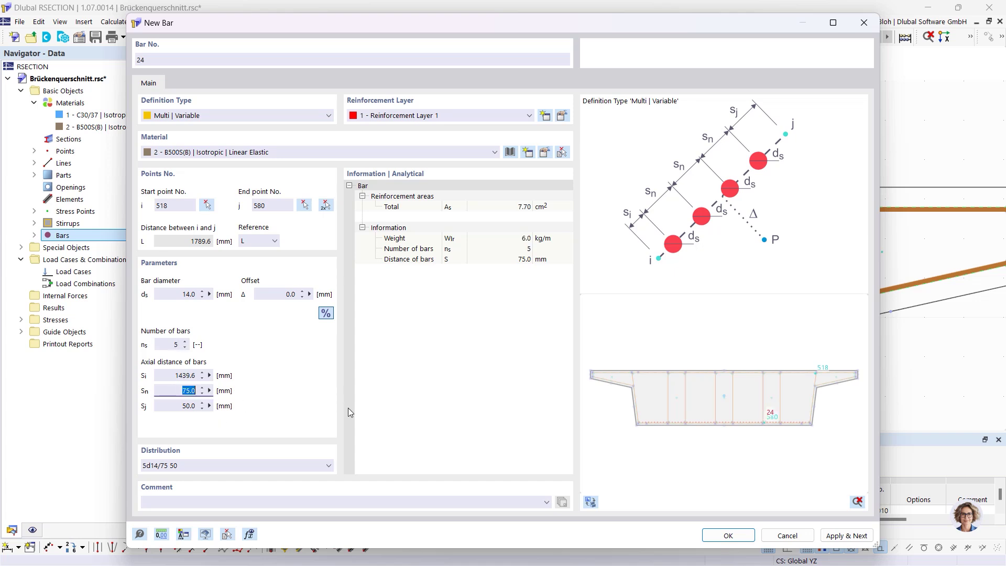
pyautogui.write('150')
pyautogui.click(189, 377)
pyautogui.doubleClick(191, 377)
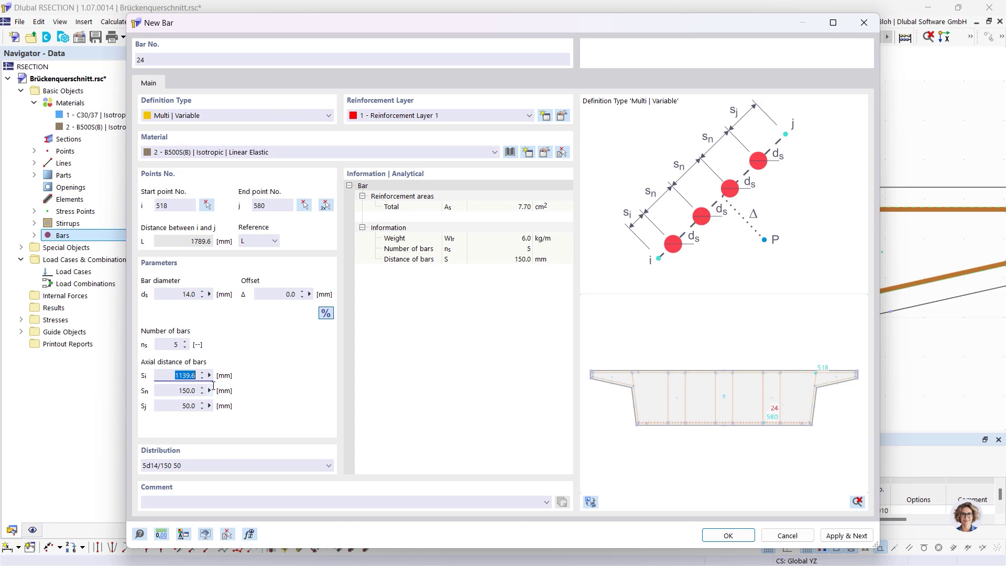
pyautogui.write('151')
# - Create the five-bar top row between points 574 and 517, from the third inner stirrup to the outer stirrup's corner
pyautogui.click(325, 205)
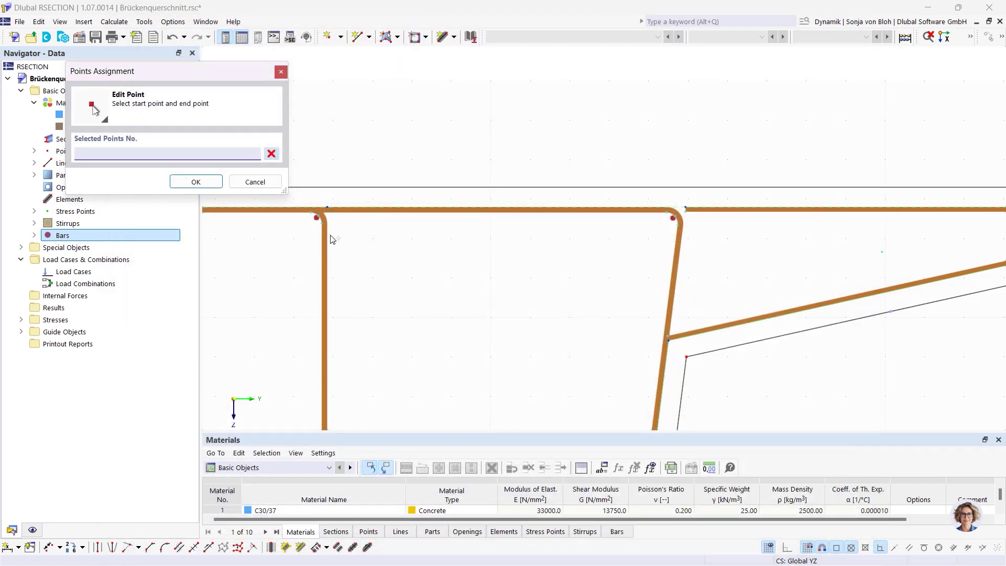
pyautogui.click(317, 217)
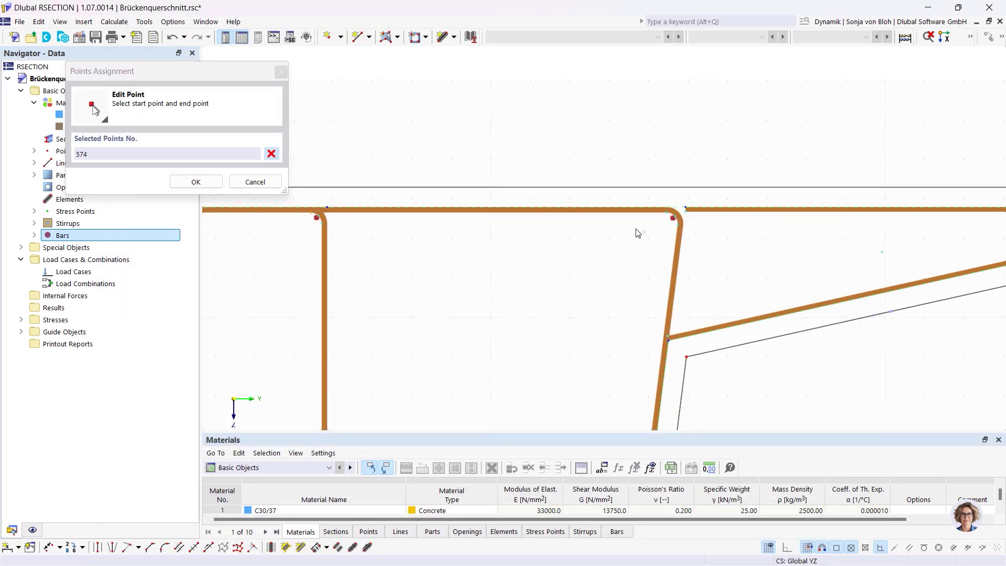
pyautogui.click(671, 217)
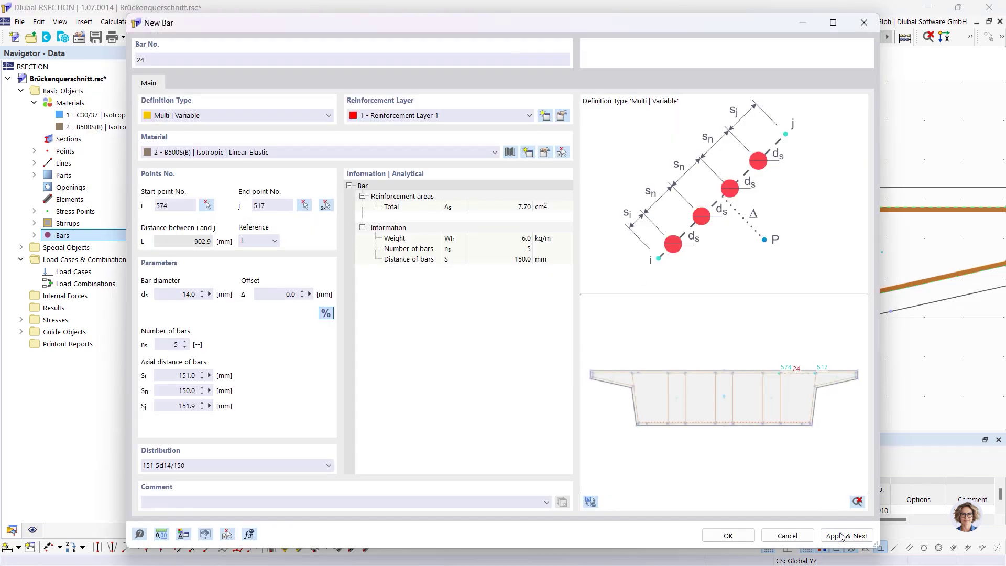
# - Create the same five-bar top row between points 516 and 547, from the outer stirrup's opposite corner to the first inner stirrup
pyautogui.click(325, 205)
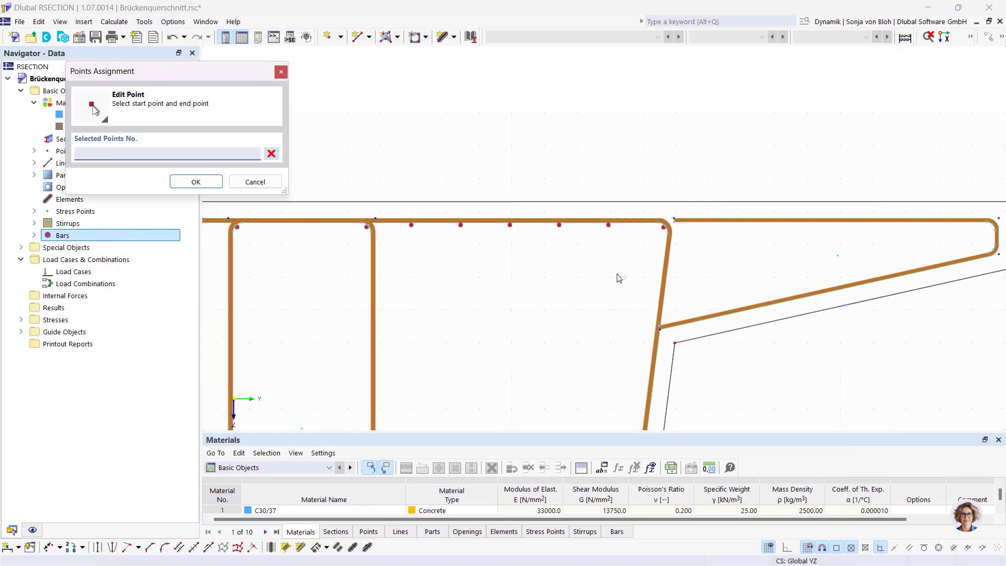
pyautogui.moveTo(371, 314); pyautogui.dragTo(850, 333, button='middle')
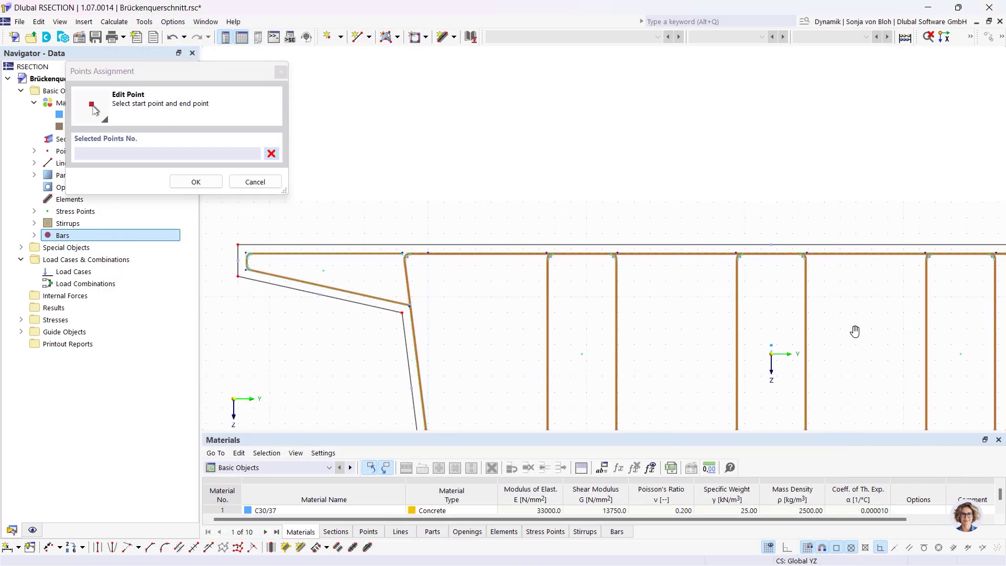
pyautogui.scroll(5, 440, 268)
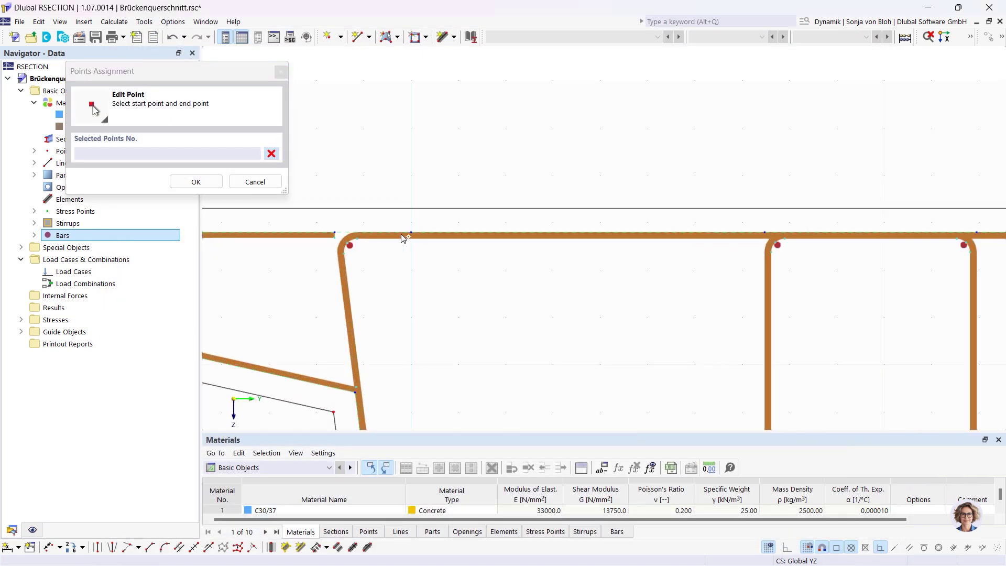
pyautogui.click(356, 237)
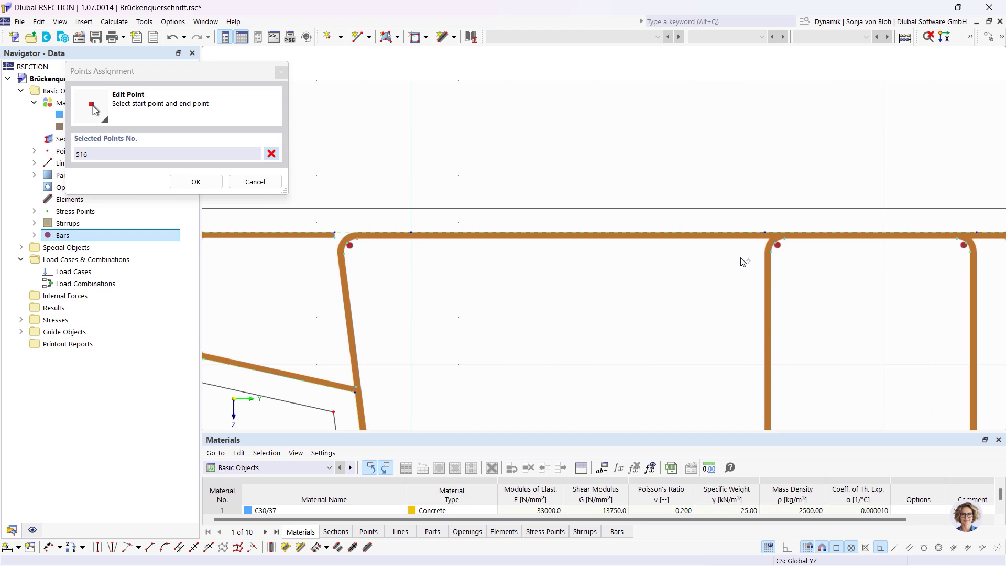
pyautogui.click(784, 238)
pyautogui.click(823, 533)
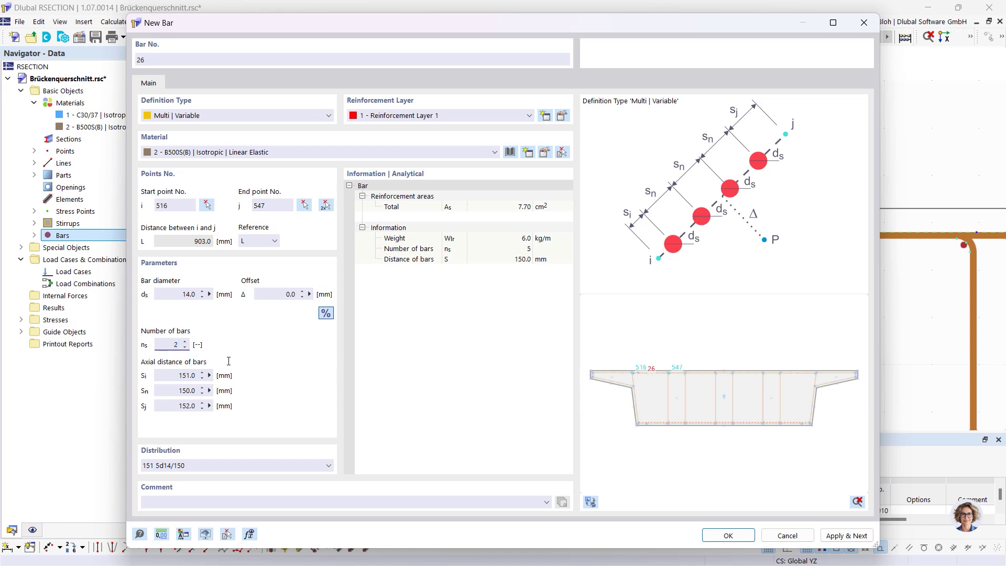
# - Create a top row of 2 bars with a 107 mm start distance between points 547 and 548 in the first inner stirrup
pyautogui.press('Tab')
pyautogui.write('10')
pyautogui.click(326, 207)
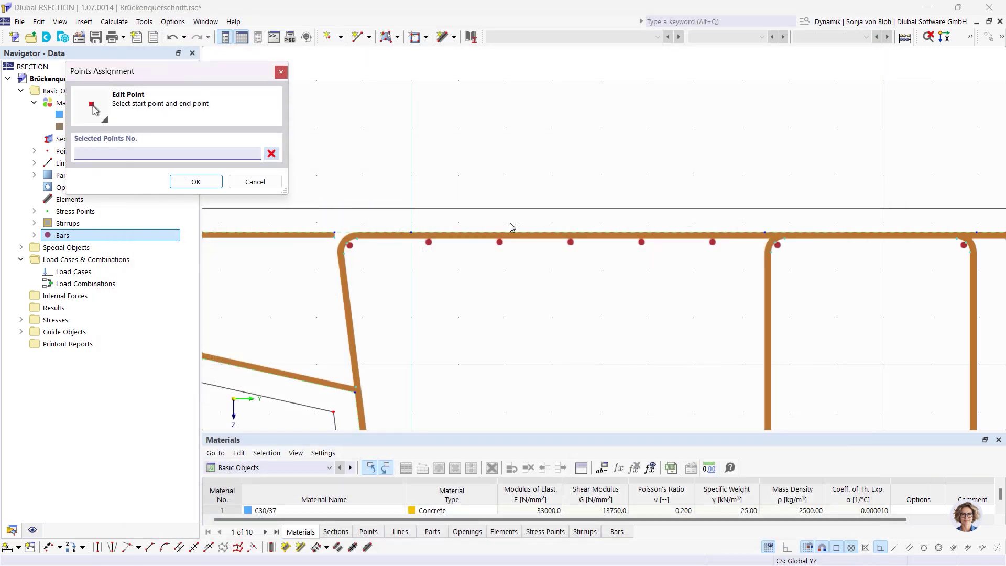
pyautogui.click(799, 245)
pyautogui.click(964, 244)
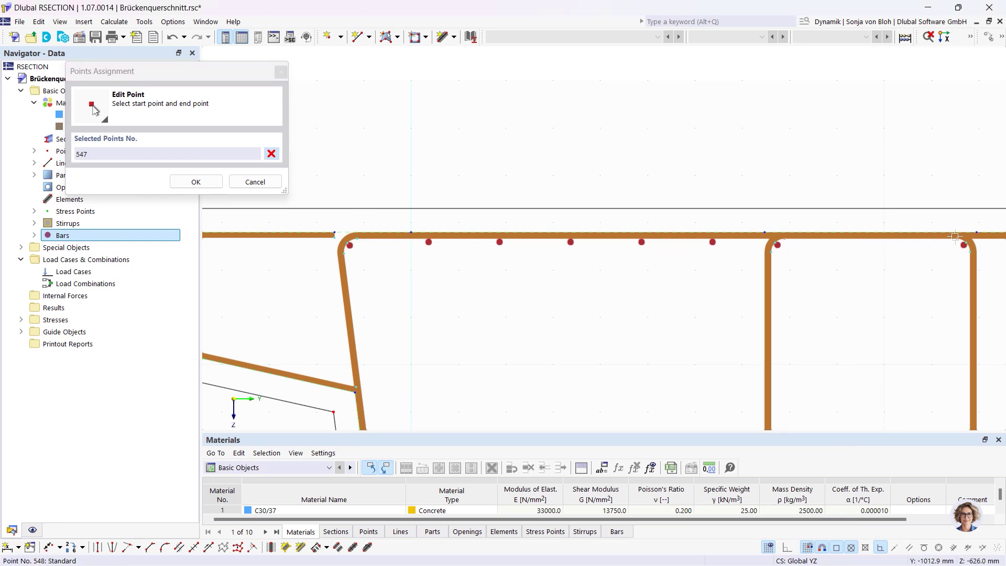
pyautogui.click(841, 536)
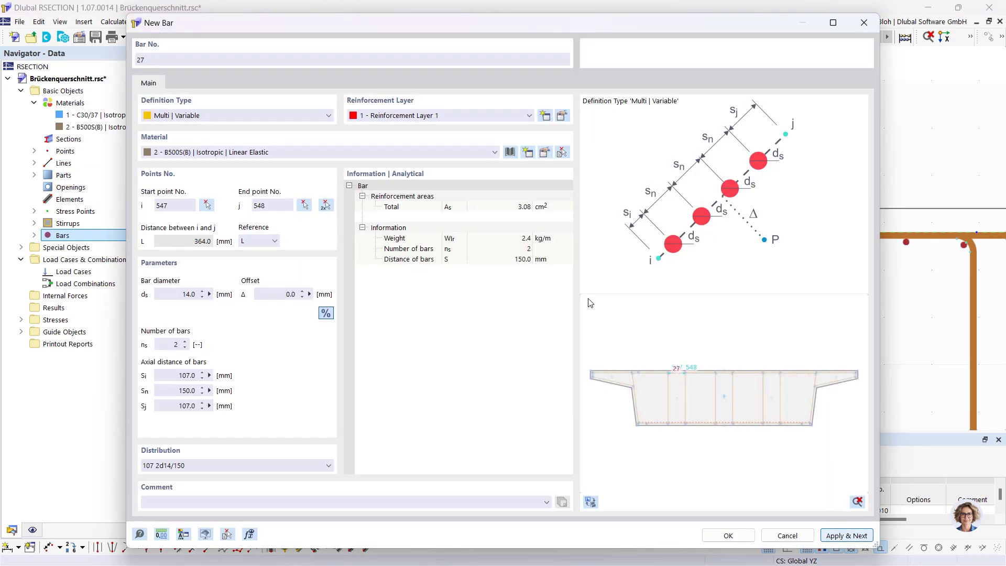
# - Create the same two-bar top row between points 560 and 561 in the middle inner stirrup
pyautogui.click(326, 205)
pyautogui.scroll(-1, 514, 238)
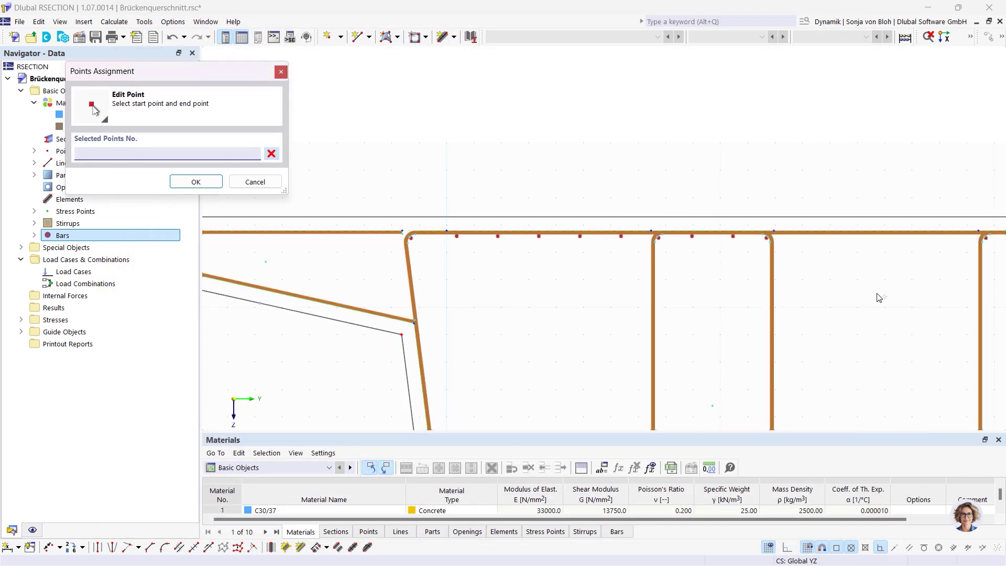
pyautogui.scroll(1, 788, 276)
pyautogui.scroll(2, 807, 281)
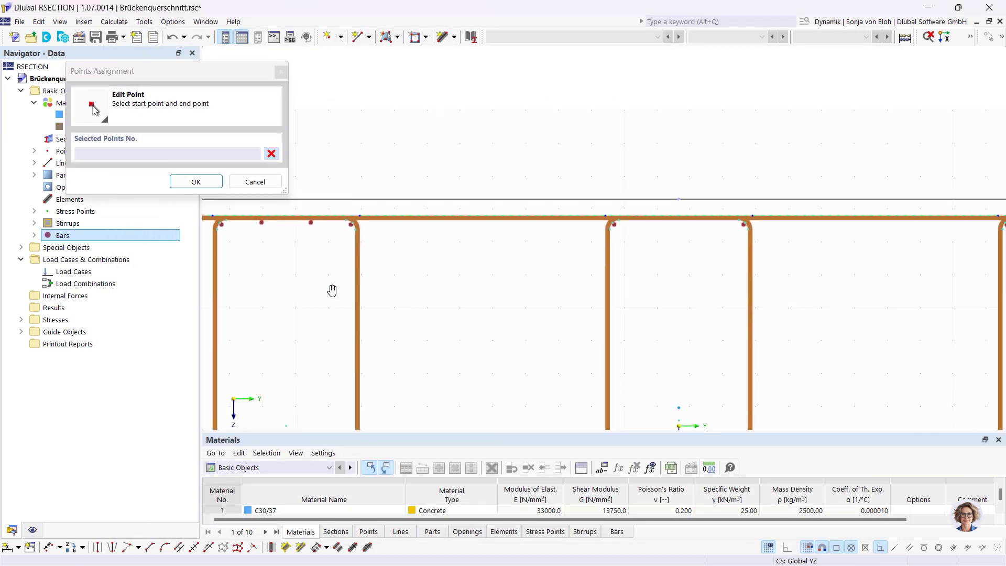
pyautogui.click(652, 228)
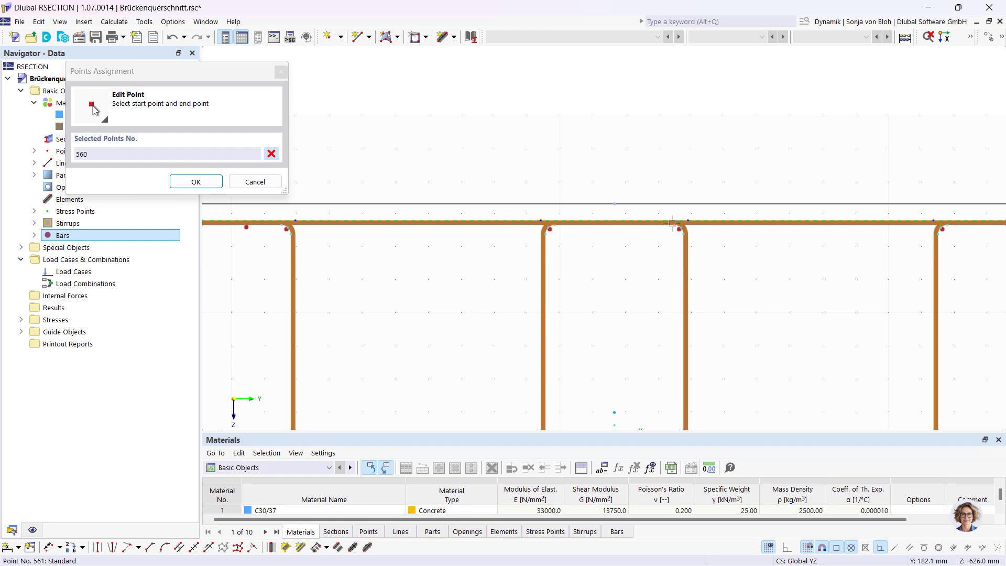
pyautogui.click(673, 223)
pyautogui.click(842, 535)
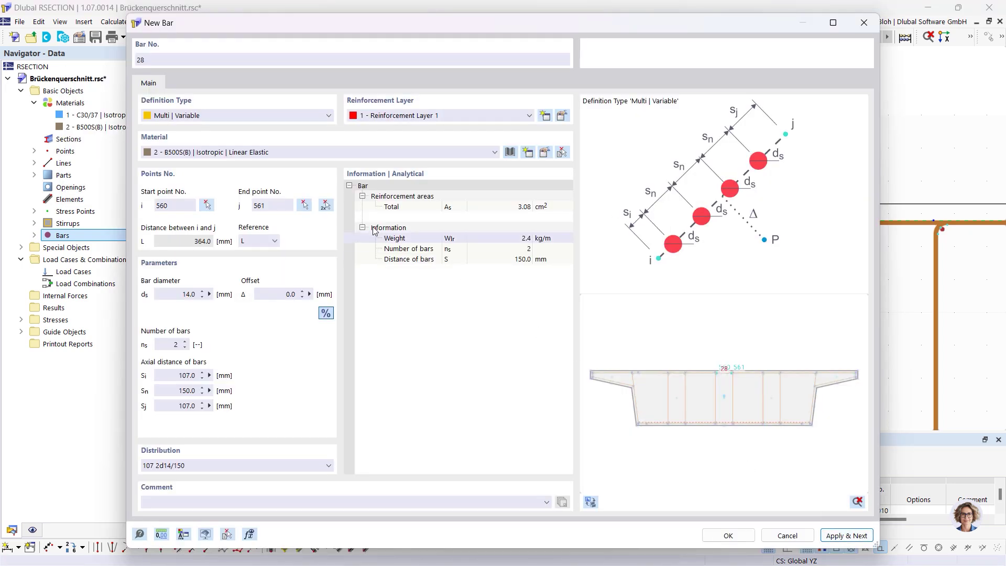
# - Create the same two-bar top row between points 573 and 574 in the third inner stirrup
pyautogui.click(326, 205)
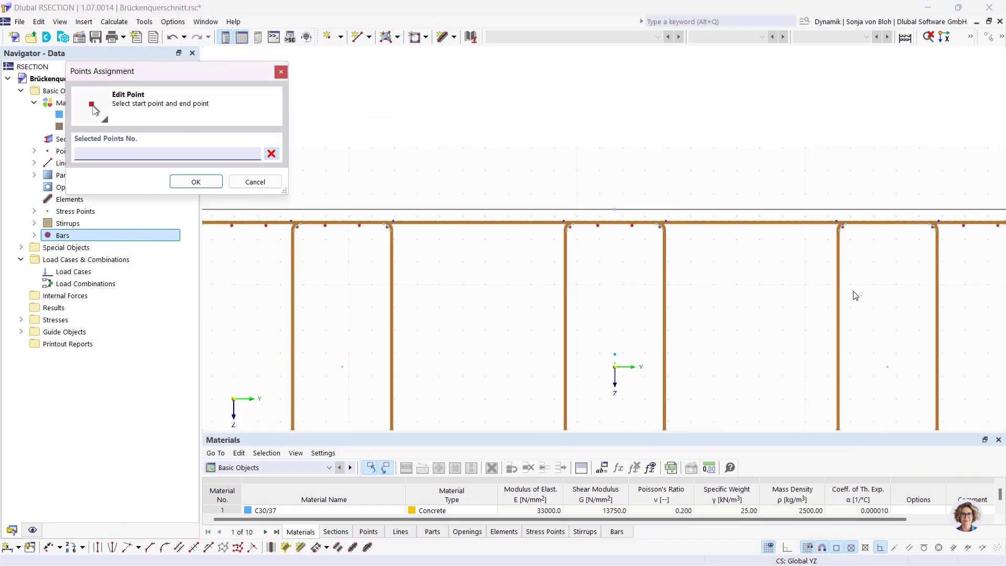
pyautogui.moveTo(598, 337); pyautogui.dragTo(607, 355, button='middle')
pyautogui.scroll(3, 552, 267)
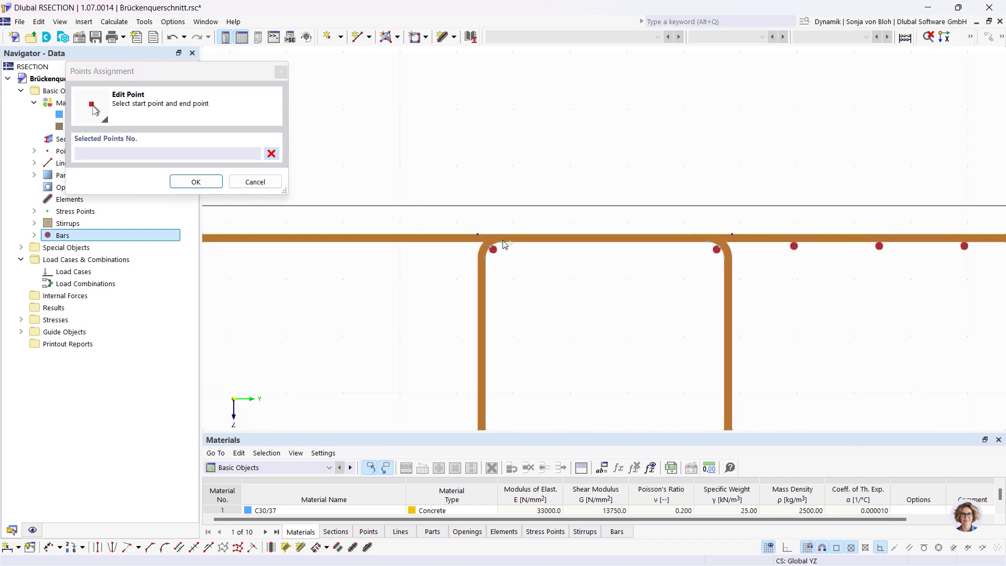
pyautogui.click(692, 251)
pyautogui.click(710, 241)
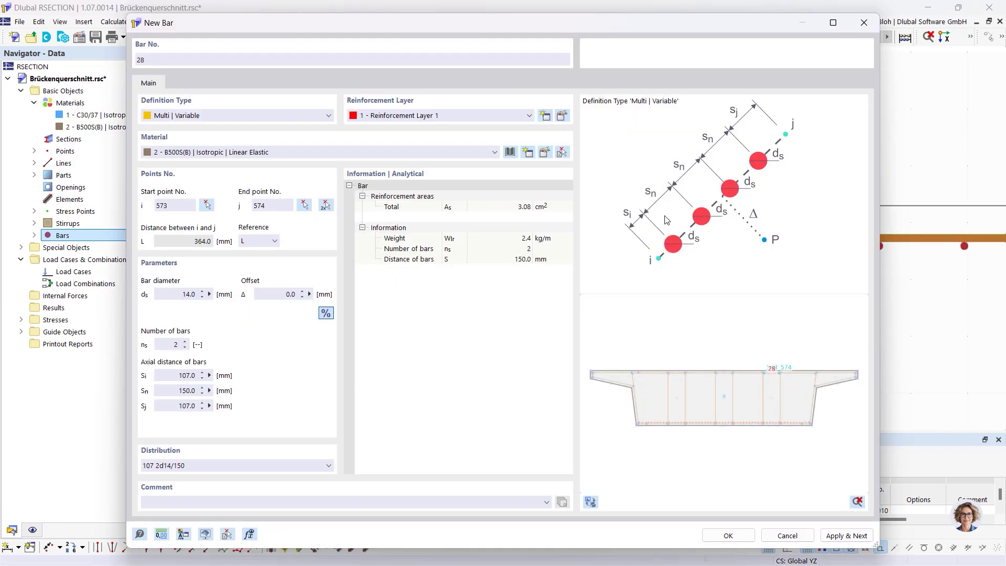
pyautogui.click(846, 535)
# - Create a top row of 5 bars with a 115 mm start distance between points 561 and 573, from the middle to the third inner stirrup
pyautogui.doubleClick(173, 345)
pyautogui.press('Tab')
pyautogui.write('11')
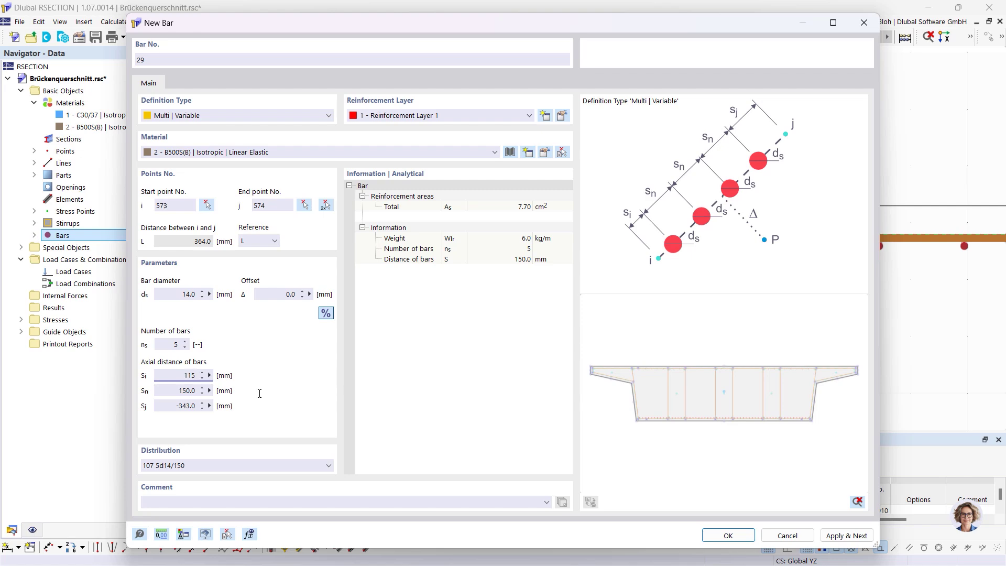
pyautogui.click(326, 205)
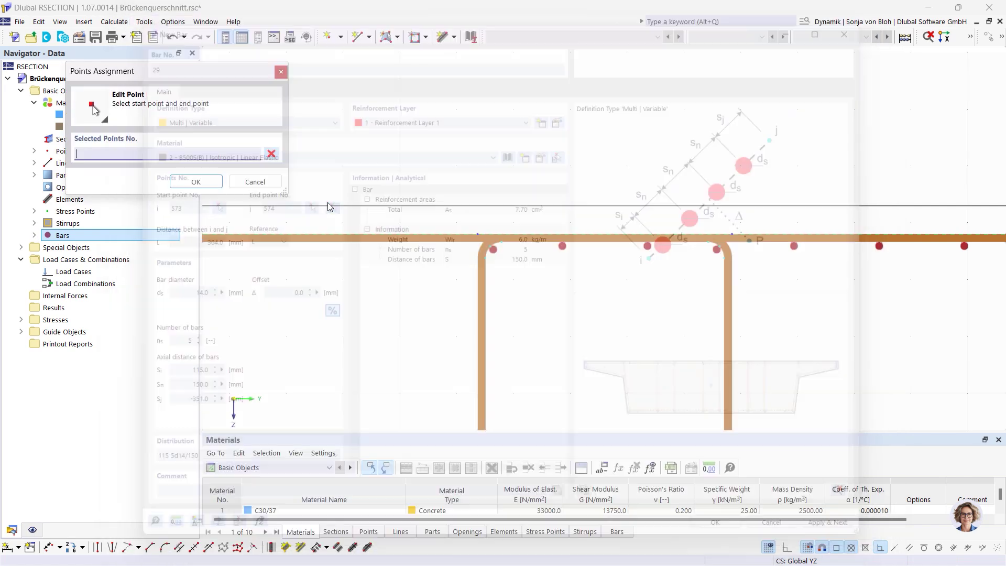
pyautogui.scroll(-1, 437, 249)
pyautogui.scroll(3, 298, 248)
pyautogui.click(289, 236)
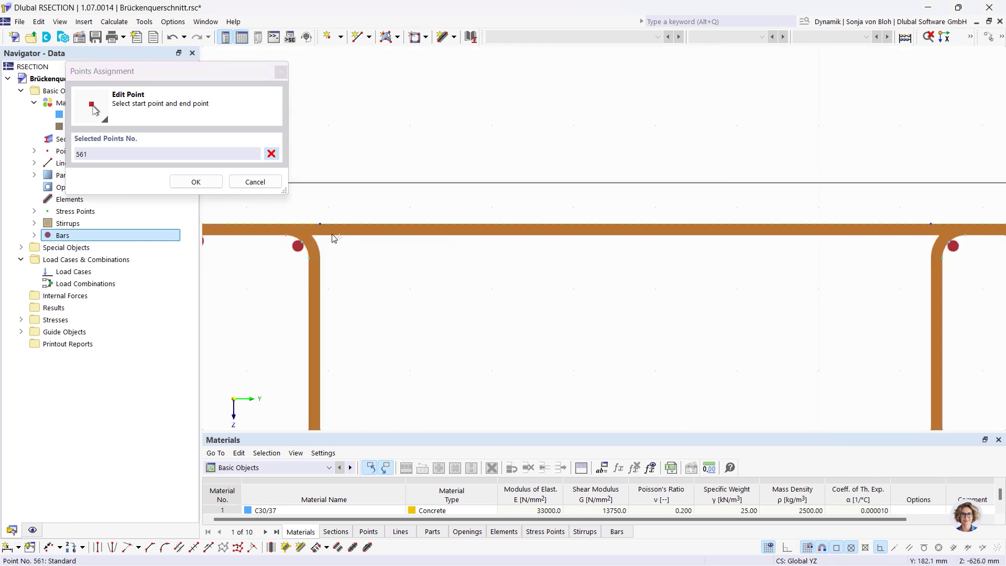
pyautogui.click(968, 237)
pyautogui.click(842, 537)
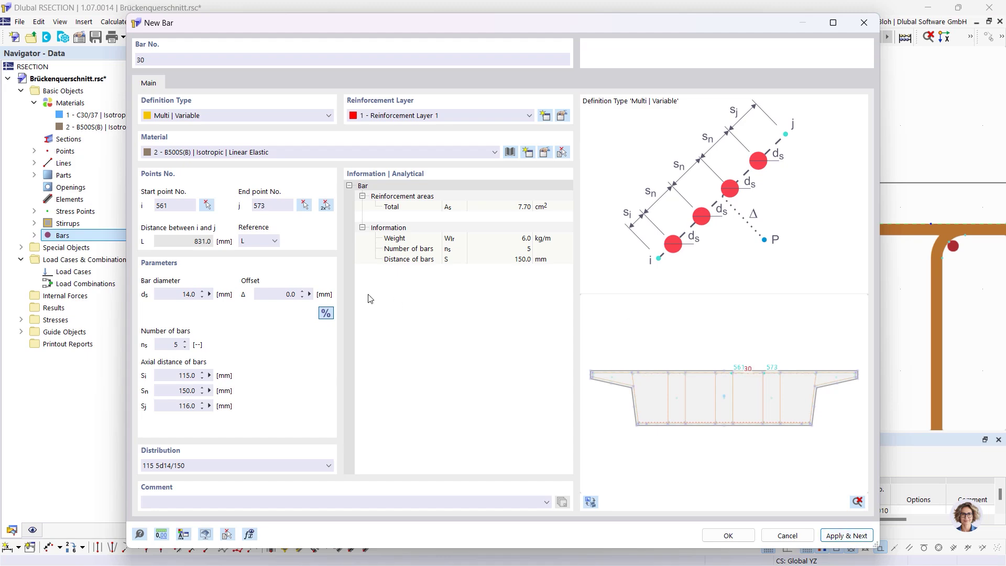
# - Create the same five-bar top row between points 548 and 560, from the first to the middle inner stirrup
pyautogui.click(325, 205)
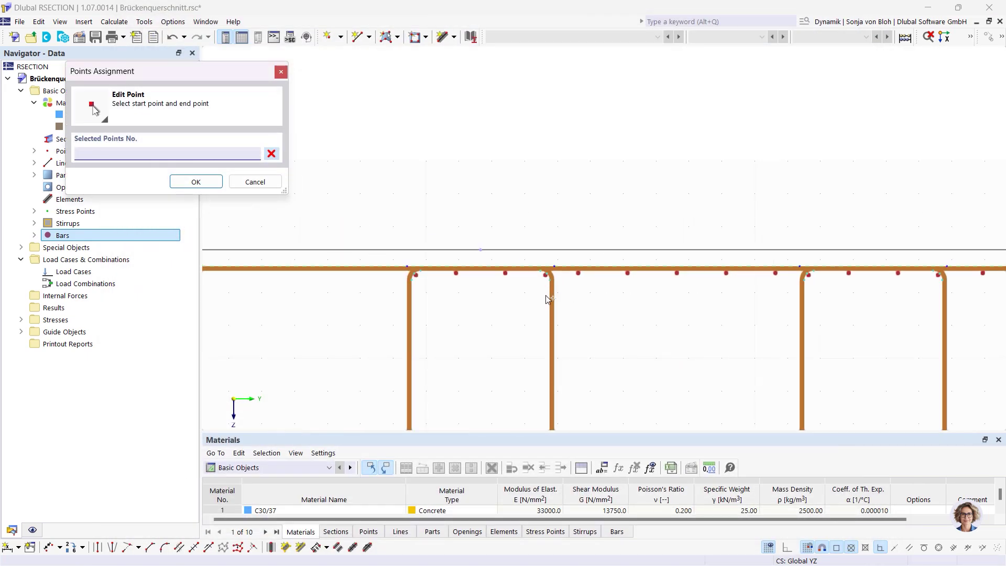
pyautogui.scroll(2, 320, 287)
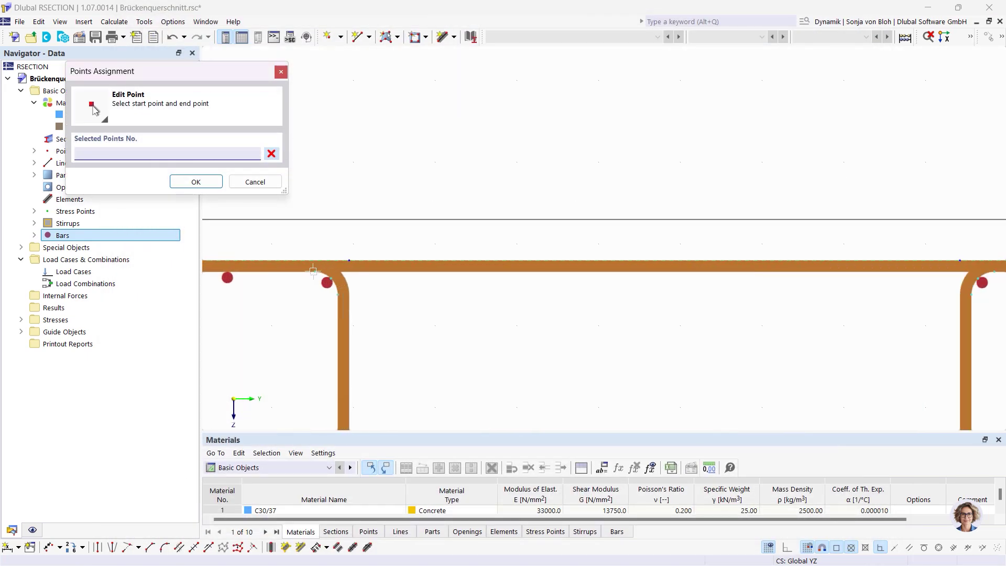
pyautogui.click(314, 272)
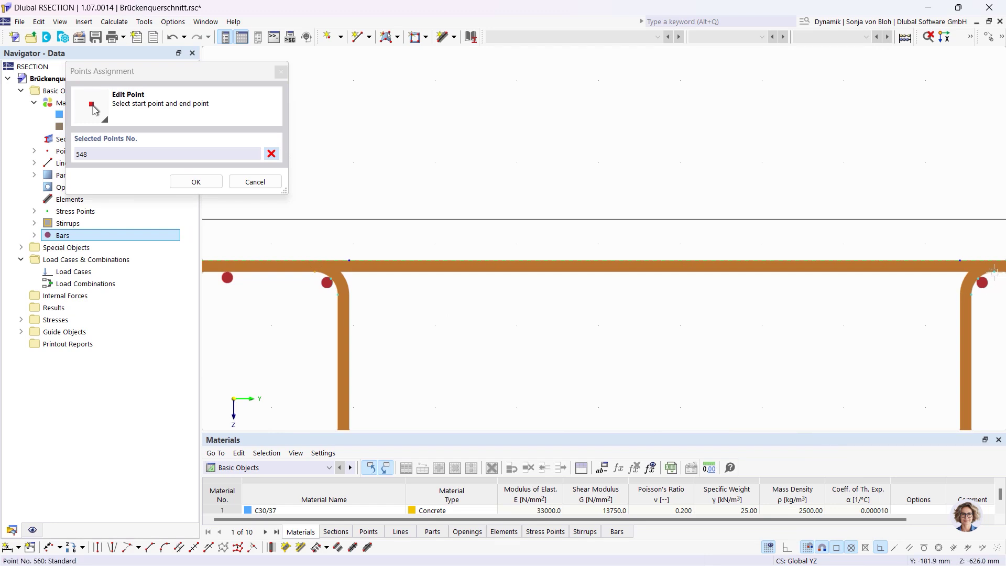
pyautogui.click(994, 272)
pyautogui.click(846, 536)
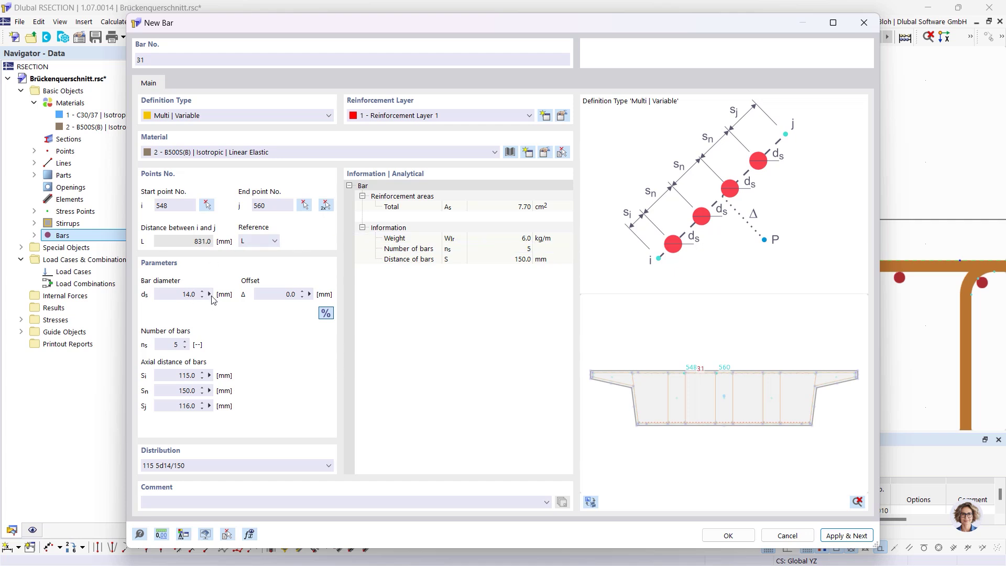
# - Set the next bar row to 8 bars with a start distance of 77.5 mm
pyautogui.click(166, 346)
pyautogui.write('8')
pyautogui.press('Tab')
pyautogui.press('Tab')
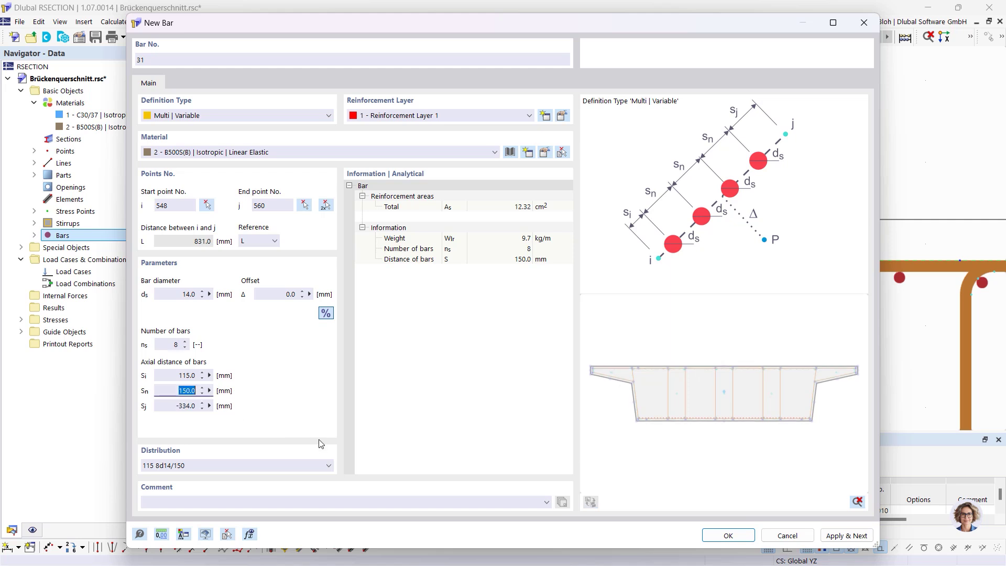
pyautogui.click(163, 375)
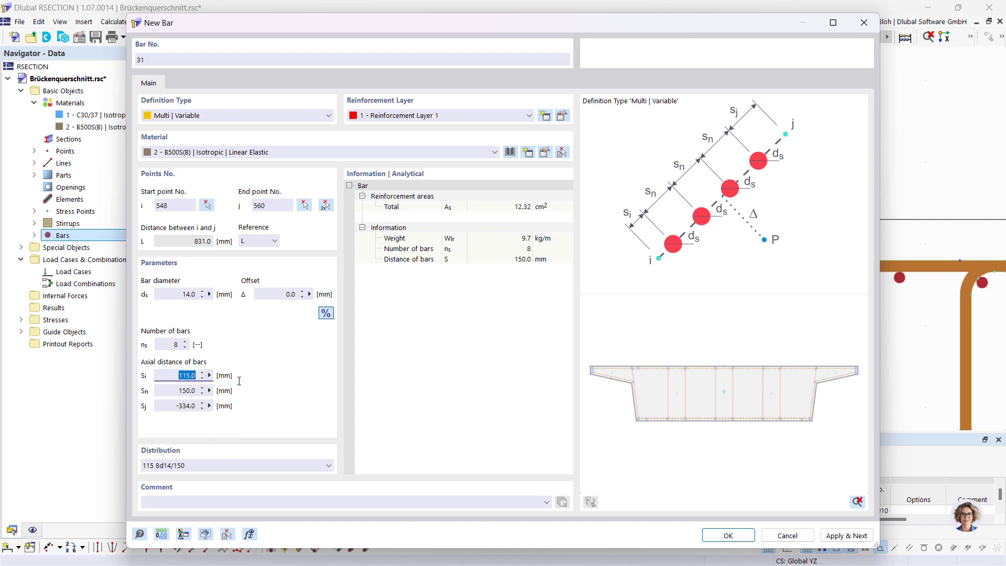
pyautogui.write('77.5')
# - Create the eight-bar row along the outer stirrup's sloped web side between points 514 and 525
pyautogui.click(325, 205)
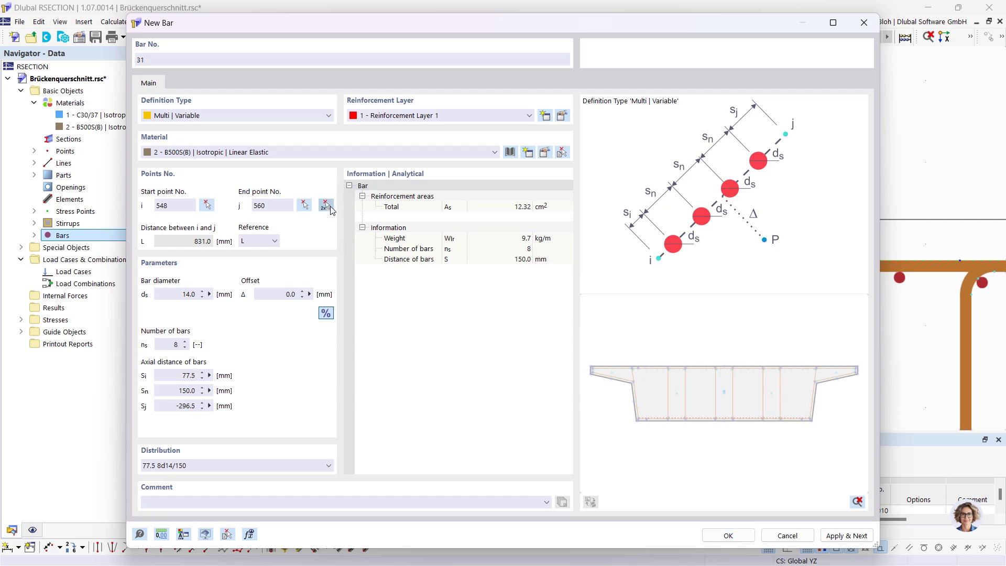
pyautogui.scroll(-3, 434, 243)
pyautogui.scroll(5, 348, 209)
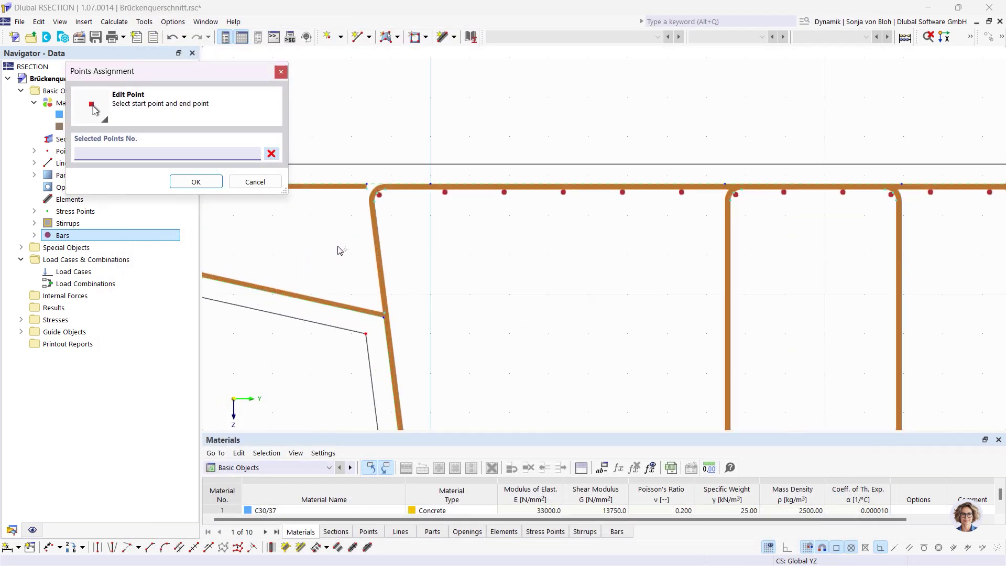
pyautogui.click(378, 204)
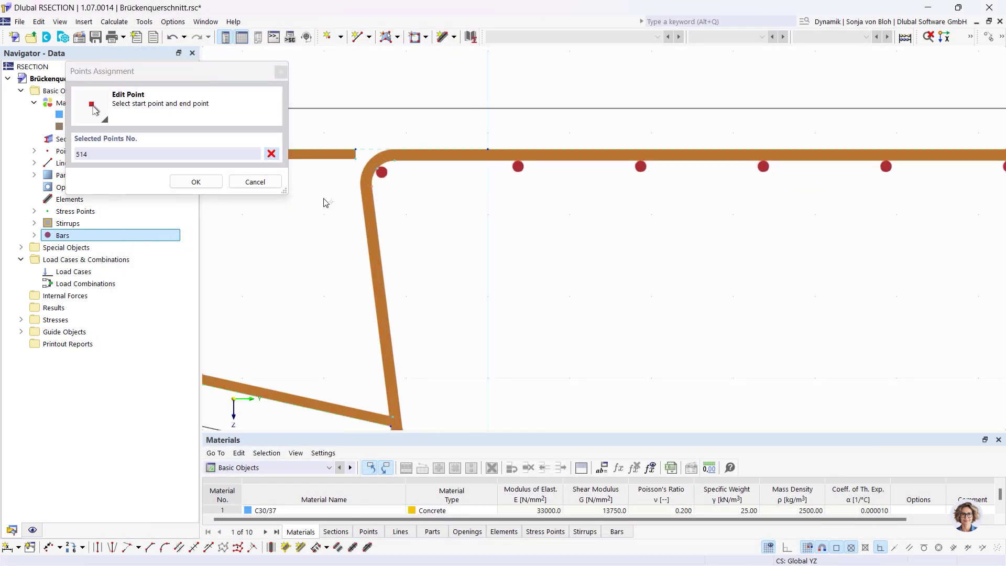
pyautogui.scroll(-3, 325, 202)
pyautogui.scroll(-3, 327, 256)
pyautogui.scroll(6, 373, 387)
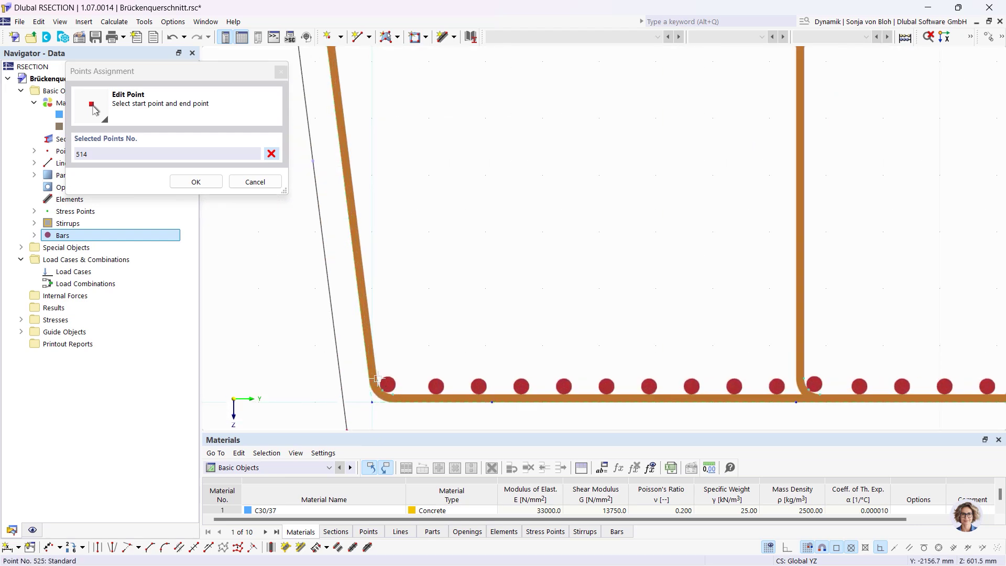
pyautogui.click(378, 379)
pyautogui.click(841, 536)
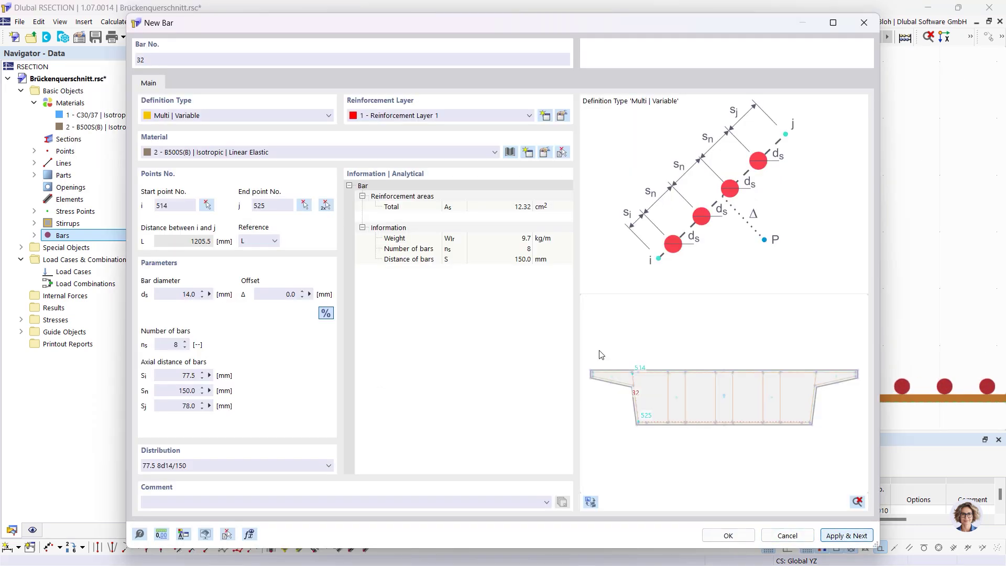
# - Create the same eight-bar row along the outer stirrup's opposite sloped side, between points 519 and 520
pyautogui.click(325, 205)
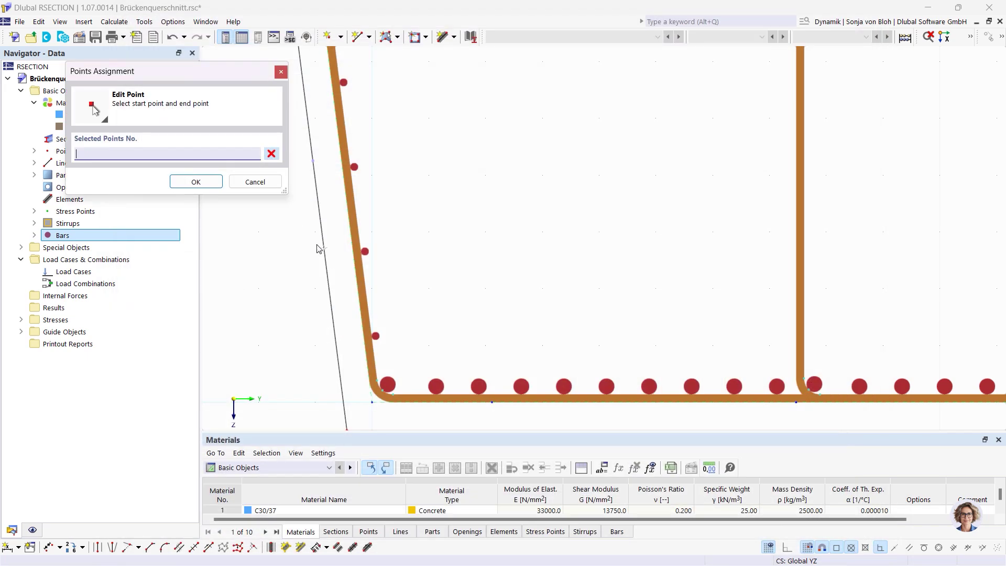
pyautogui.scroll(-3, 714, 214)
pyautogui.scroll(3, 714, 215)
pyautogui.scroll(3, 714, 215)
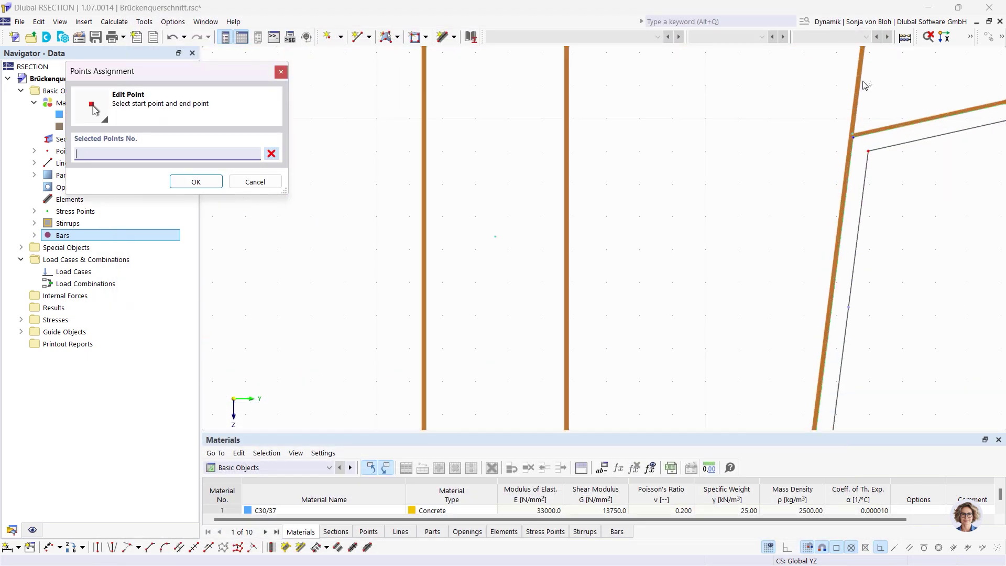
pyautogui.scroll(-3, 856, 130)
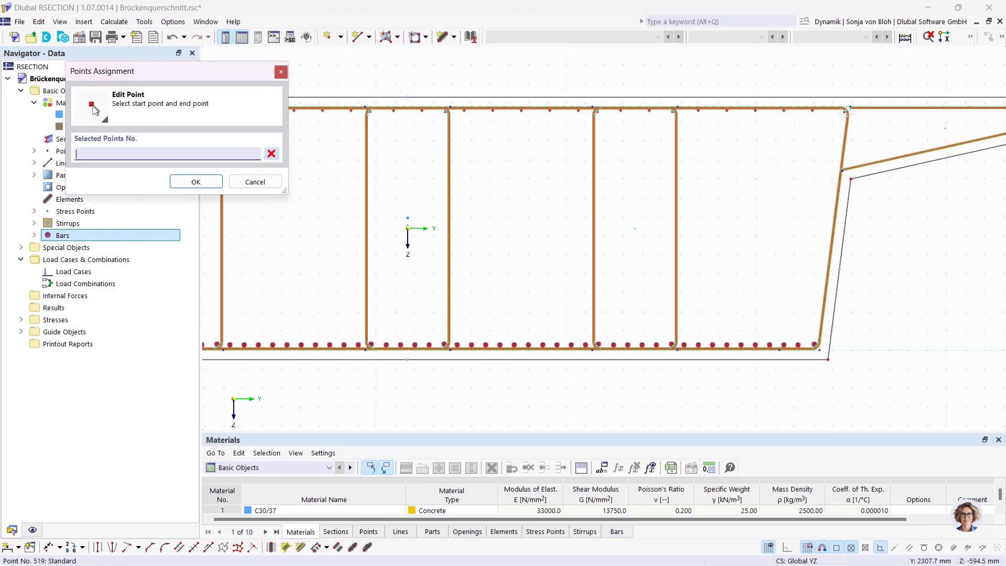
pyautogui.scroll(4, 856, 131)
pyautogui.click(844, 126)
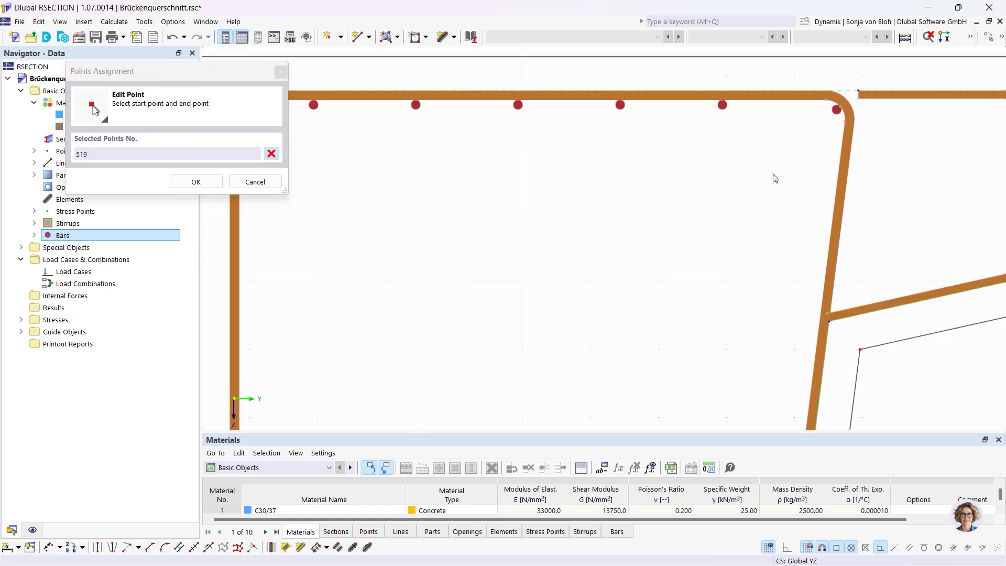
pyautogui.scroll(-2, 778, 165)
pyautogui.scroll(-2, 703, 173)
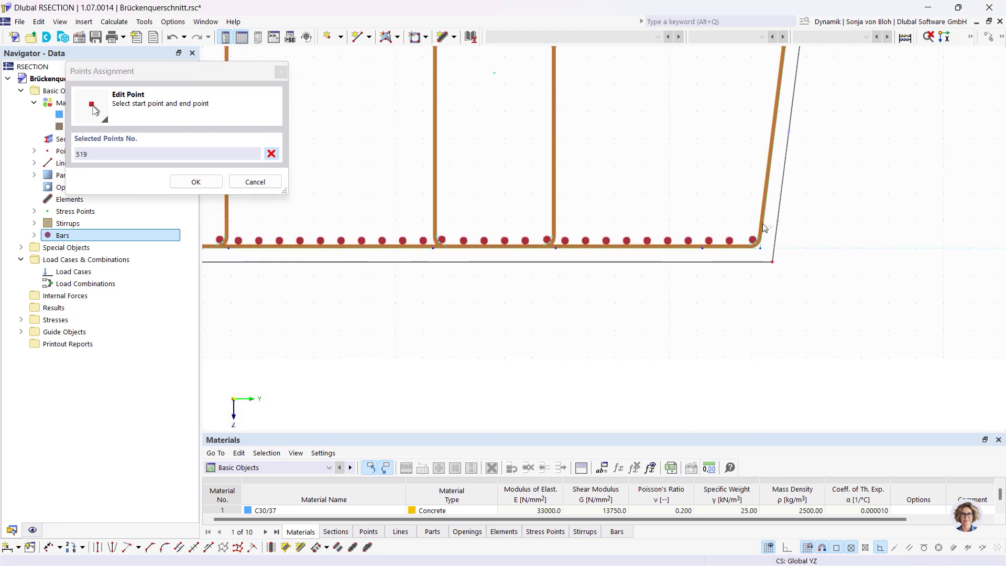
pyautogui.scroll(2, 766, 230)
pyautogui.click(755, 256)
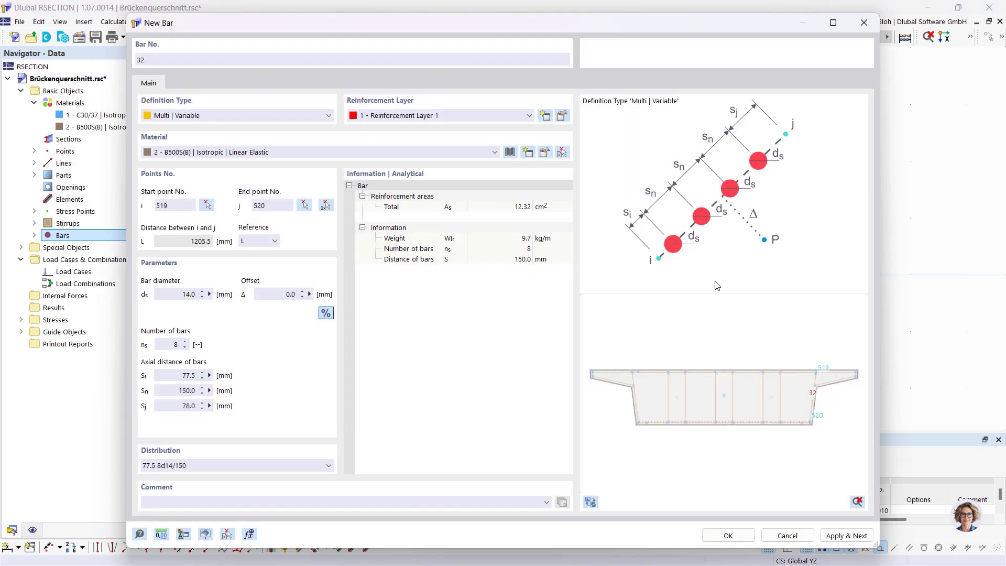
pyautogui.click(857, 540)
# - Define a Single | Point bar with a 20 mm diameter at point 538, the upper outer corner of the +Y cantilever stirrup
pyautogui.click(236, 116)
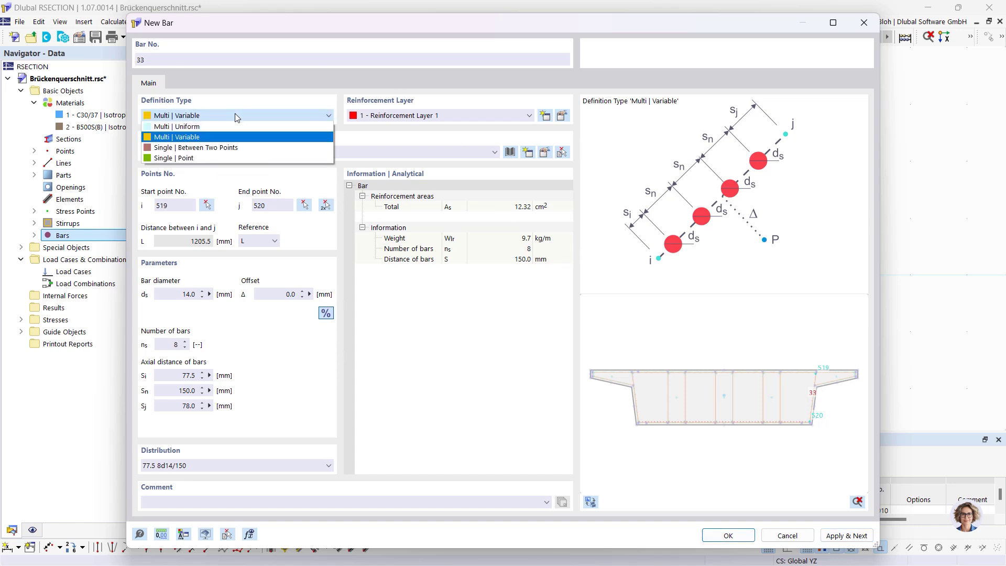
pyautogui.click(174, 158)
pyautogui.click(204, 259)
pyautogui.doubleClick(203, 259)
pyautogui.write('20')
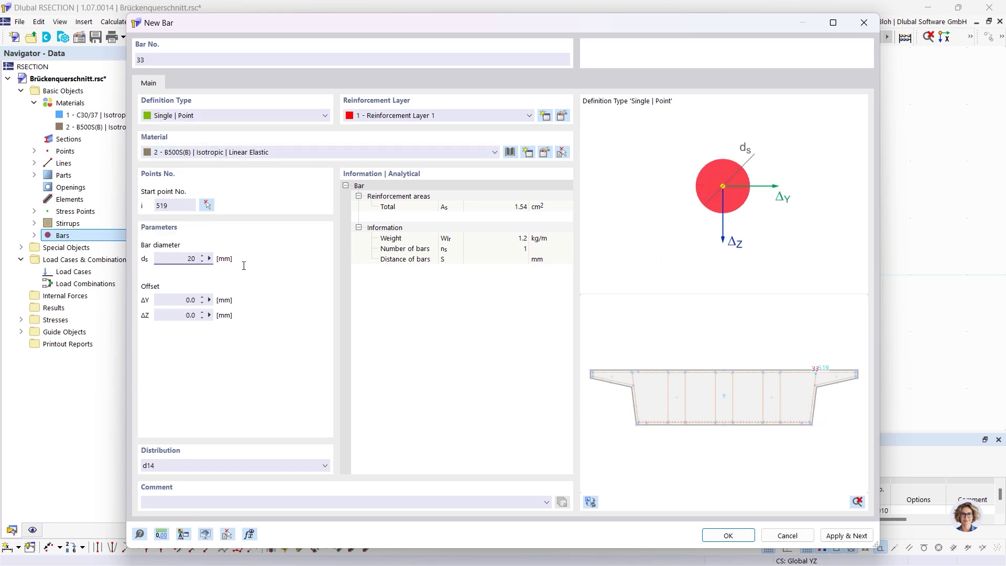
pyautogui.click(207, 205)
pyautogui.scroll(-3, 638, 198)
pyautogui.moveTo(764, 152); pyautogui.dragTo(719, 323, button='middle')
pyautogui.scroll(4, 825, 220)
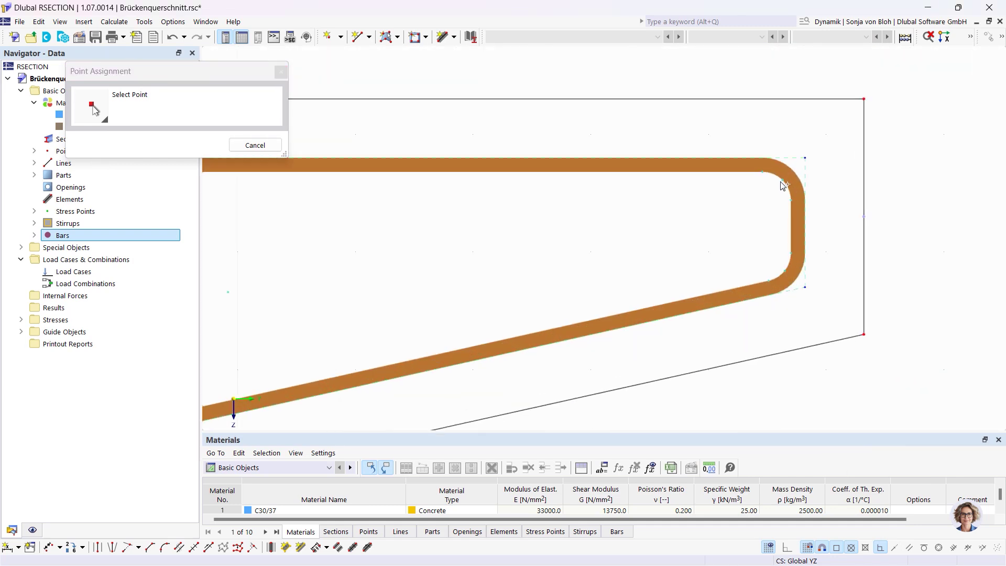
pyautogui.click(783, 185)
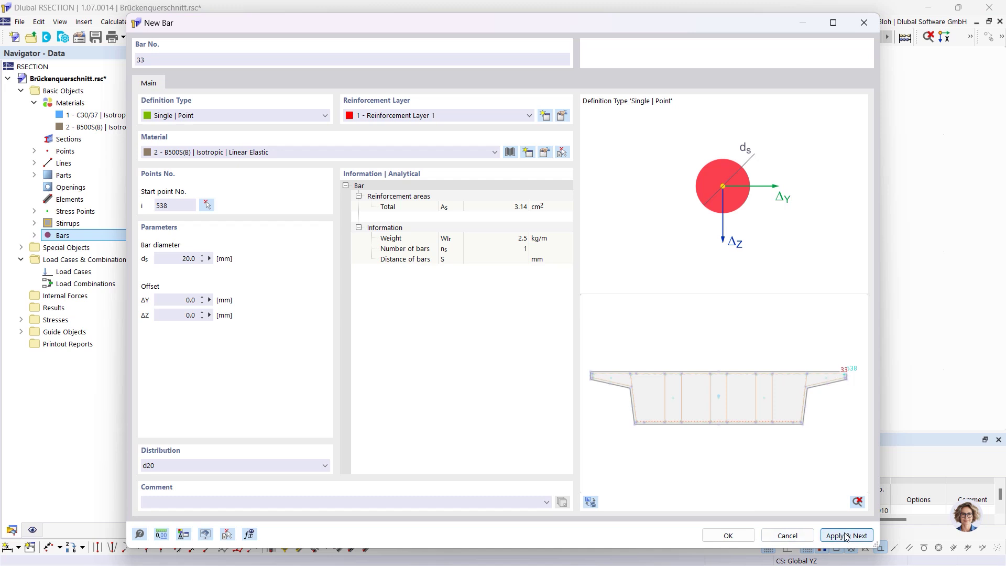
# - Create the same 20 mm single bar at point 541, the lower outer corner of the +Y cantilever stirrup
pyautogui.click(207, 205)
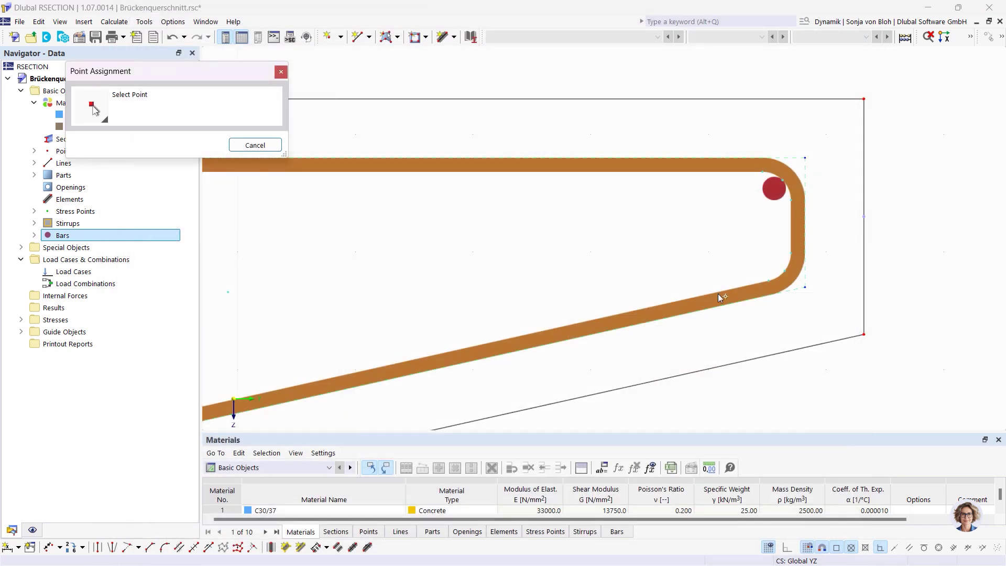
pyautogui.click(790, 268)
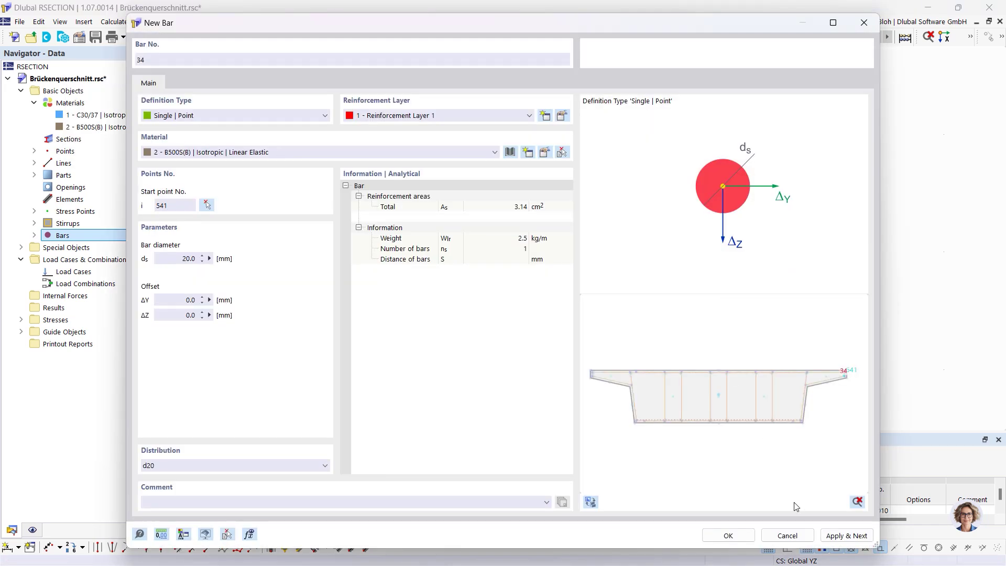
pyautogui.click(835, 536)
# - Create the same 20 mm single bar at point 532, the upper outer corner of the opposite cantilever stirrup
pyautogui.click(207, 205)
pyautogui.scroll(-5, 586, 296)
pyautogui.scroll(4, 210, 307)
pyautogui.scroll(4, 211, 307)
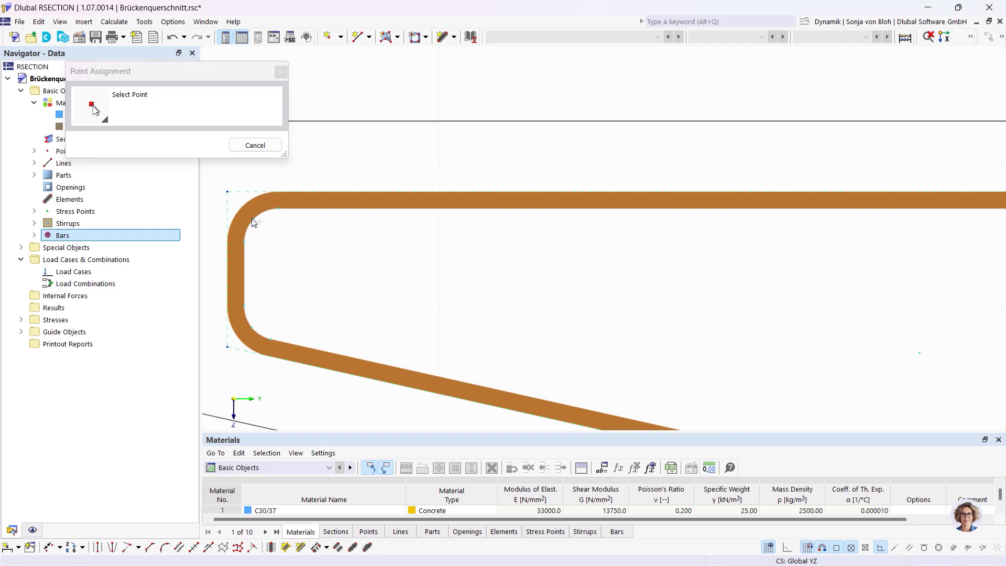
pyautogui.click(254, 221)
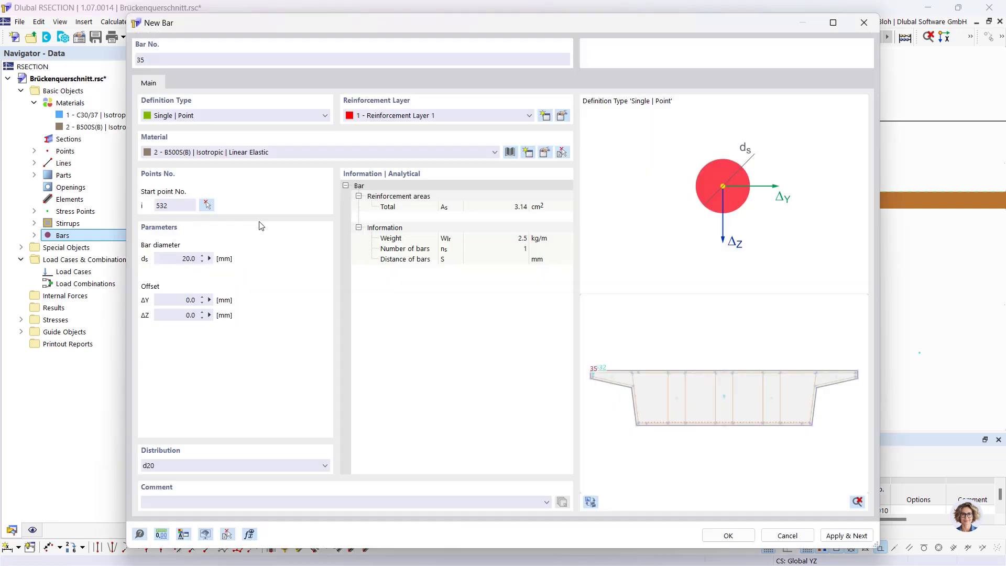
pyautogui.click(847, 536)
# - Create the same 20 mm single bar at point 529, the lower outer corner of that cantilever stirrup
pyautogui.click(206, 205)
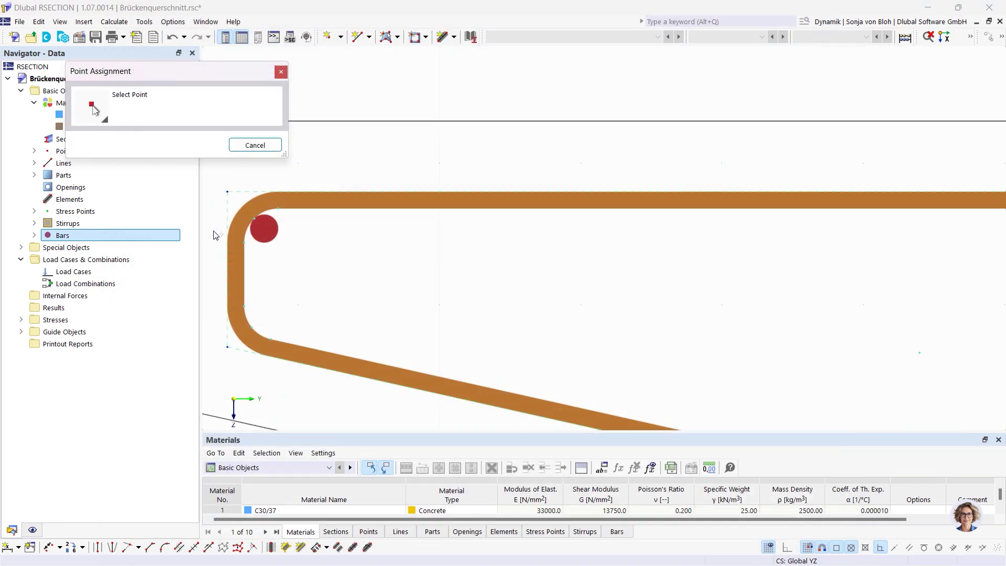
pyautogui.click(254, 325)
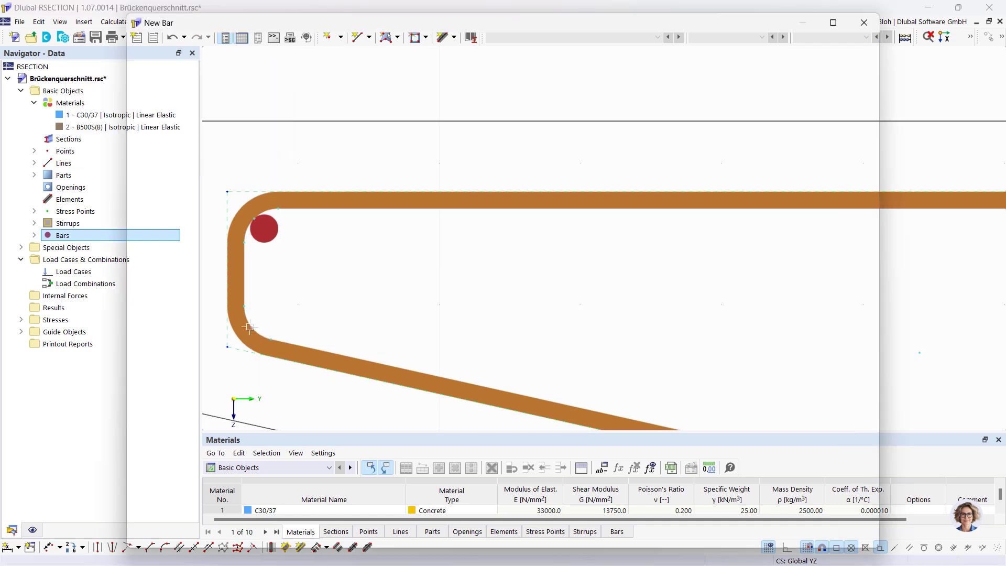
pyautogui.click(837, 536)
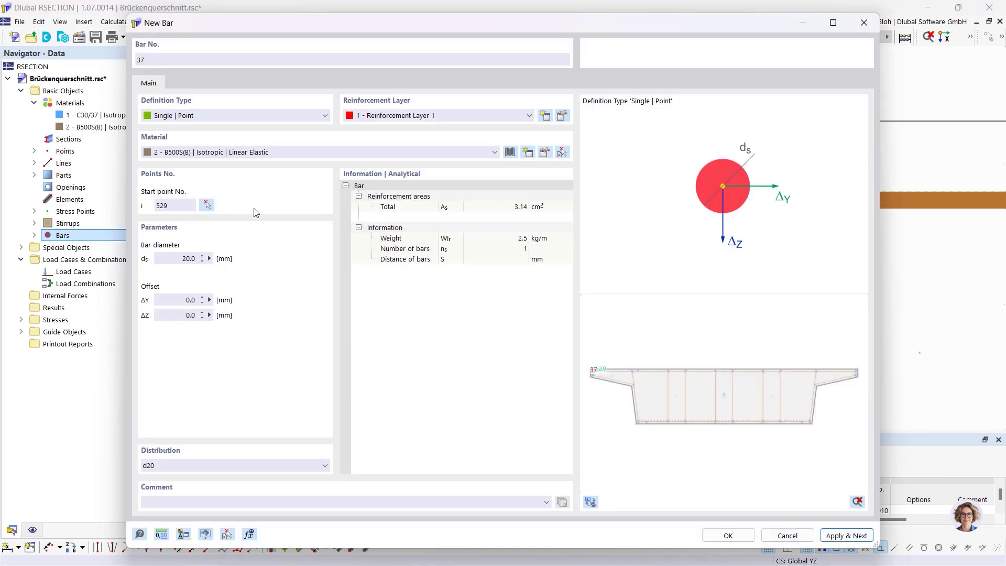
# - Define a Multi | Variable bar row of nine 10 mm bars spaced 100 mm apart, starting 76 mm from the start point
pyautogui.click(247, 116)
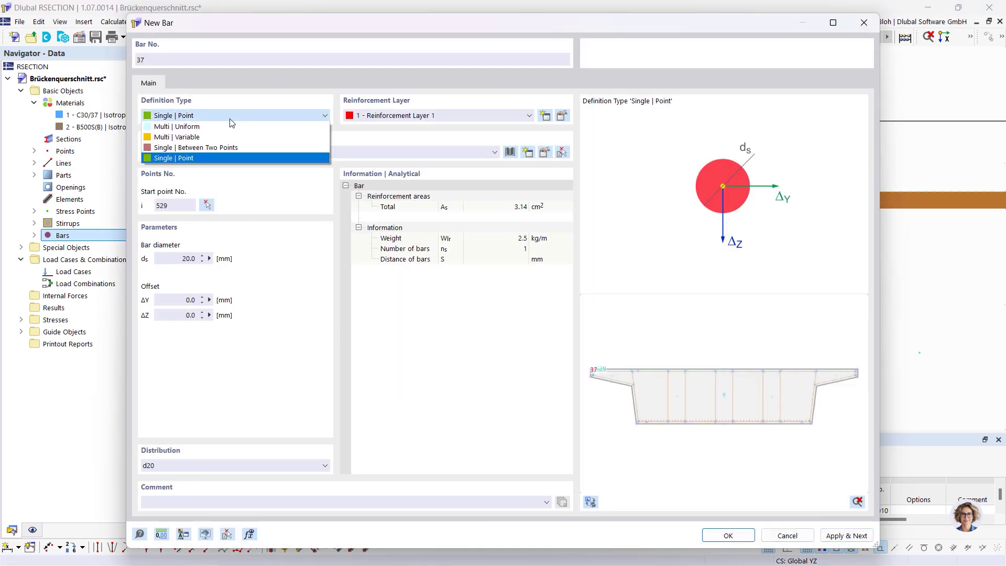
pyautogui.click(212, 137)
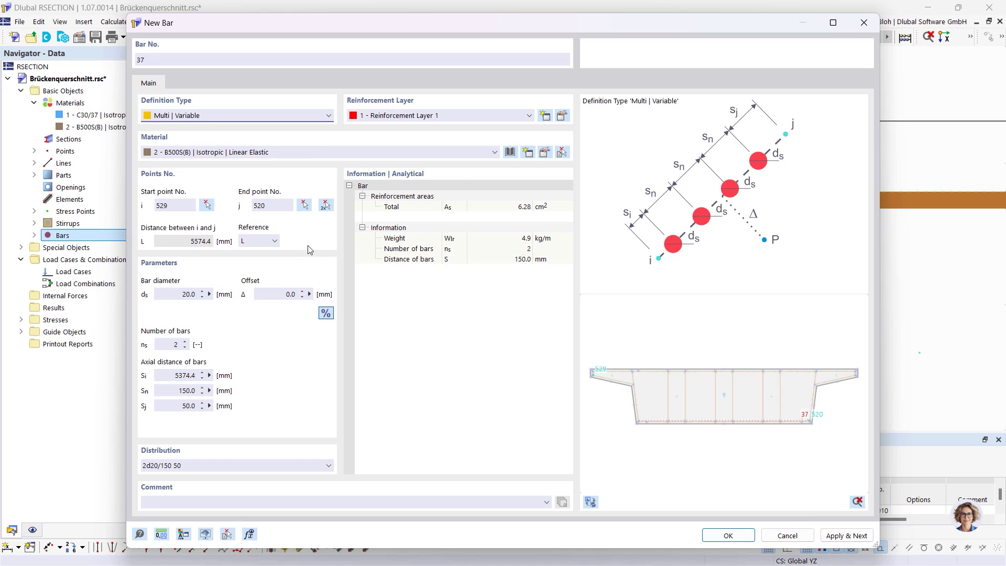
pyautogui.click(171, 344)
pyautogui.write('9')
pyautogui.click(185, 294)
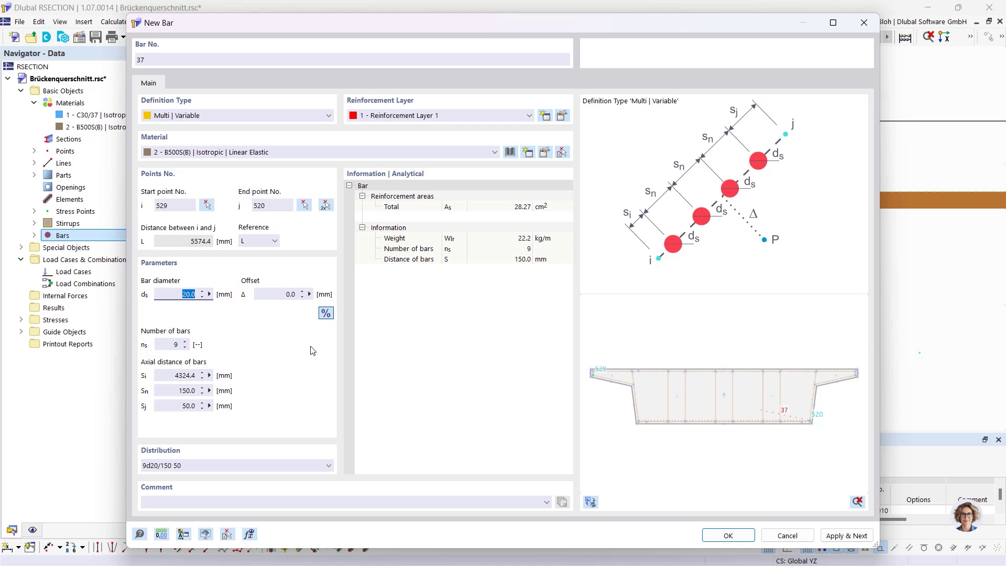
pyautogui.write('10')
pyautogui.press('Tab')
pyautogui.write('1')
pyautogui.press('Tab')
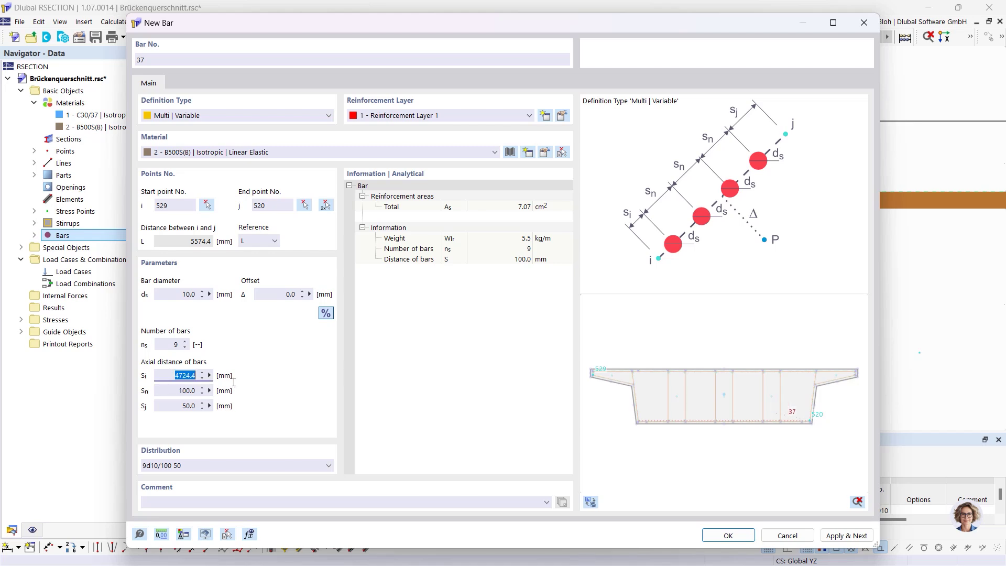
pyautogui.write('76')
# - Create the nine-bar row between points 533 and 534 along the upper edge of the -Y cantilever stirrup
pyautogui.click(325, 205)
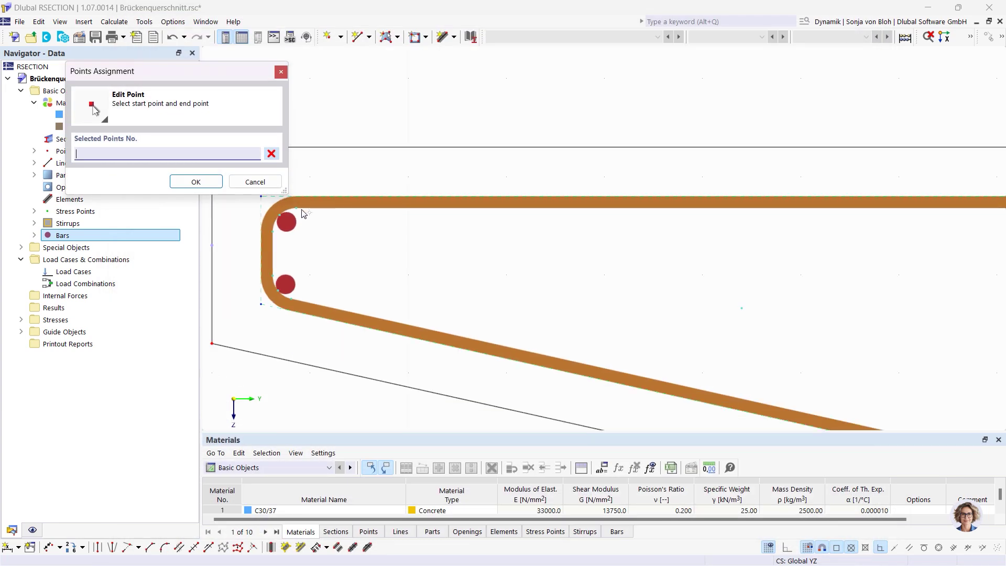
pyautogui.click(297, 206)
pyautogui.scroll(-3, 297, 206)
pyautogui.scroll(3, 625, 218)
pyautogui.click(709, 220)
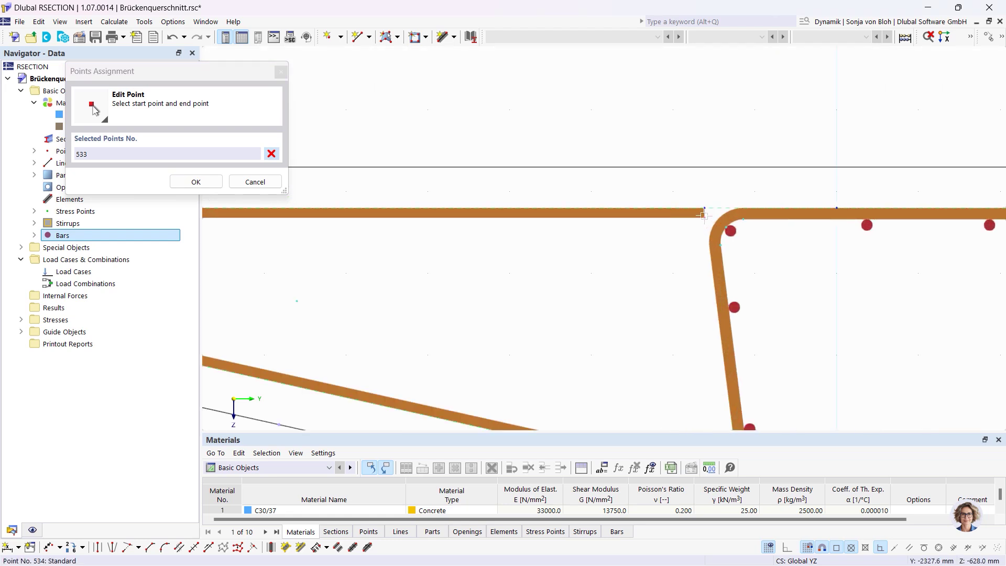
pyautogui.click(837, 535)
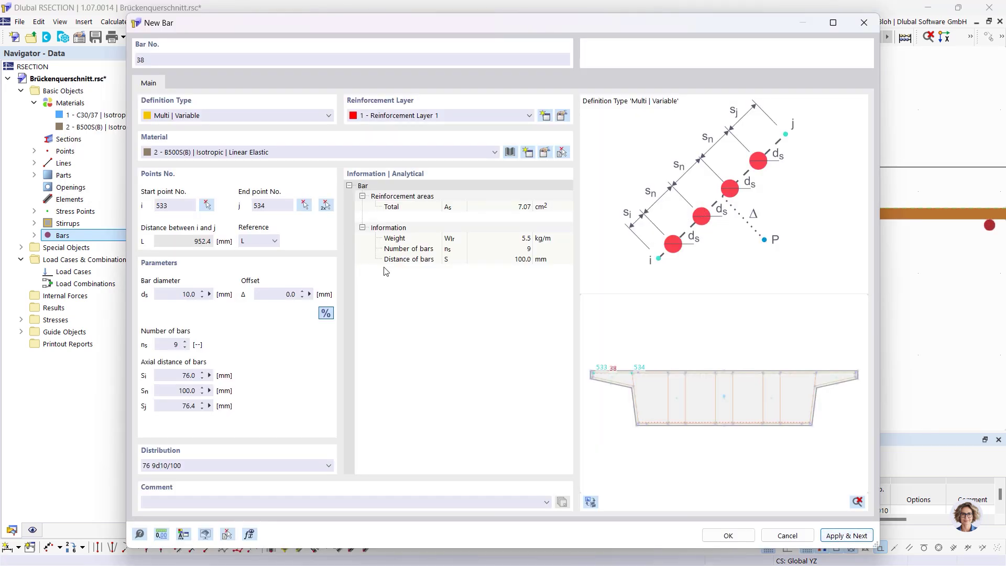
# - Create the same nine-bar row between points 536 and 537 along the upper edge of the +Y cantilever stirrup
pyautogui.click(328, 205)
pyautogui.scroll(-2, 247, 230)
pyautogui.scroll(-2, 247, 230)
pyautogui.scroll(4, 802, 241)
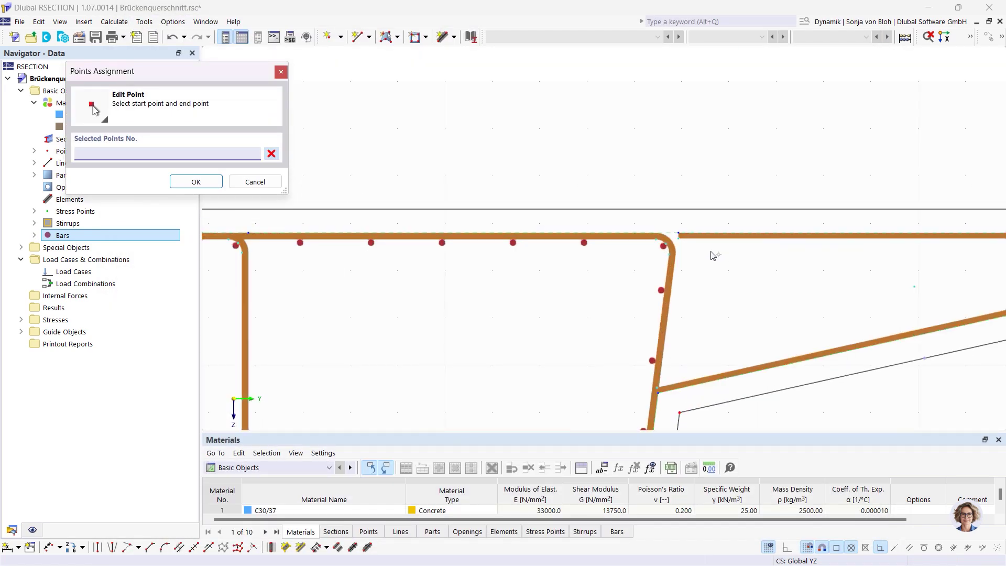
pyautogui.click(677, 238)
pyautogui.scroll(-2, 786, 272)
pyautogui.scroll(3, 985, 254)
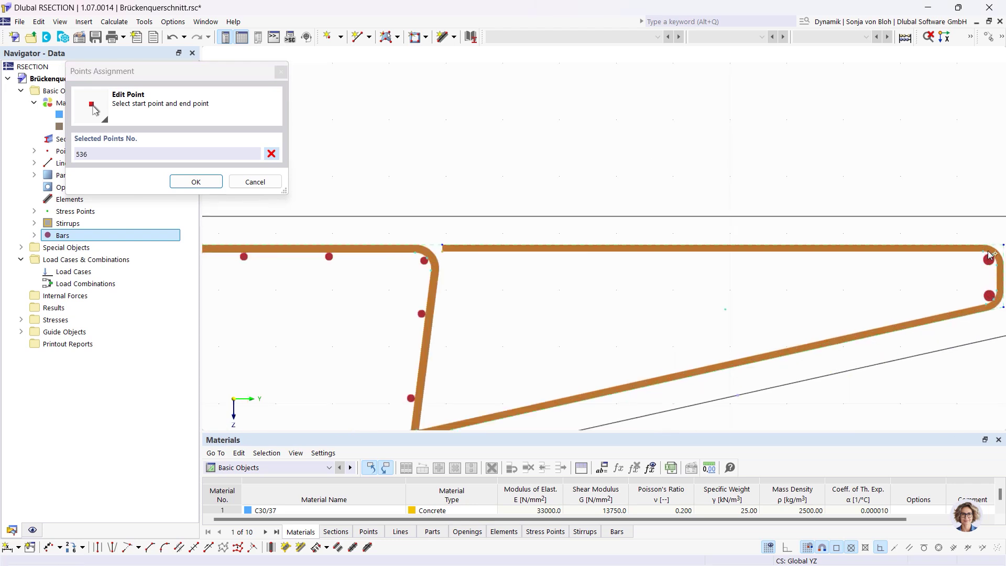
pyautogui.click(982, 251)
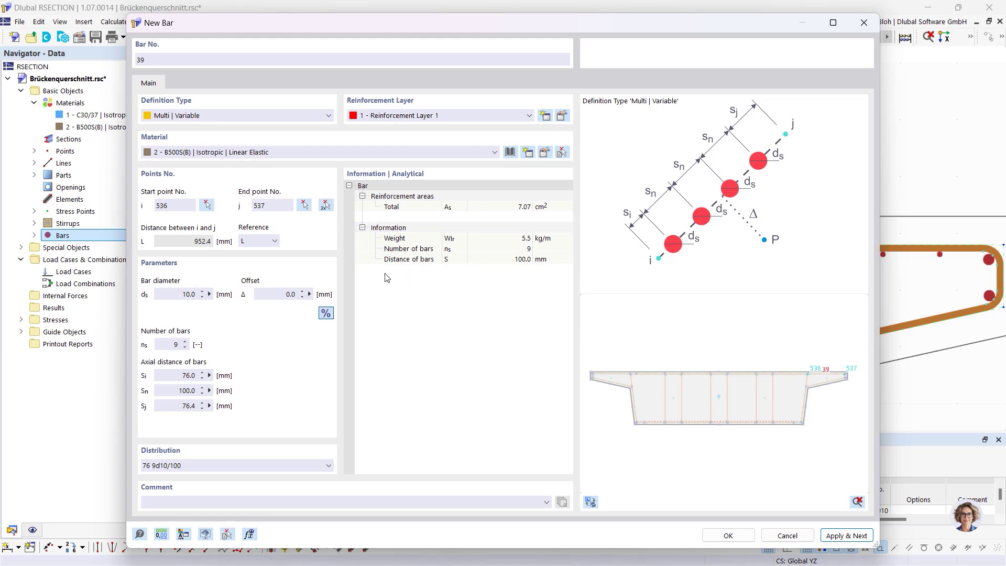
# - Set the next bar row to 10 bars with an initial axial distance Si of 63.5 mm
pyautogui.click(166, 344)
pyautogui.click(178, 292)
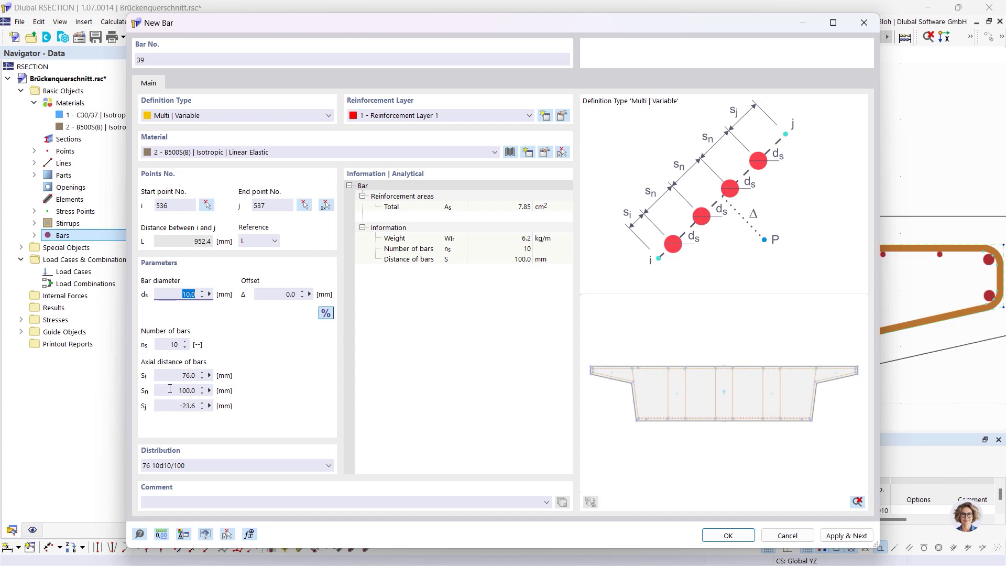
pyautogui.click(181, 375)
pyautogui.write('63,5')
# - Create the ten-bar row from point 543 to point 542 along the sloping lower edge of the +Y cantilever stirrup
pyautogui.click(327, 205)
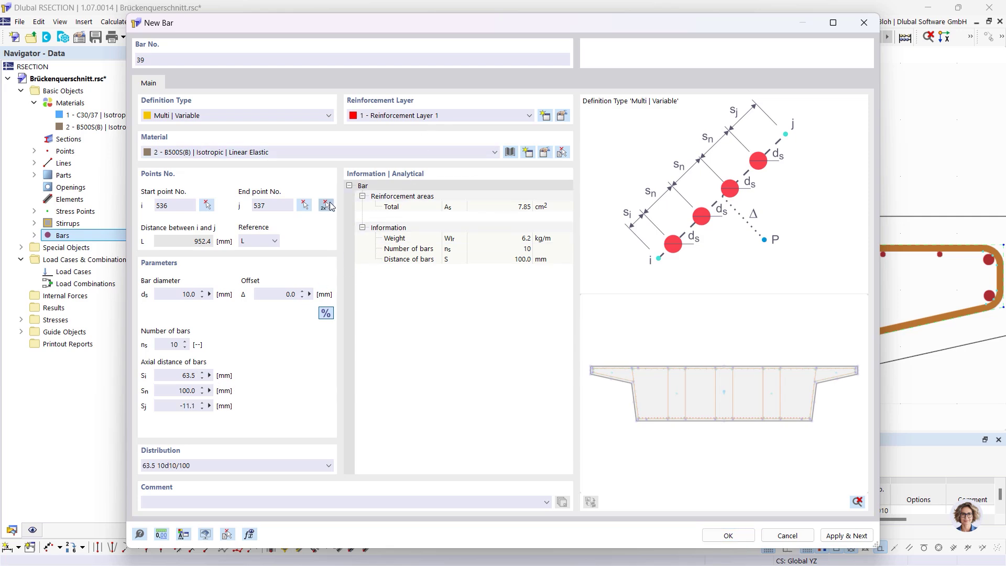
pyautogui.scroll(2, 485, 285)
pyautogui.scroll(2, 454, 378)
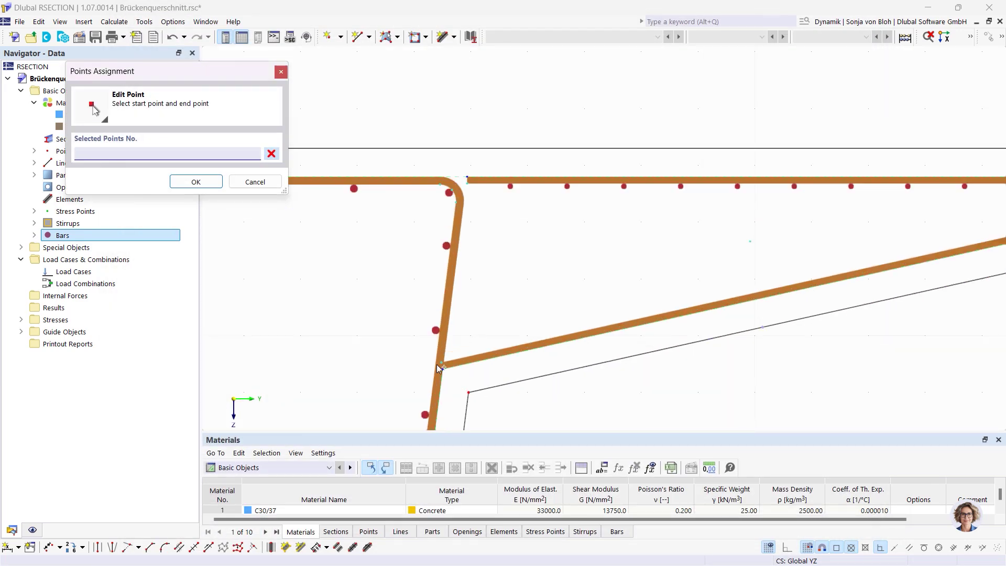
pyautogui.click(439, 368)
pyautogui.scroll(-3, 426, 335)
pyautogui.scroll(2, 704, 300)
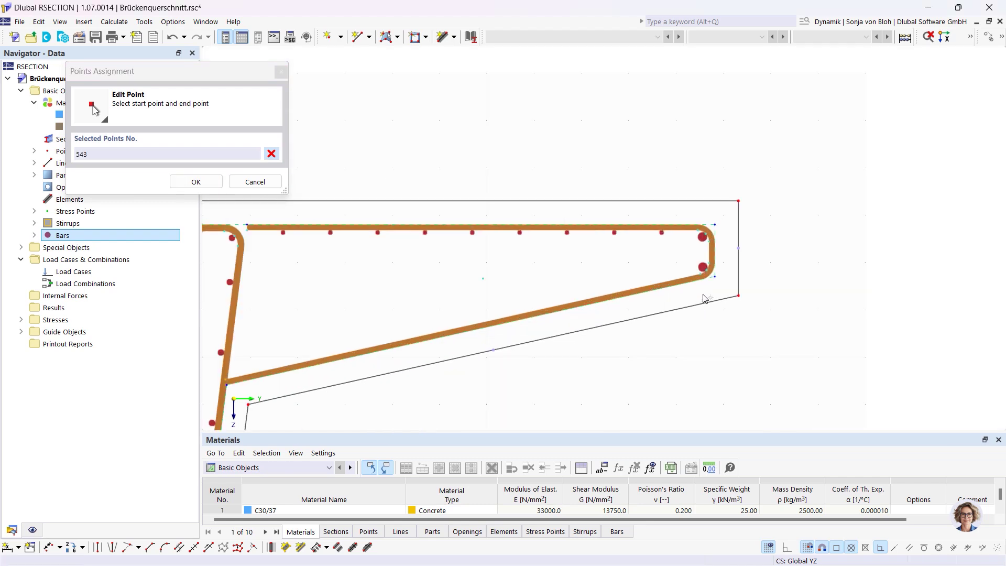
pyautogui.click(699, 273)
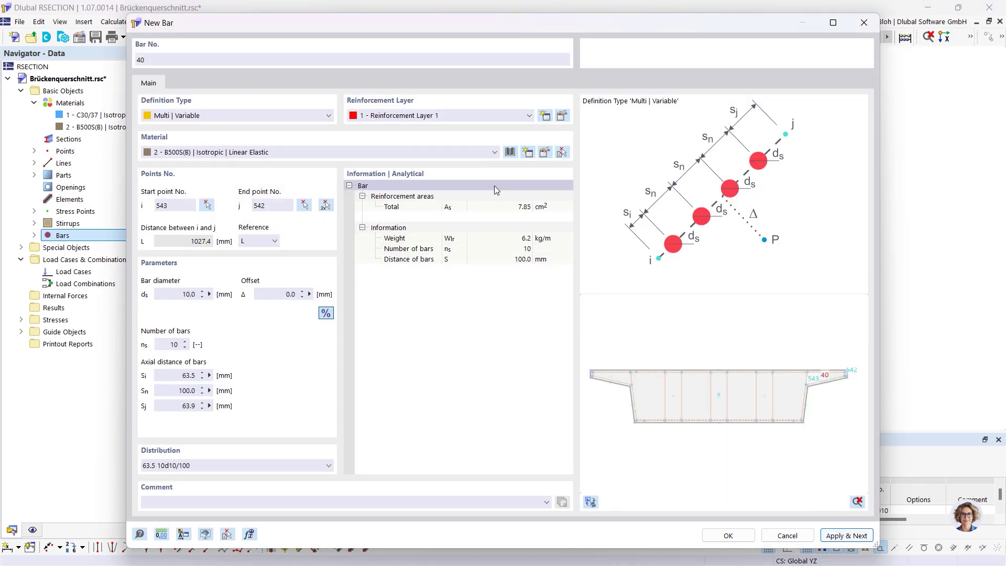
# - Create the same ten-bar row from point 527 to the outer end of the -Y cantilever stirrup's sloping edge, and finish defining bars
pyautogui.click(325, 205)
pyautogui.scroll(-3, 388, 310)
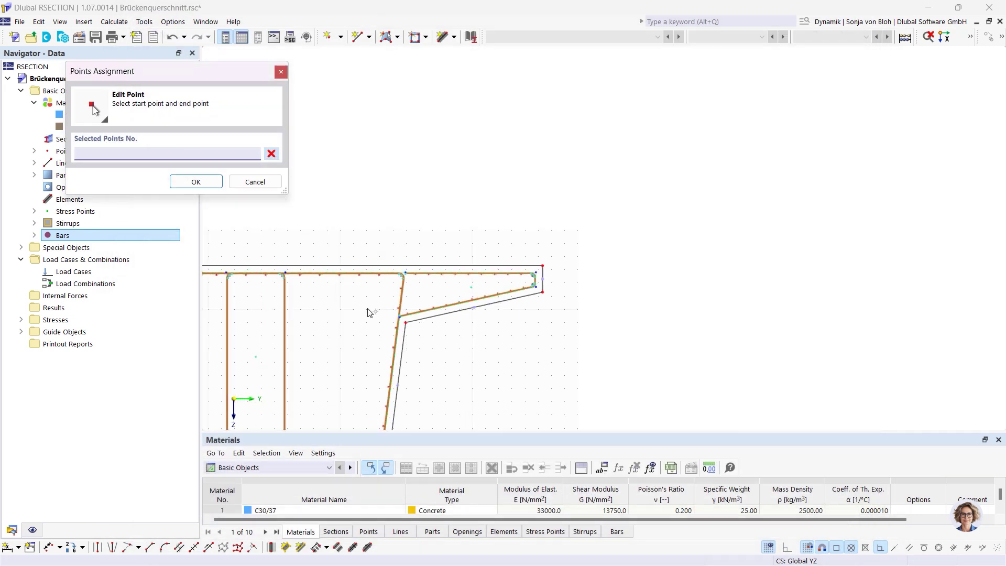
pyautogui.moveTo(568, 324); pyautogui.dragTo(784, 324, button='middle')
pyautogui.scroll(3, 293, 335)
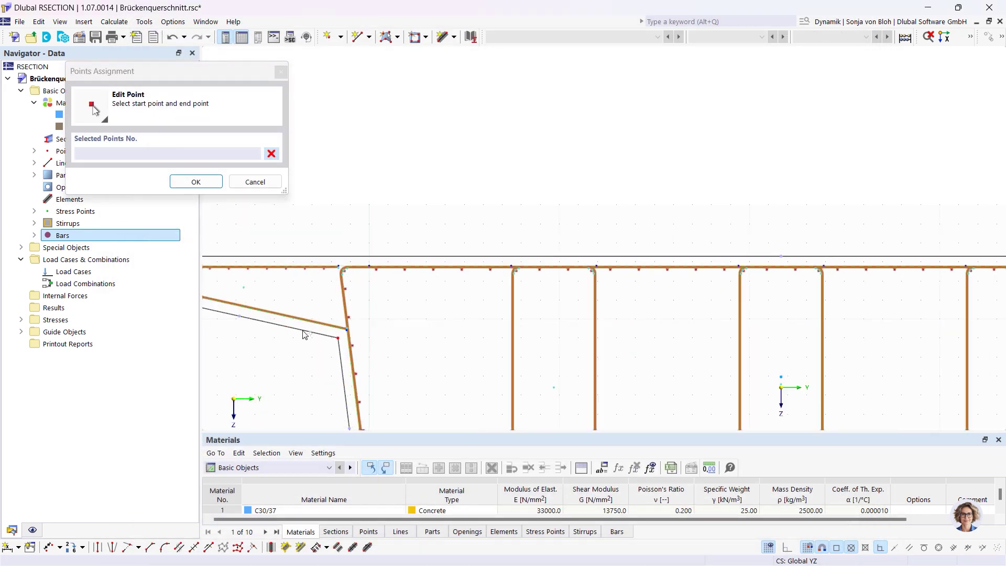
pyautogui.scroll(-2, 363, 309)
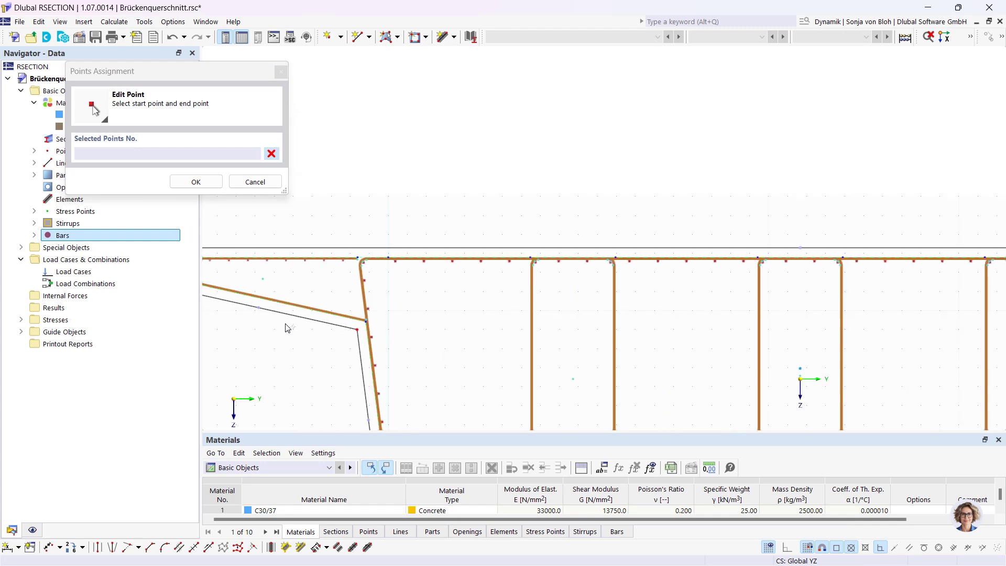
pyautogui.scroll(2, 285, 382)
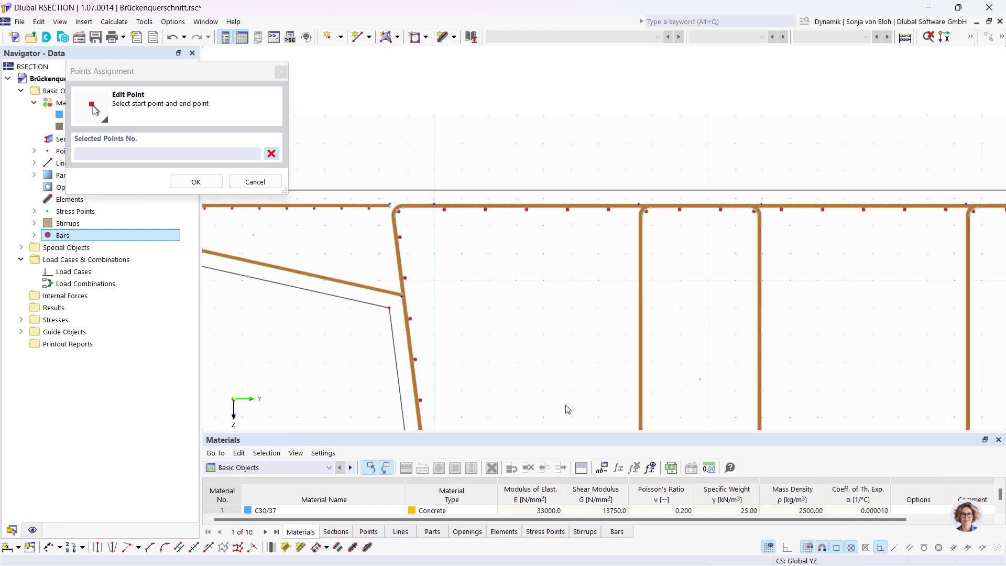
pyautogui.scroll(-1, 359, 321)
pyautogui.click(377, 271)
pyautogui.scroll(-3, 497, 299)
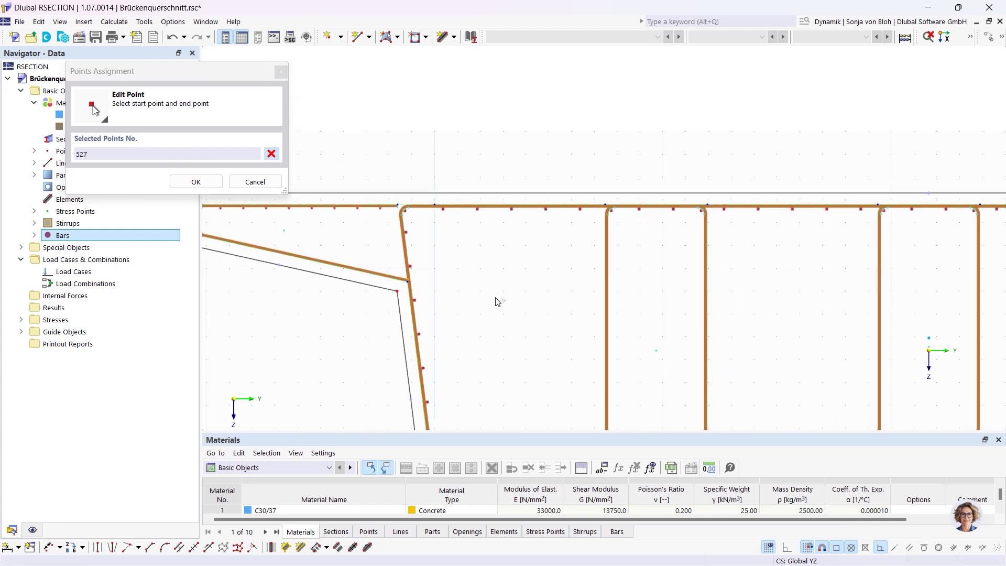
pyautogui.scroll(3, 360, 291)
pyautogui.scroll(3, 360, 291)
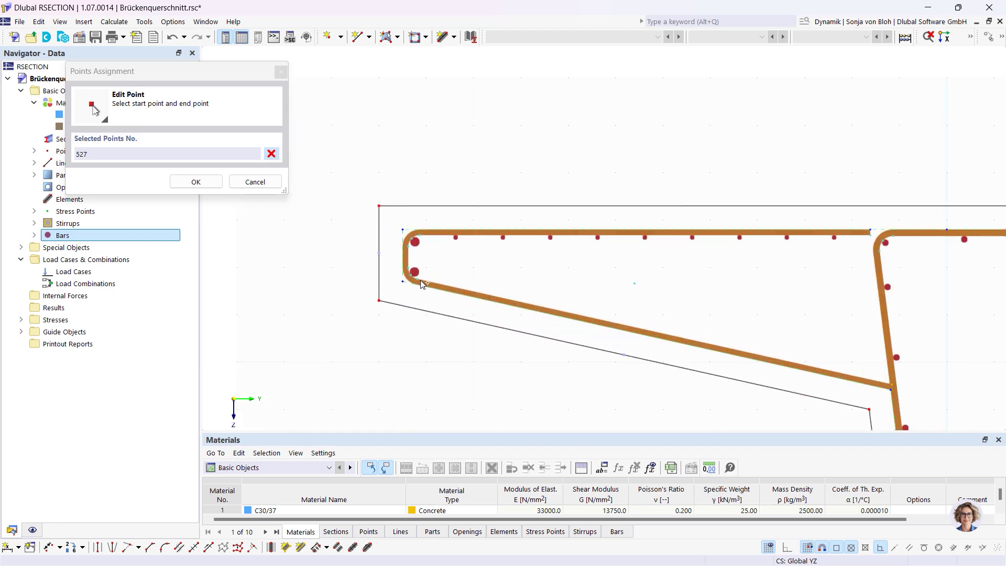
pyautogui.click(418, 278)
pyautogui.click(717, 533)
pyautogui.scroll(-5, 262, 243)
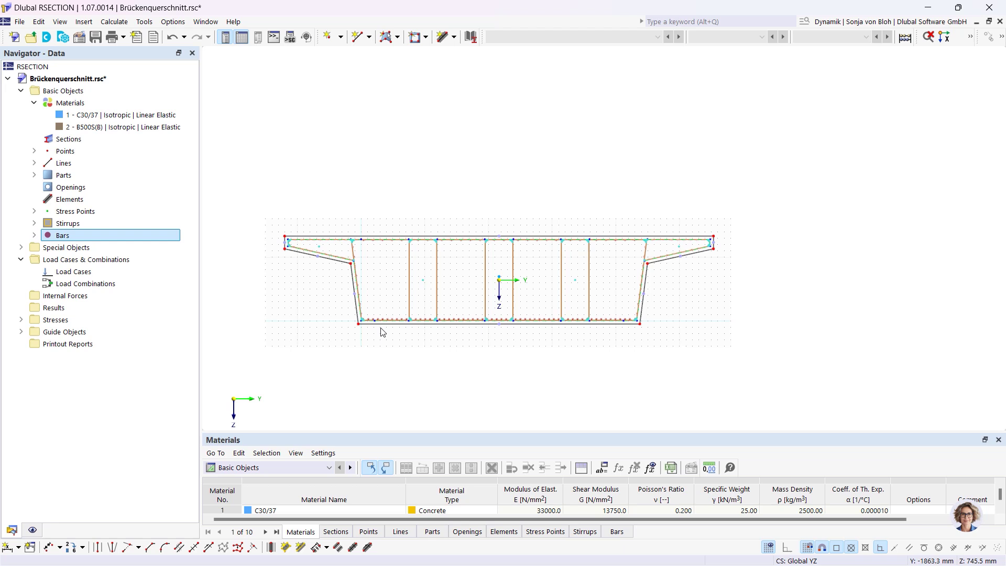
# - Save the bridge cross-section model and switch to RFEM
pyautogui.click(96, 38)
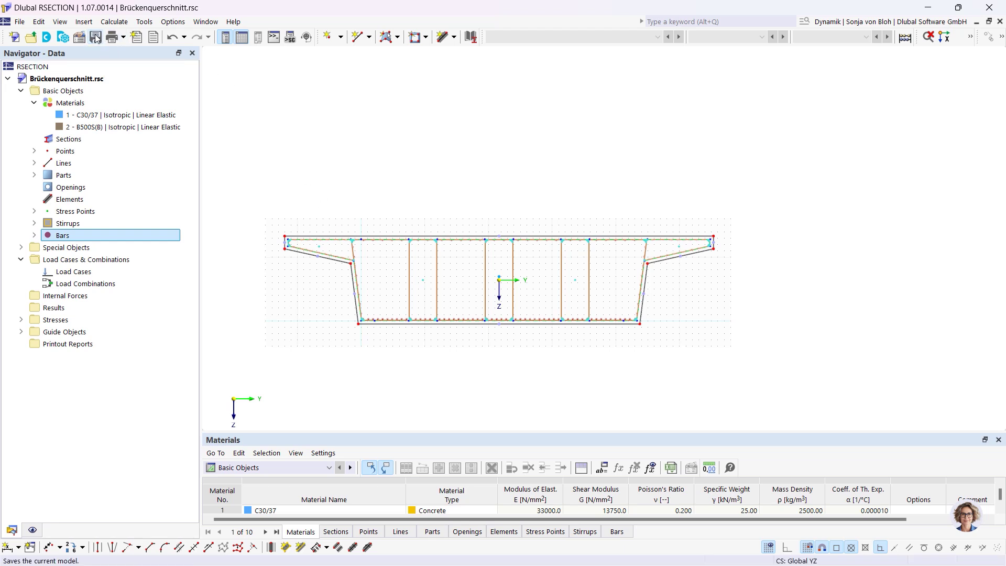
pyautogui.moveTo(211, 557)
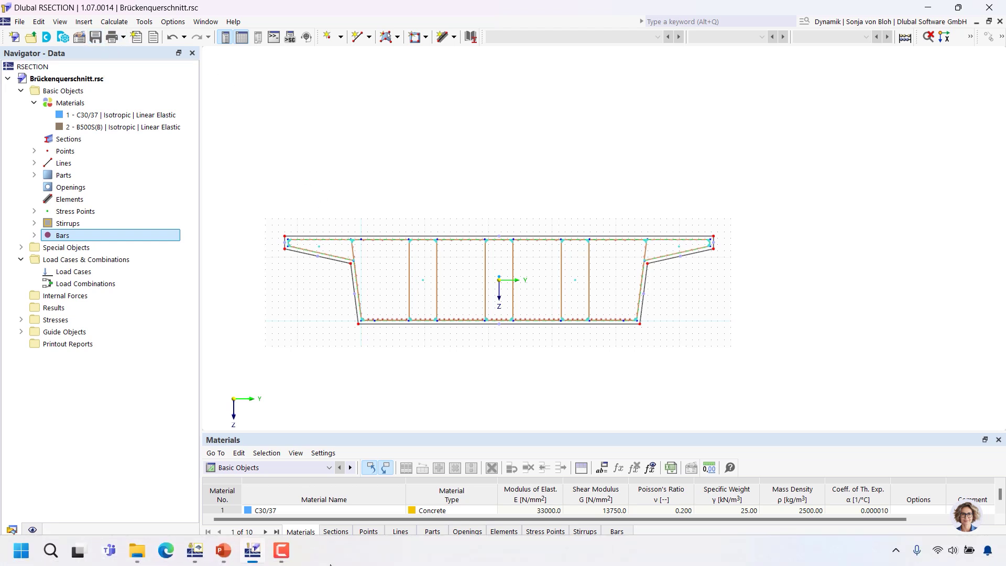
pyautogui.click(194, 557)
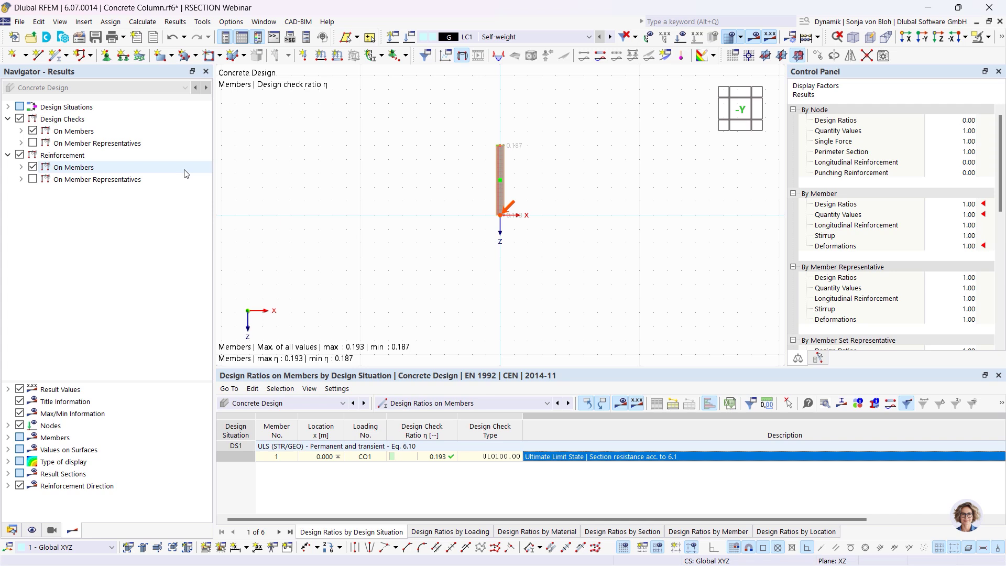
# - Create a blank 3D model named Bridge in the RSECTION Webinar project with the Concrete Design add-on active
pyautogui.click(15, 39)
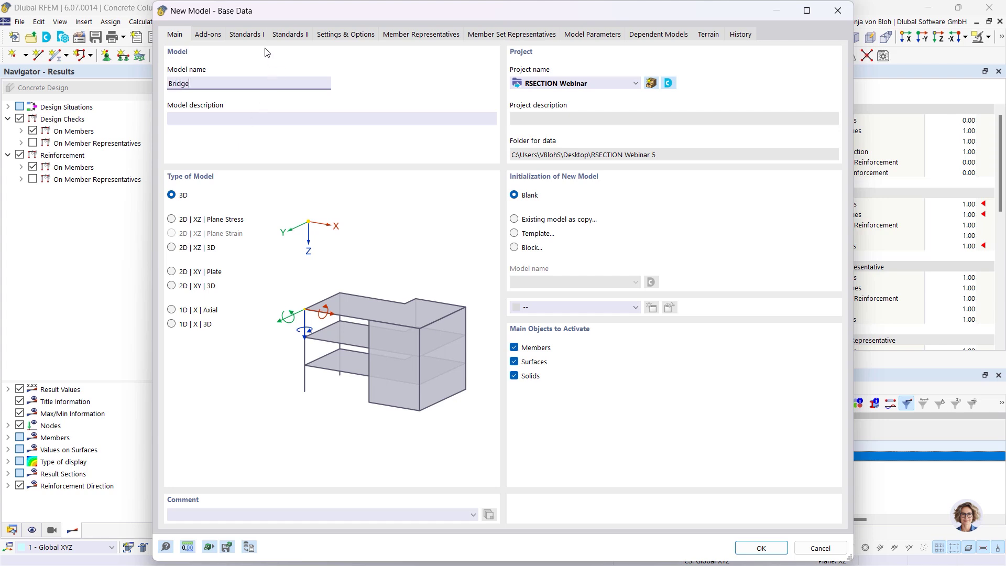
pyautogui.click(213, 37)
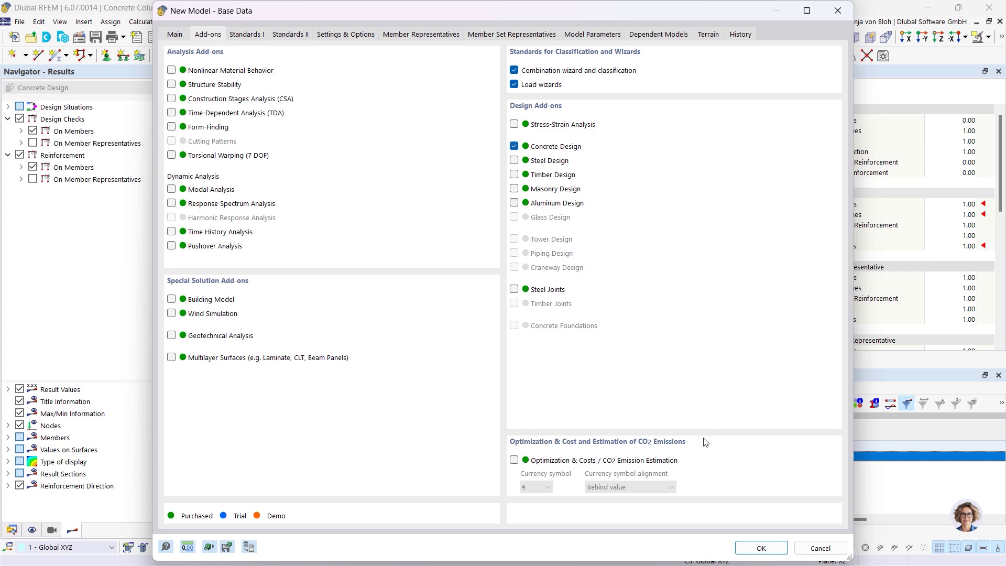
pyautogui.click(778, 550)
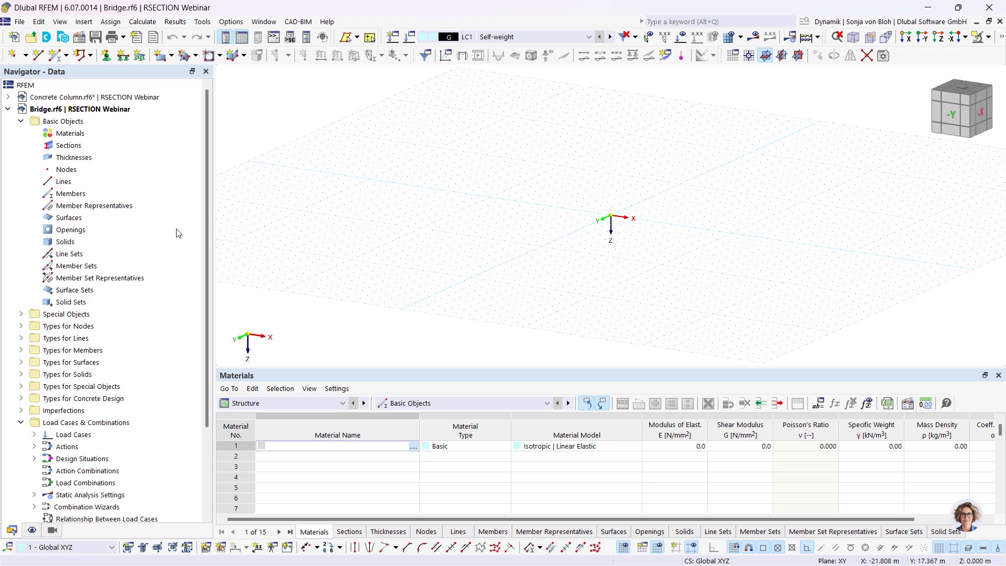
# - Add a new section to the Bridge model by importing Brückenquerschnitt from RSECTION
pyautogui.rightClick(78, 147)
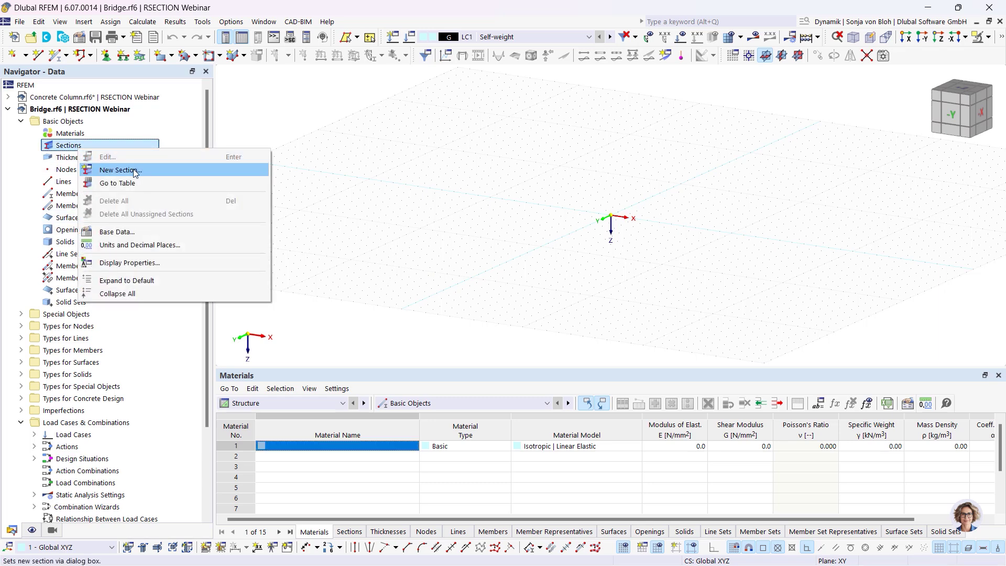
pyautogui.click(121, 170)
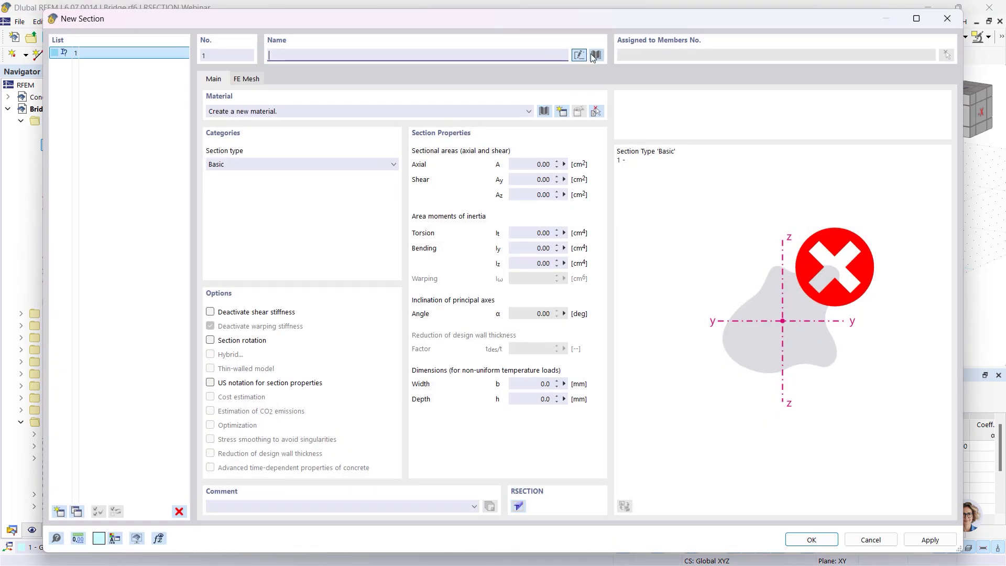
pyautogui.click(595, 55)
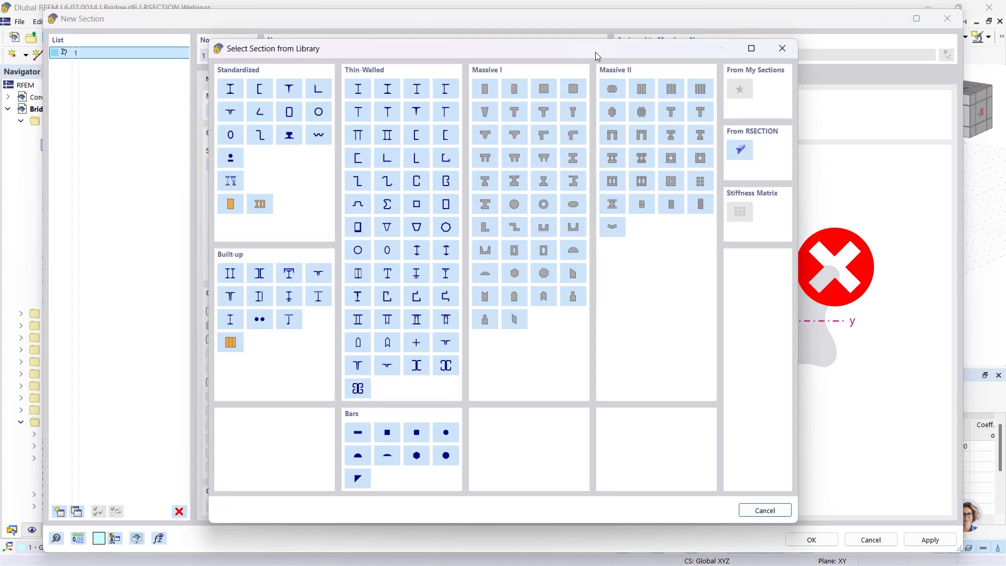
pyautogui.click(741, 151)
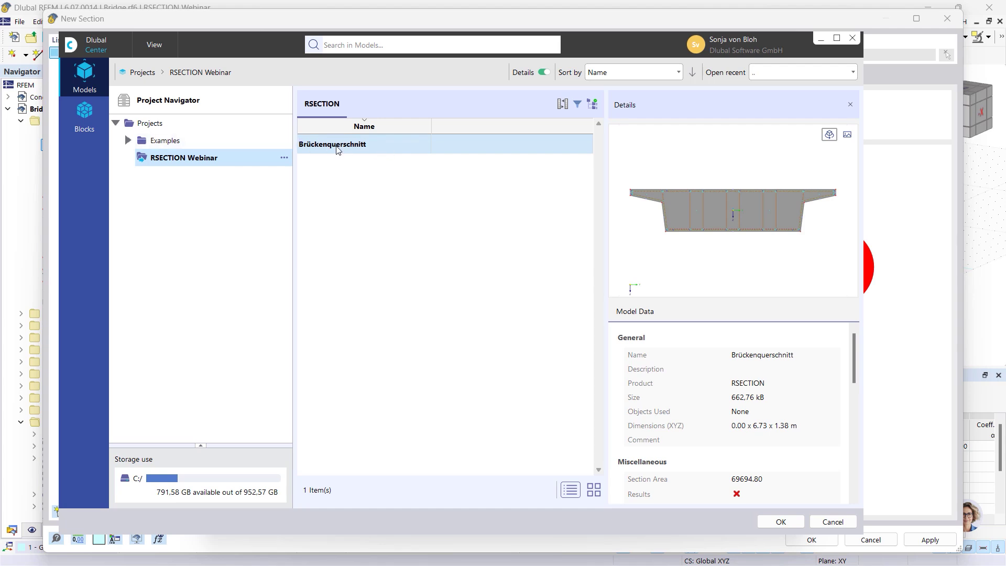
pyautogui.click(780, 521)
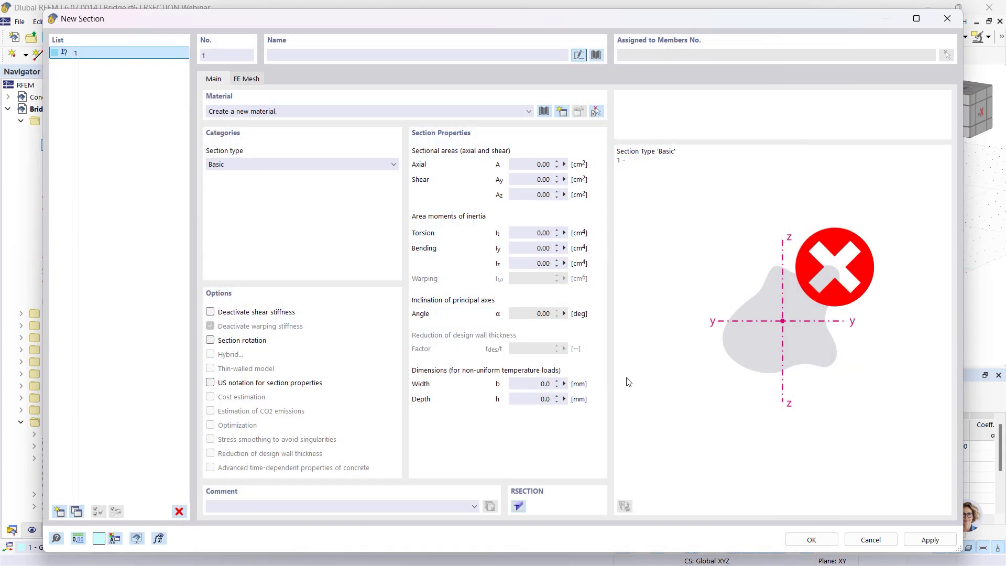
pyautogui.click(814, 540)
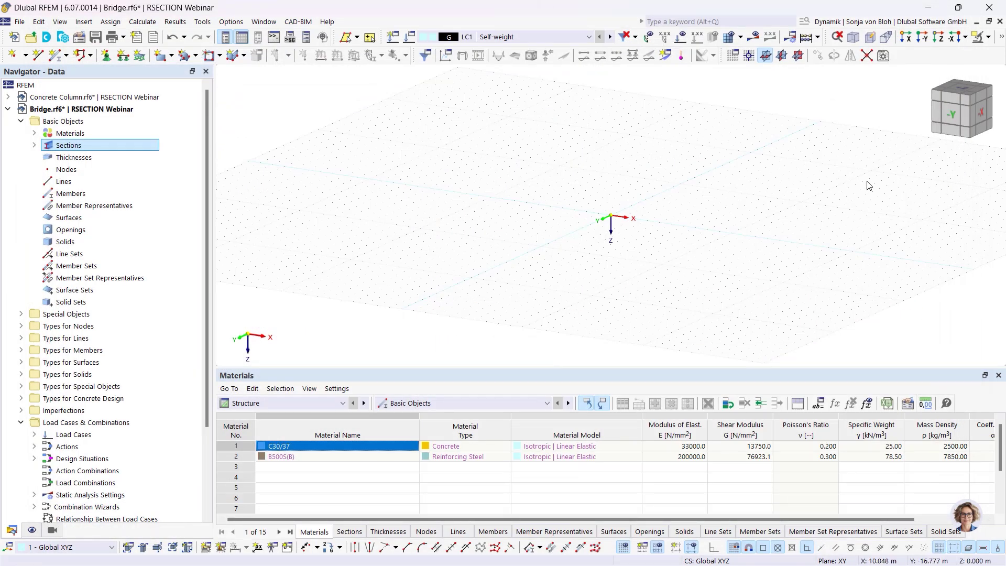
# - Create a 12 m beam member along the X-axis from the origin in the XZ work plane, viewed in the reverse Y-direction
pyautogui.click(919, 38)
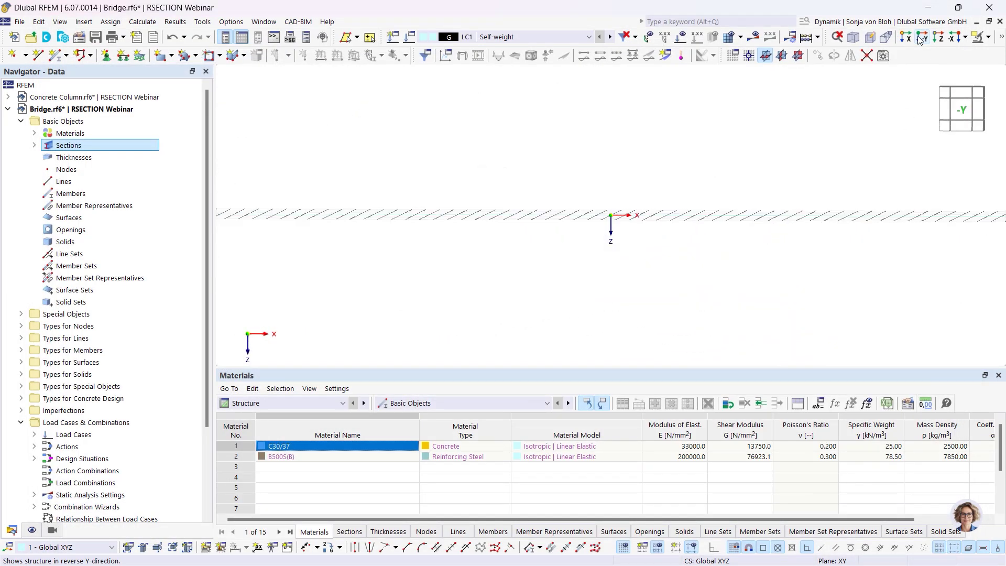
pyautogui.click(800, 57)
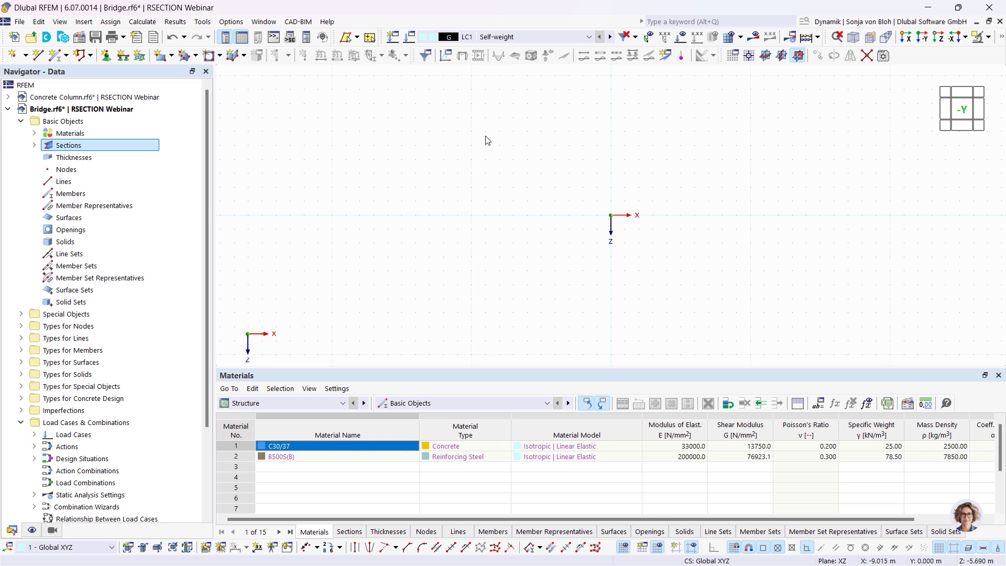
pyautogui.click(55, 55)
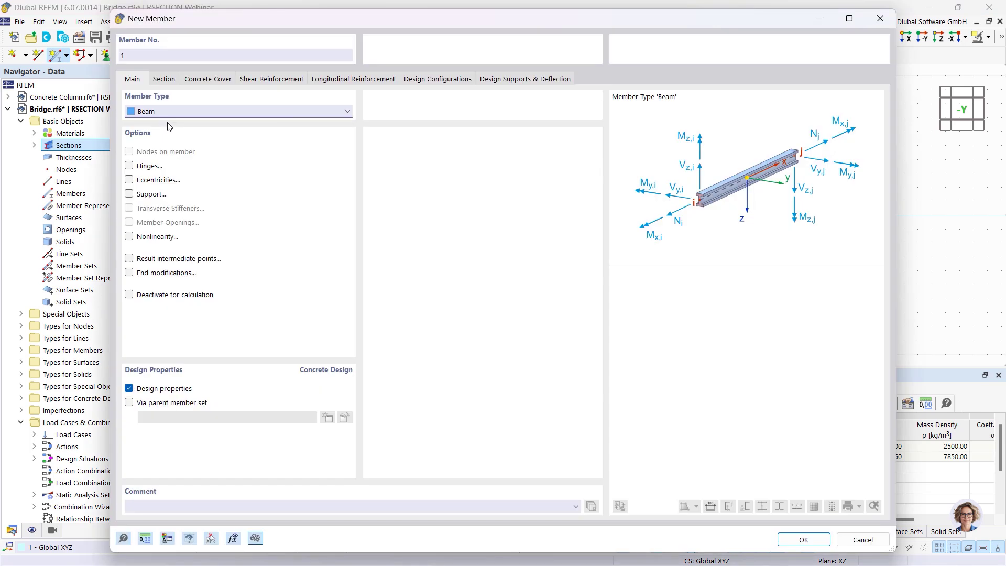
pyautogui.click(797, 542)
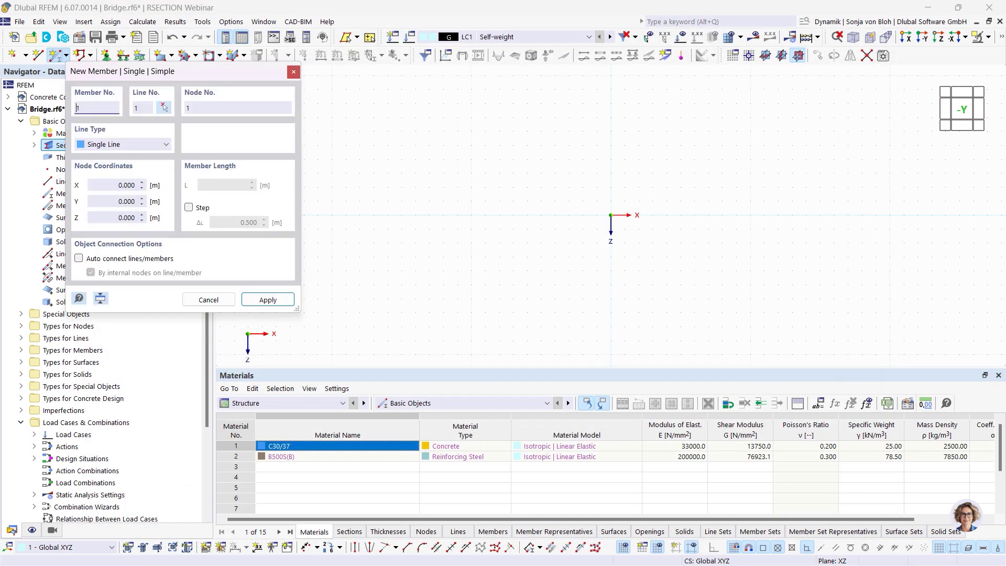
pyautogui.click(611, 215)
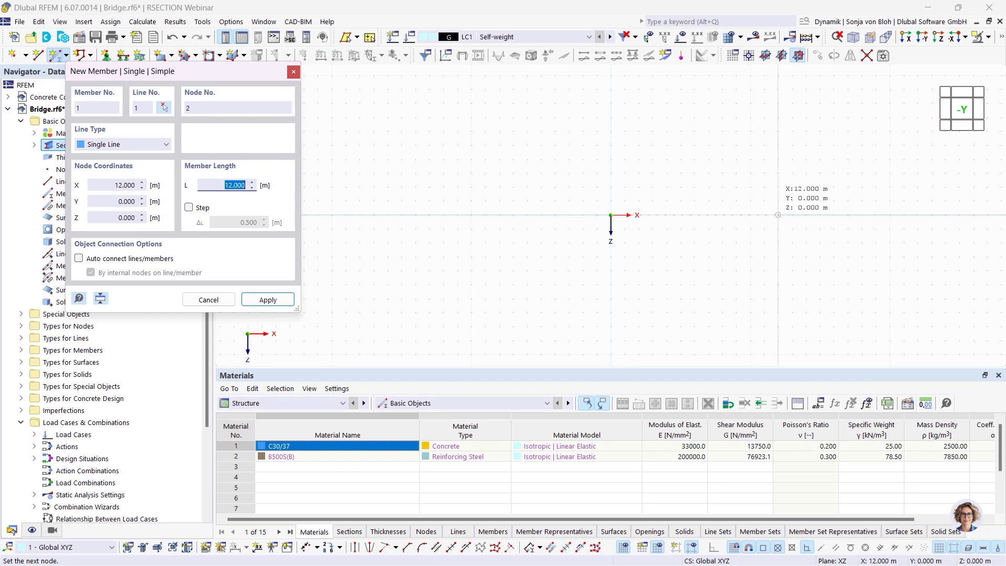
pyautogui.click(794, 246)
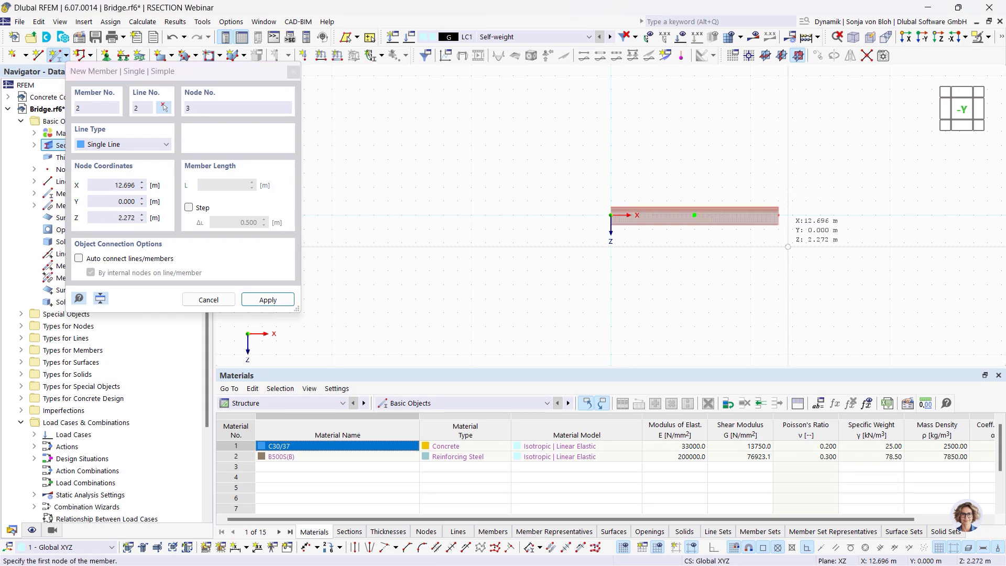
pyautogui.press('Escape')
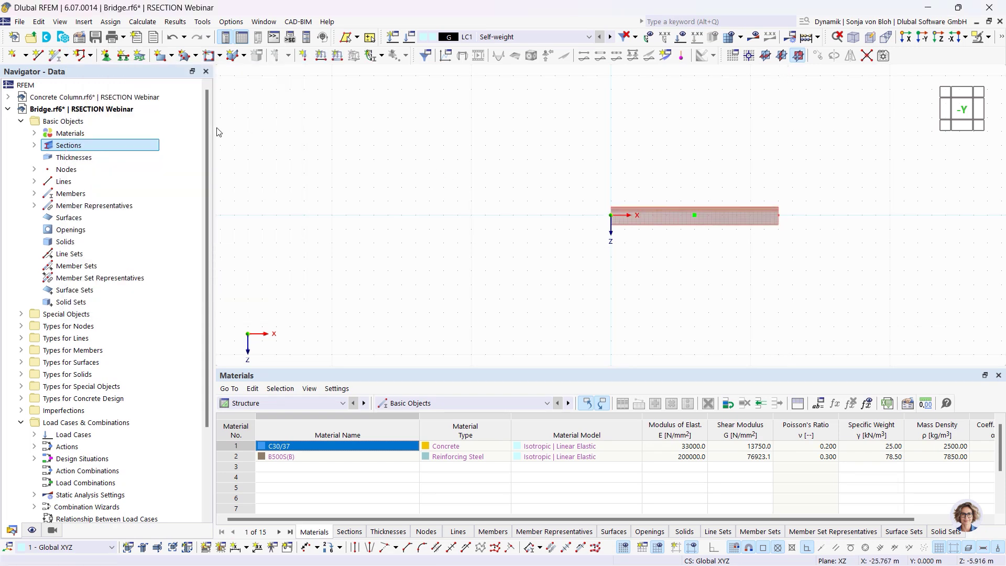
# - Assign a new nodal support to the beam's start node, fixing uX, uY, uZ and φX, with φY and φZ free
pyautogui.click(106, 56)
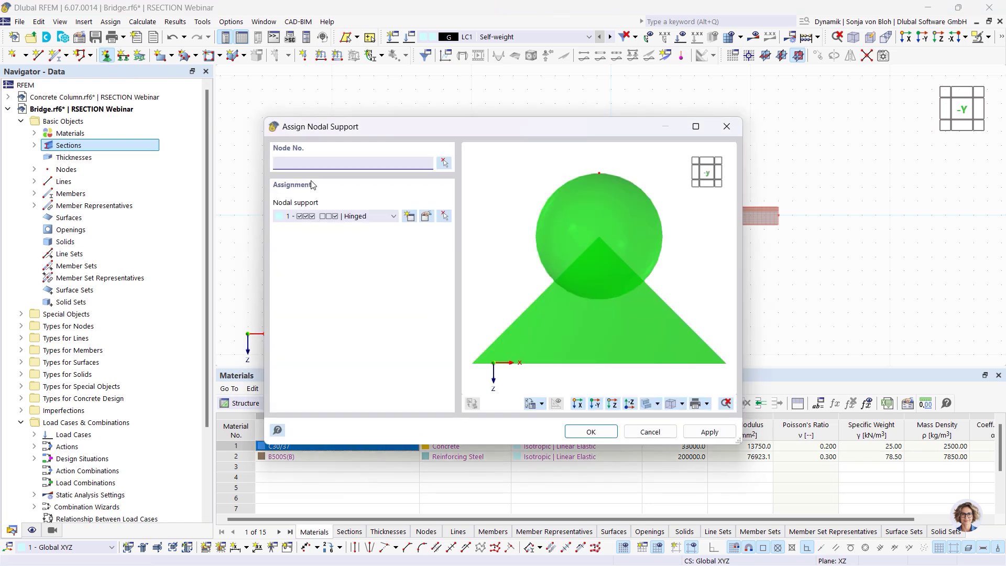
pyautogui.click(410, 217)
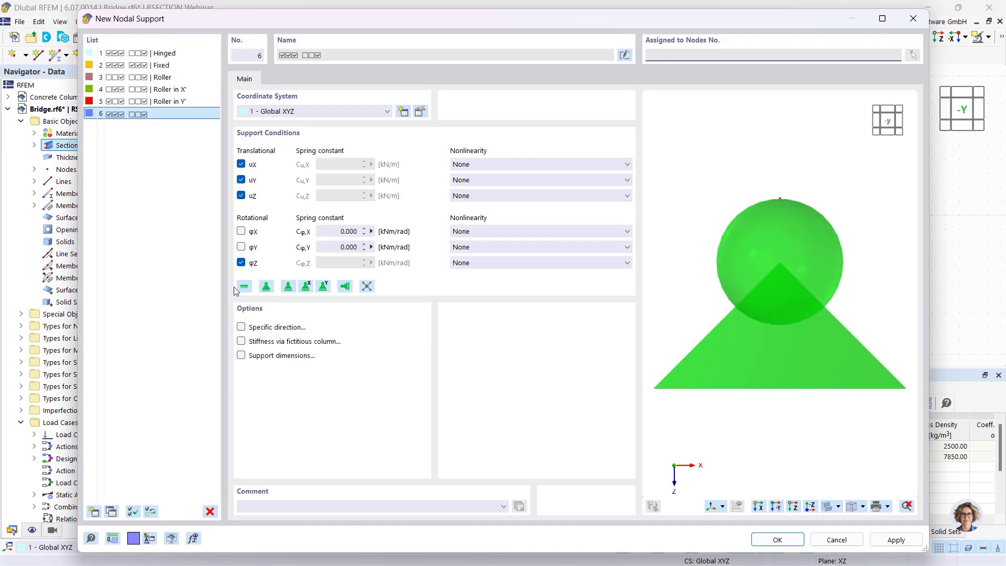
pyautogui.click(242, 264)
pyautogui.click(241, 263)
pyautogui.click(241, 231)
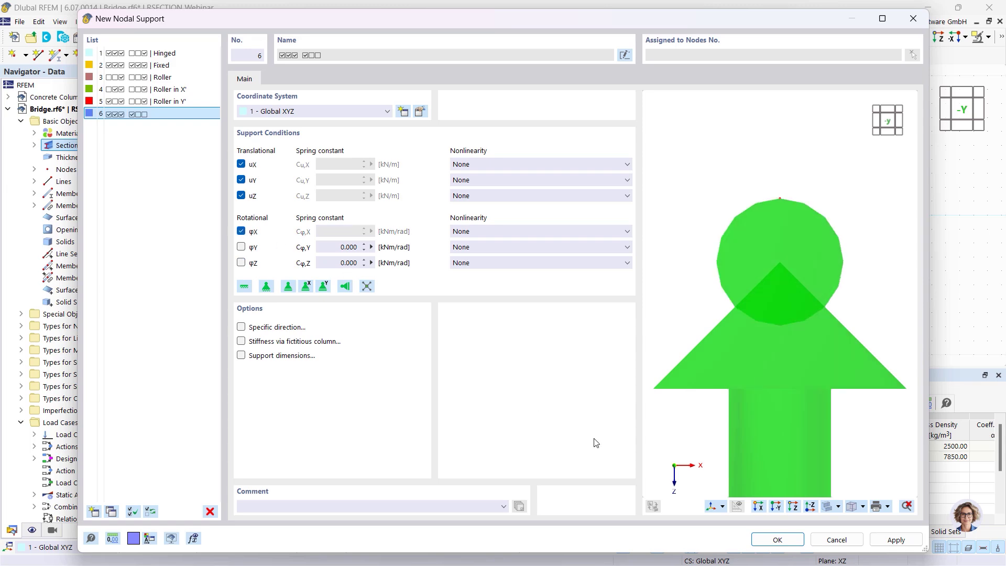
pyautogui.click(773, 540)
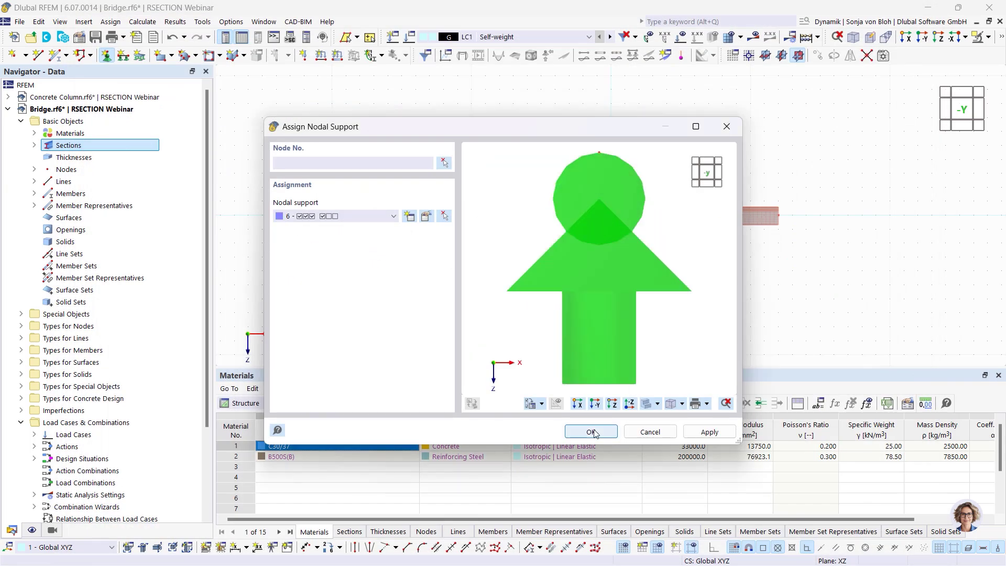
pyautogui.moveTo(662, 277); pyautogui.dragTo(661, 278)
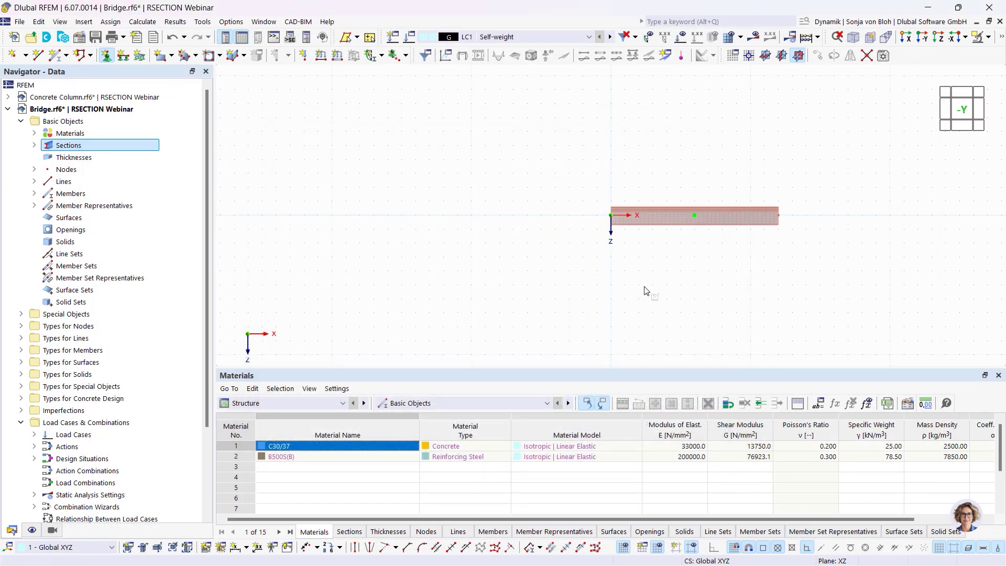
# - Assign a new nodal support to the beam's end node, fixing uY, uZ and φX, with uX, φY and φZ free
pyautogui.click(106, 55)
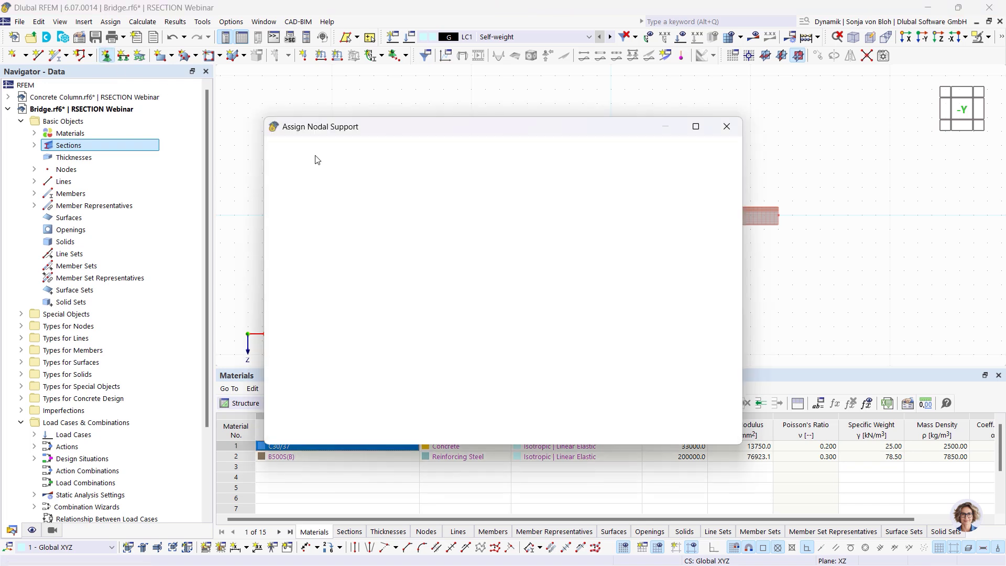
pyautogui.click(409, 217)
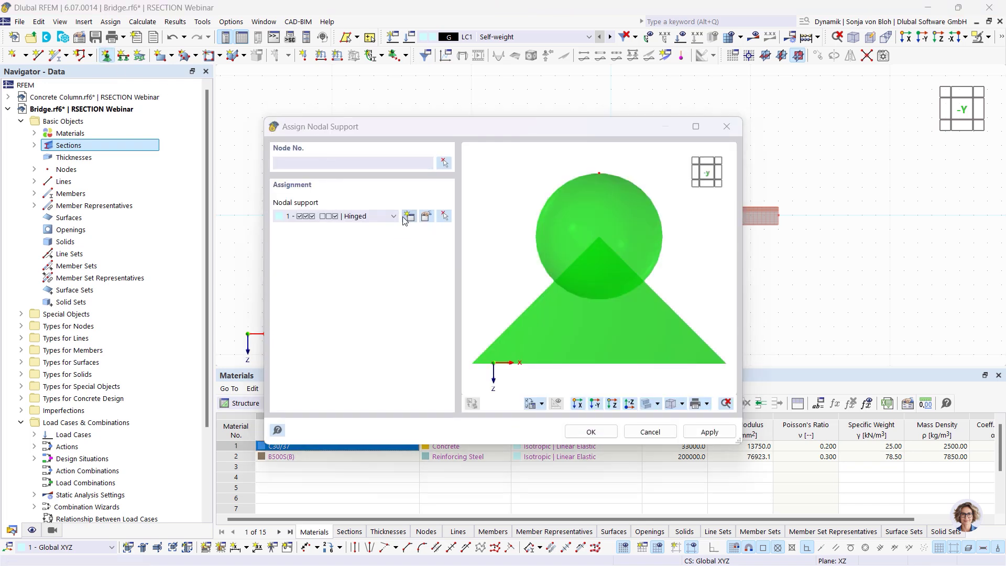
pyautogui.click(242, 262)
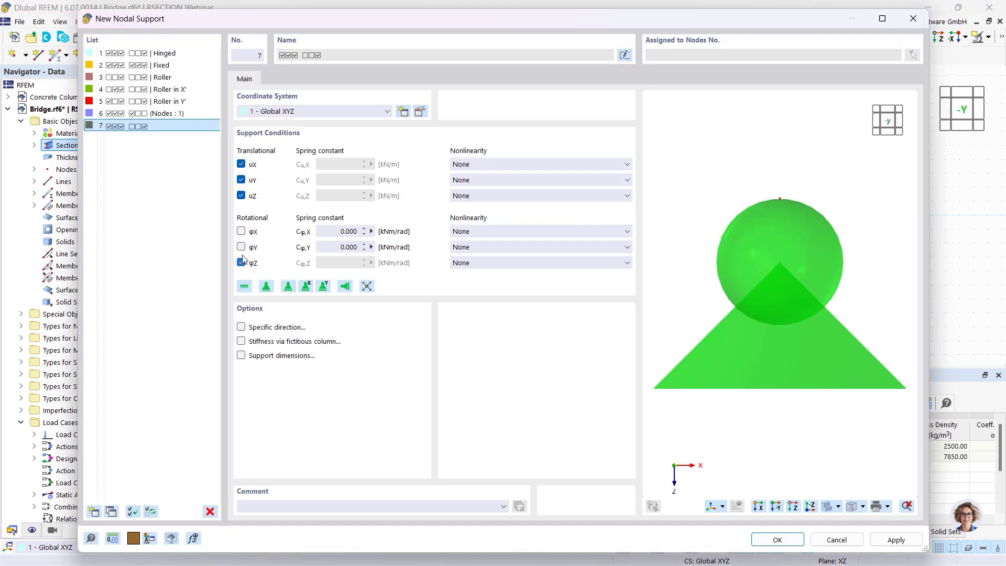
pyautogui.click(241, 231)
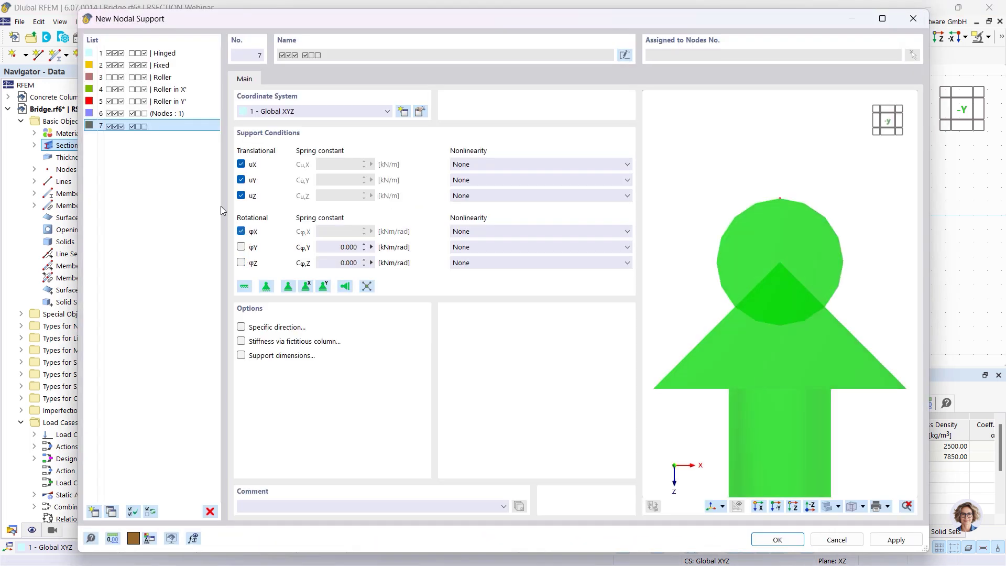
pyautogui.click(241, 164)
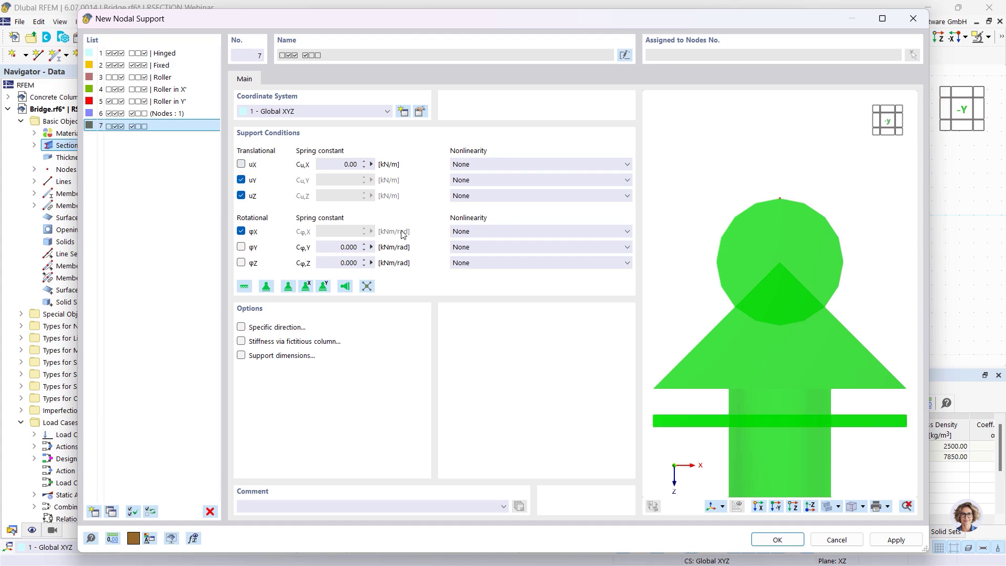
pyautogui.click(764, 540)
pyautogui.click(607, 437)
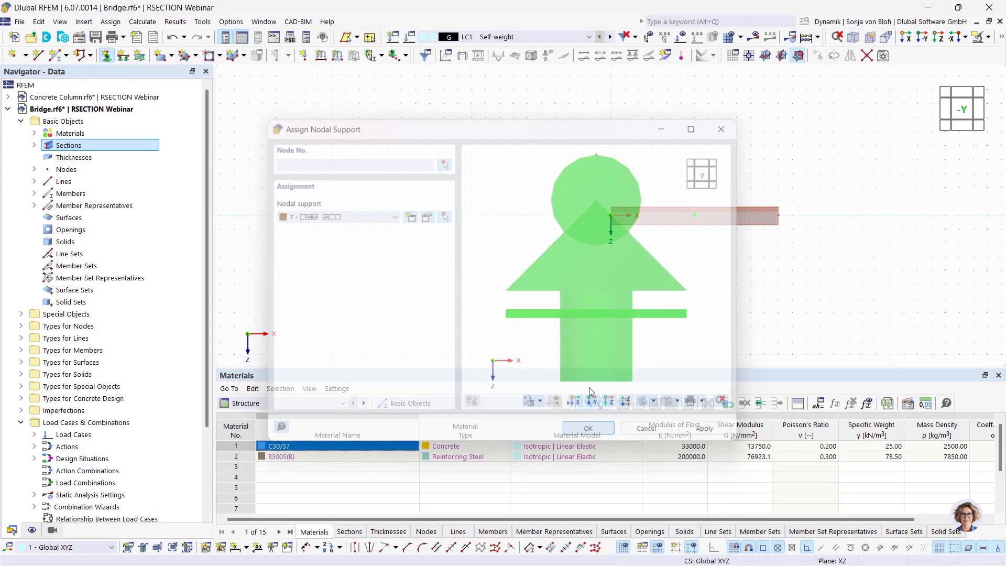
pyautogui.moveTo(746, 176); pyautogui.dragTo(828, 256)
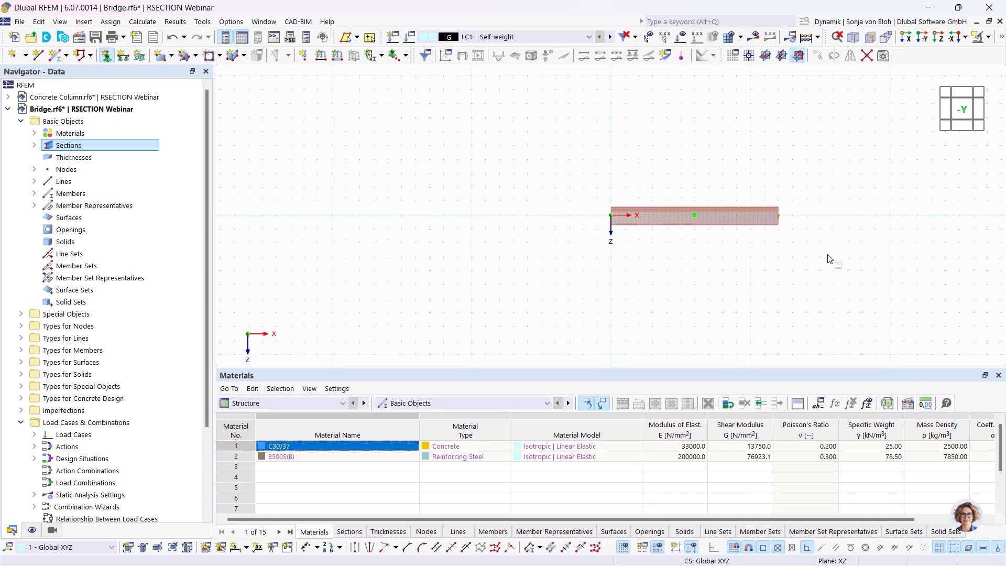
pyautogui.press('Escape')
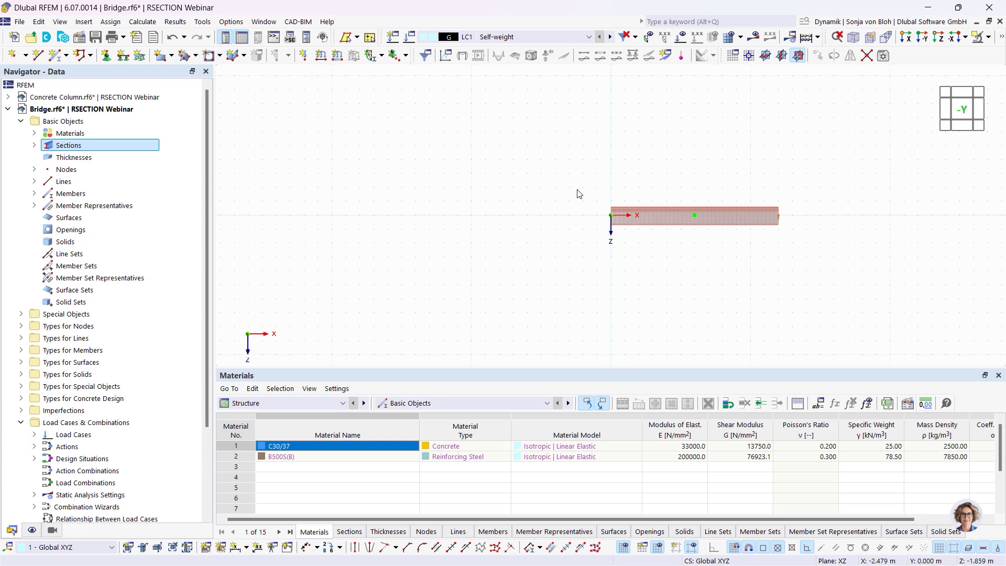
# - Apply a uniform 100 kN/m member load in the ZL direction to the beam in load case LC1 - Self-weight
pyautogui.scroll(2, 579, 194)
pyautogui.moveTo(629, 184); pyautogui.dragTo(328, 163, button='middle')
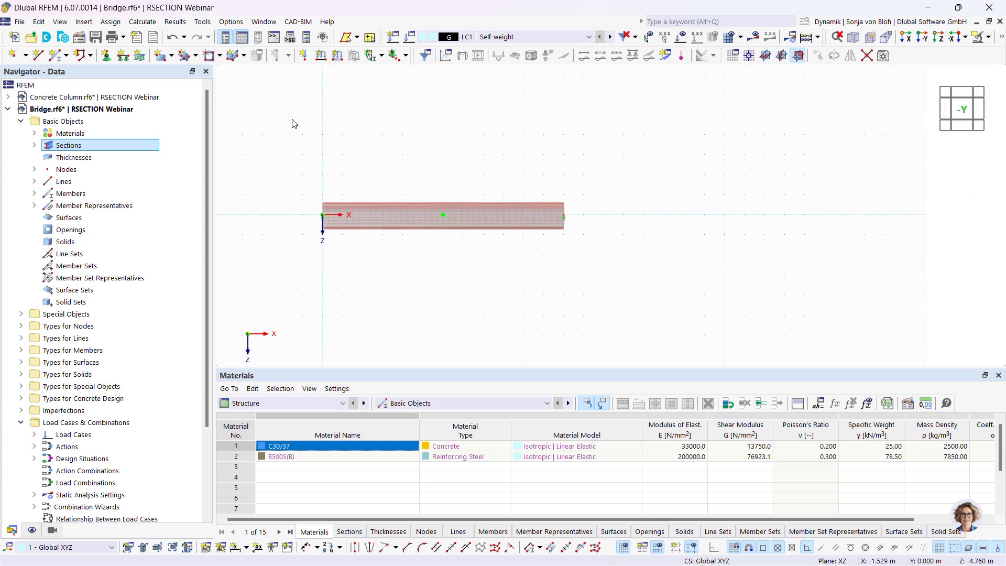
pyautogui.click(338, 56)
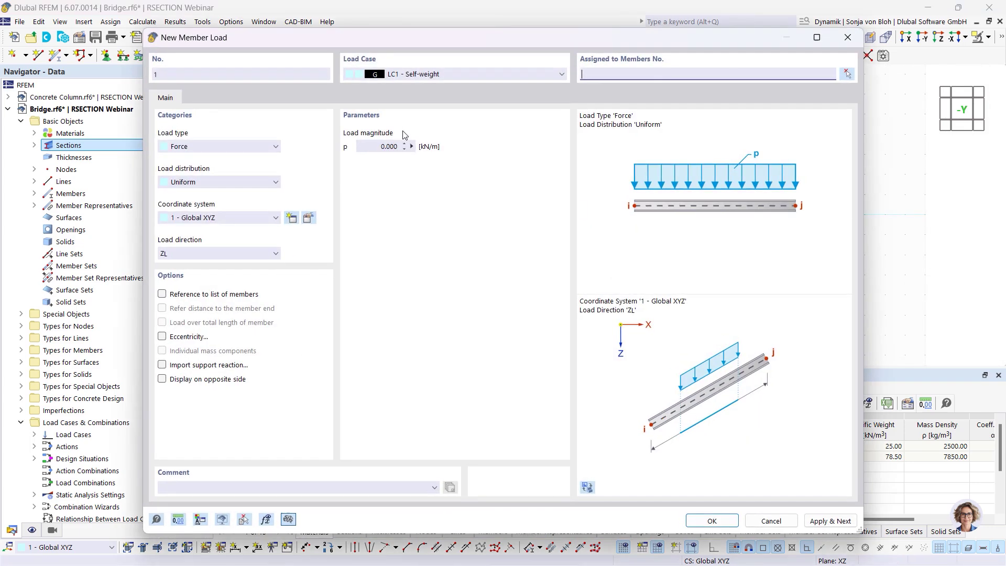
pyautogui.doubleClick(382, 146)
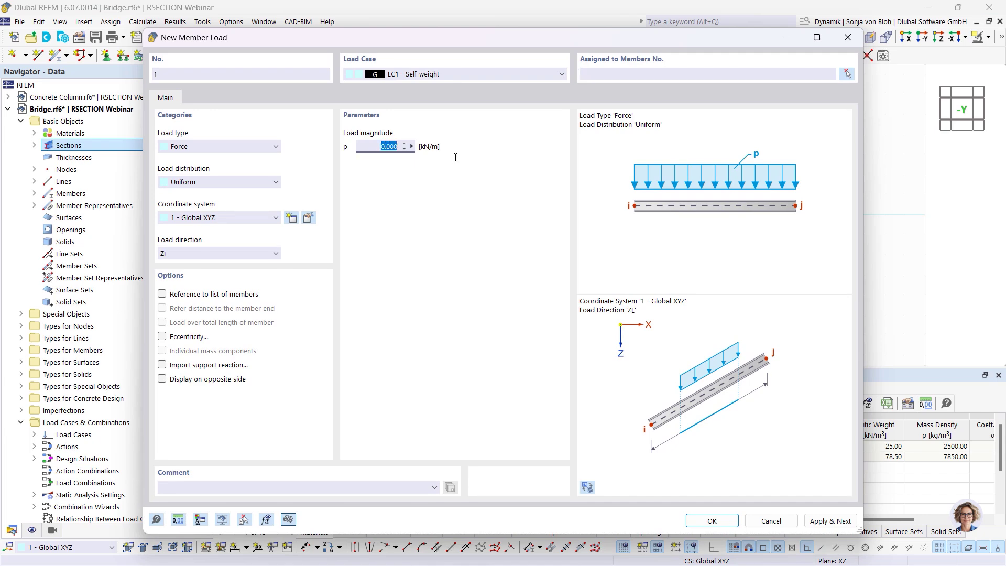
pyautogui.write('100')
pyautogui.click(711, 523)
pyautogui.click(490, 218)
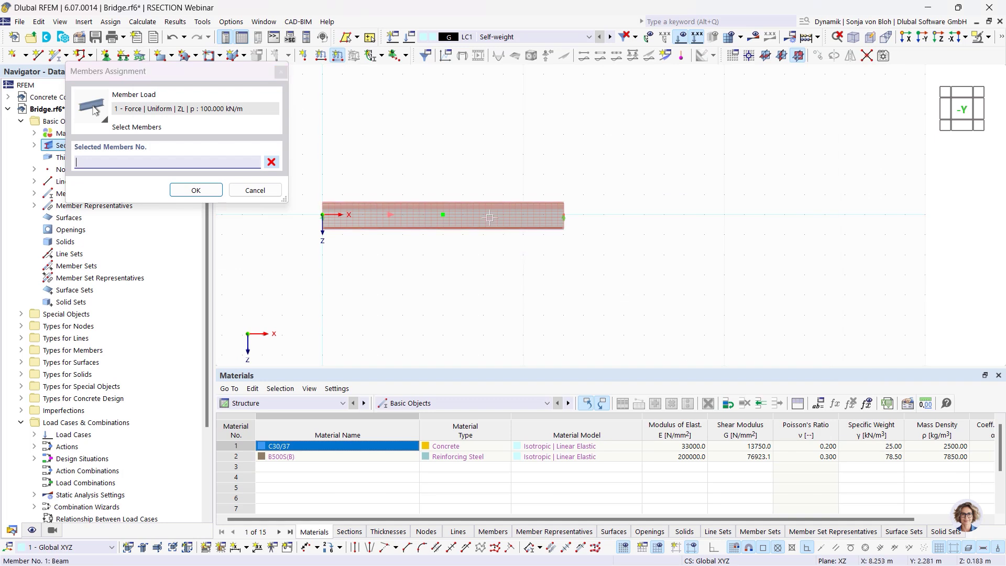
pyautogui.click(195, 190)
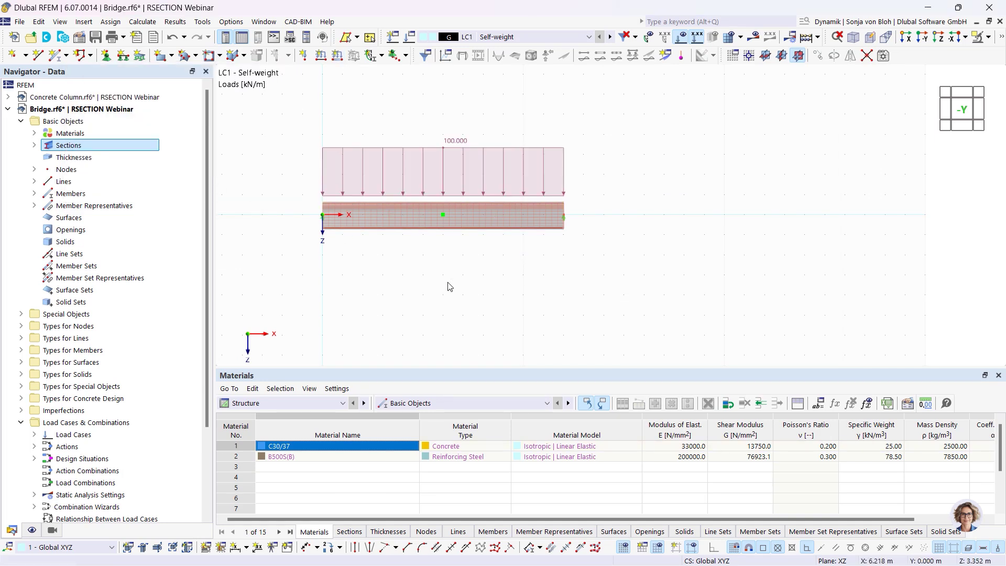
# - Examine the beam member's concrete cover and the longitudinal reinforcement imported with its RSECTION section
pyautogui.scroll(3, 275, 183)
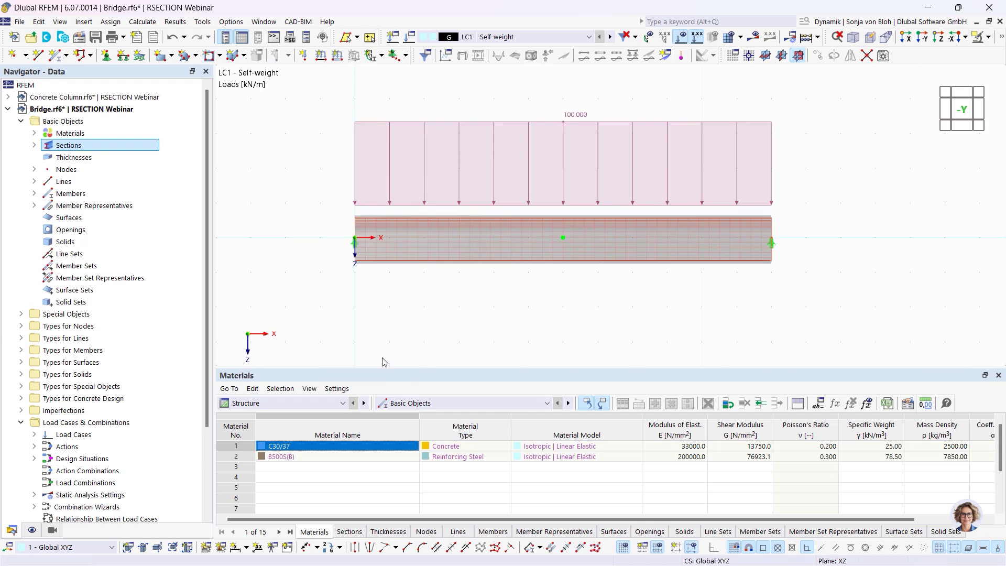
pyautogui.doubleClick(427, 256)
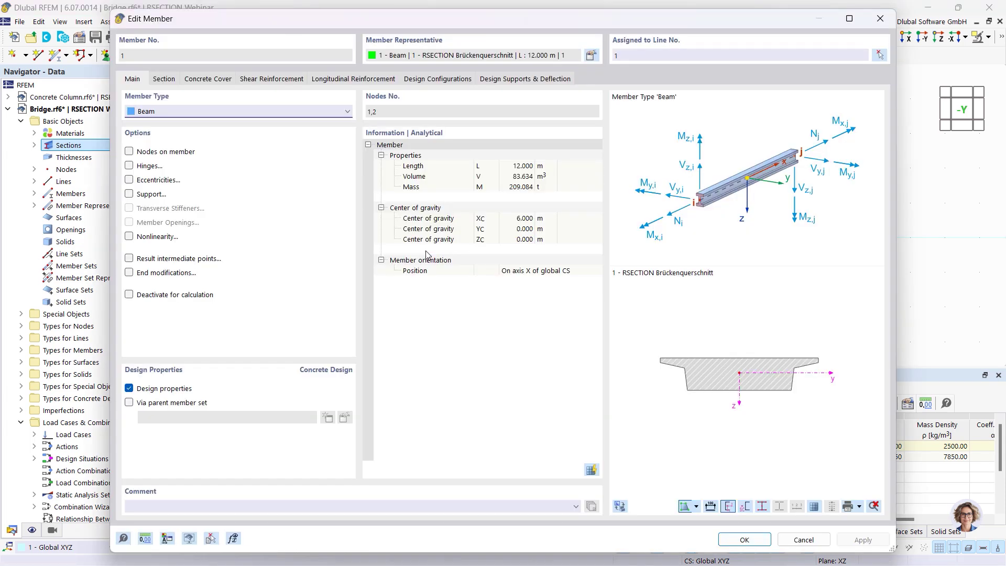
pyautogui.click(199, 79)
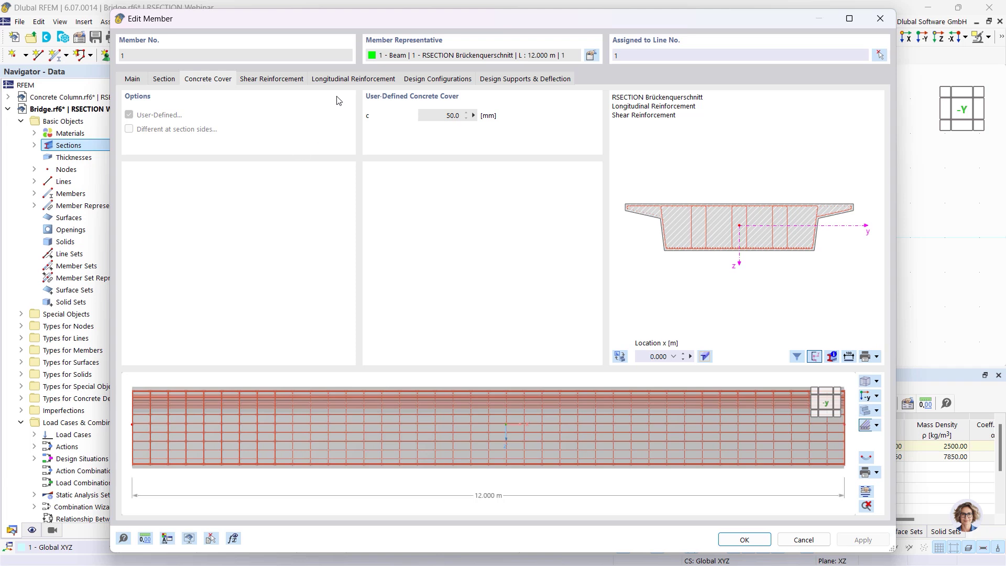
pyautogui.click(353, 83)
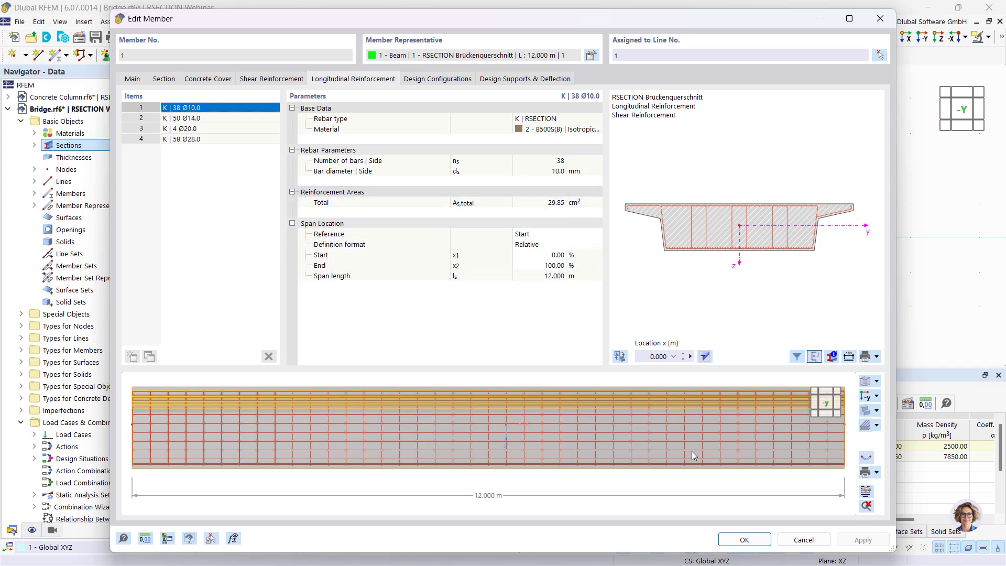
pyautogui.click(748, 537)
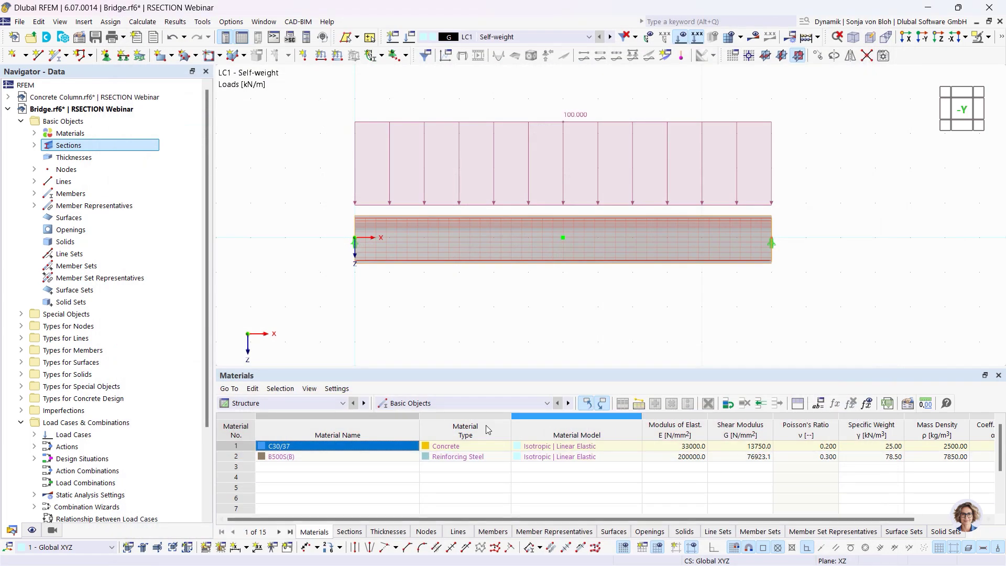
# - Exclude the SLS design situations DS2, DS3 and DS4 from the concrete design, keeping only DS1 for ULS
pyautogui.click(343, 403)
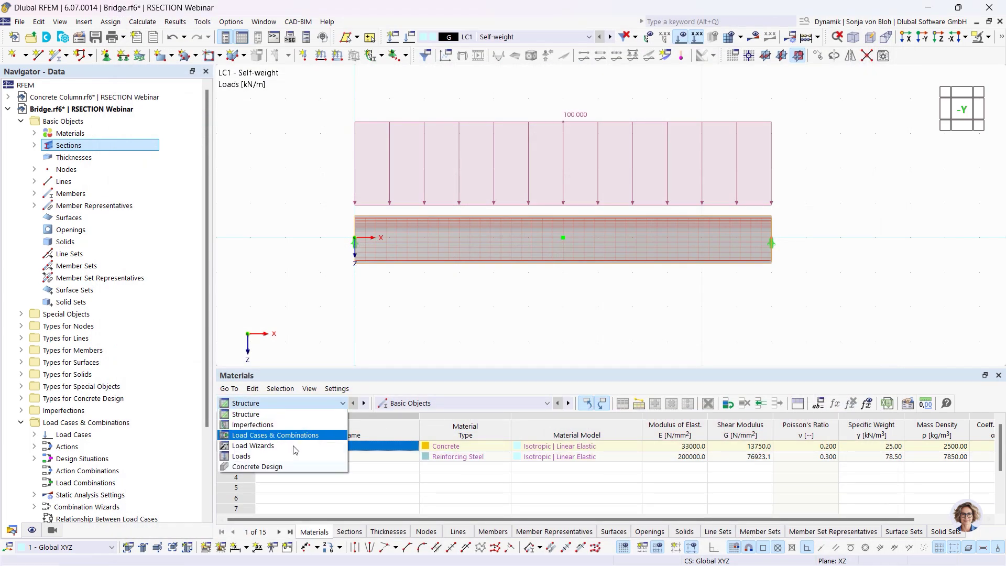
pyautogui.click(278, 467)
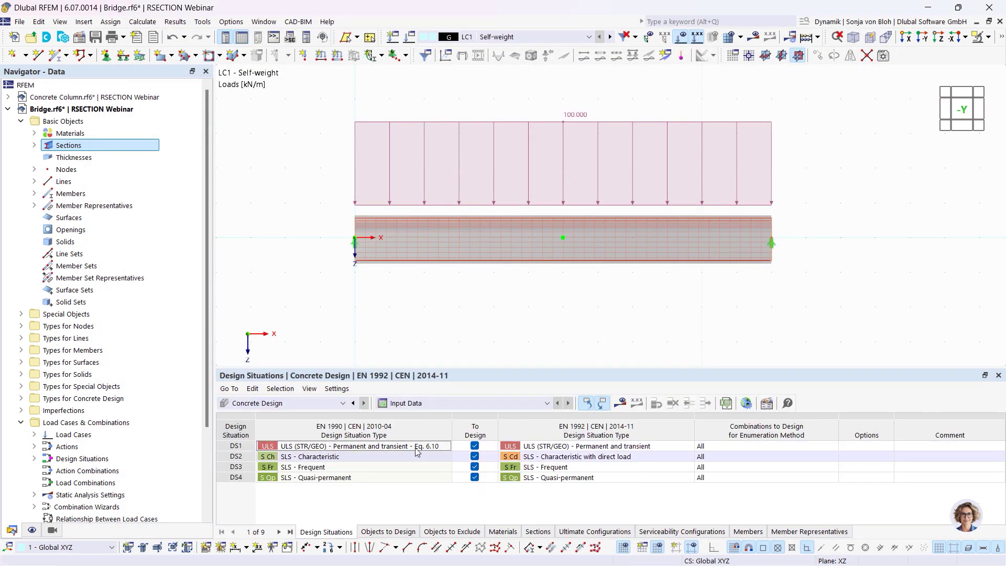
pyautogui.click(470, 479)
pyautogui.click(474, 477)
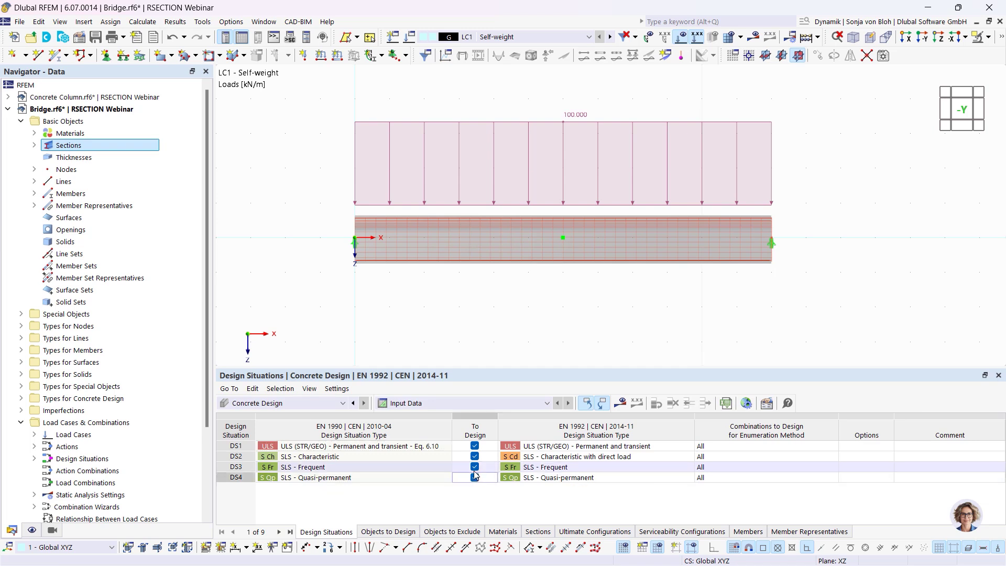
pyautogui.click(476, 468)
pyautogui.click(475, 467)
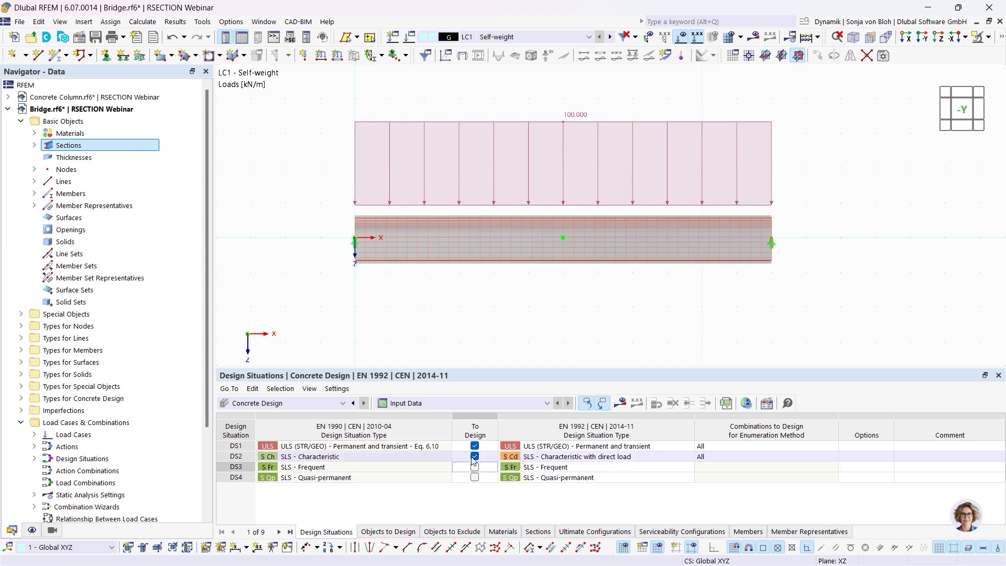
pyautogui.click(475, 457)
pyautogui.click(475, 456)
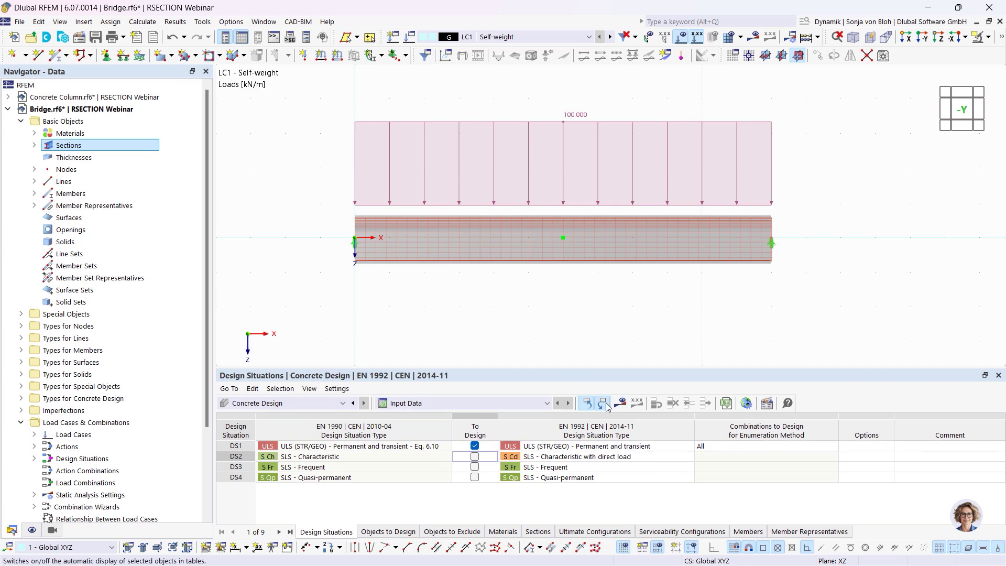
# - Run the concrete design of the beam and select its ultimate limit state section resistance check
pyautogui.click(624, 407)
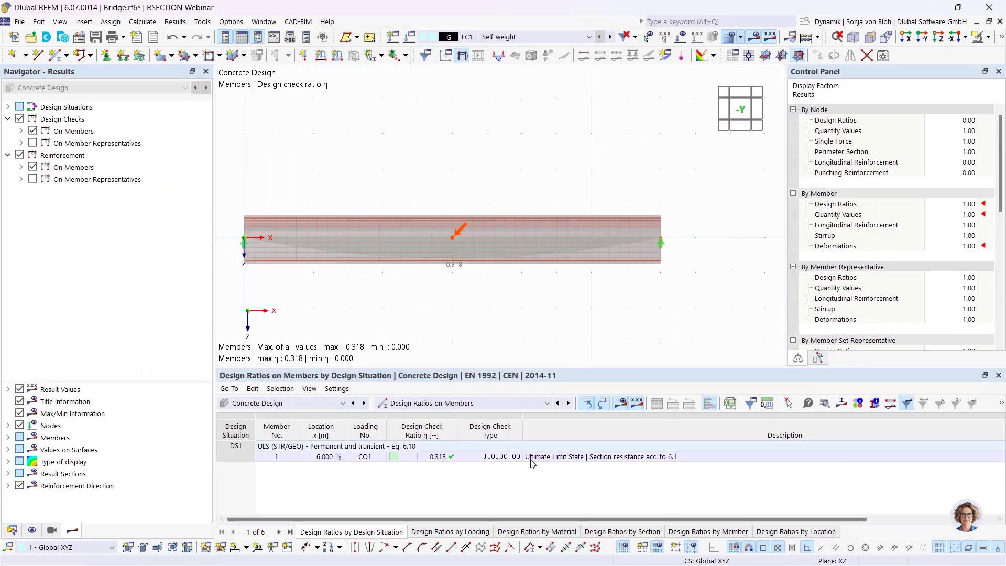
pyautogui.click(492, 458)
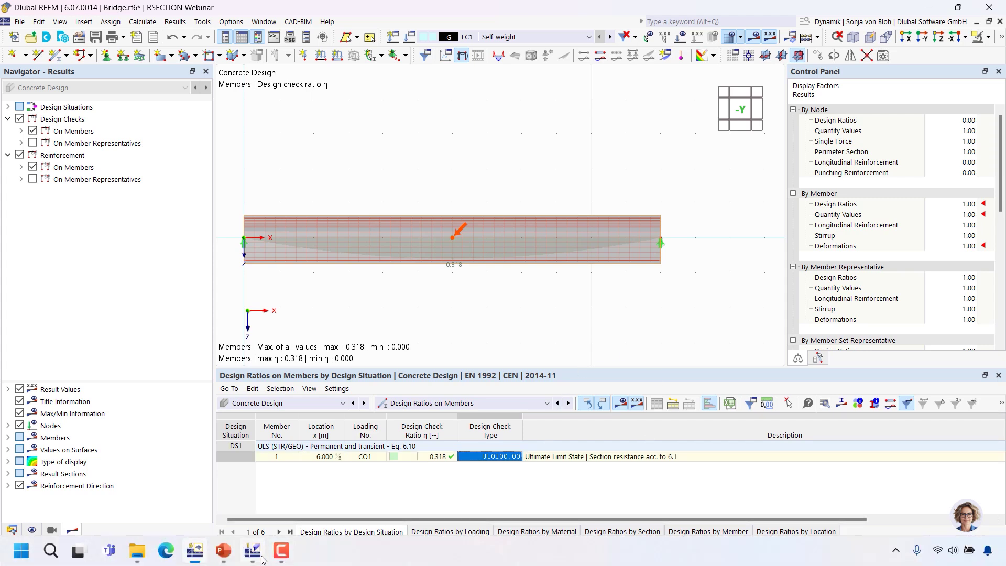
# - Switch to RSECTION and create a new model named "Timber cross-section" in the RSECTION Webinar series
pyautogui.click(253, 560)
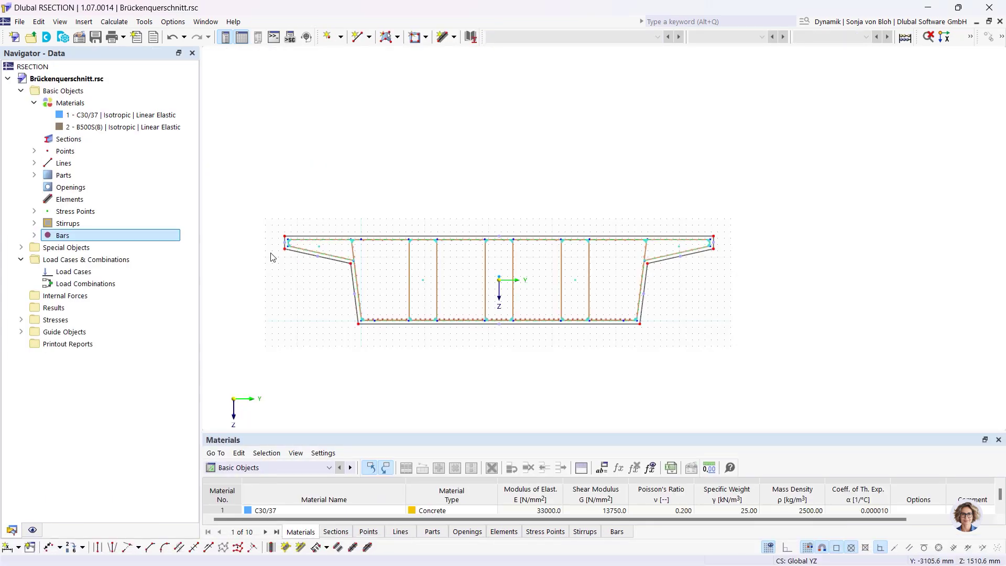
pyautogui.click(14, 39)
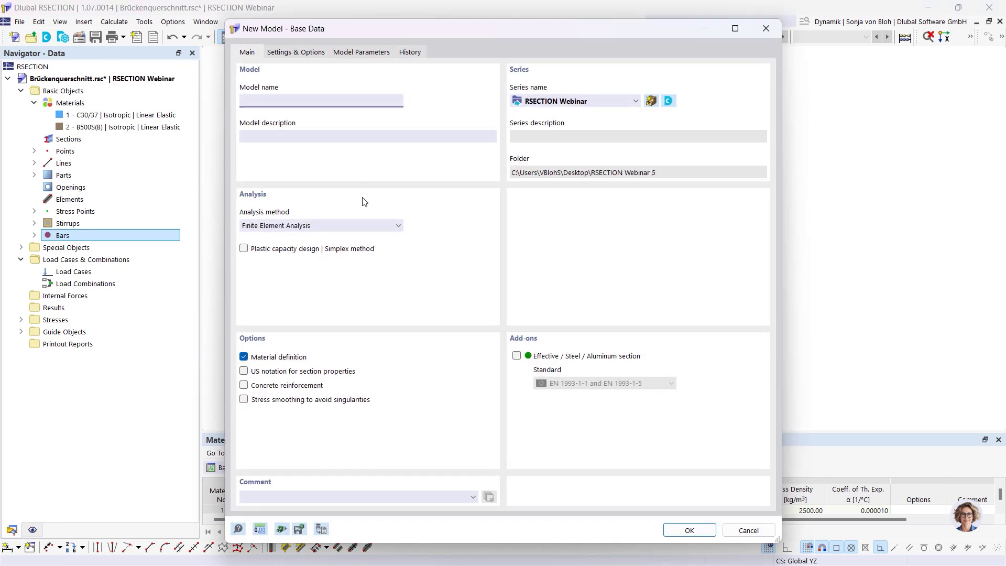
pyautogui.write('Timbrer croo')
pyautogui.press('BackSpace')
pyautogui.write('ss-section')
pyautogui.click(676, 531)
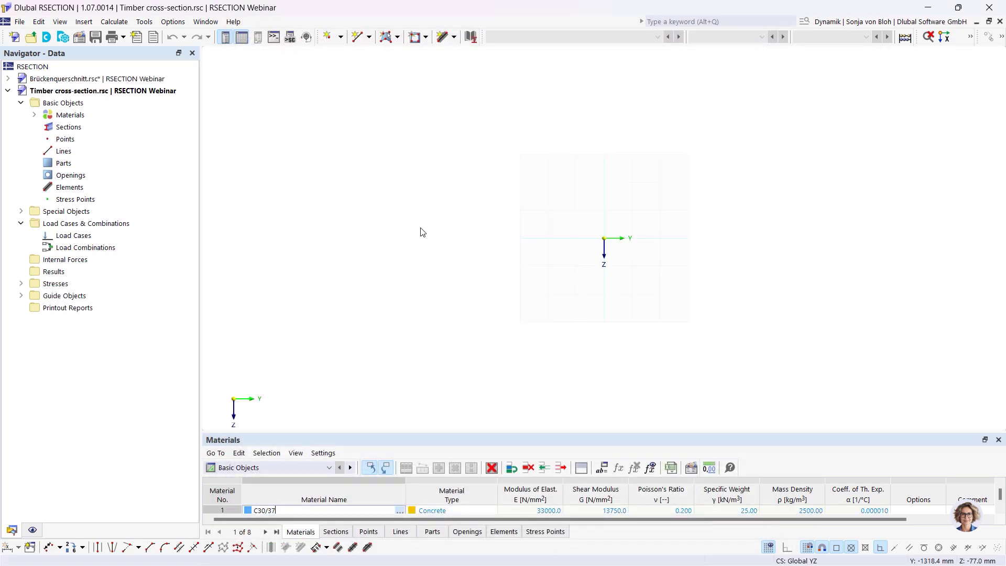
# - Delete the B500S(B) reinforcing steel from the new model's materials
pyautogui.click(33, 115)
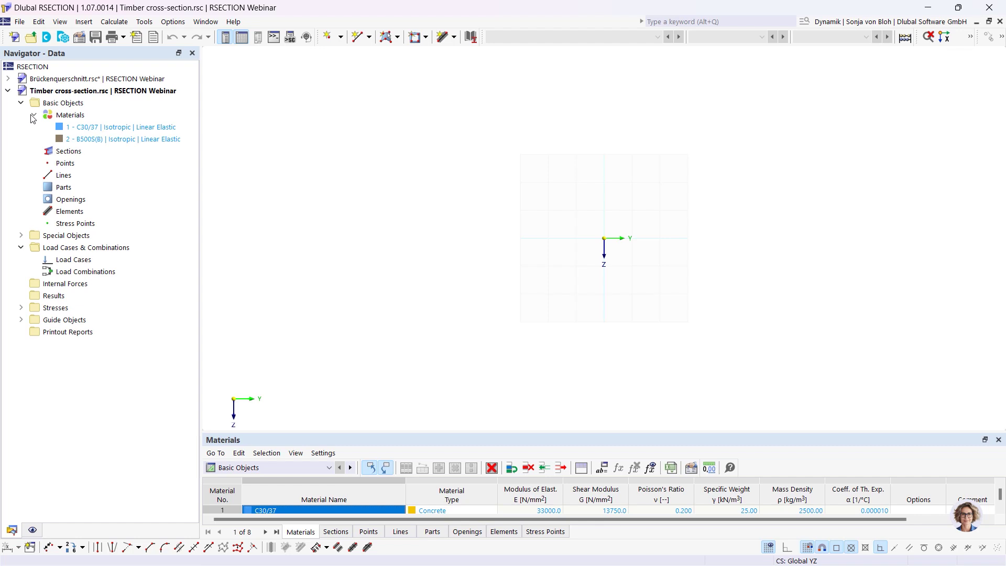
pyautogui.click(99, 139)
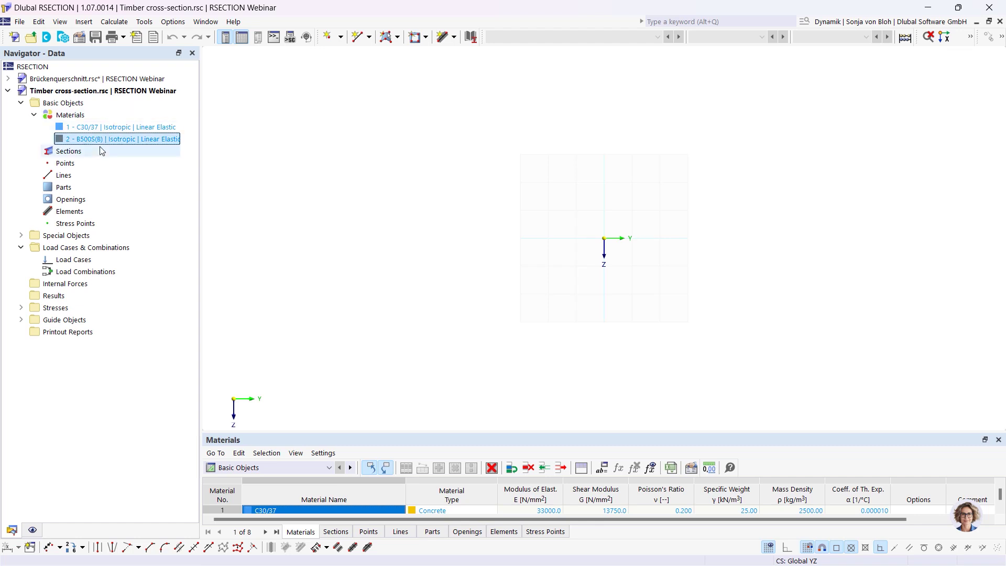
pyautogui.press('Delete')
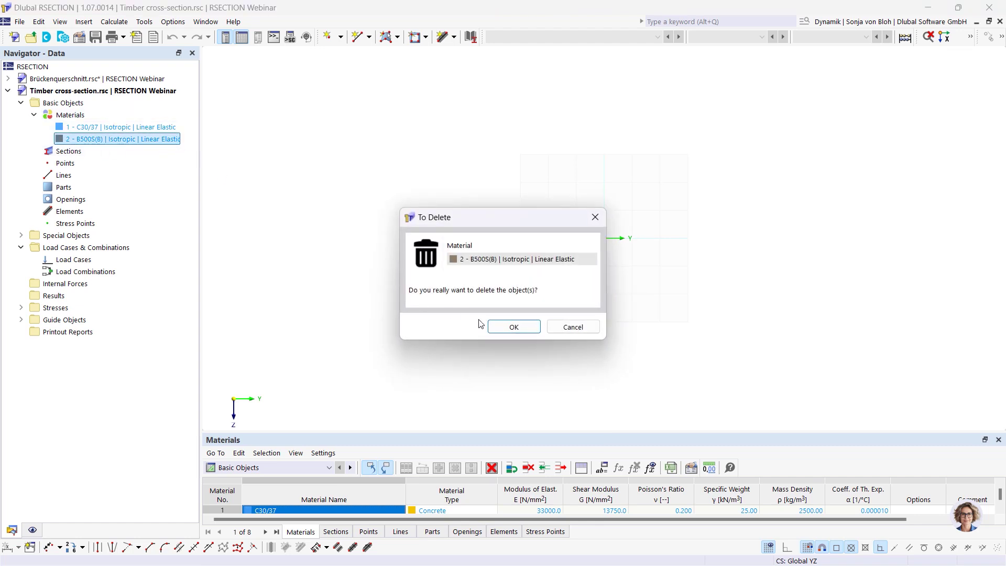
pyautogui.click(514, 327)
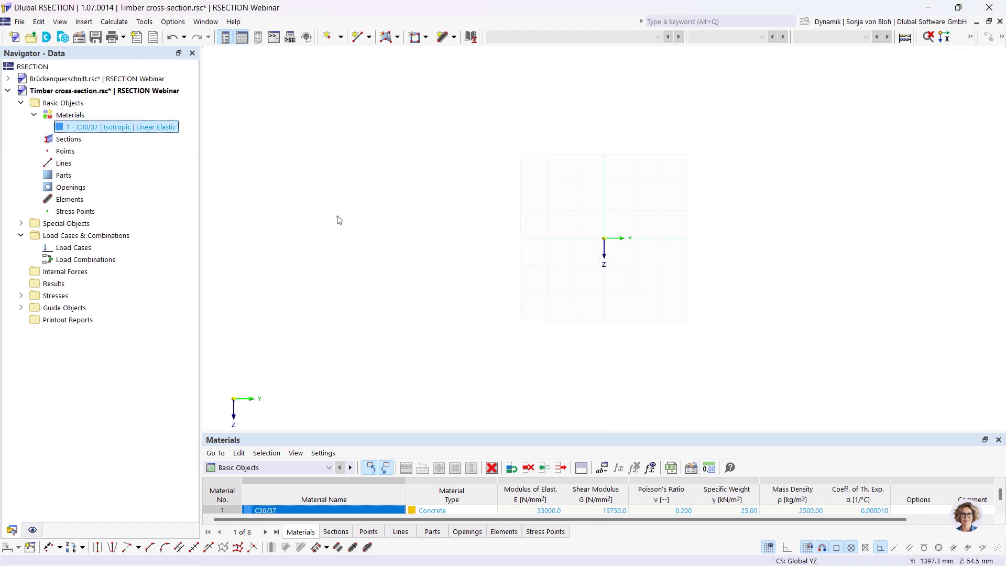
# - Replace the C30/37 concrete with C24 timber from the Softwood C series of EN 338:2016-04 in the material library
pyautogui.doubleClick(80, 128)
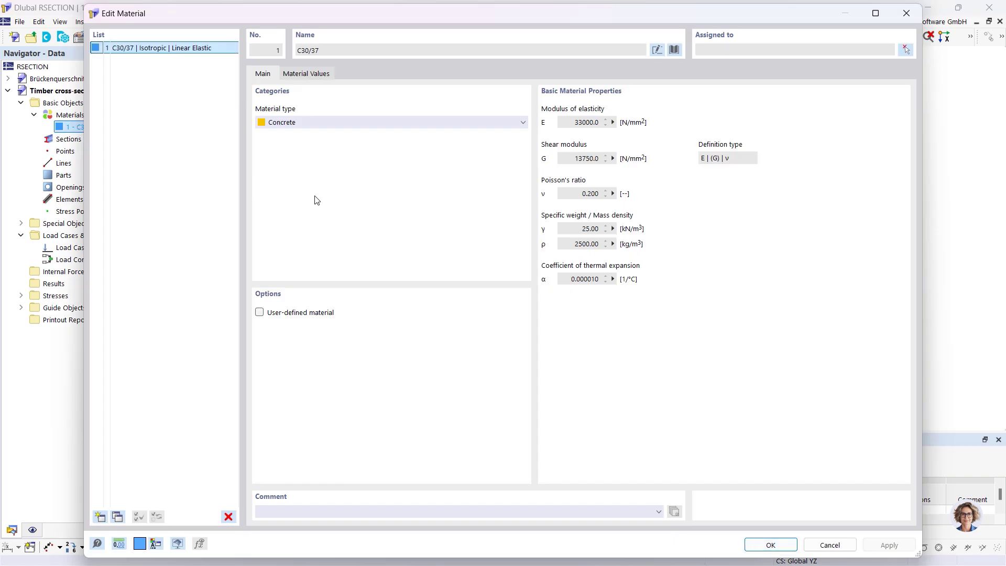
pyautogui.click(675, 49)
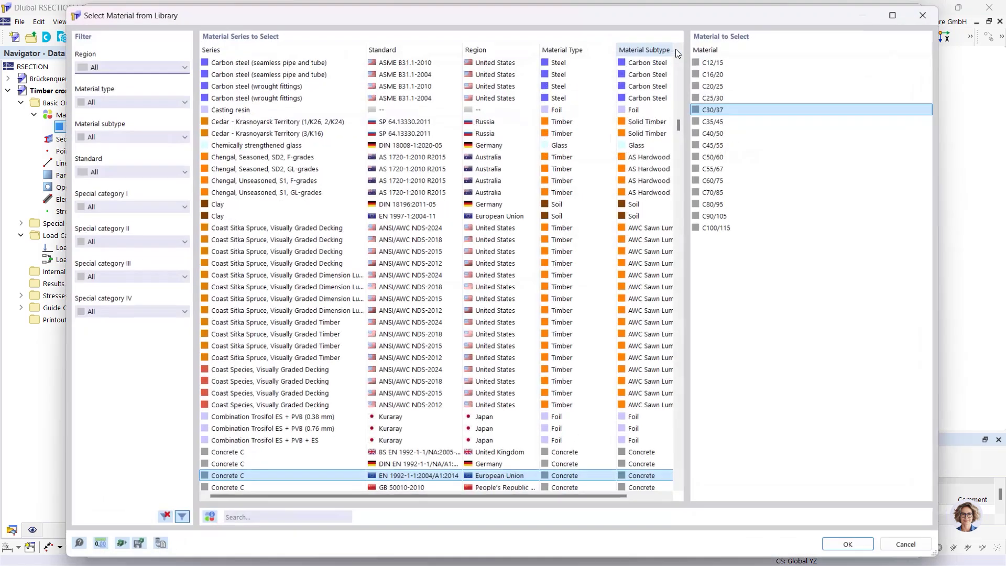
pyautogui.click(252, 522)
pyautogui.write('C24')
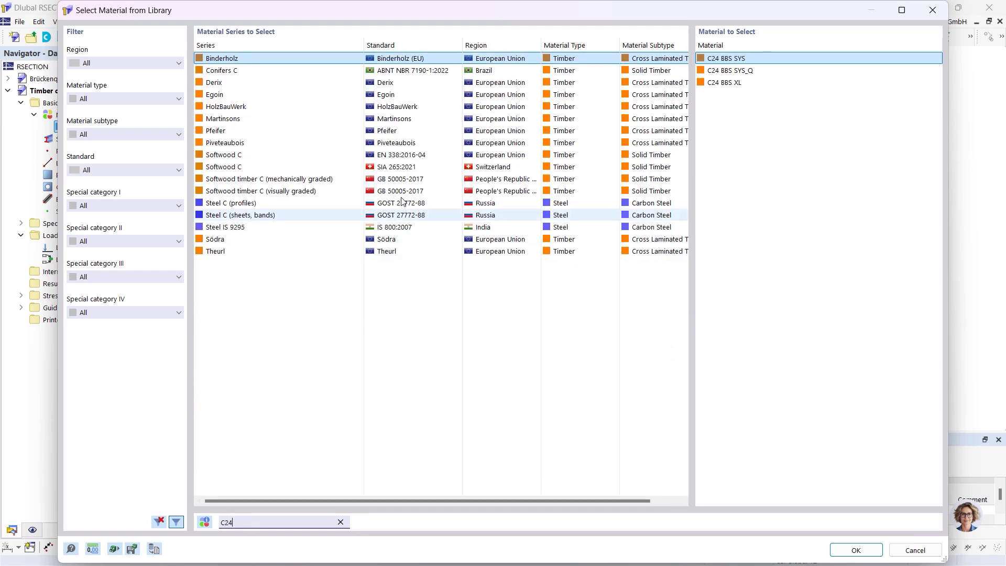
pyautogui.click(403, 156)
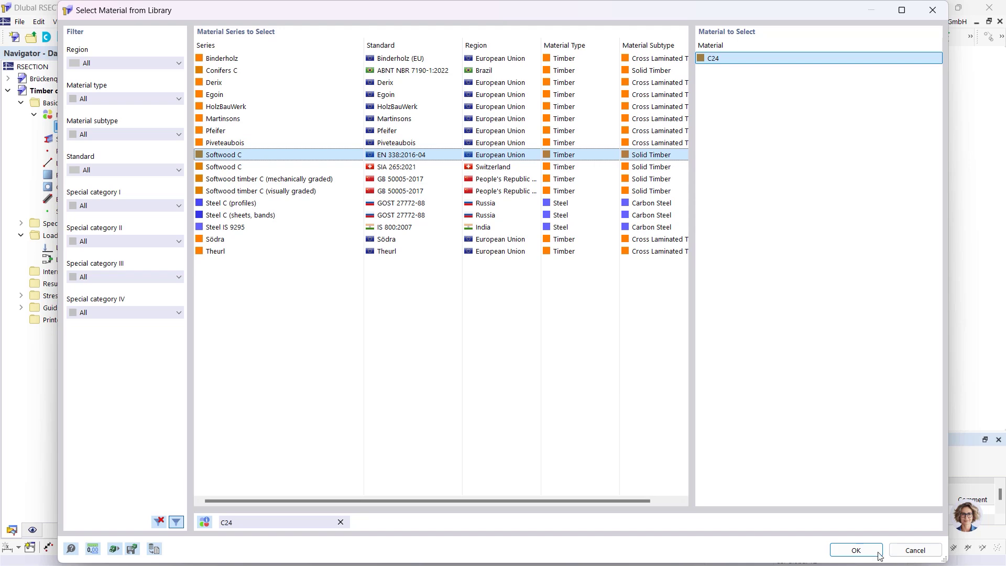
pyautogui.click(852, 551)
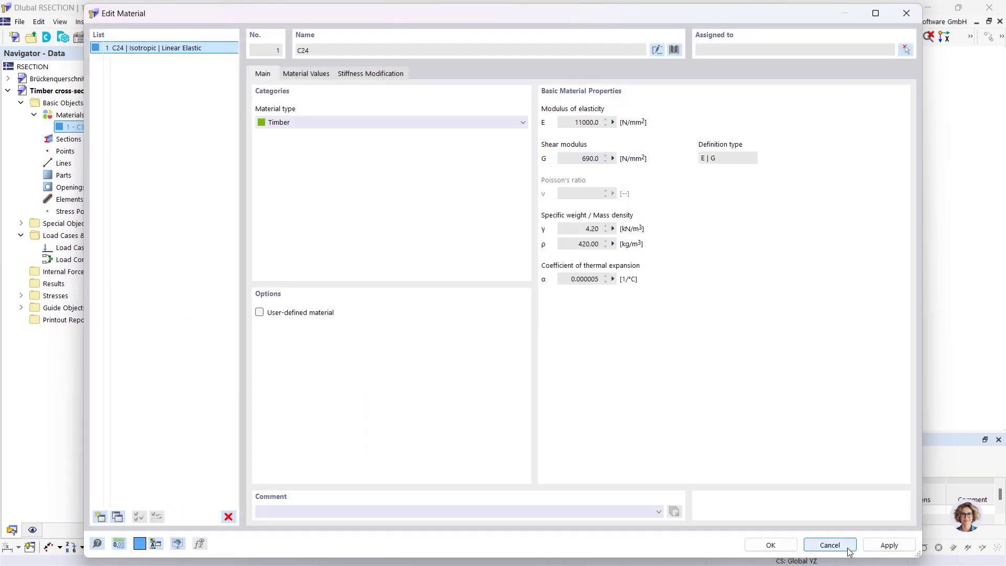
pyautogui.click(770, 546)
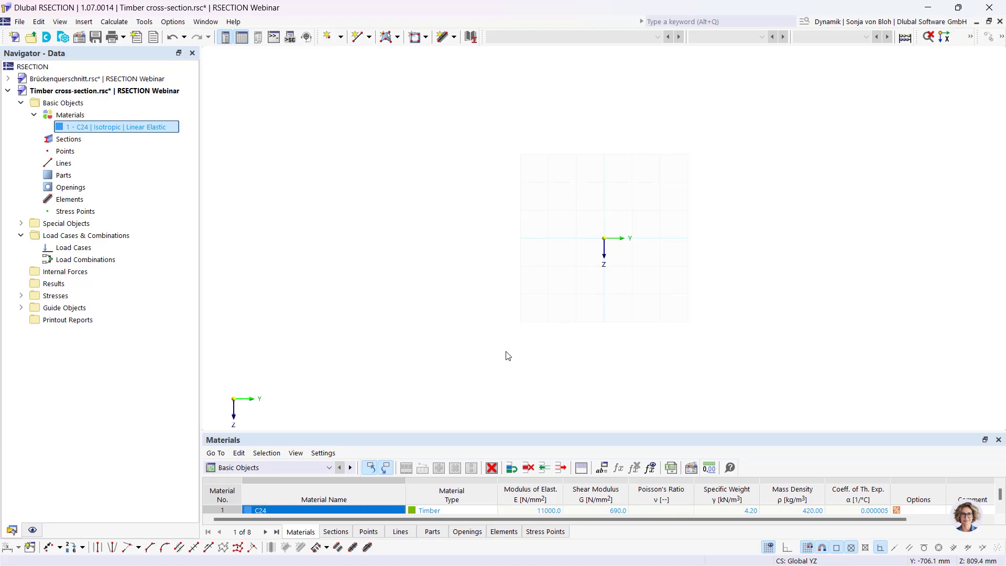
# - Draw a single line by length and direction from the origin, 140 mm long at an angle of 0°
pyautogui.click(358, 36)
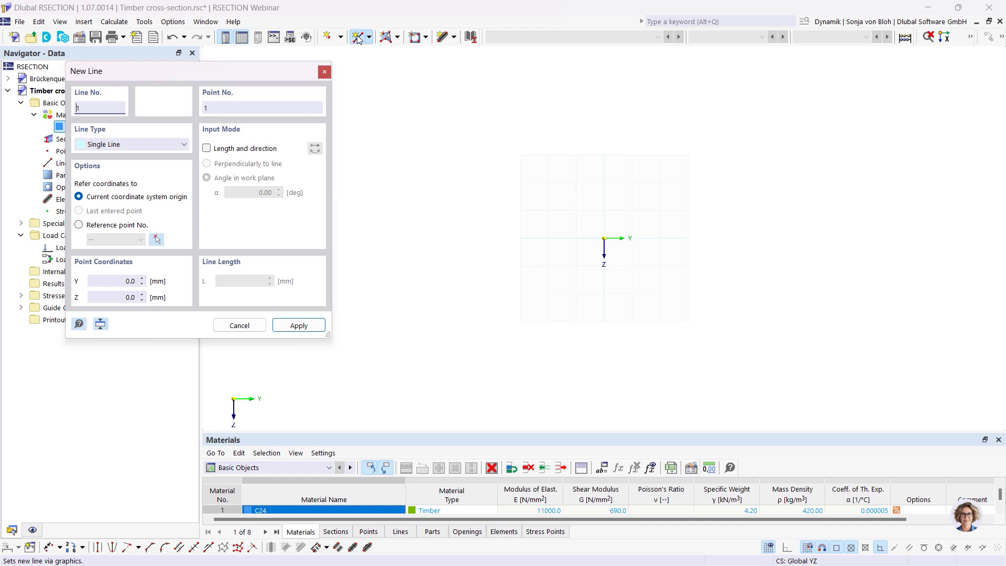
pyautogui.click(209, 149)
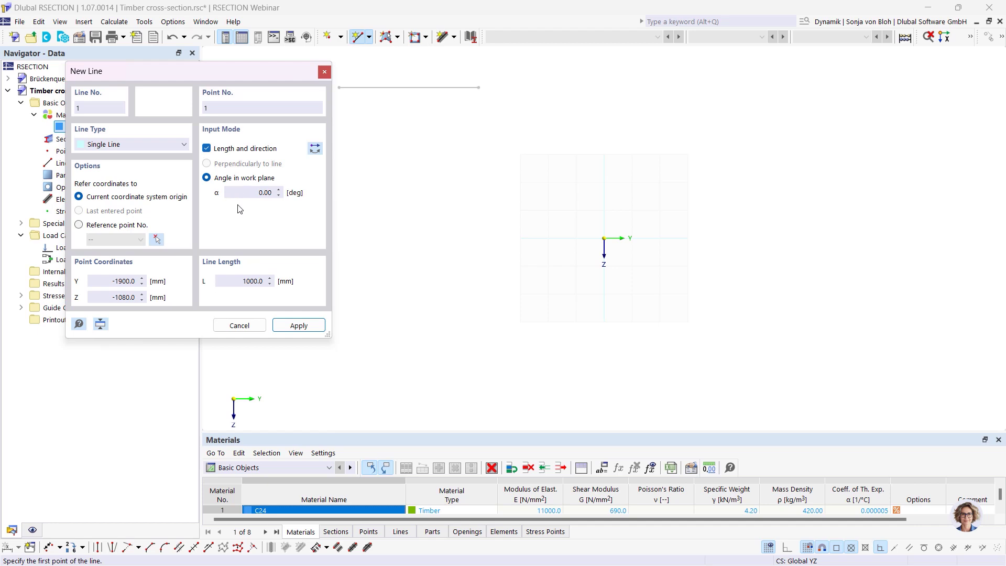
pyautogui.click(260, 282)
pyautogui.doubleClick(261, 282)
pyautogui.write('140')
pyautogui.scroll(3, 576, 209)
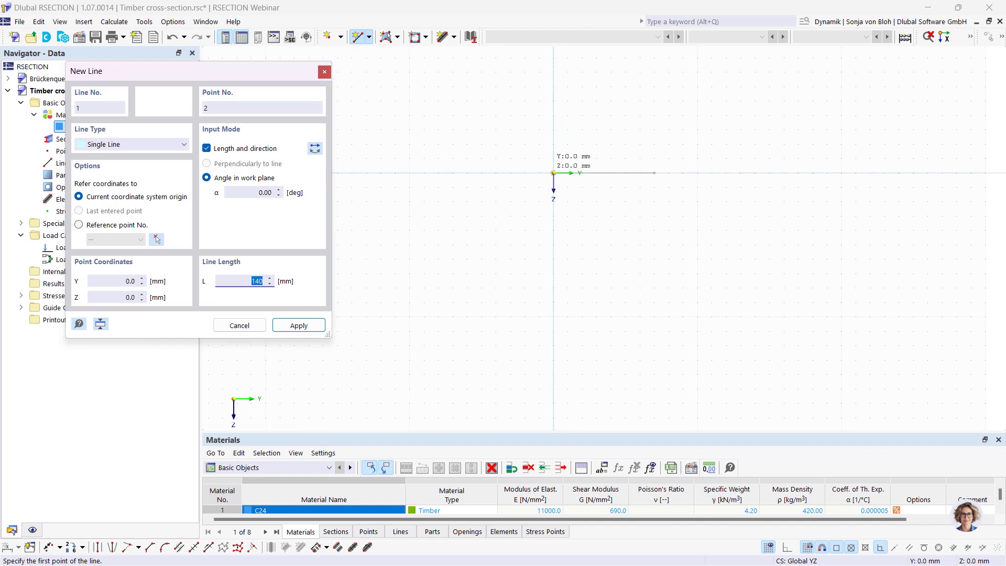
pyautogui.click(554, 173)
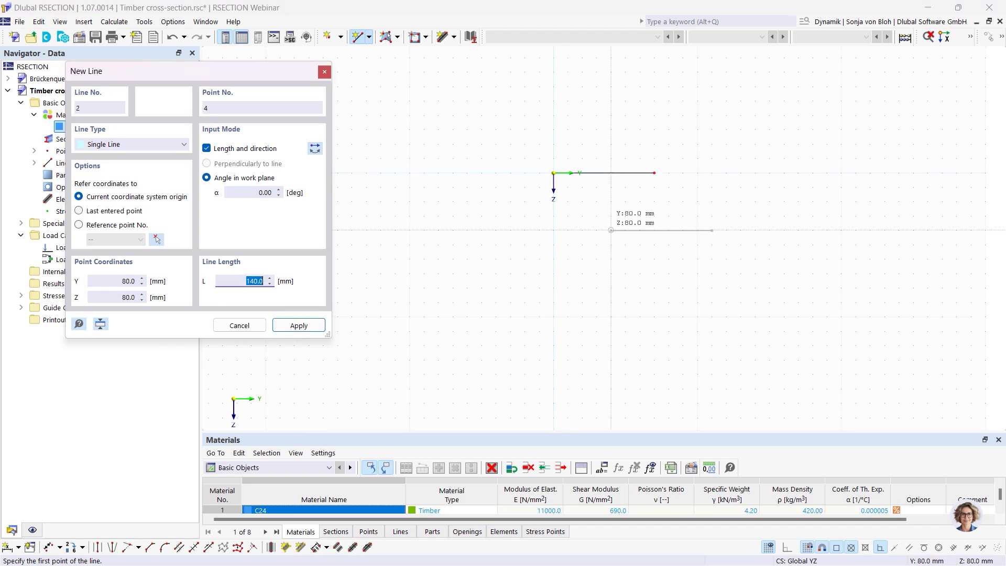
pyautogui.press('Escape')
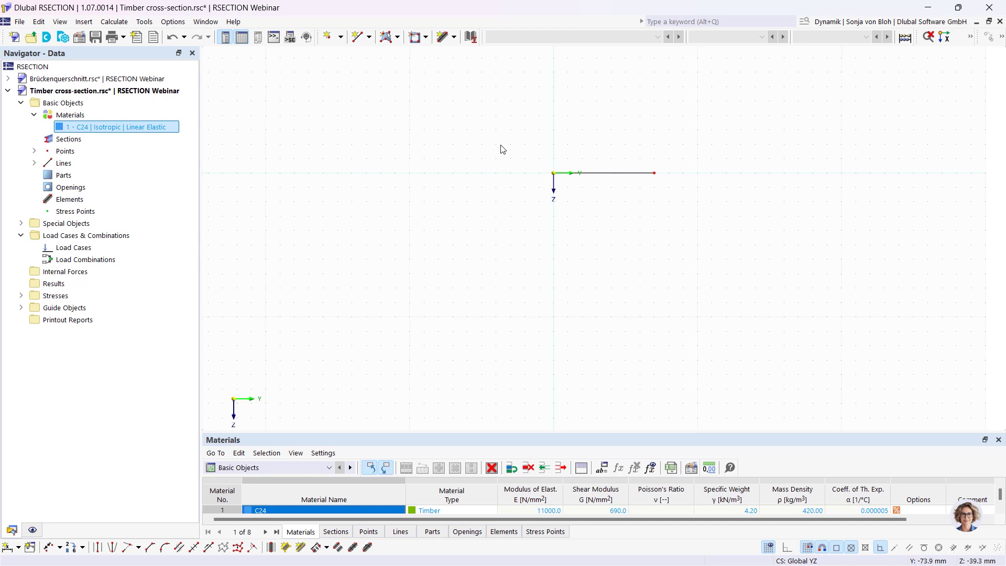
# - Create one copy of the line rotated by 108° about its end point at Y 140 mm, Z 0 mm
pyautogui.moveTo(503, 112); pyautogui.dragTo(699, 225)
pyautogui.click(1003, 37)
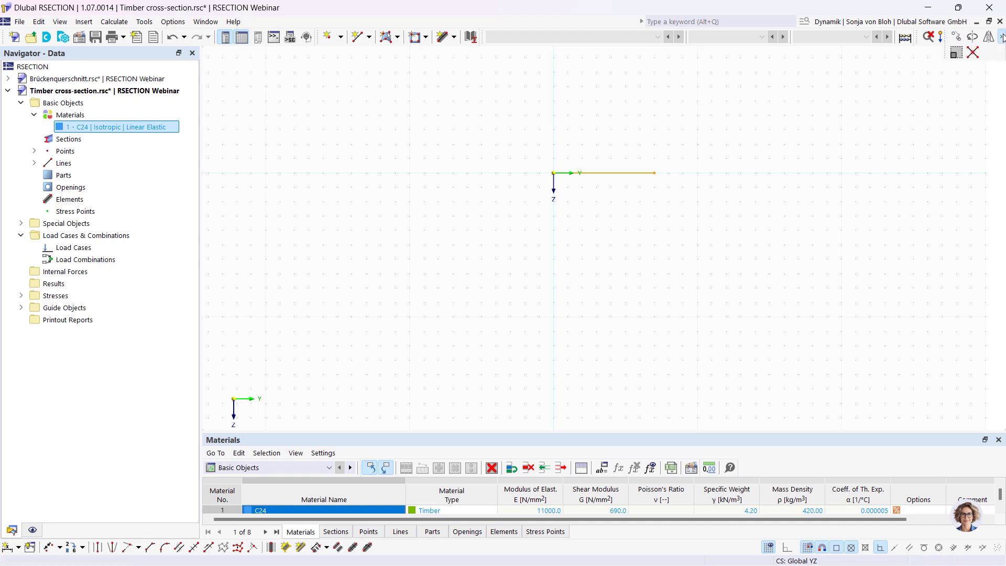
pyautogui.click(973, 38)
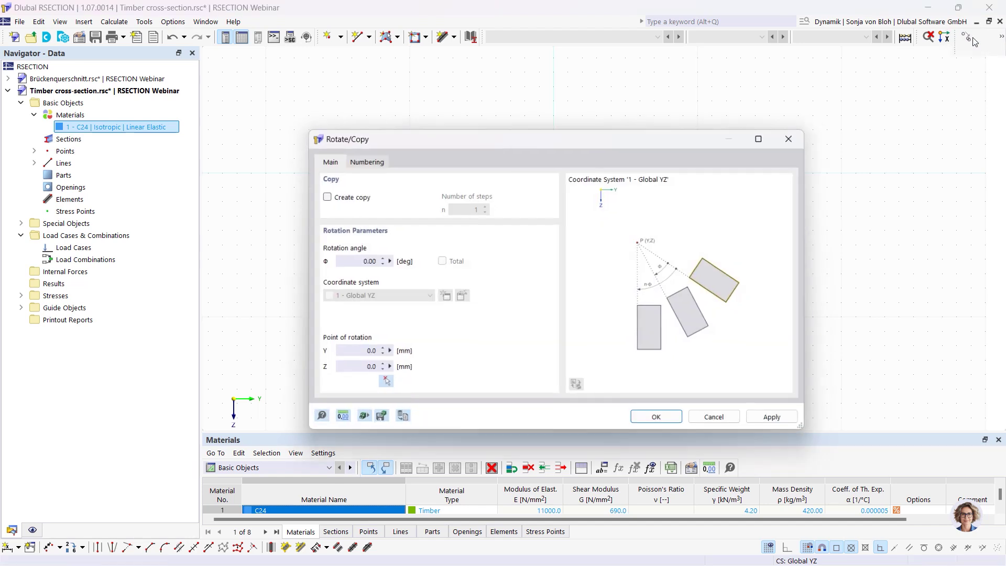
pyautogui.click(324, 196)
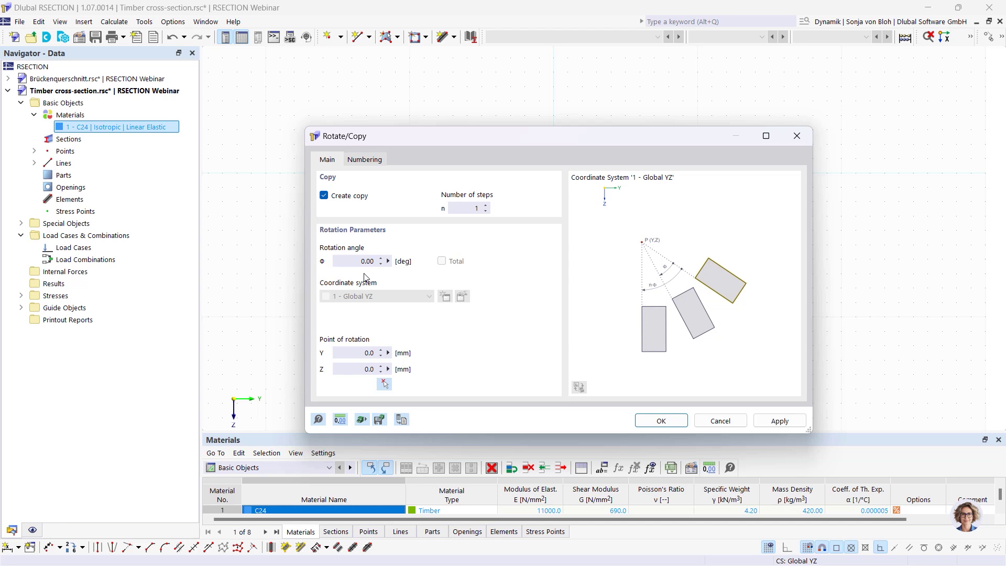
pyautogui.click(356, 261)
pyautogui.write('108')
pyautogui.click(384, 384)
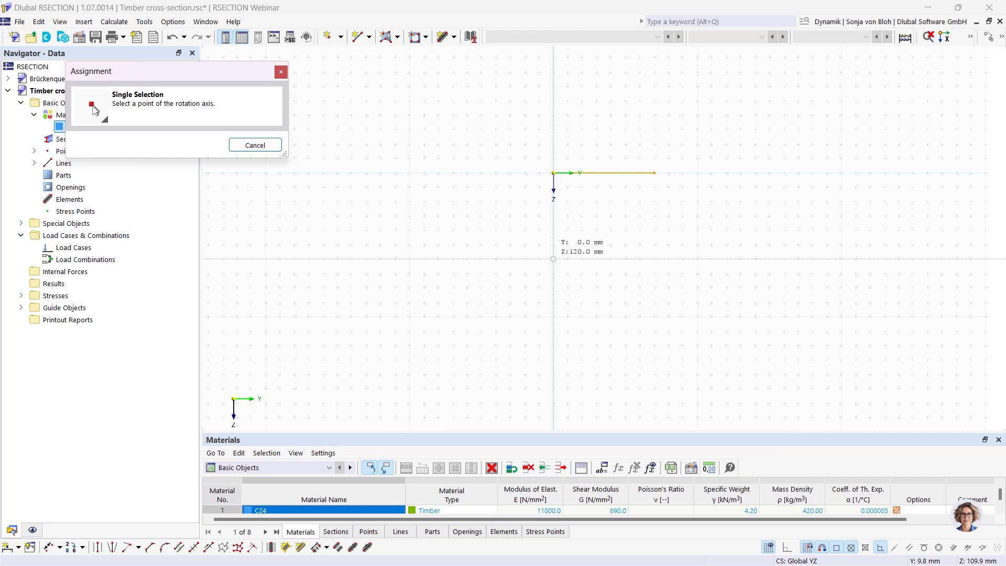
pyautogui.click(655, 173)
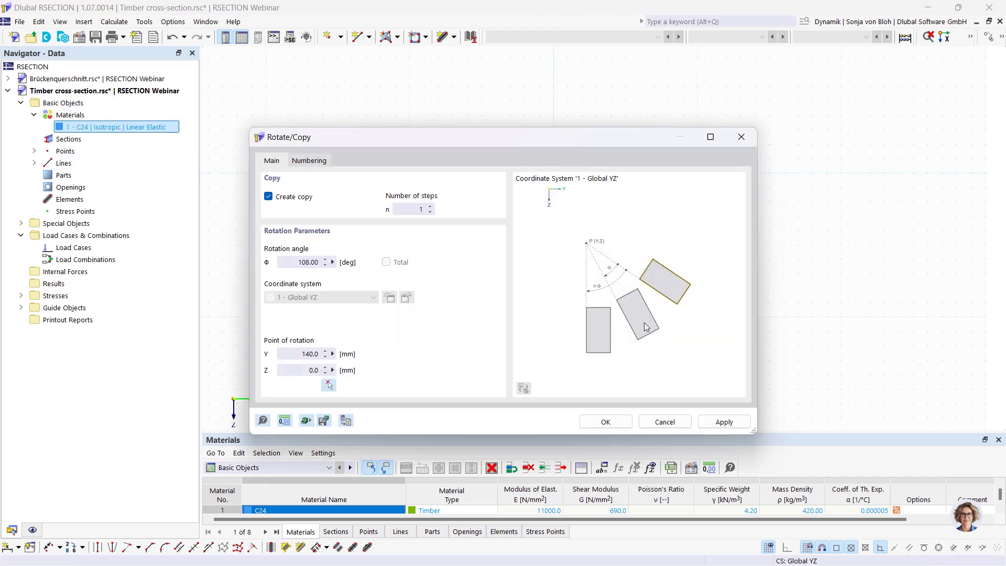
pyautogui.click(719, 423)
# - Create three more copies rotated by 108°, each about the free end of the newest line, to close the pentagon
pyautogui.click(329, 384)
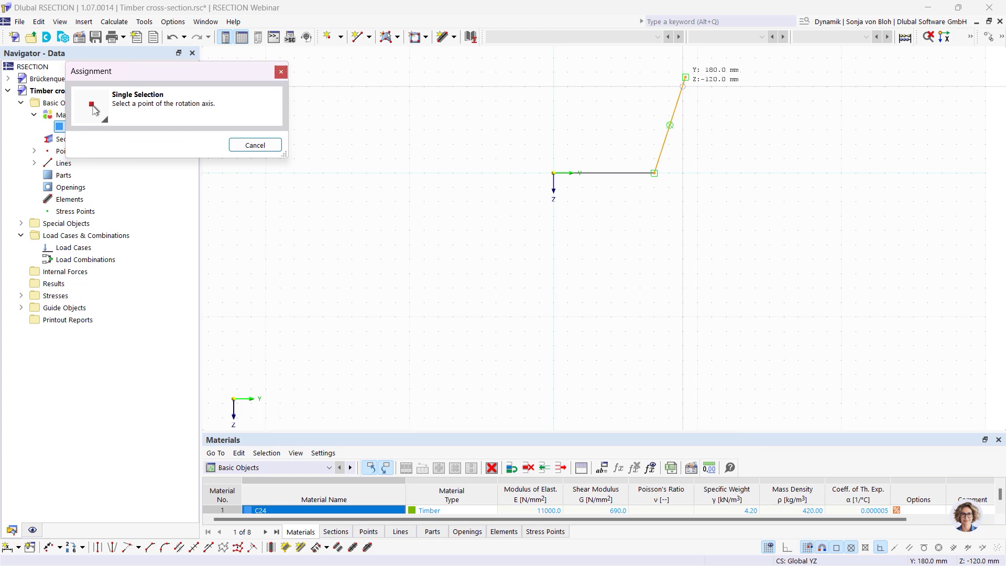
pyautogui.click(682, 94)
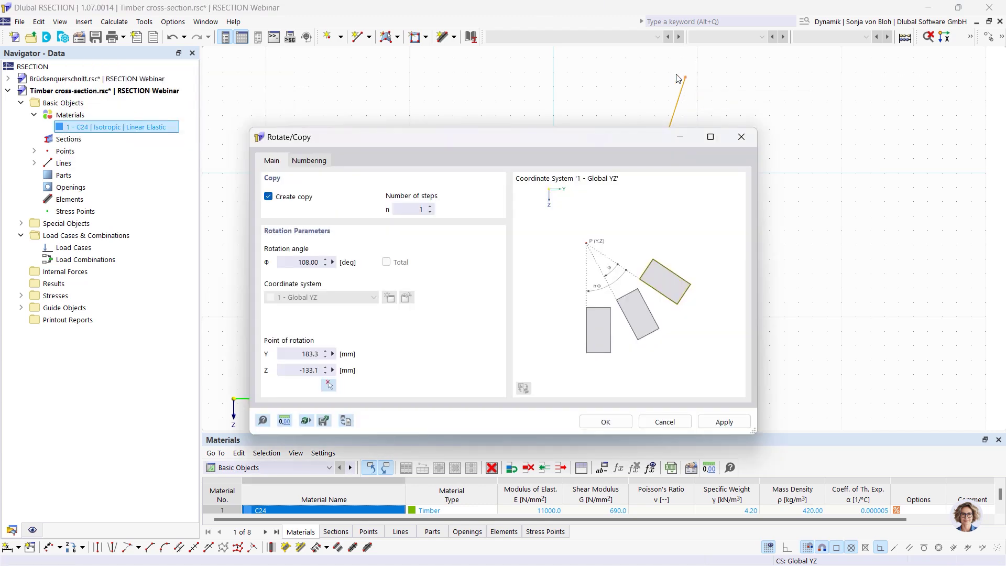
pyautogui.click(721, 423)
pyautogui.click(329, 385)
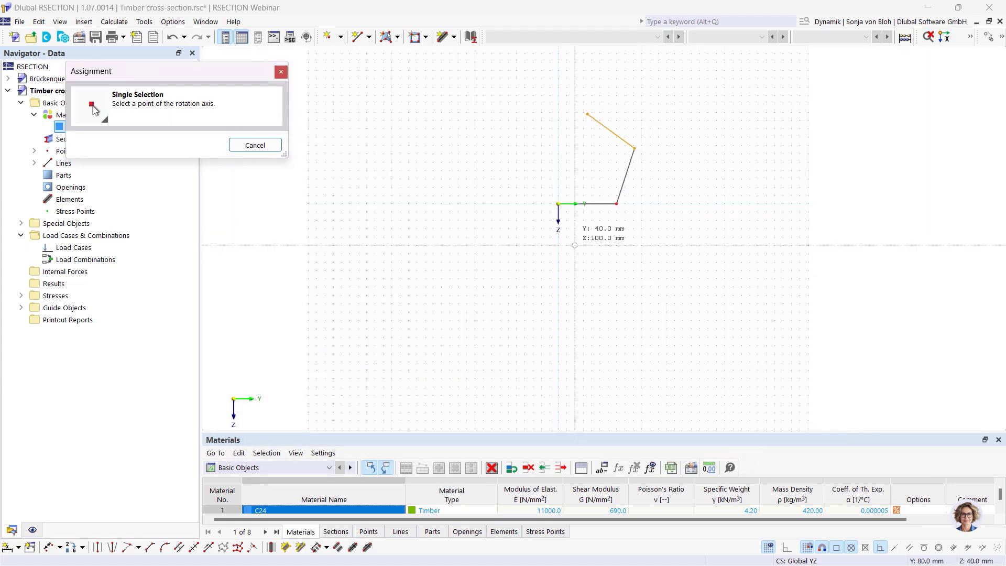
pyautogui.click(587, 114)
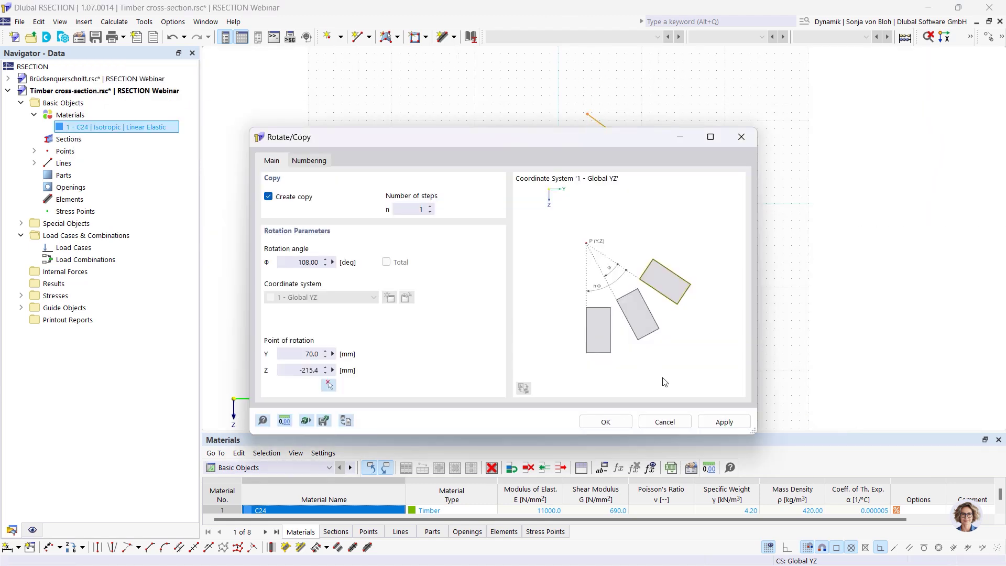
pyautogui.click(723, 421)
pyautogui.click(329, 385)
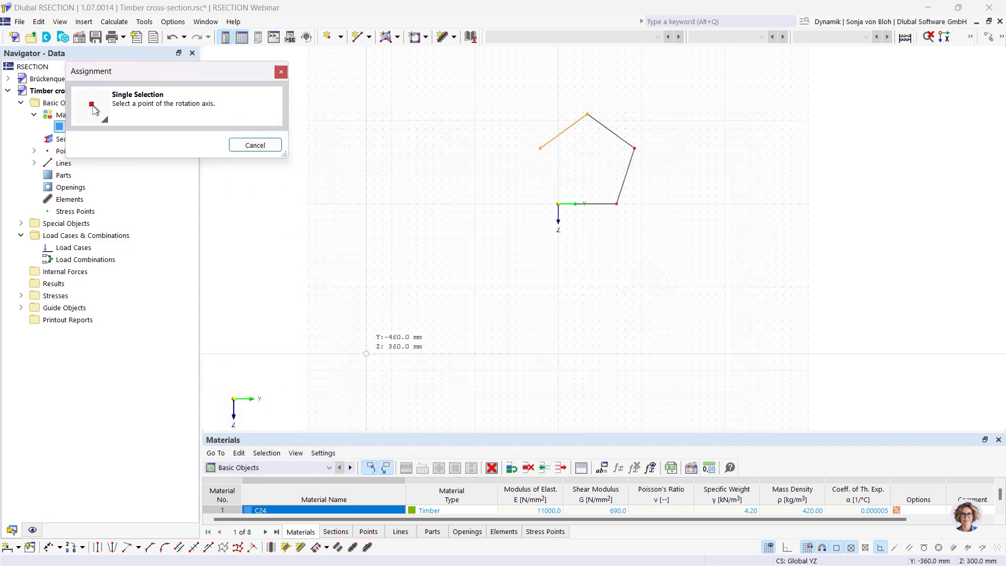
pyautogui.click(540, 148)
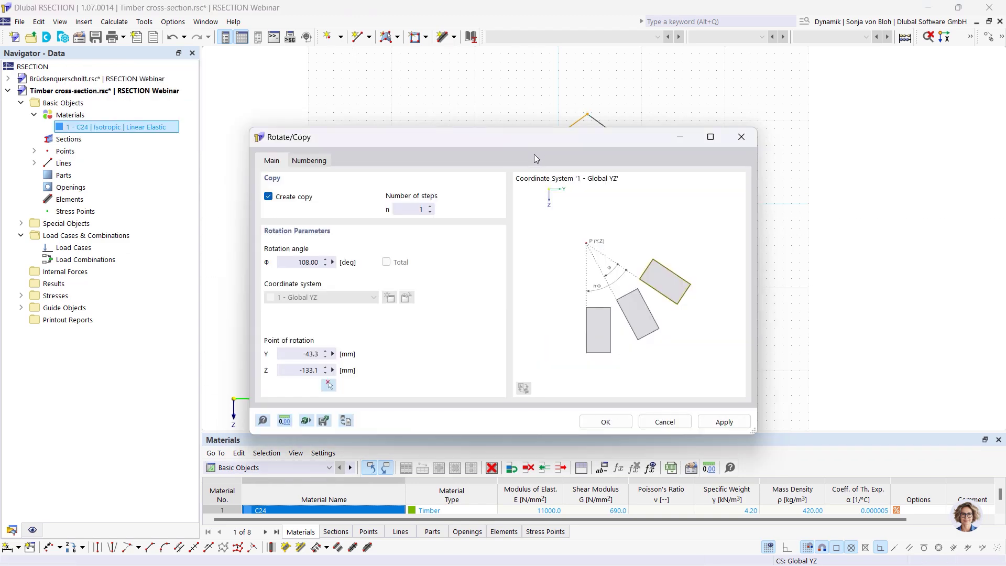
pyautogui.click(602, 421)
pyautogui.scroll(2, 514, 218)
pyautogui.moveTo(524, 227); pyautogui.dragTo(420, 312, button='middle')
pyautogui.scroll(1, 438, 317)
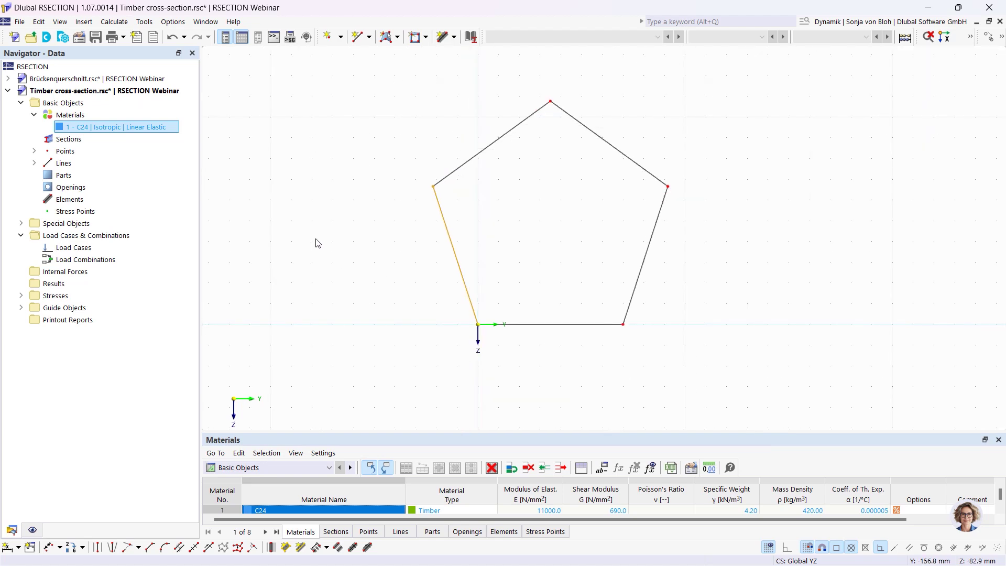
# - Create a C24 part by selecting the closed pentagon outline as its boundary
pyautogui.click(399, 38)
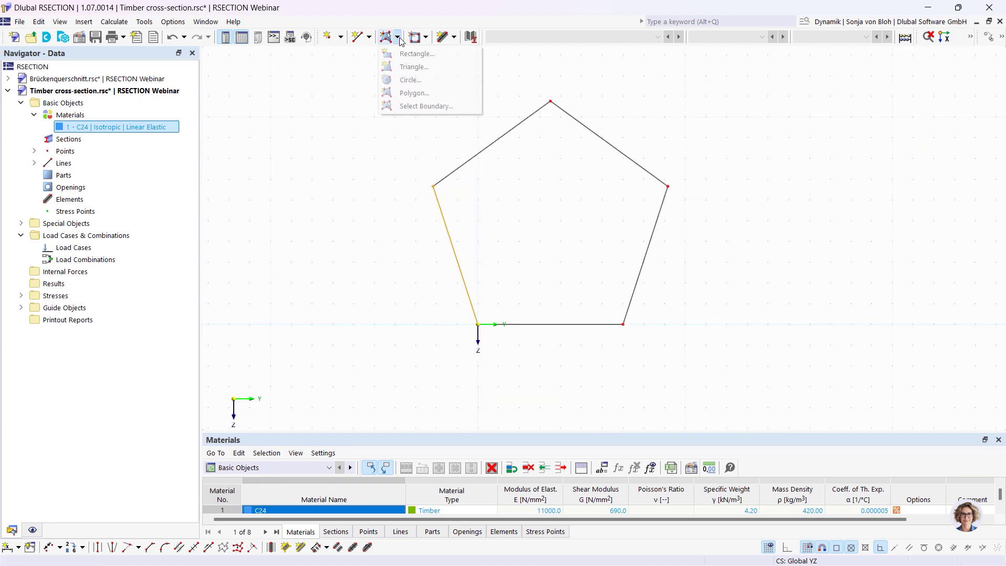
pyautogui.click(413, 107)
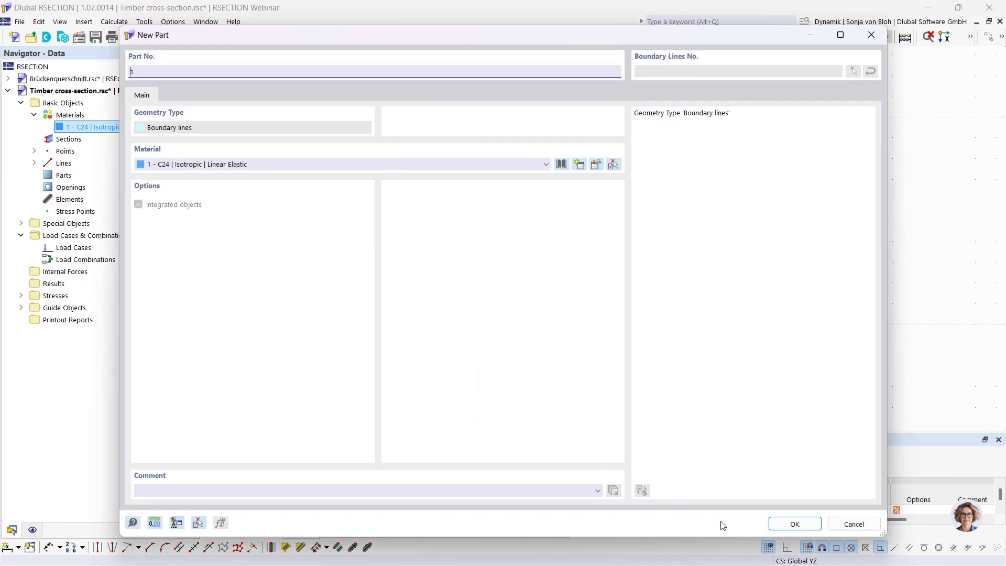
pyautogui.click(793, 524)
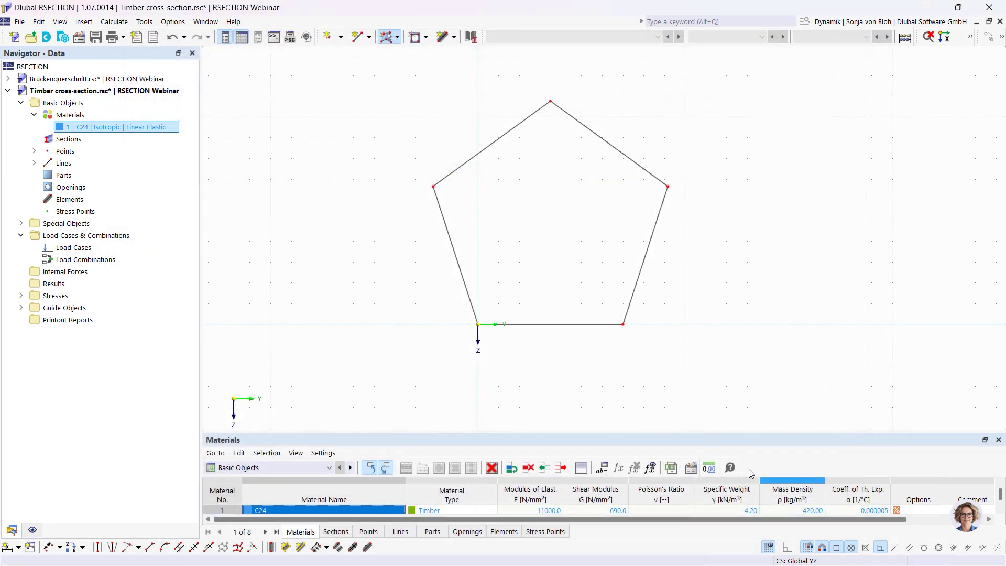
pyautogui.click(554, 323)
pyautogui.scroll(1, 398, 287)
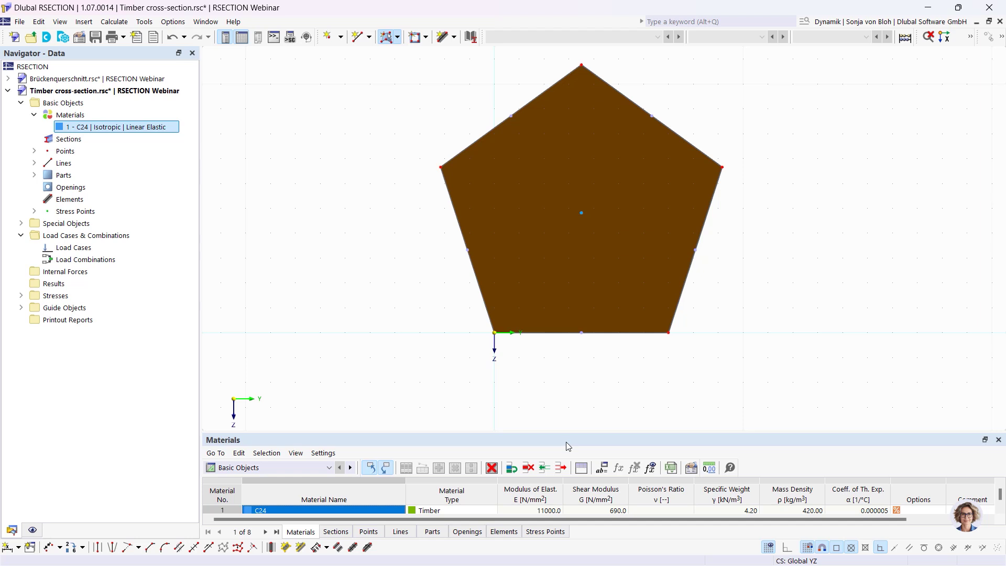
pyautogui.rightClick(90, 213)
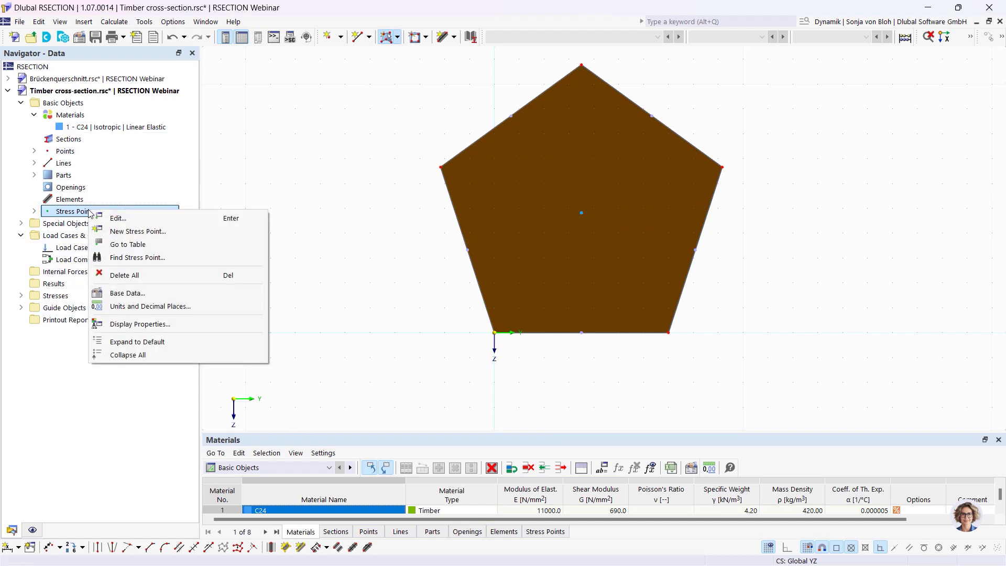
pyautogui.click(139, 232)
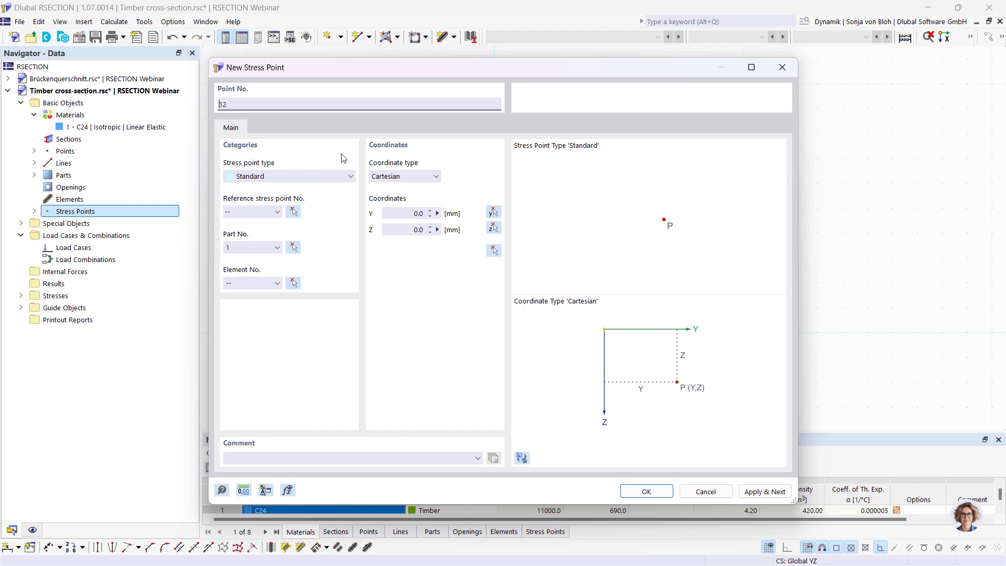
pyautogui.click(781, 70)
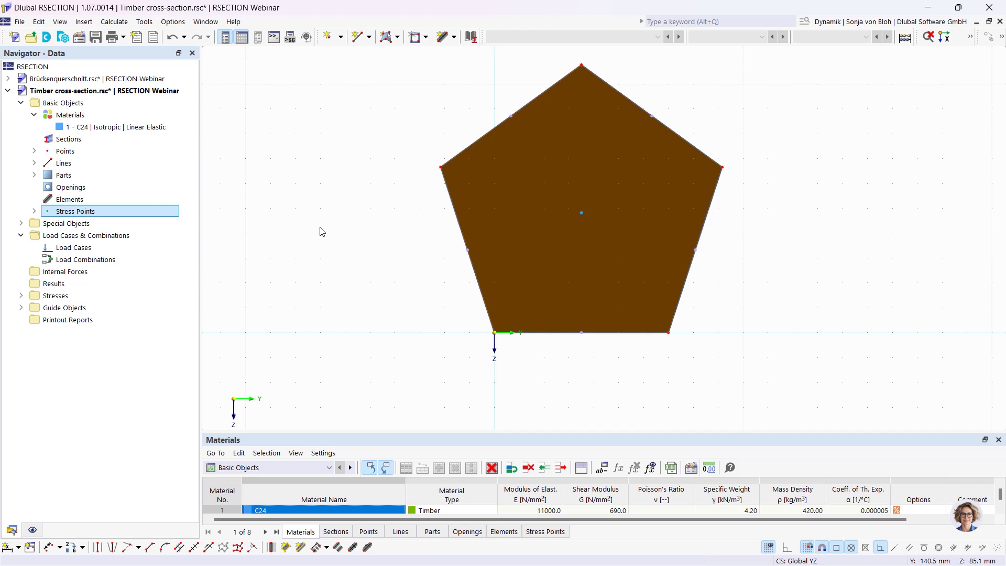
# - Save the timber cross-section file and switch to RFEM
pyautogui.click(97, 37)
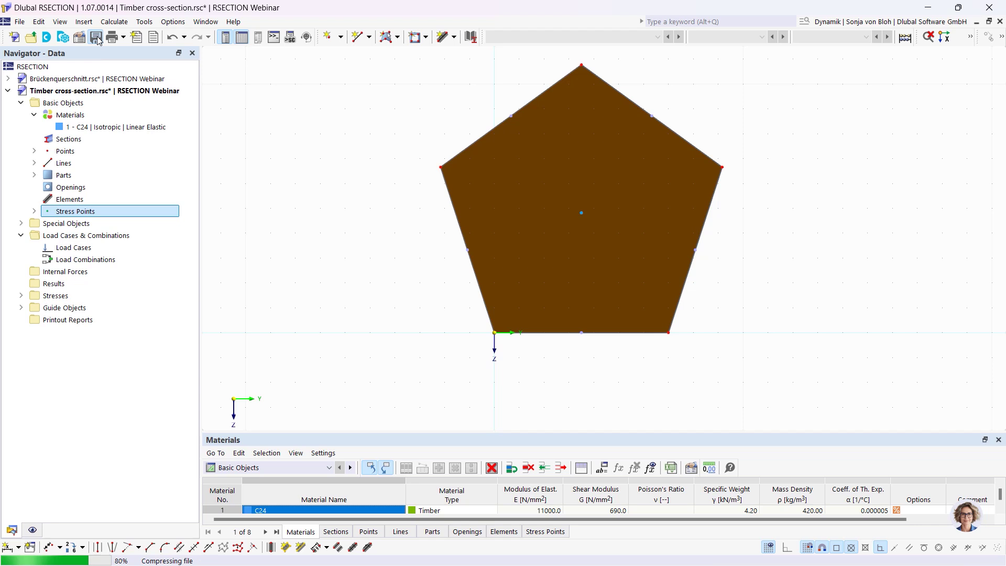
pyautogui.moveTo(296, 561)
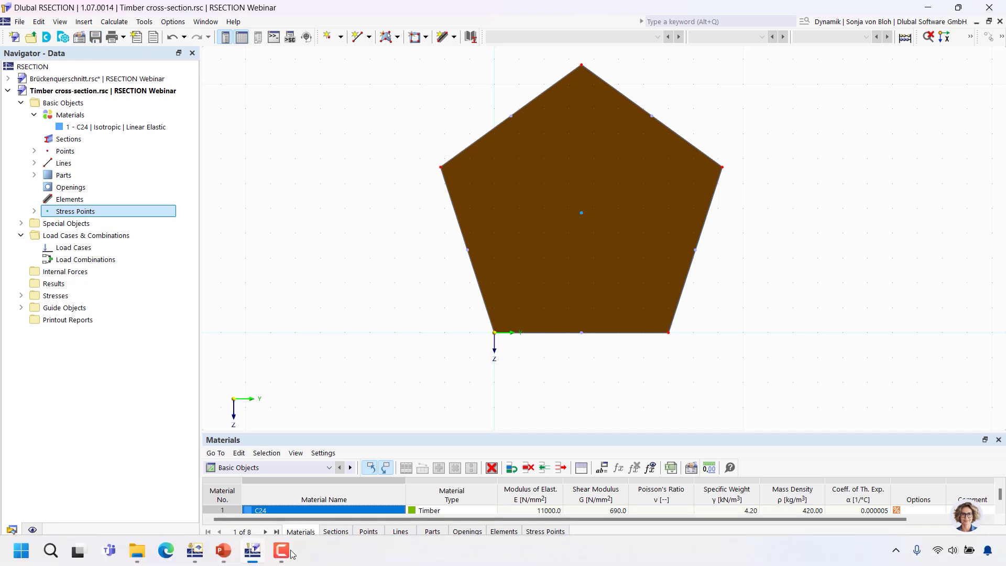
pyautogui.click(195, 553)
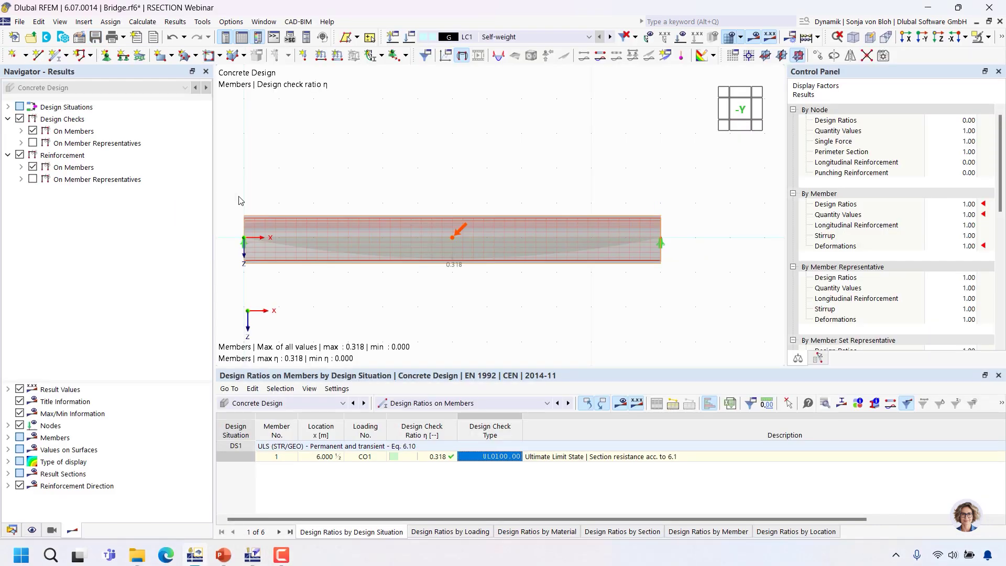
# - Create a 3D model named Timber Column with the Timber Design add-on and EN 1990 | Timber as the load combination standard
pyautogui.click(15, 38)
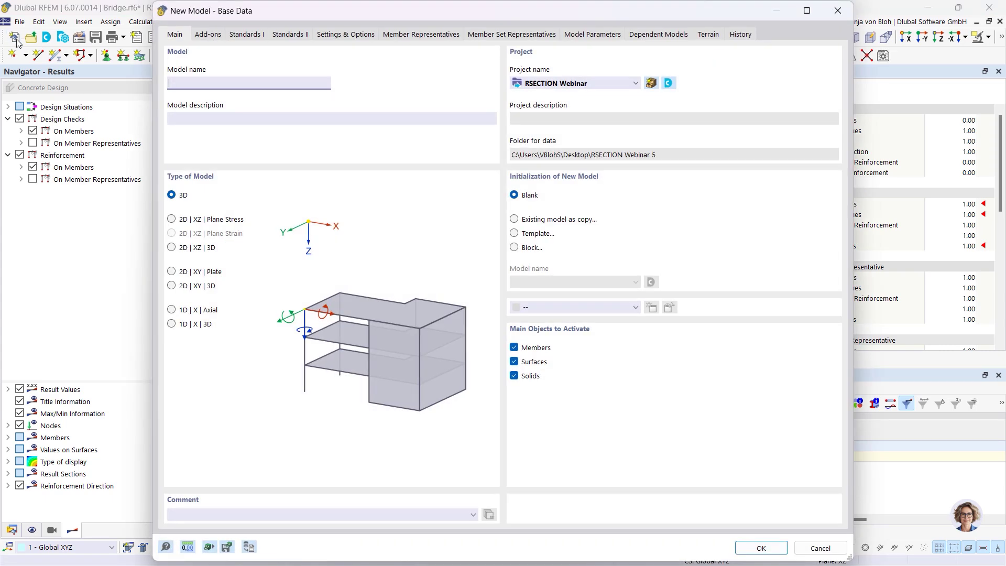
pyautogui.write('Timber Column')
pyautogui.click(208, 34)
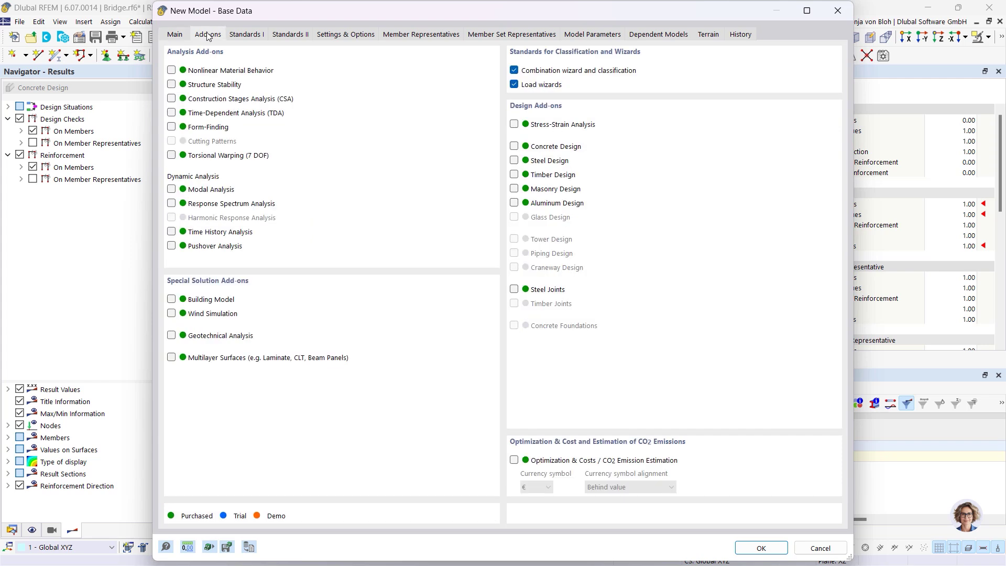
pyautogui.click(514, 175)
pyautogui.click(247, 35)
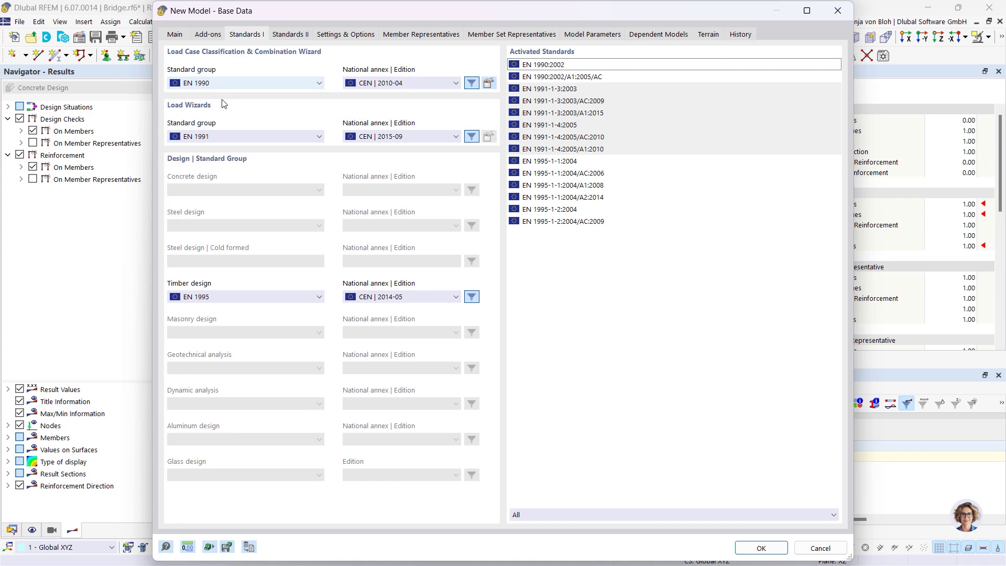
pyautogui.click(284, 84)
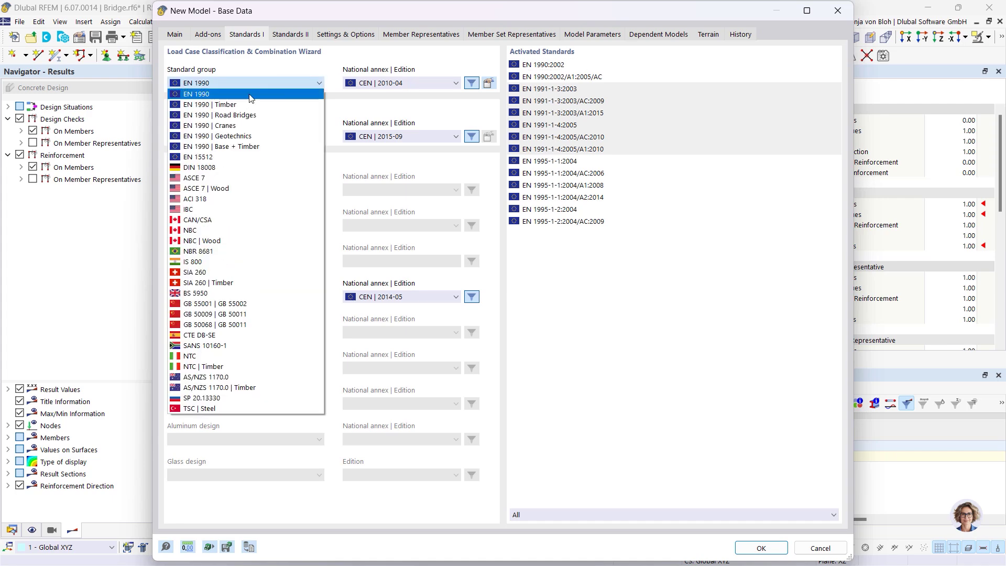
pyautogui.click(245, 104)
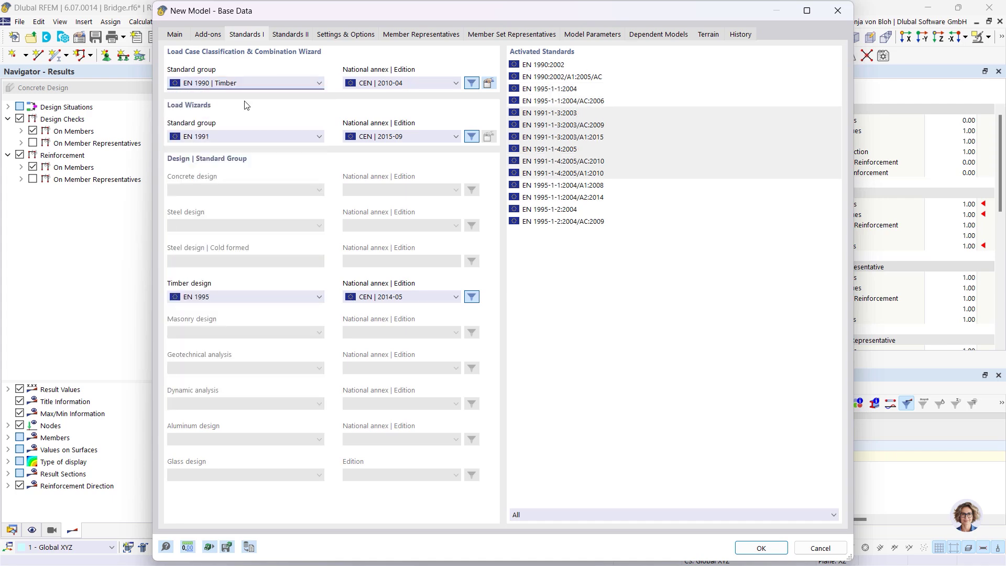
pyautogui.click(758, 548)
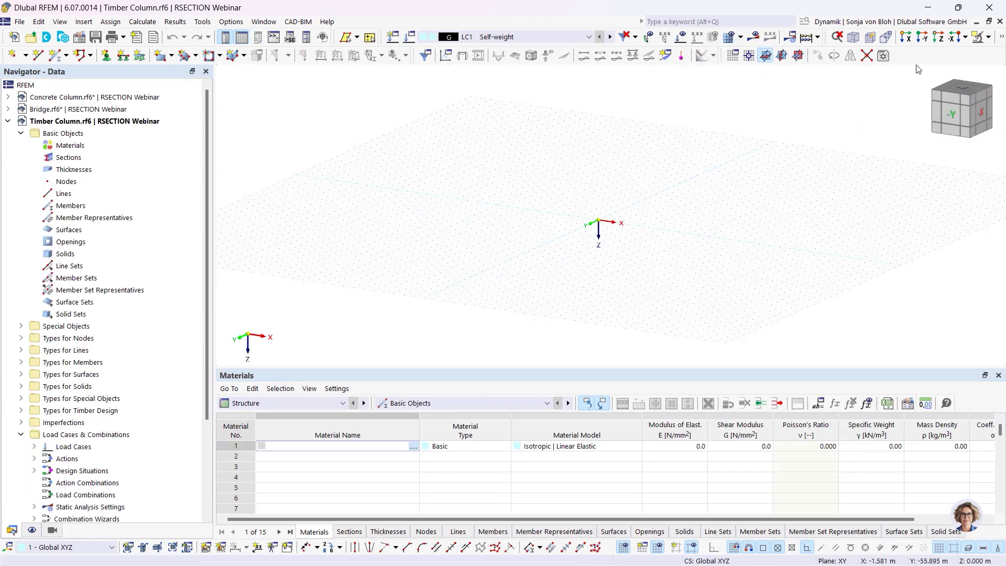
# - Set the -Y view and XZ work plane, and import Timber cross-section from RSECTION as a new section
pyautogui.click(922, 37)
pyautogui.click(800, 55)
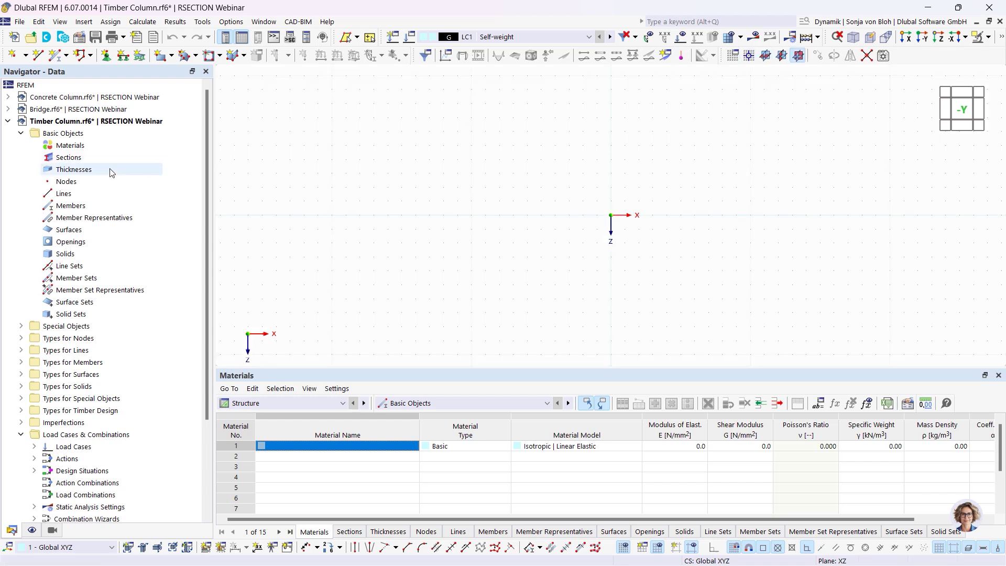
pyautogui.rightClick(73, 163)
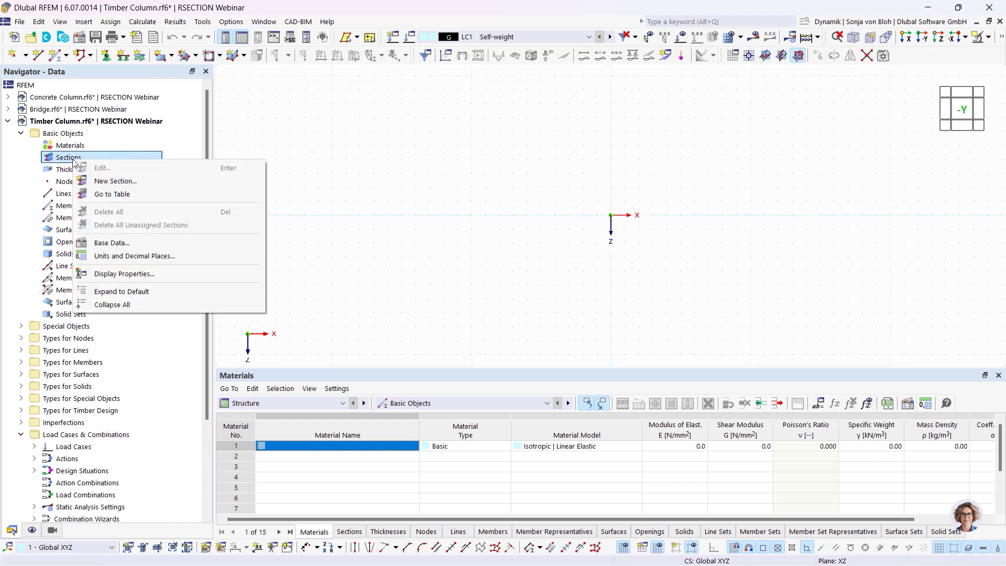
pyautogui.click(133, 179)
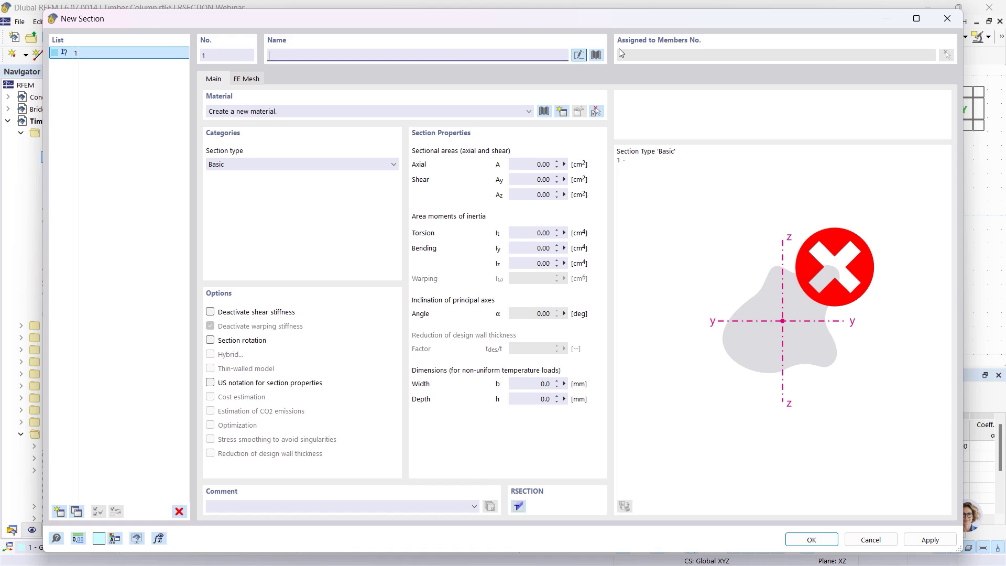
pyautogui.click(596, 55)
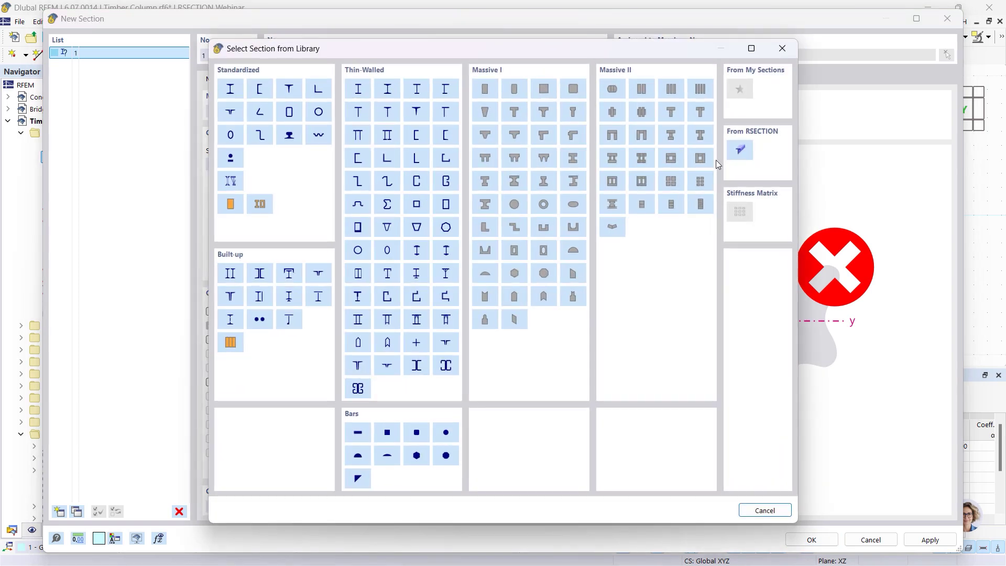
pyautogui.click(739, 151)
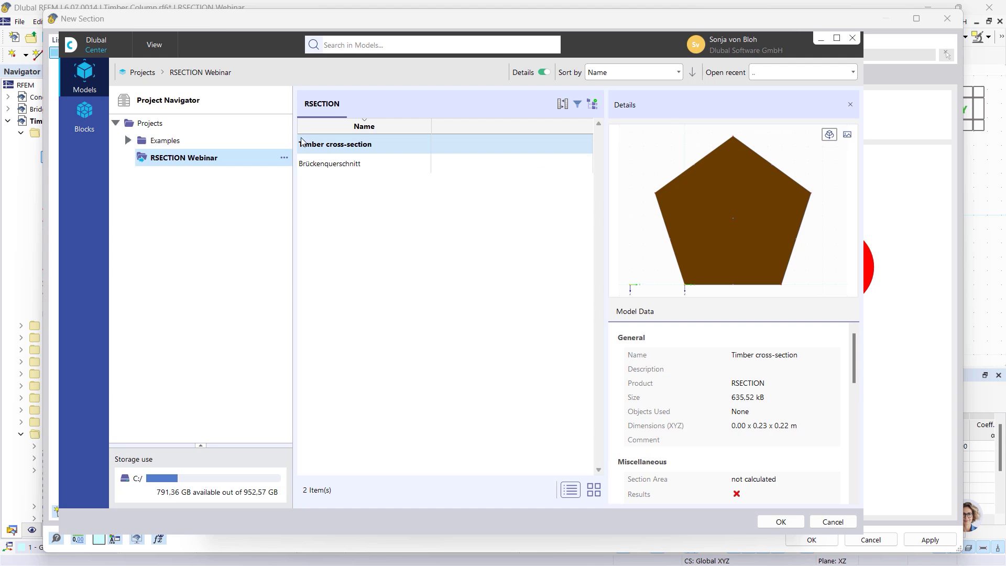
pyautogui.click(780, 521)
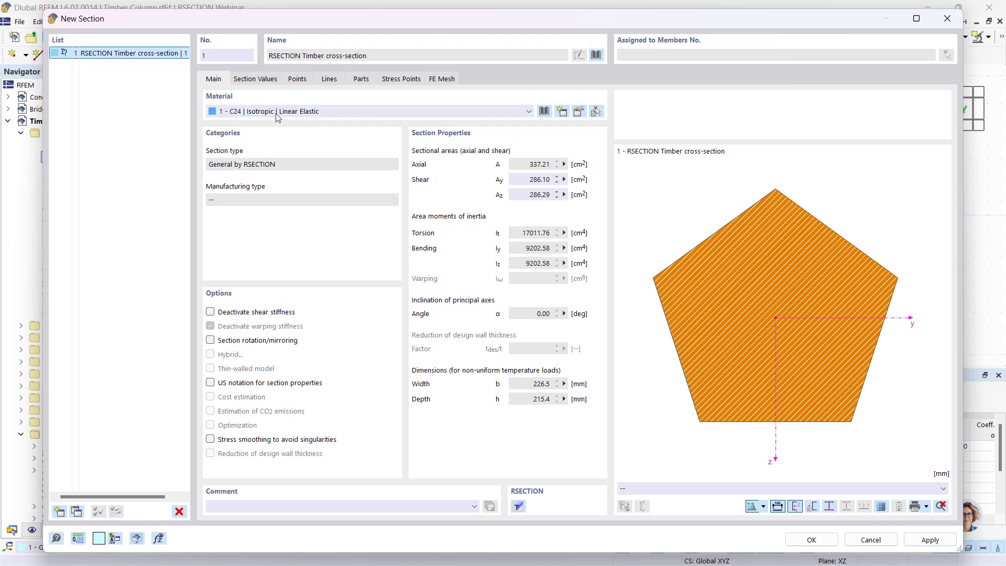
pyautogui.click(803, 540)
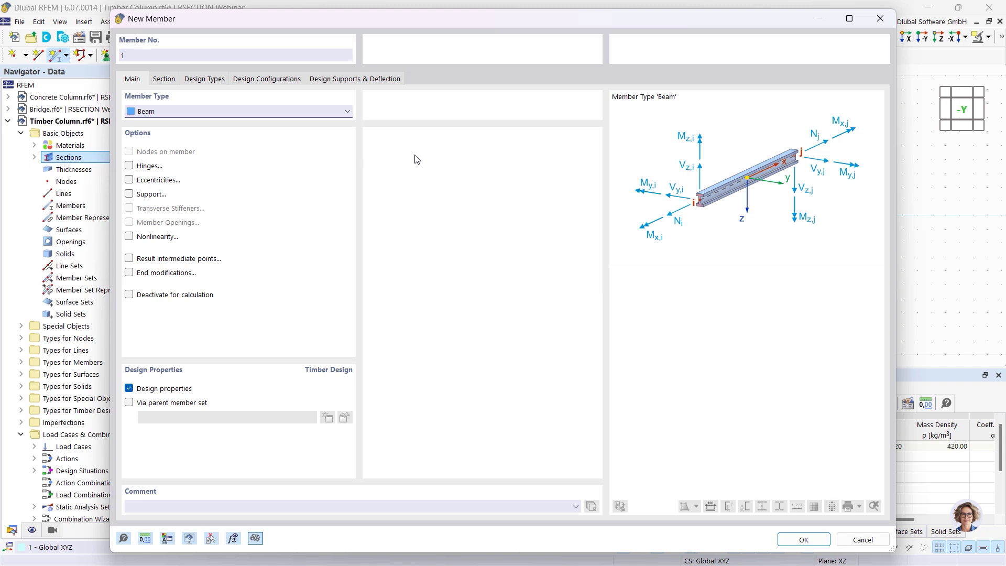
# - Draw a vertical single beam member about 4 m long upward from the origin
pyautogui.click(811, 545)
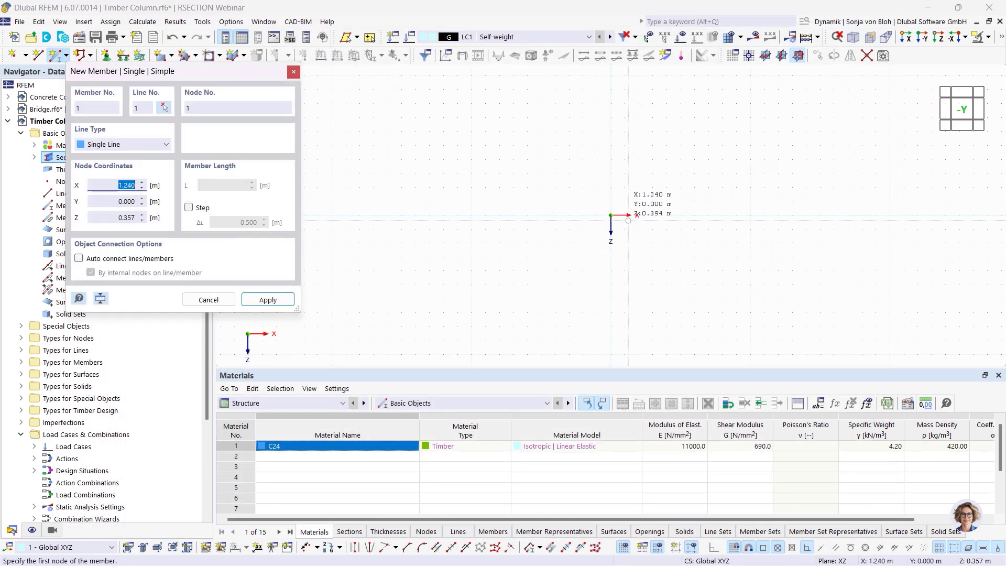
pyautogui.click(611, 215)
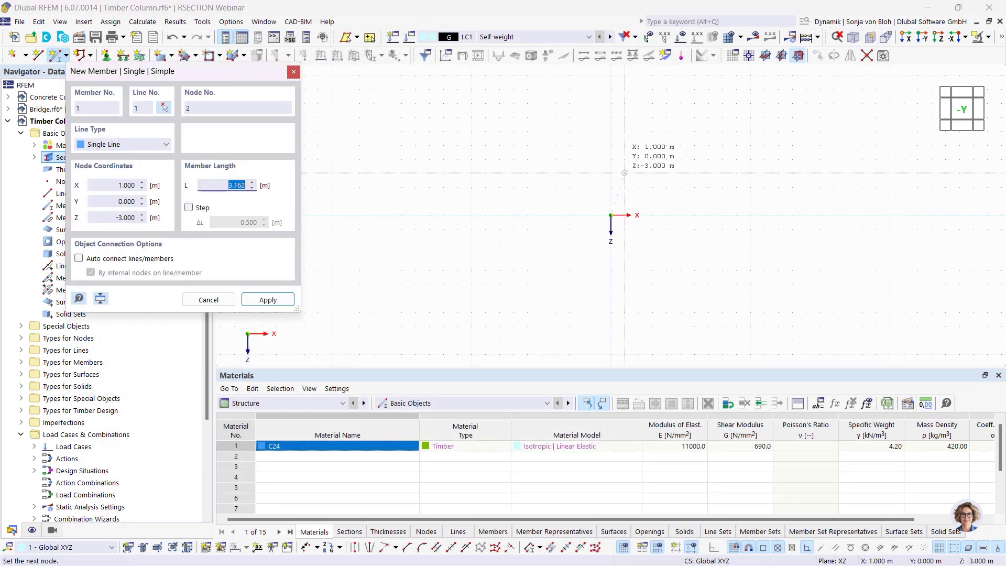
pyautogui.click(611, 159)
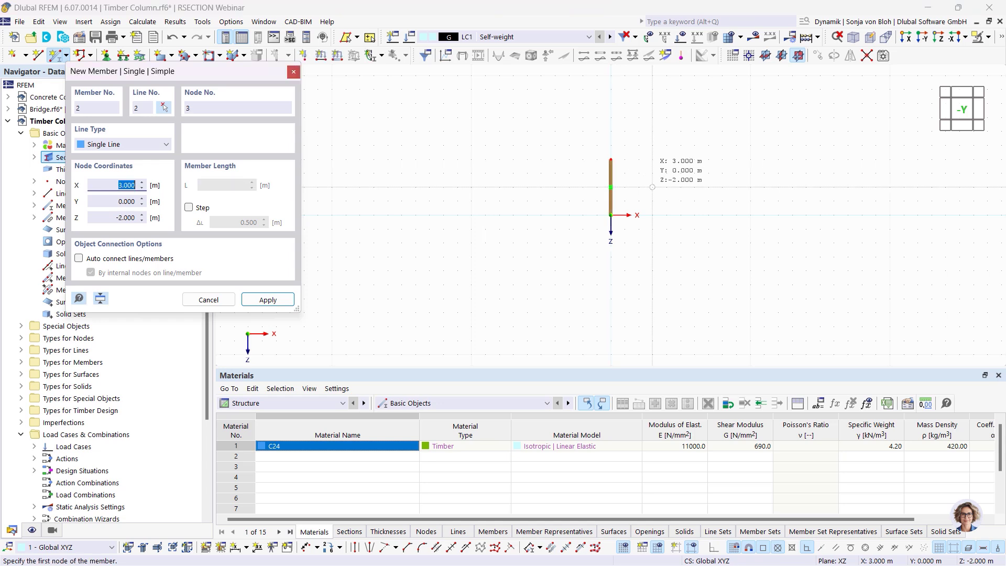
pyautogui.press('Escape')
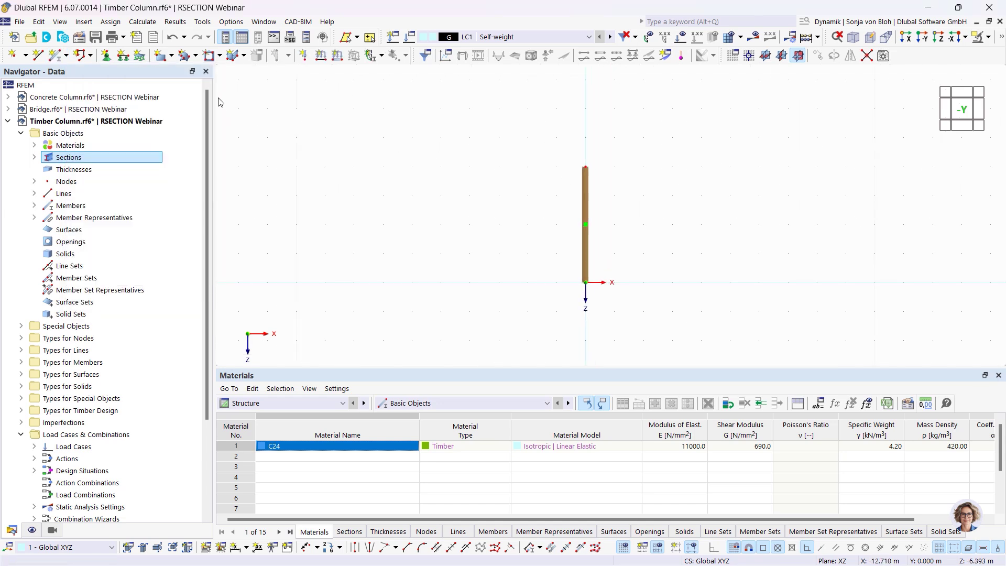
# - Assign the Hinged nodal support to the column's base node
pyautogui.click(108, 57)
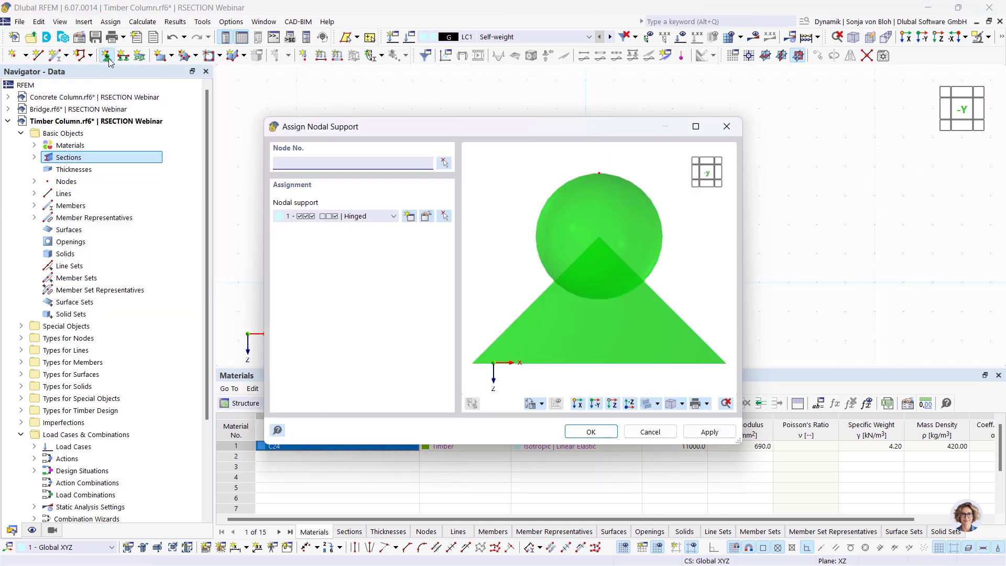
pyautogui.click(572, 432)
pyautogui.moveTo(559, 263); pyautogui.dragTo(623, 311)
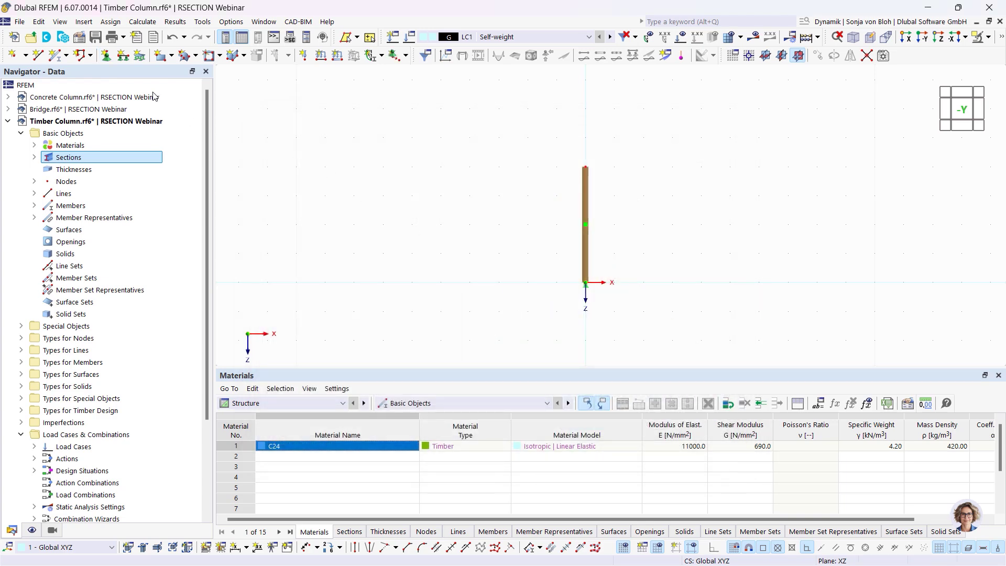
# - Create a new nodal support type with uX, uY and φZ restrained and uZ, φX and φY free
pyautogui.click(108, 55)
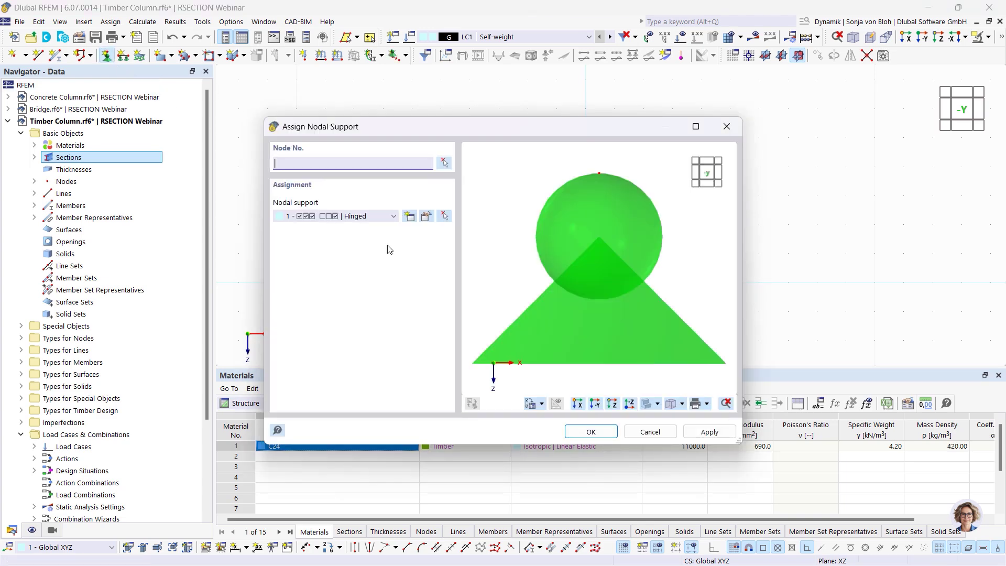
pyautogui.click(409, 217)
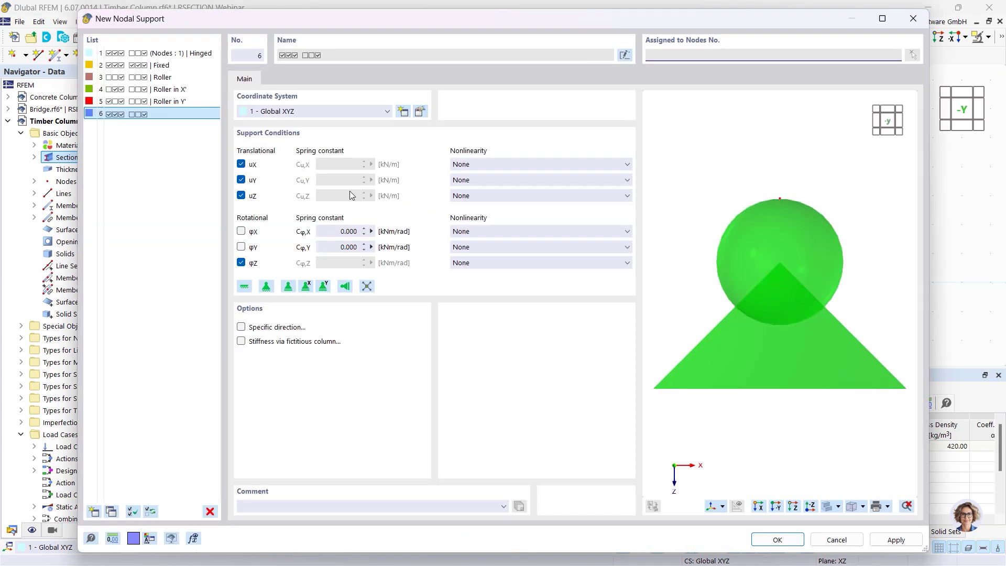
pyautogui.click(242, 164)
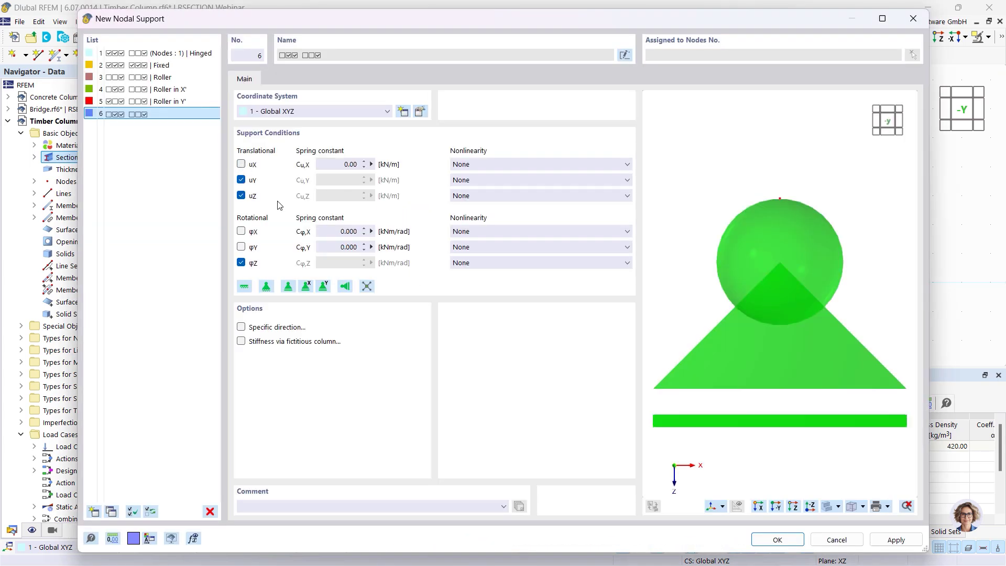
pyautogui.click(242, 164)
pyautogui.click(242, 195)
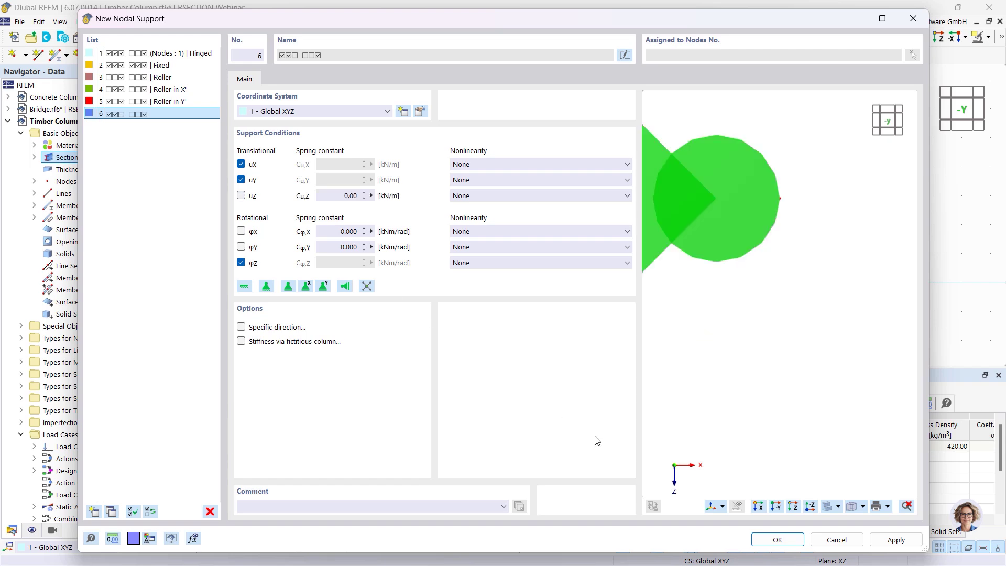
pyautogui.click(775, 540)
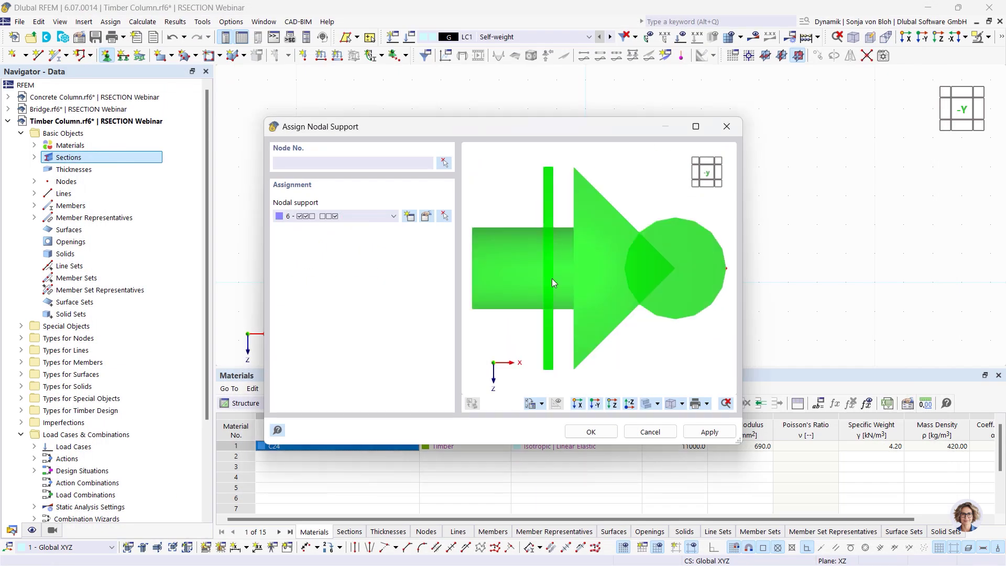
# - Assign the new vertically free support to the column's top node
pyautogui.click(590, 432)
pyautogui.moveTo(533, 124); pyautogui.dragTo(653, 217)
pyautogui.press('Escape')
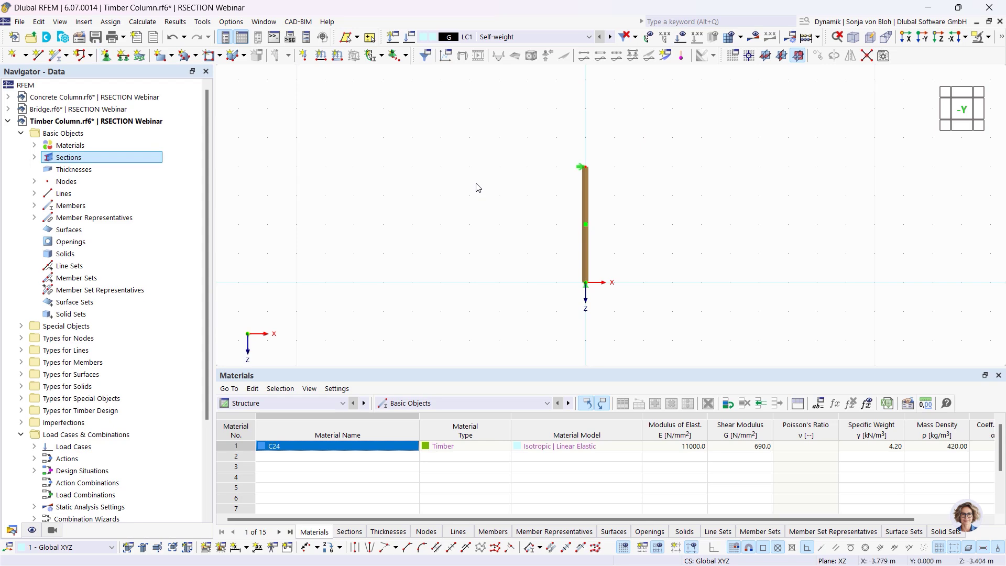
# - Apply a 50 kN nodal force in global Z to the column's top node in the self-weight load case
pyautogui.click(310, 57)
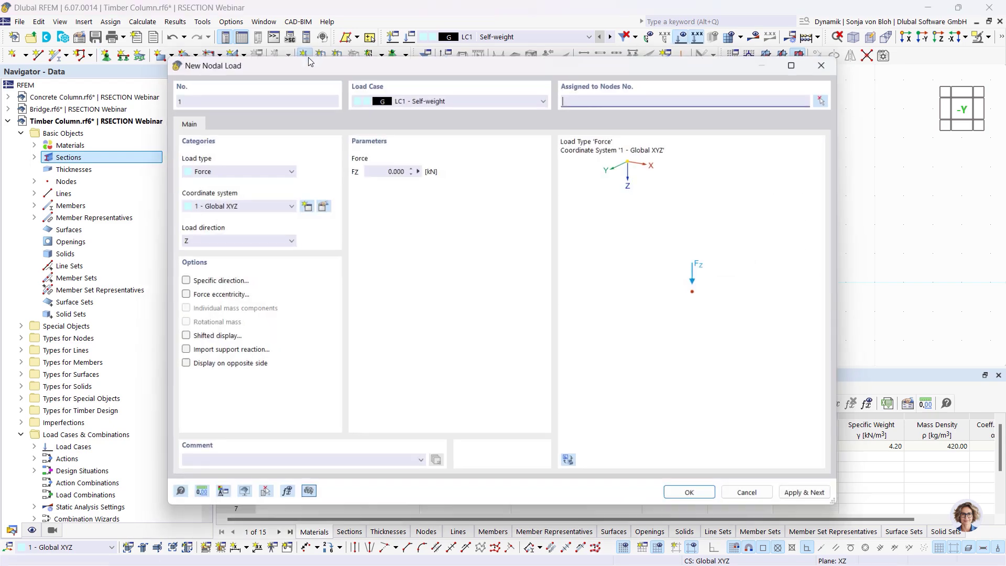
pyautogui.write('5')
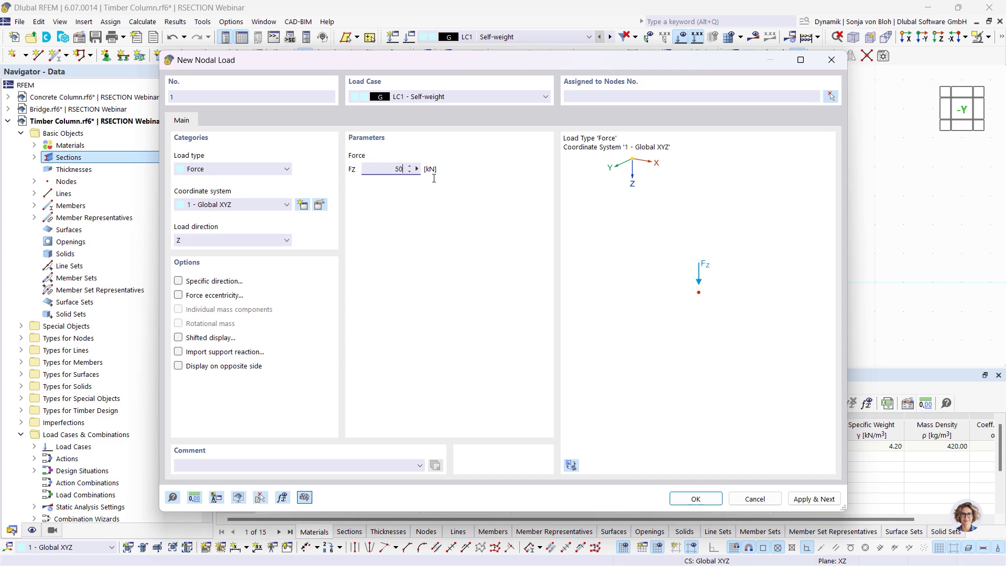
pyautogui.write('0')
pyautogui.click(696, 499)
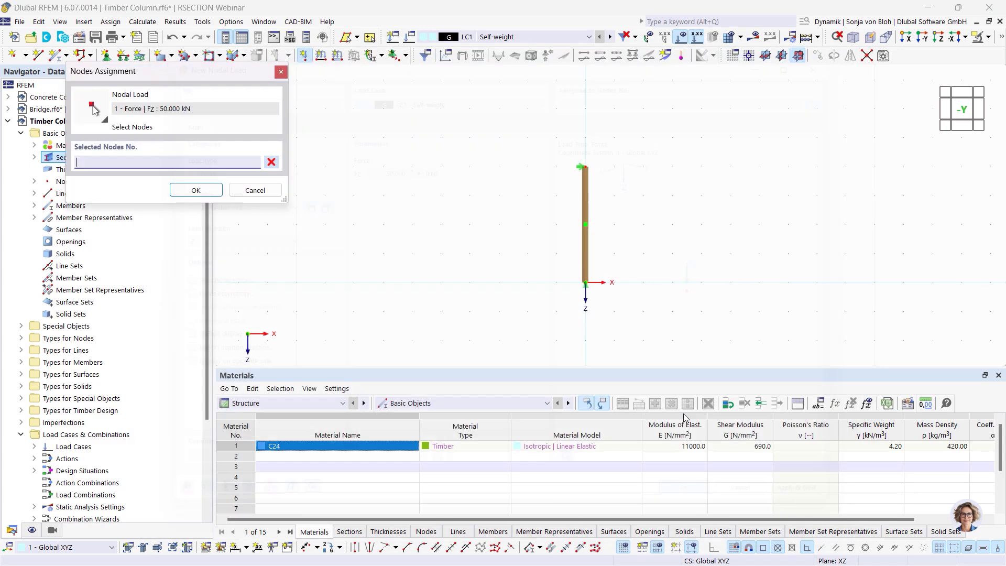
pyautogui.click(586, 169)
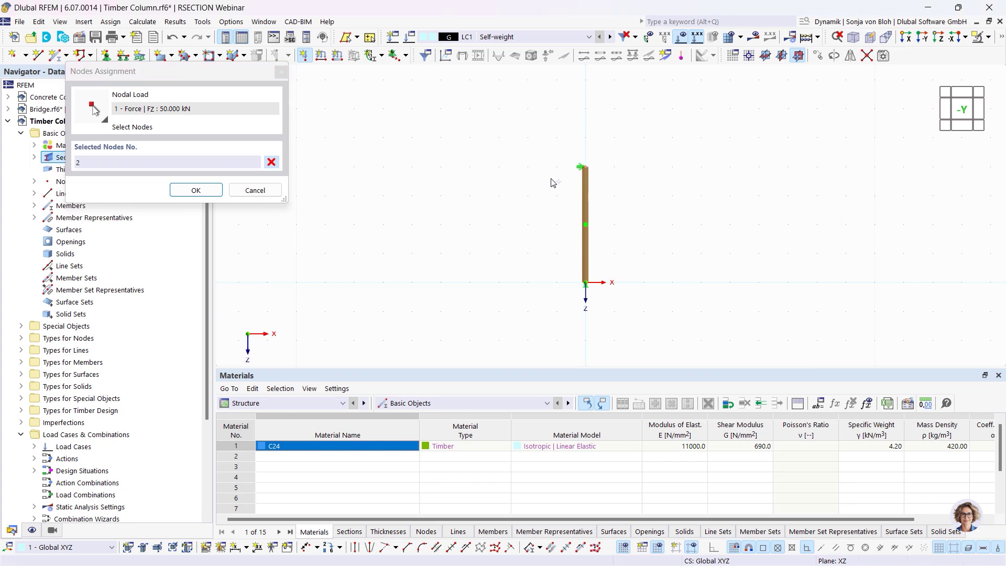
pyautogui.click(204, 190)
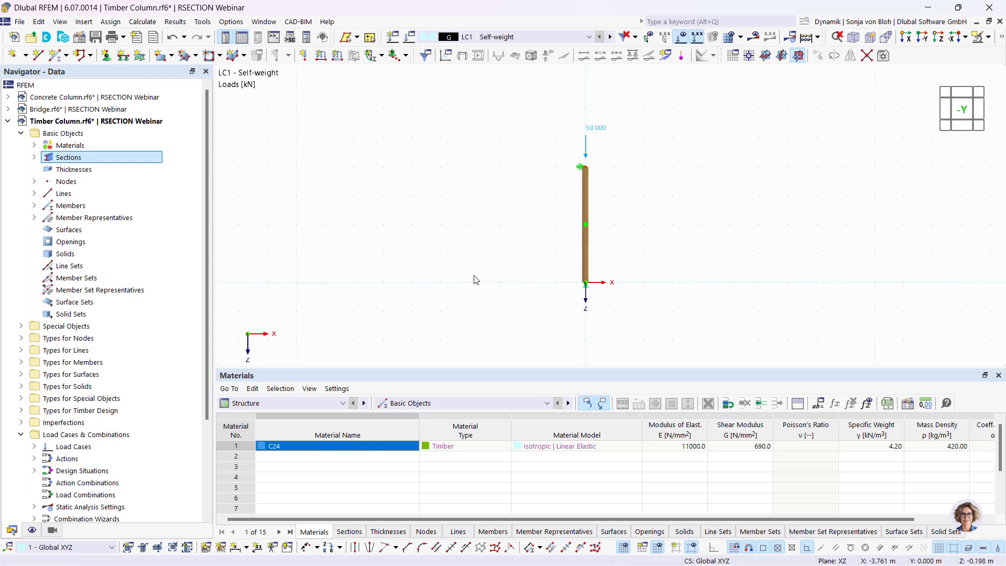
# - Create standard timber effective lengths for the column member, keeping the default end supports and effective length factors of 1.00
pyautogui.doubleClick(586, 220)
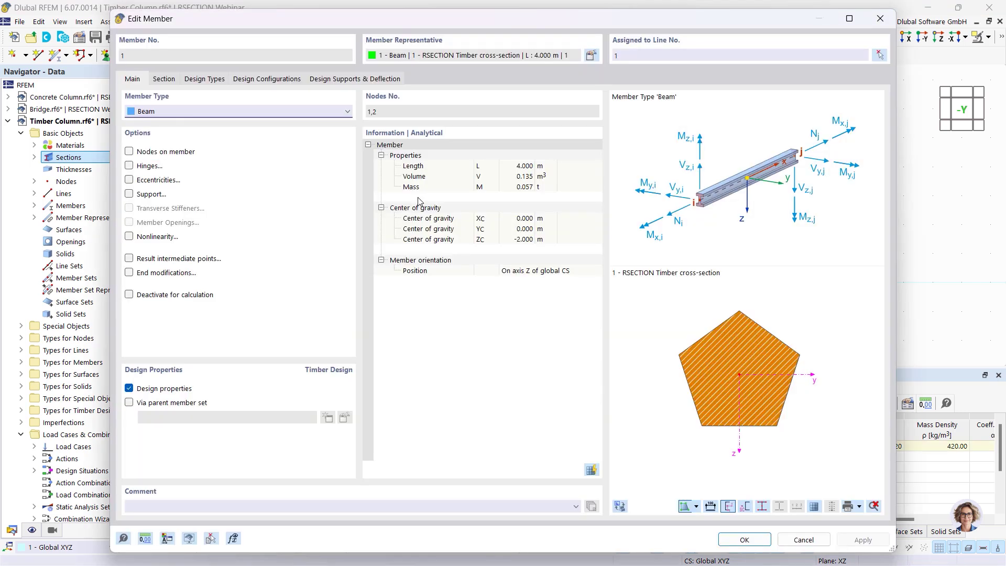
pyautogui.click(207, 81)
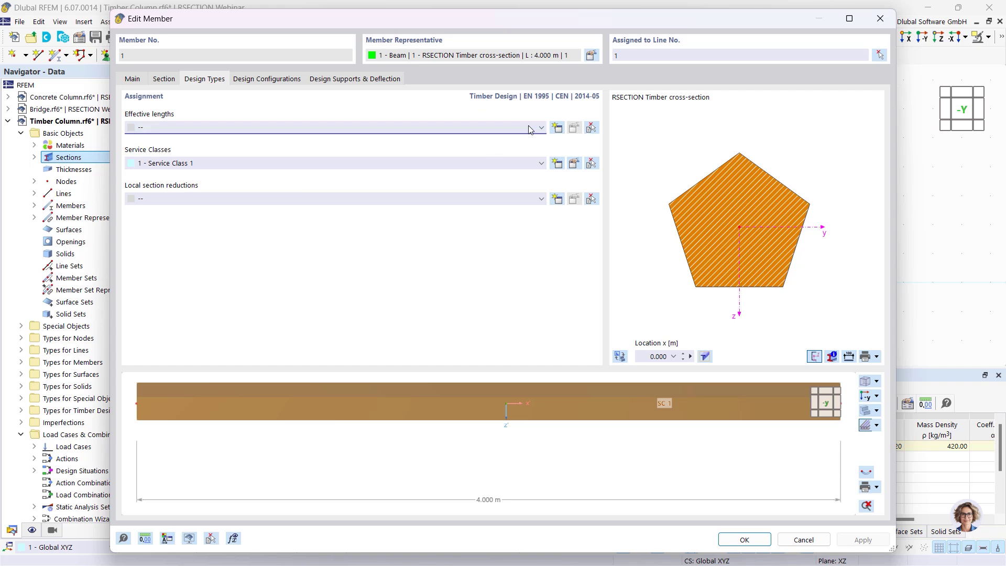
pyautogui.click(557, 127)
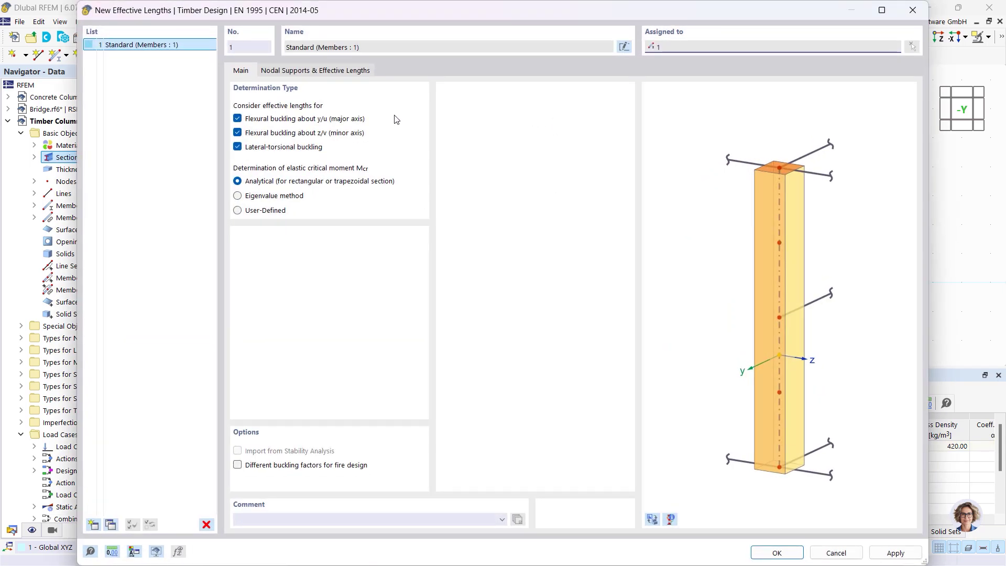
pyautogui.click(350, 74)
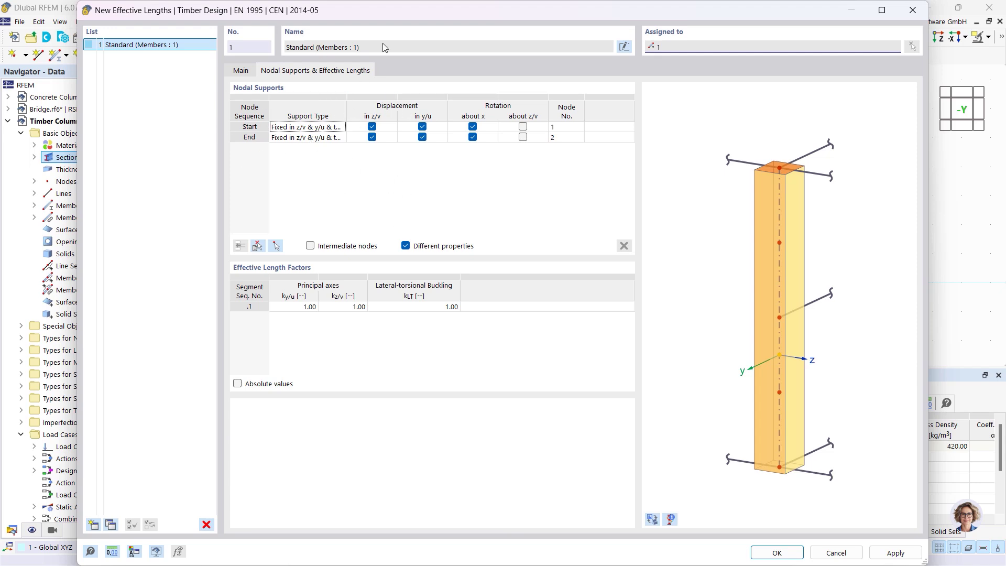
pyautogui.moveTo(369, 19)
pyautogui.mouseDown()
pyautogui.moveTo(368, 34)
pyautogui.moveTo(367, 3)
pyautogui.moveTo(367, 19)
pyautogui.mouseUp()
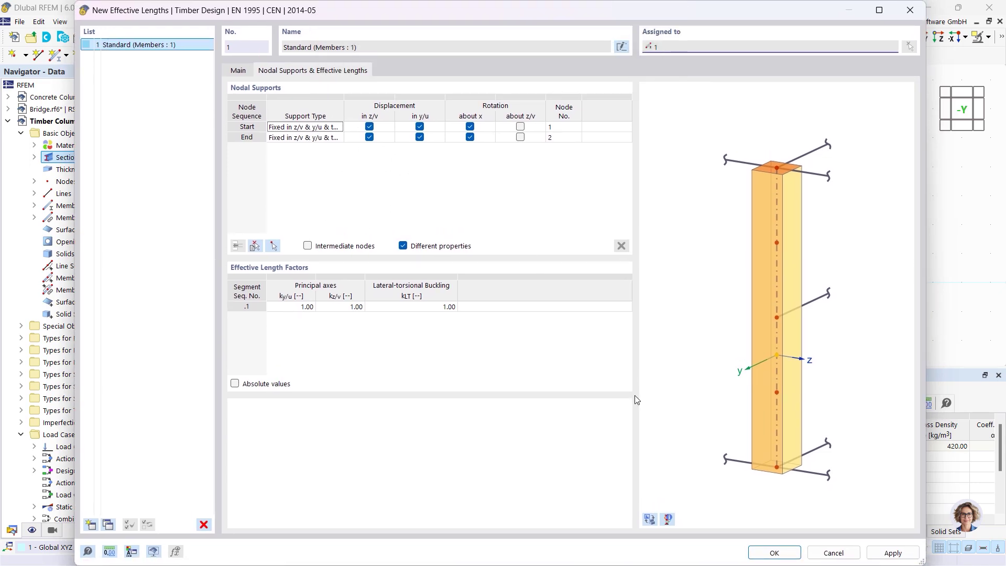
pyautogui.click(774, 553)
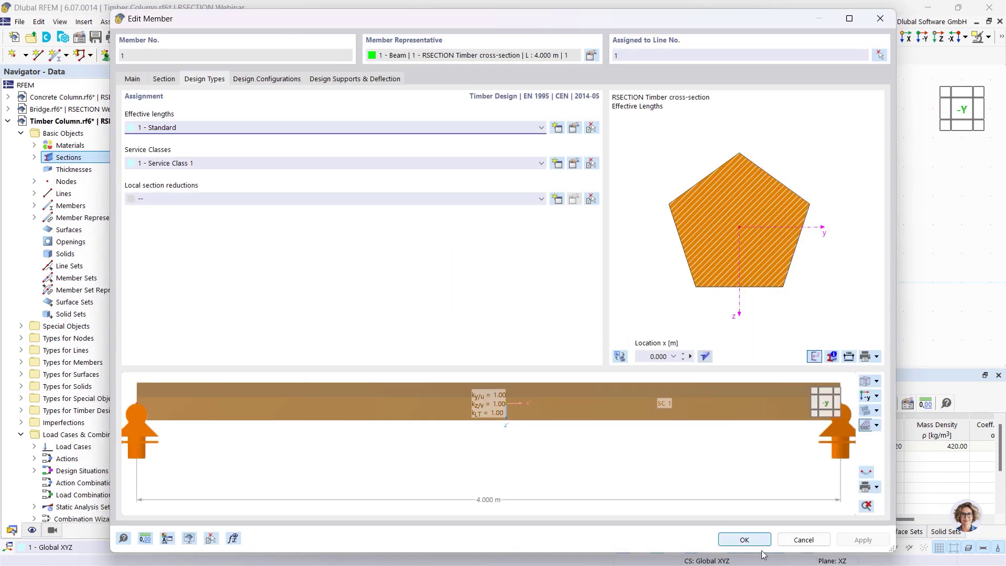
pyautogui.click(757, 544)
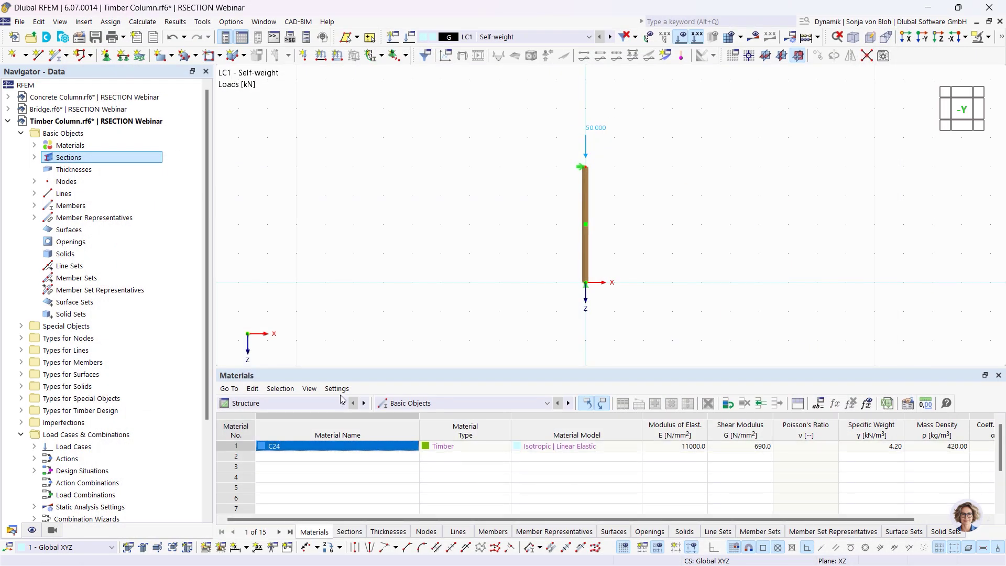
# - Display the Timber Design input data and generate the load combinations from the self-weight load case
pyautogui.click(330, 407)
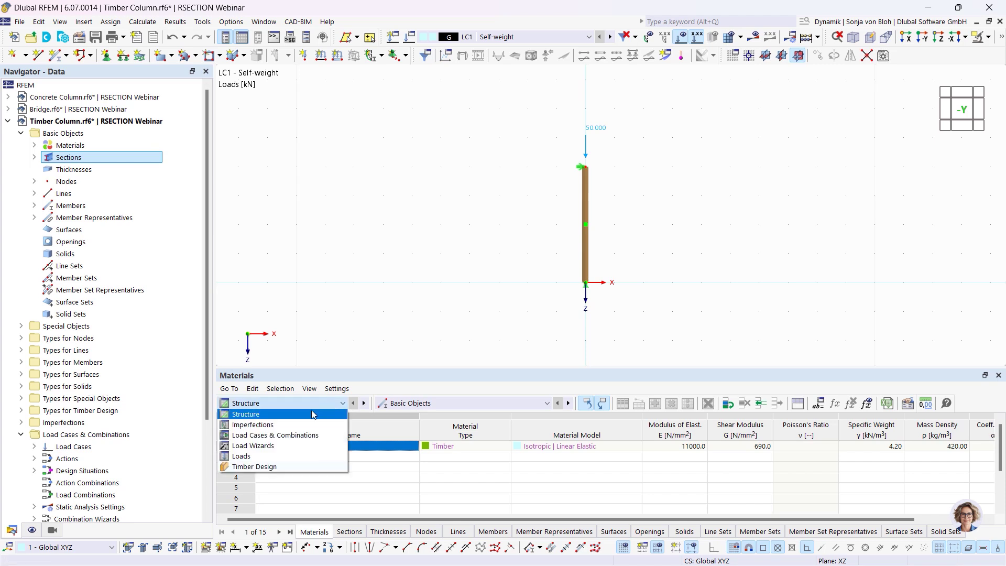
pyautogui.click(282, 466)
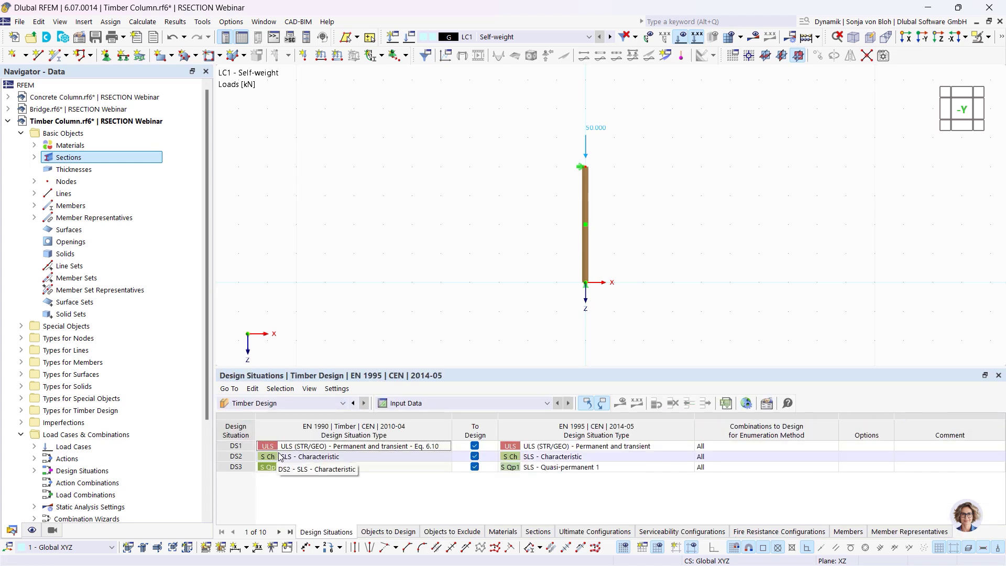
pyautogui.rightClick(73, 447)
pyautogui.click(129, 314)
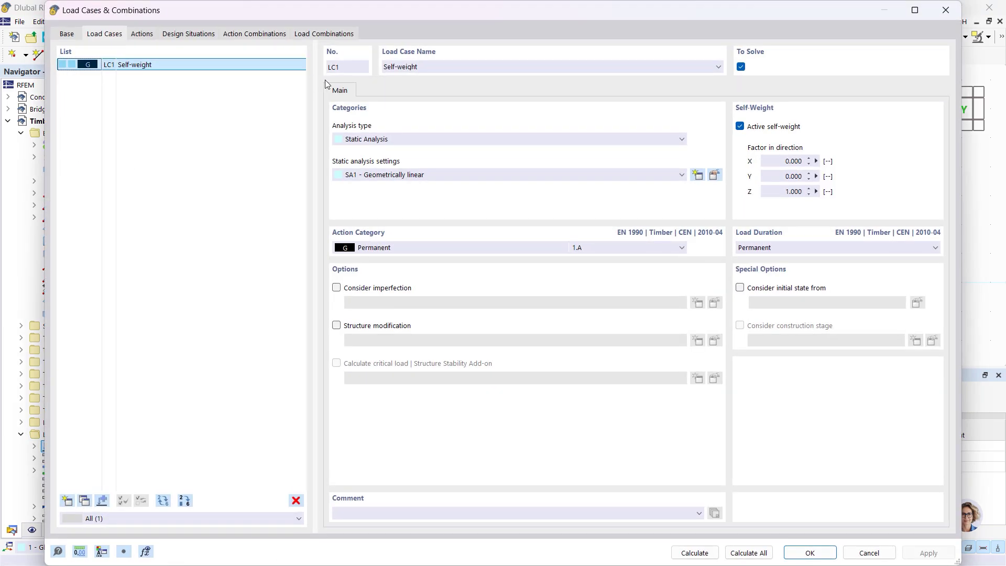
pyautogui.click(315, 32)
pyautogui.click(810, 553)
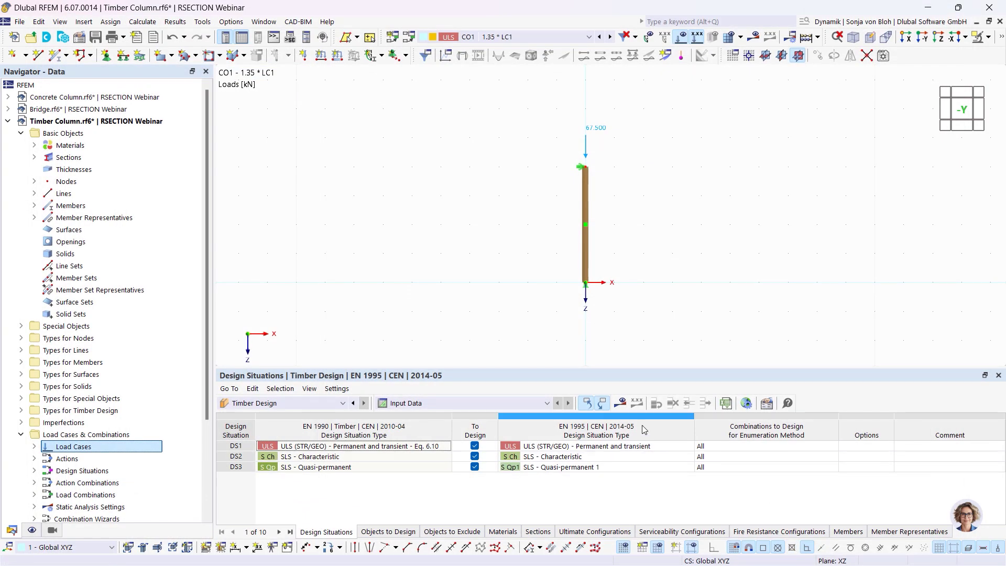
# - Calculate the timber design, enlarge the results table, and open the check details for compression along the grain
pyautogui.click(620, 403)
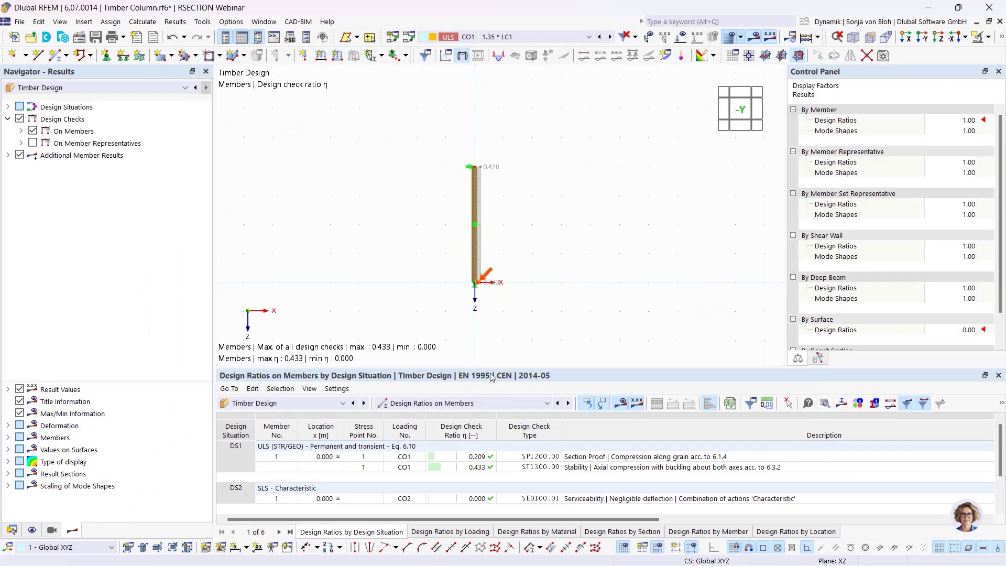
pyautogui.moveTo(490, 369); pyautogui.dragTo(490, 270)
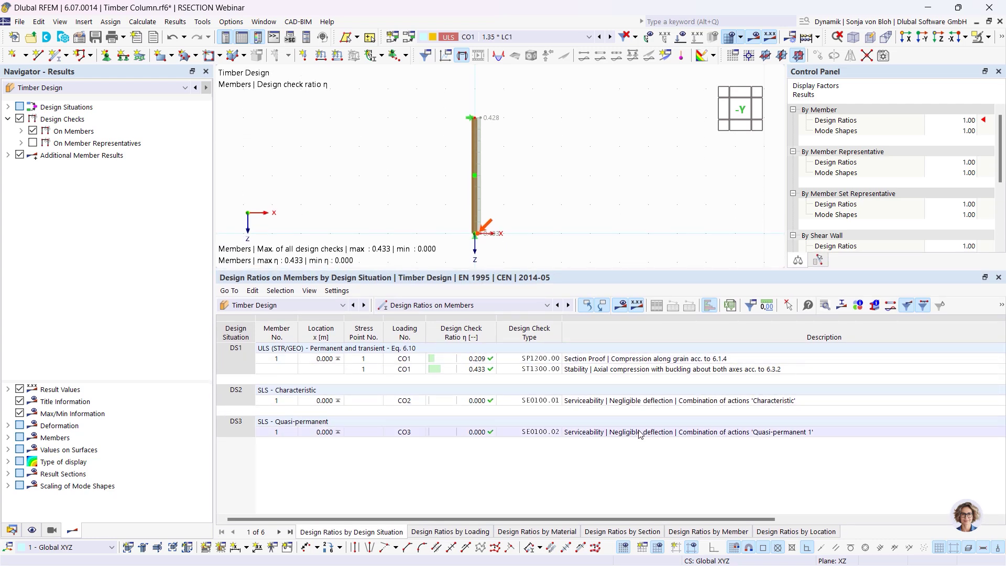
pyautogui.click(581, 360)
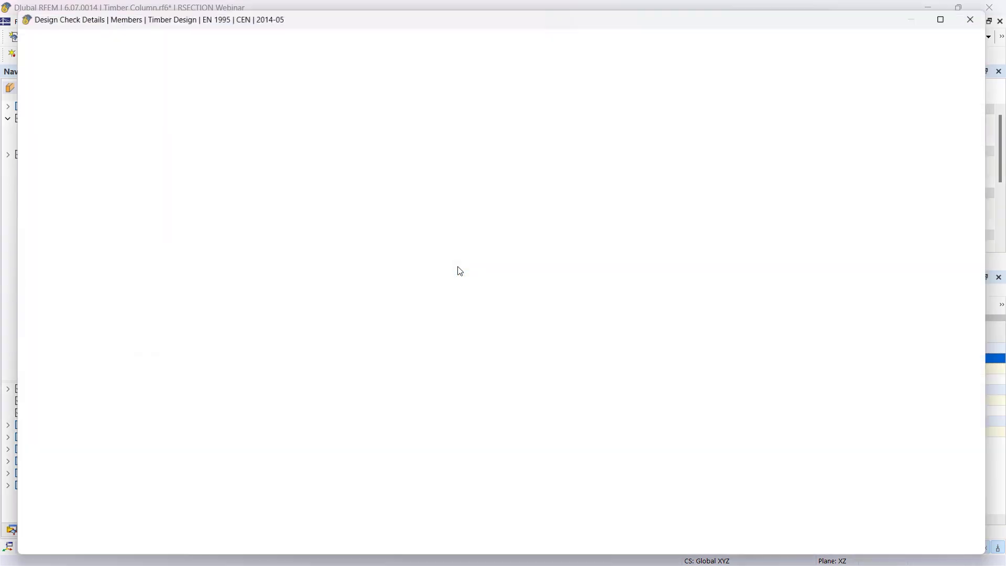